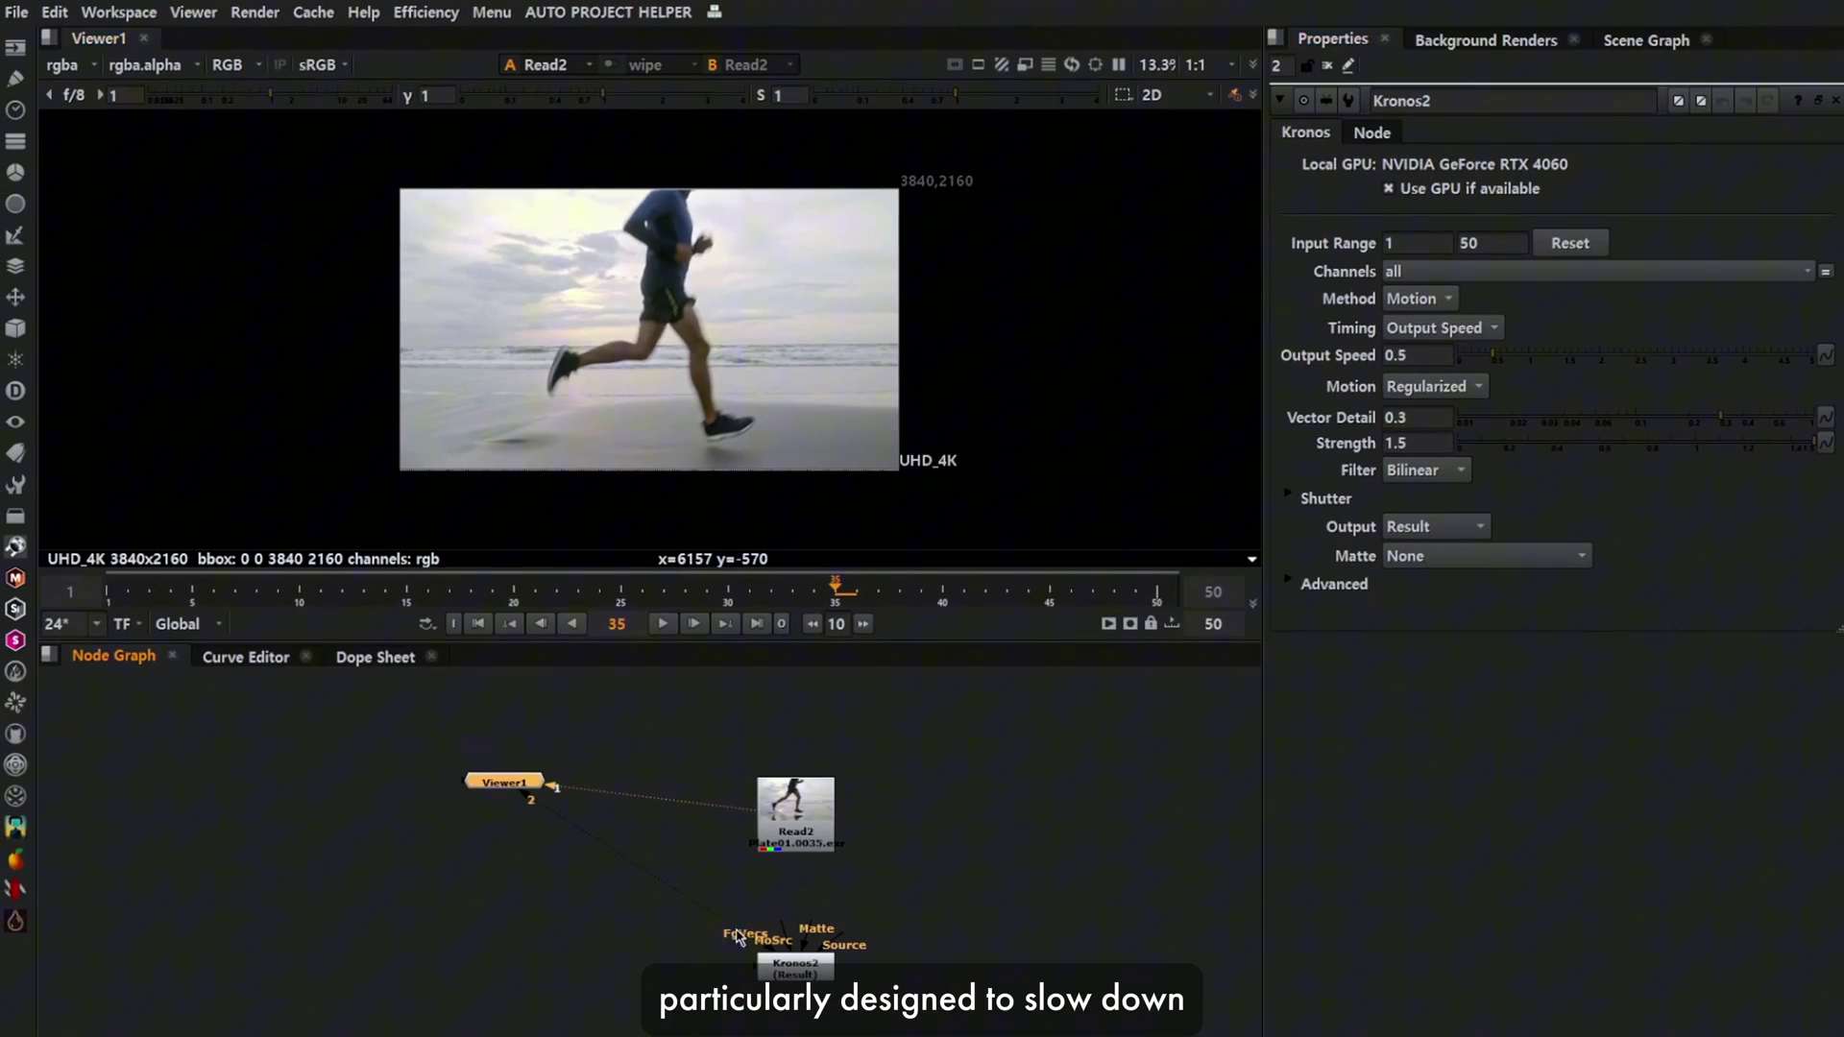
# Select the Kronos2 node and examine its input pipes in the node graph.
pyautogui.click(807, 966)
pyautogui.scroll(5, 807, 966)
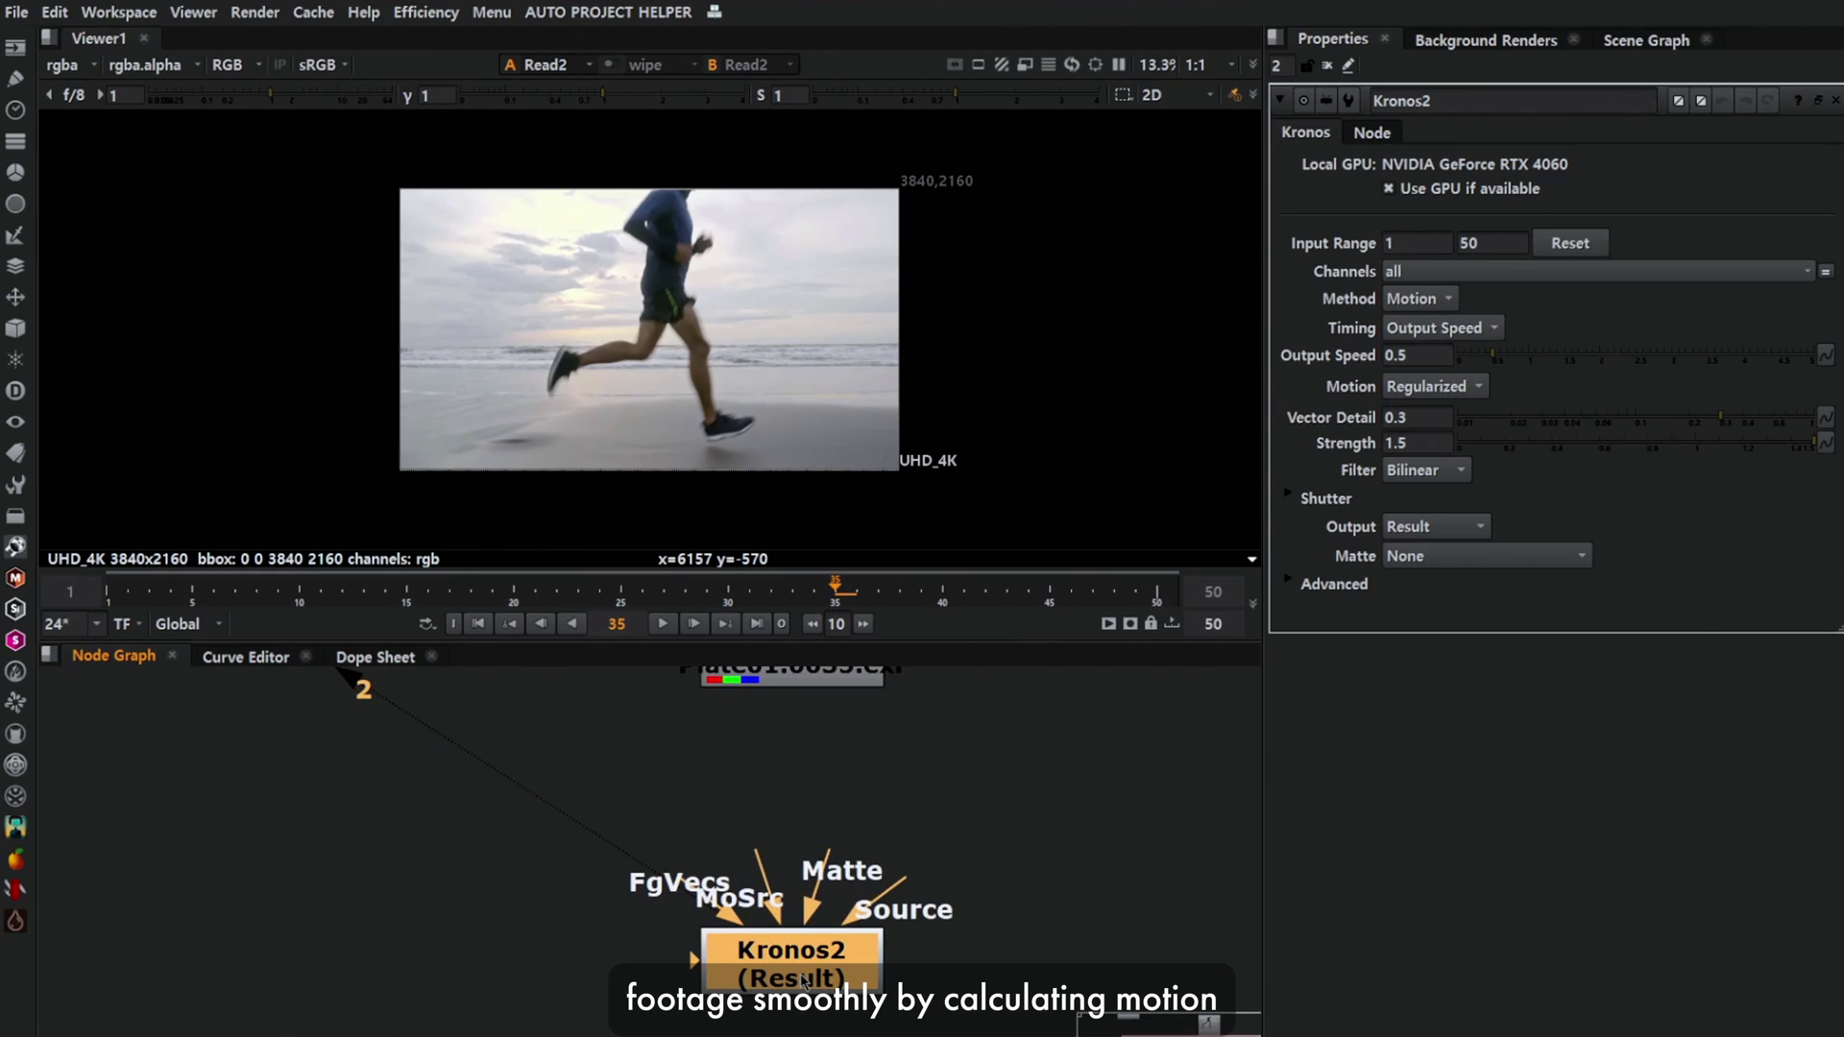
pyautogui.scroll(-3, 819, 978)
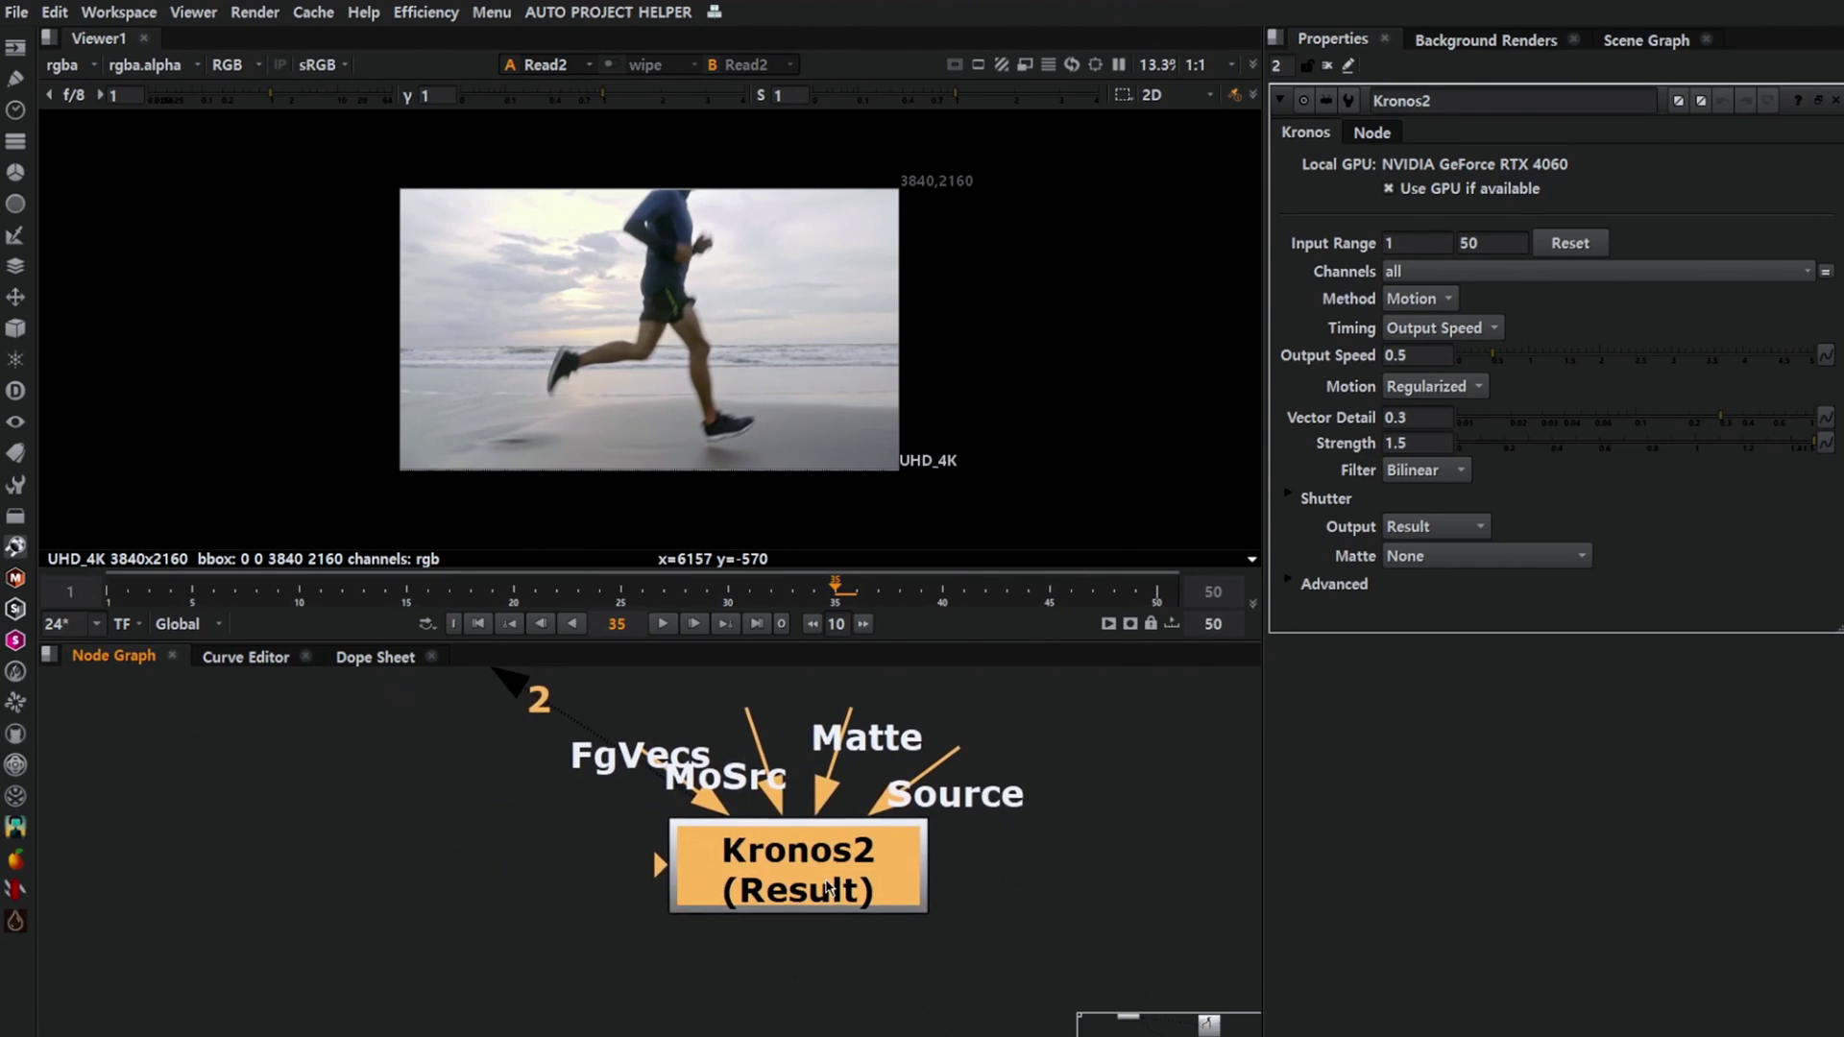
pyautogui.moveTo(827, 925); pyautogui.dragTo(776, 940, button='middle')
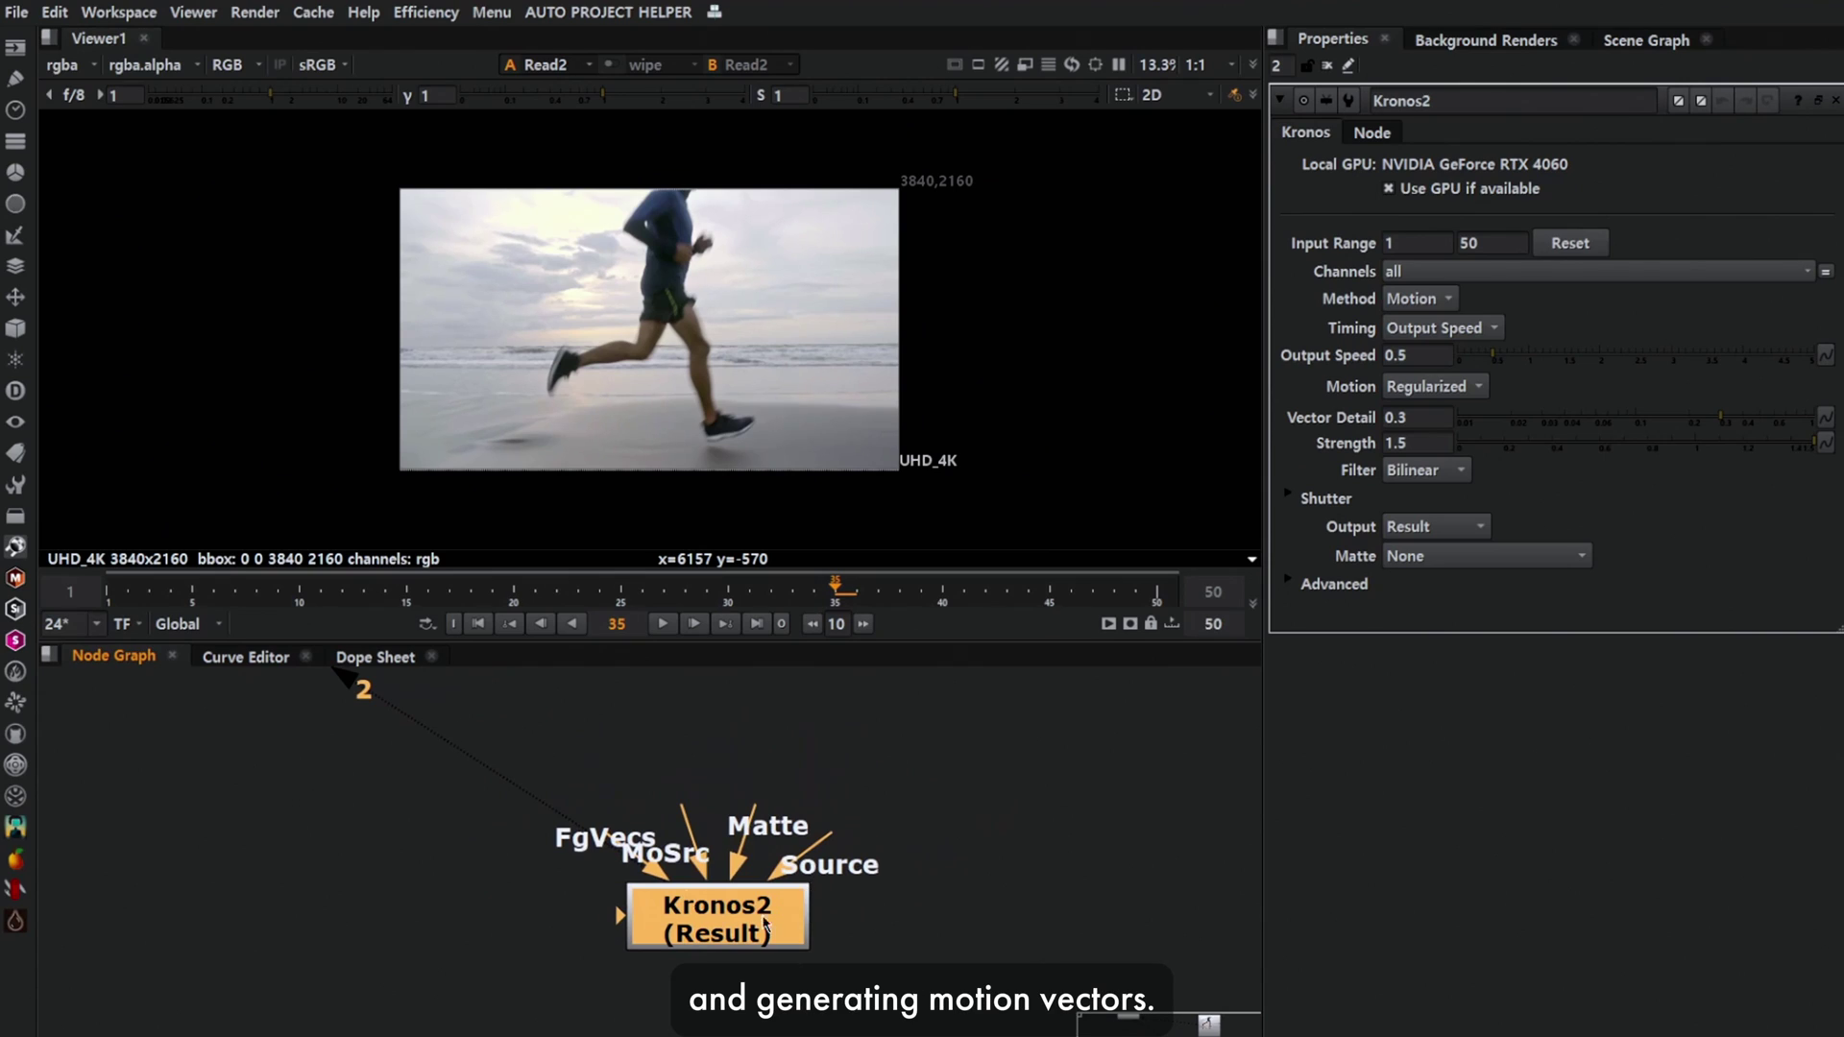
pyautogui.scroll(-3, 676, 947)
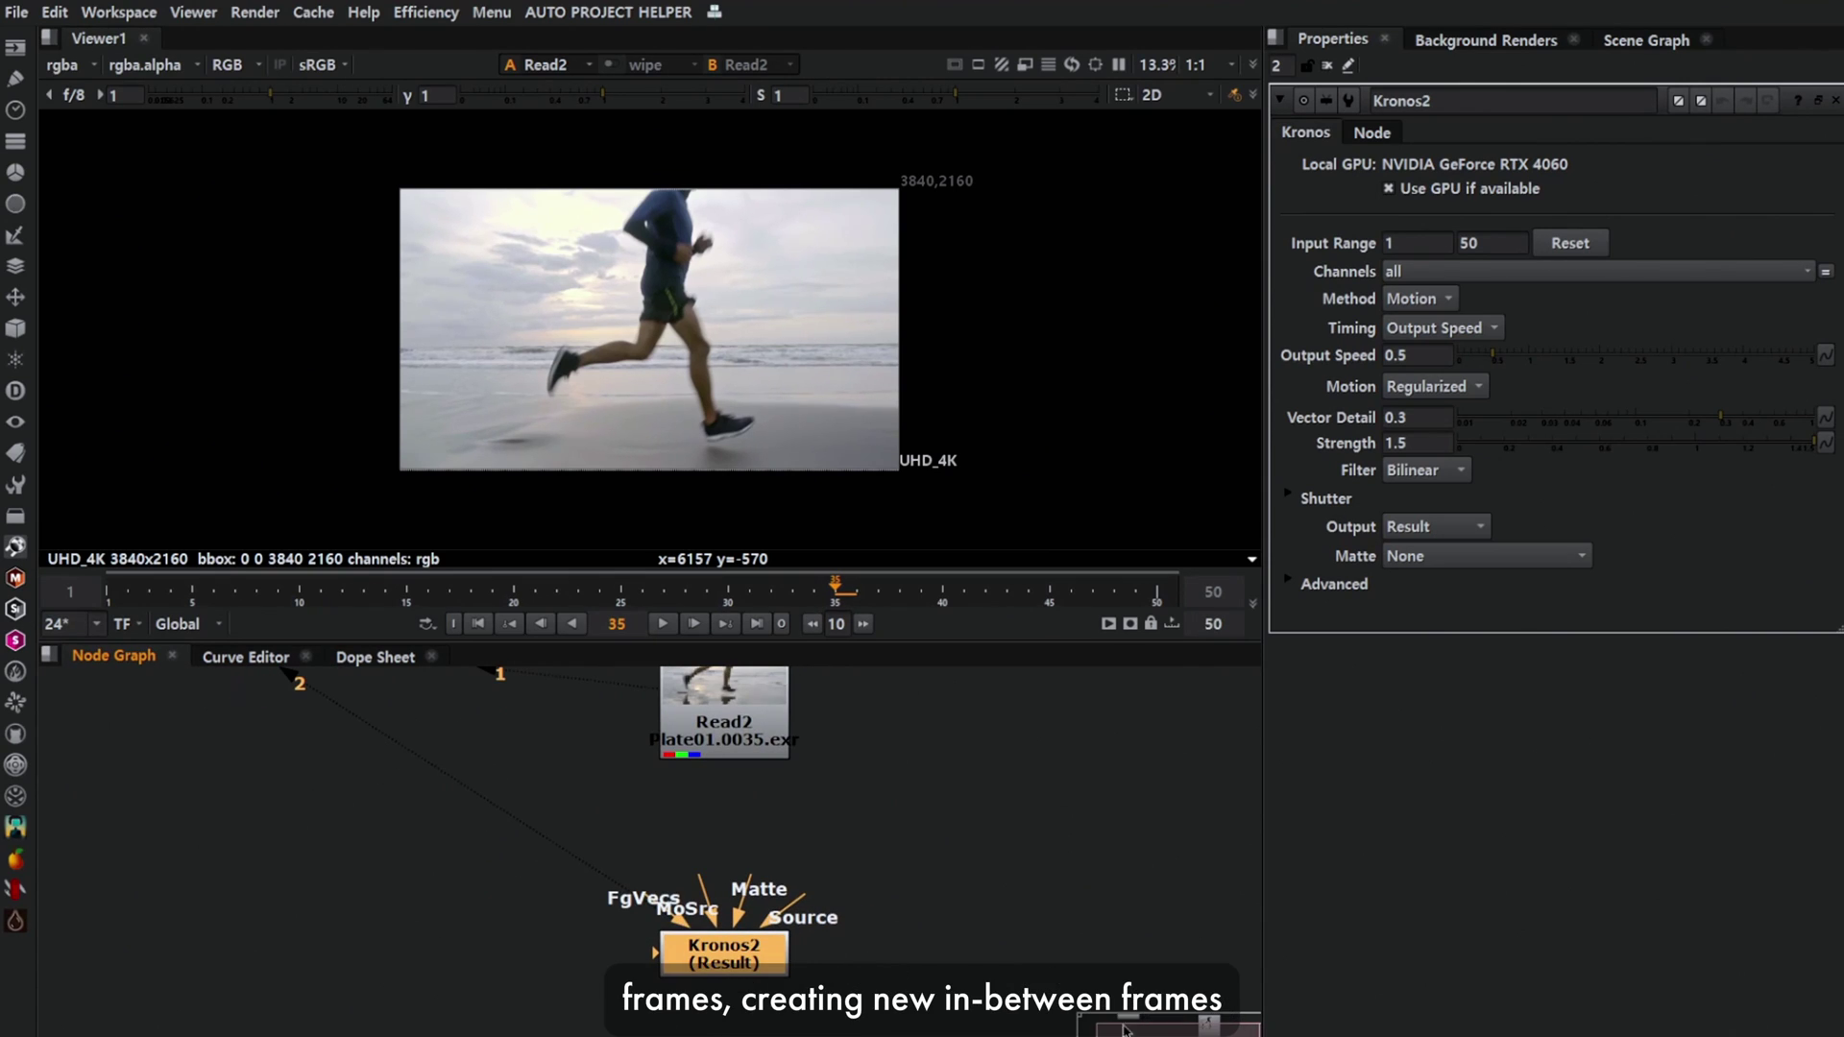
pyautogui.moveTo(832, 974); pyautogui.dragTo(856, 912, button='middle')
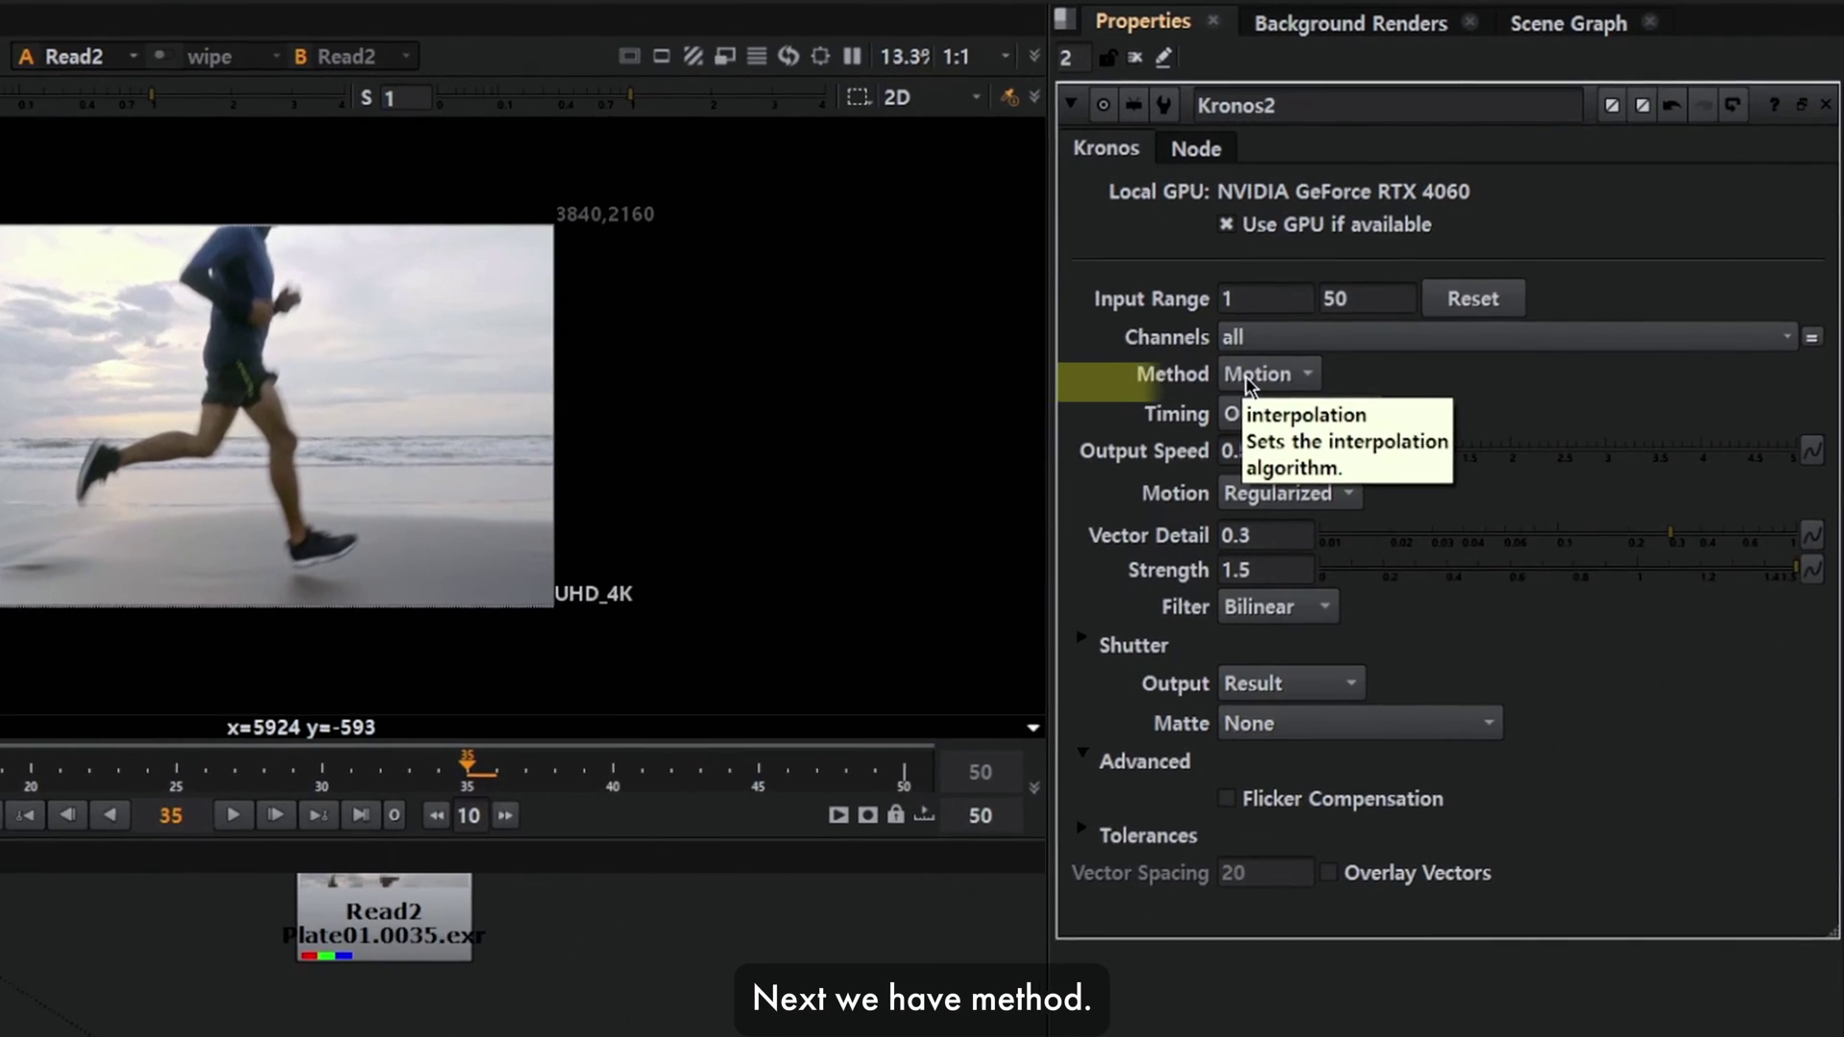
# Review the Method and Timing choices of Kronos2, keeping Motion and Output Speed.
pyautogui.click(1420, 300)
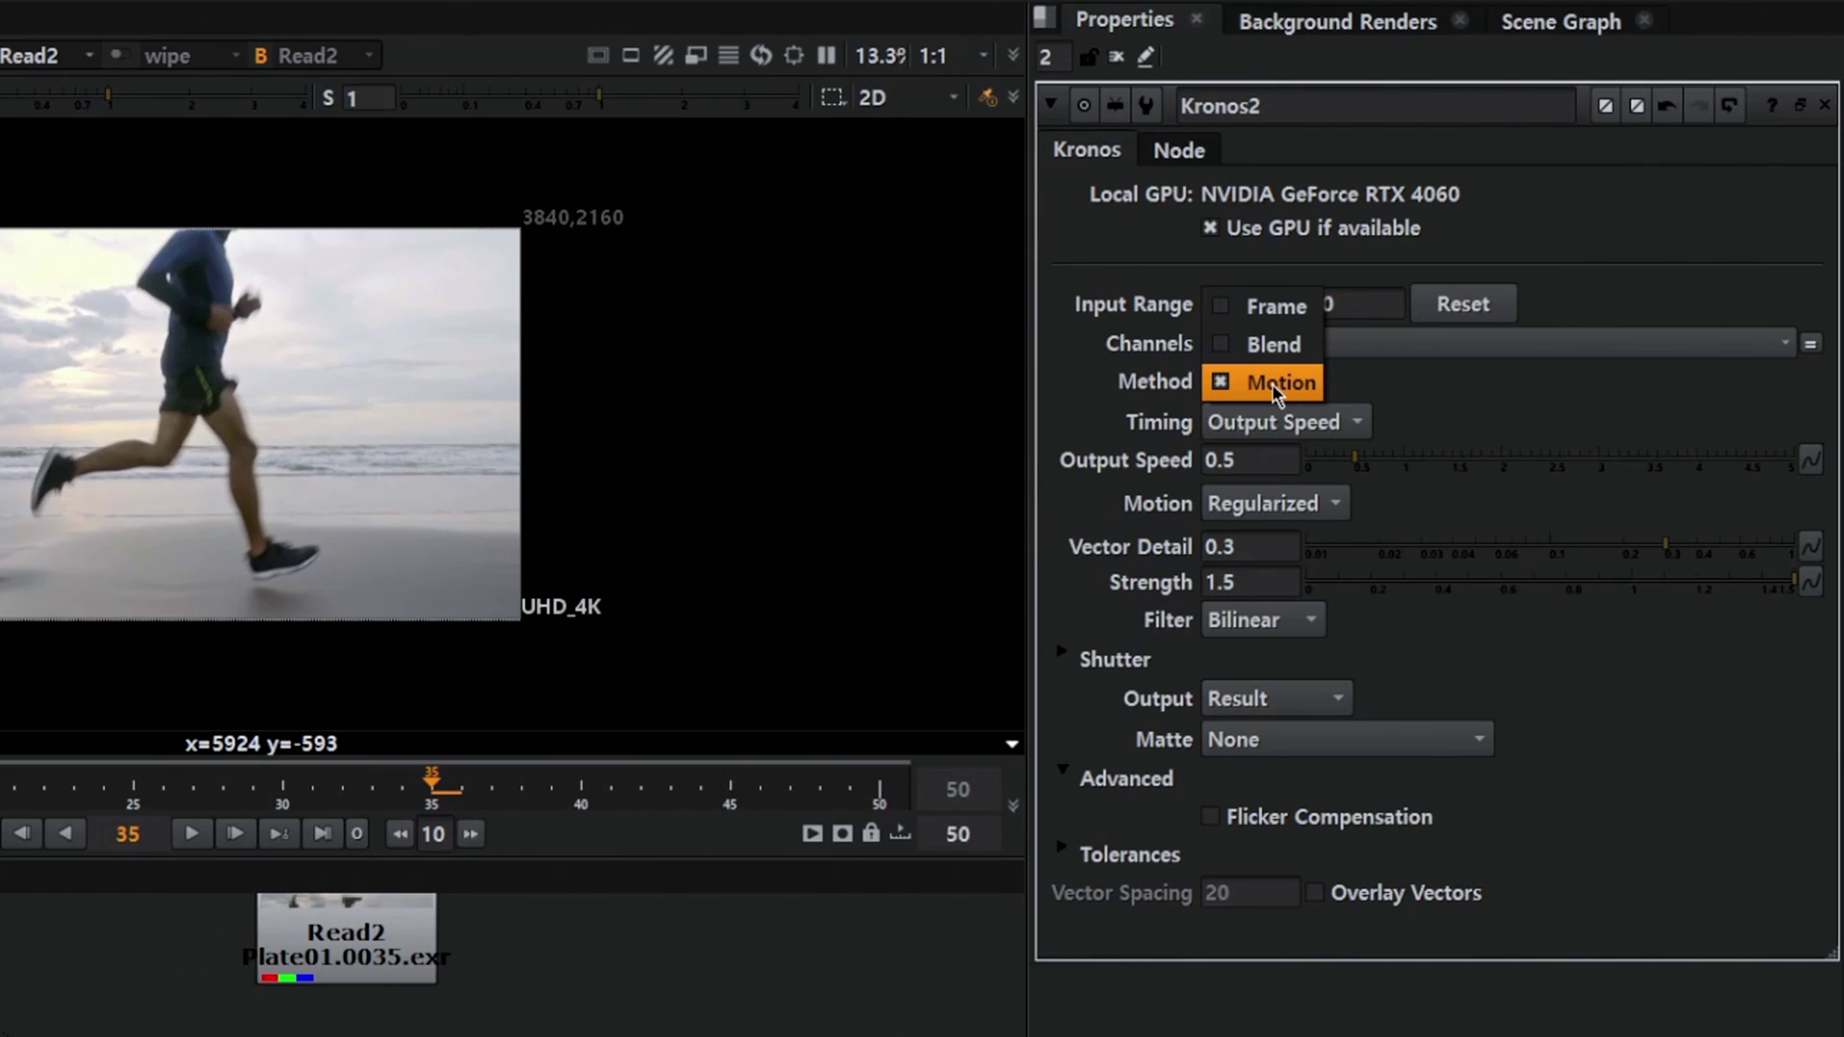
pyautogui.click(1396, 386)
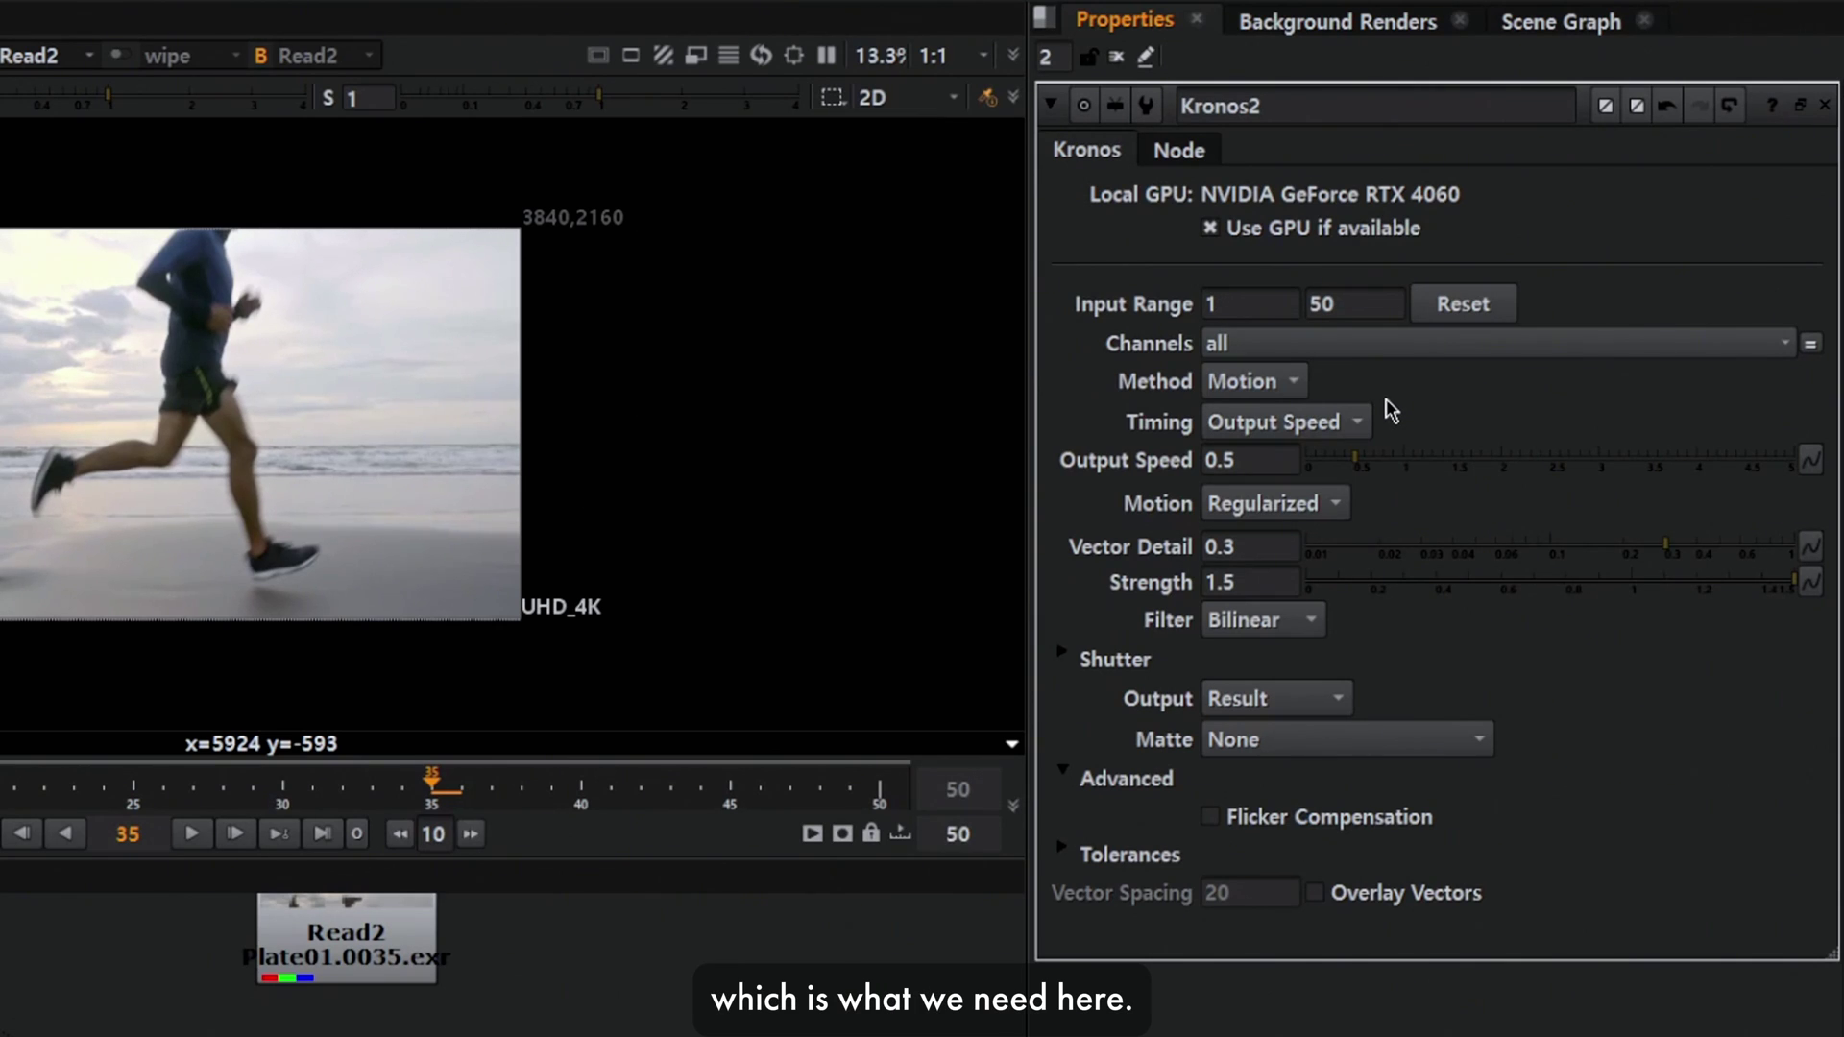
pyautogui.click(1291, 434)
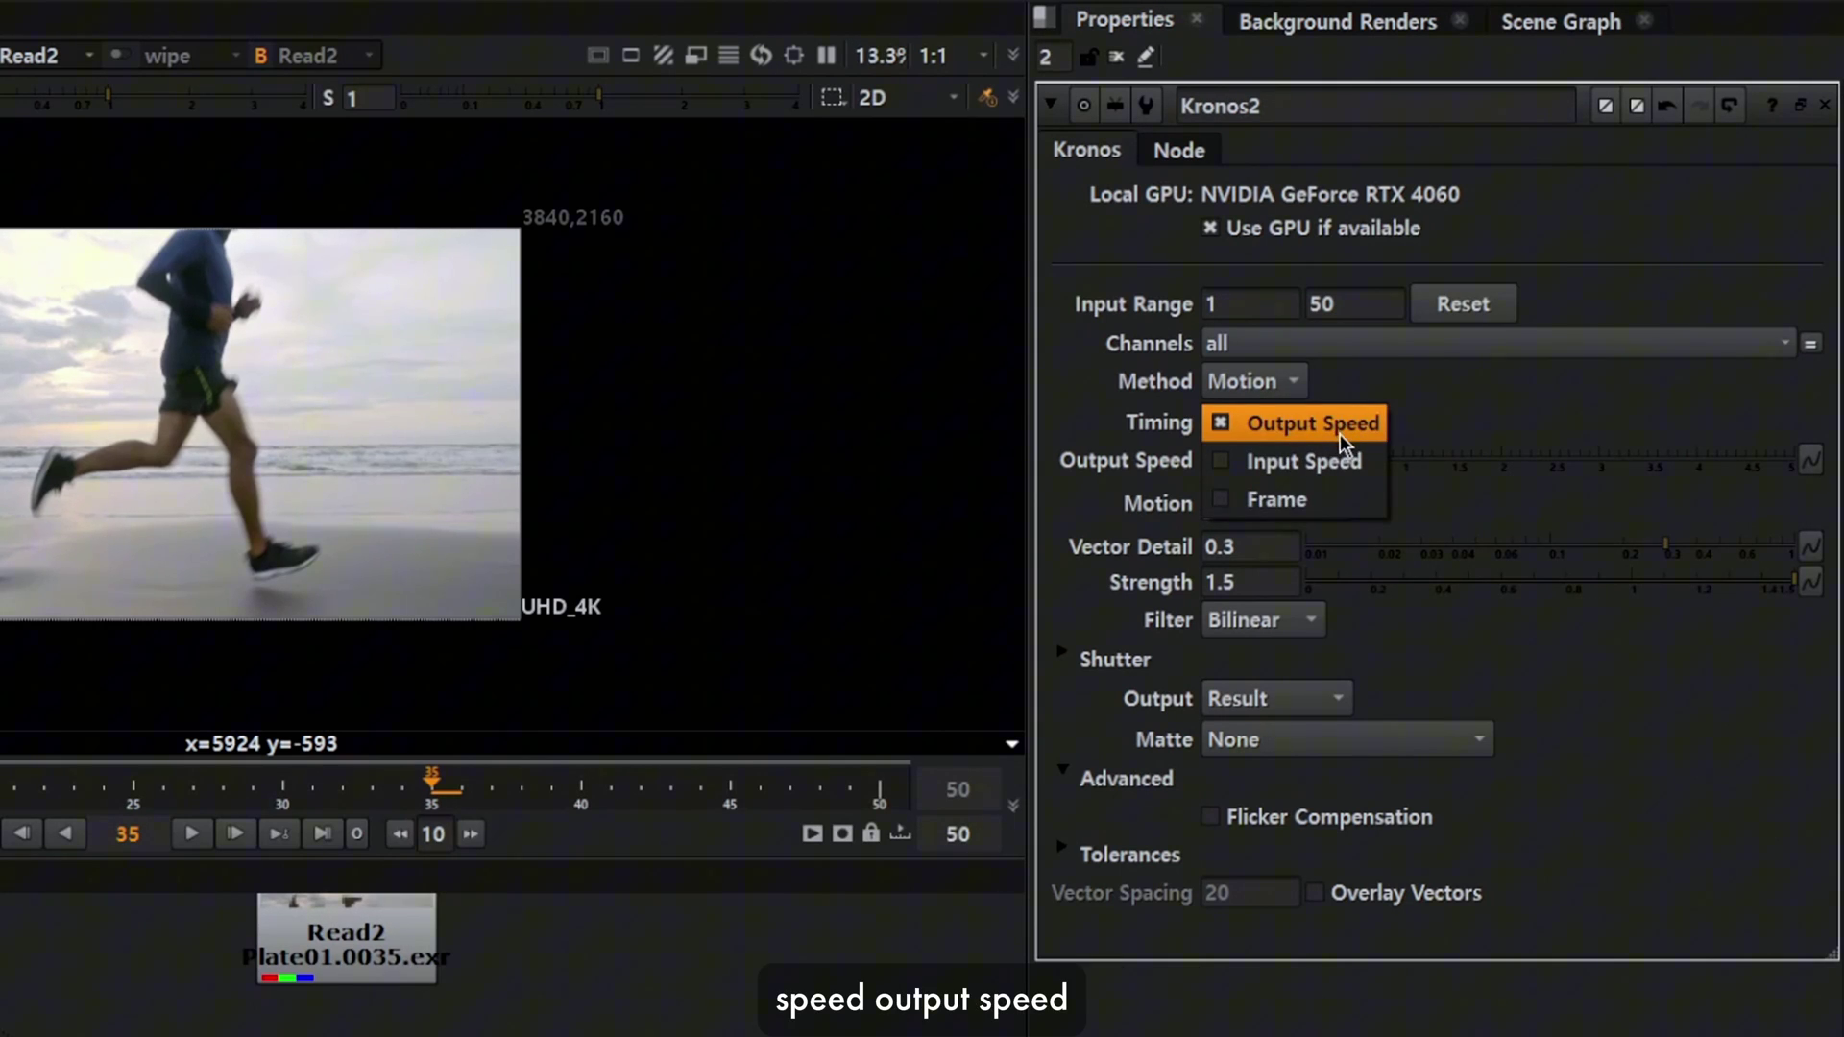
pyautogui.click(1470, 424)
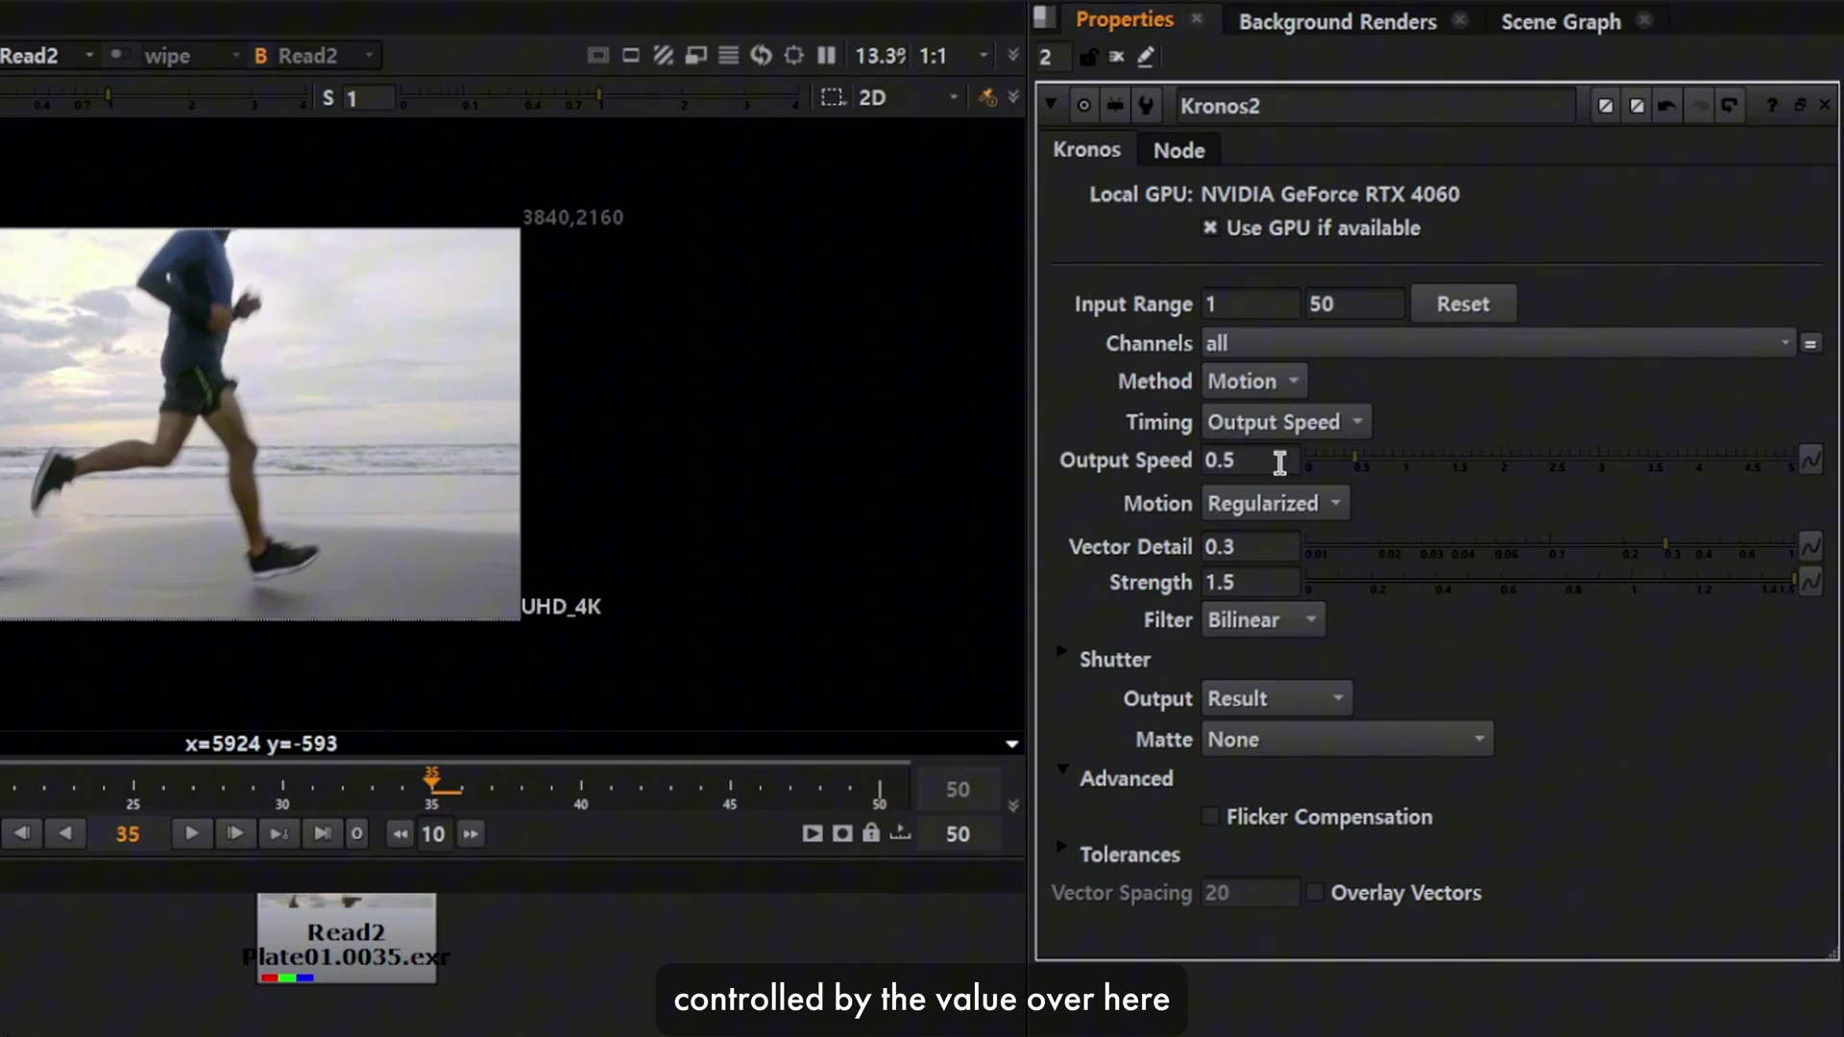
# Set the Output Speed of Kronos2 to 1.
pyautogui.moveTo(1258, 460)
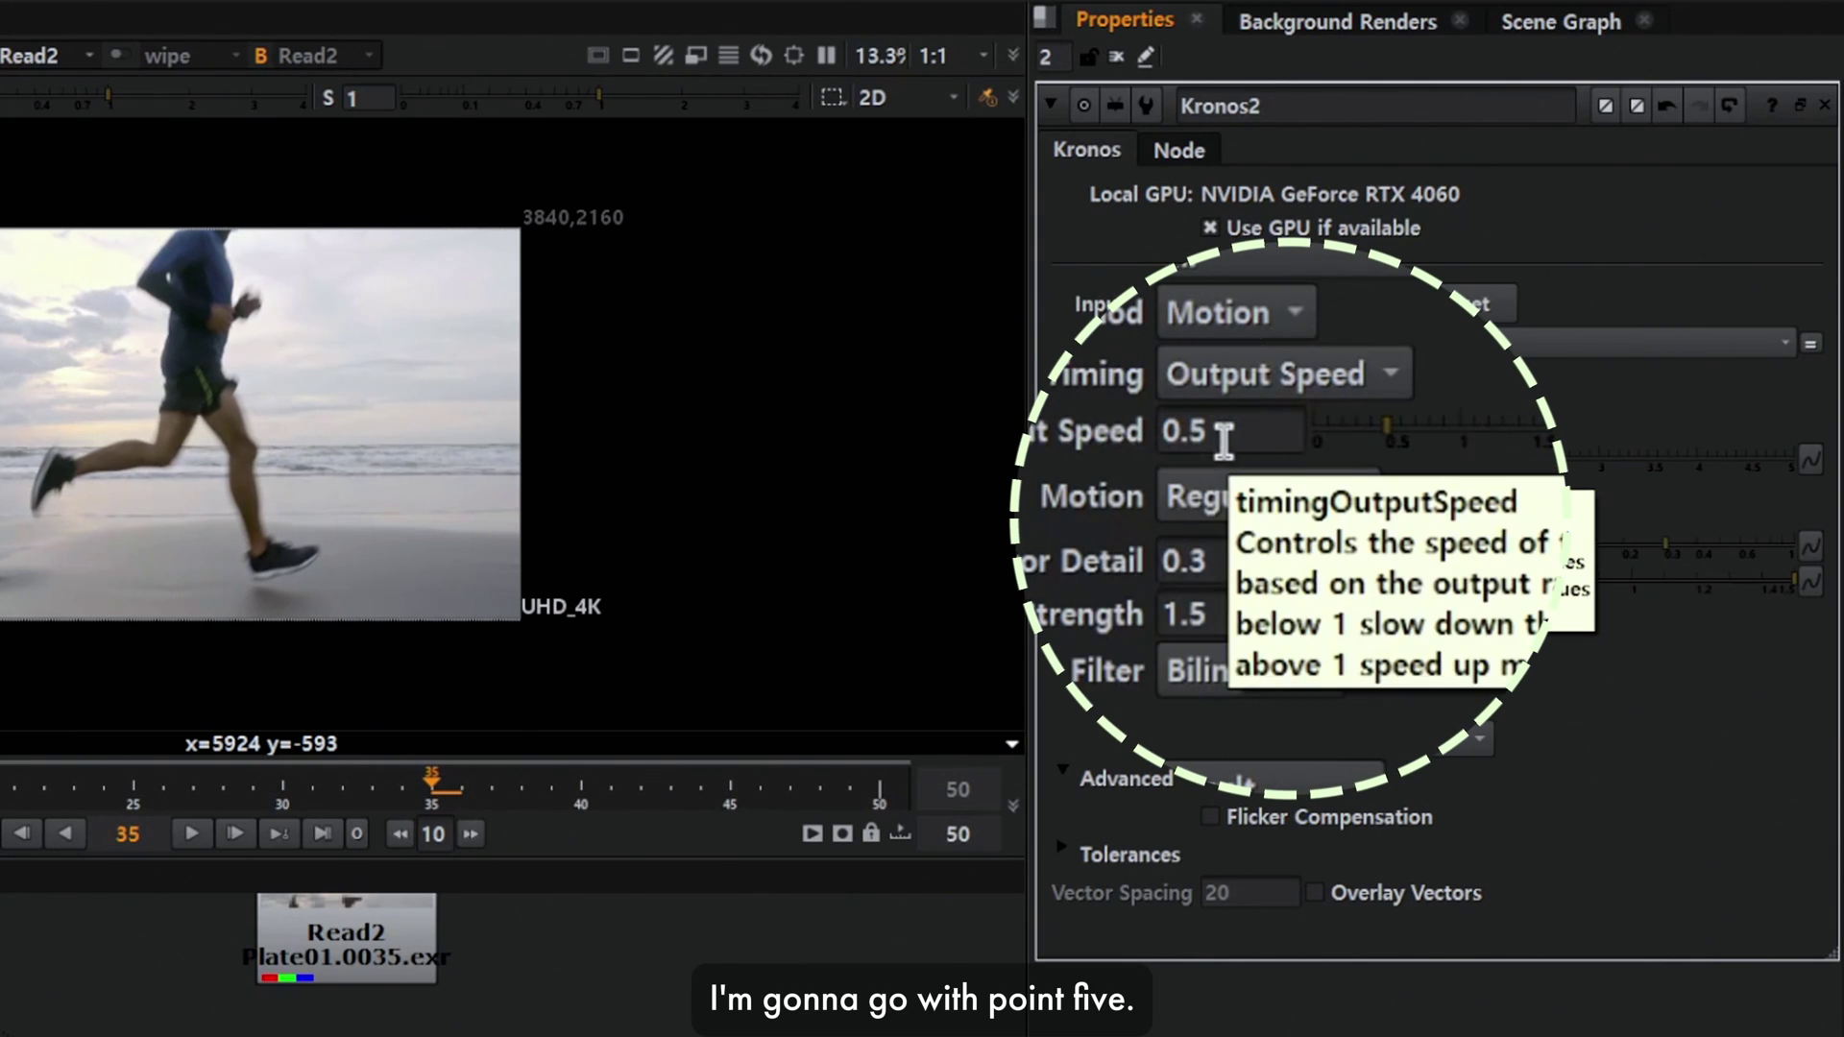
pyautogui.click(1278, 427)
pyautogui.write('1')
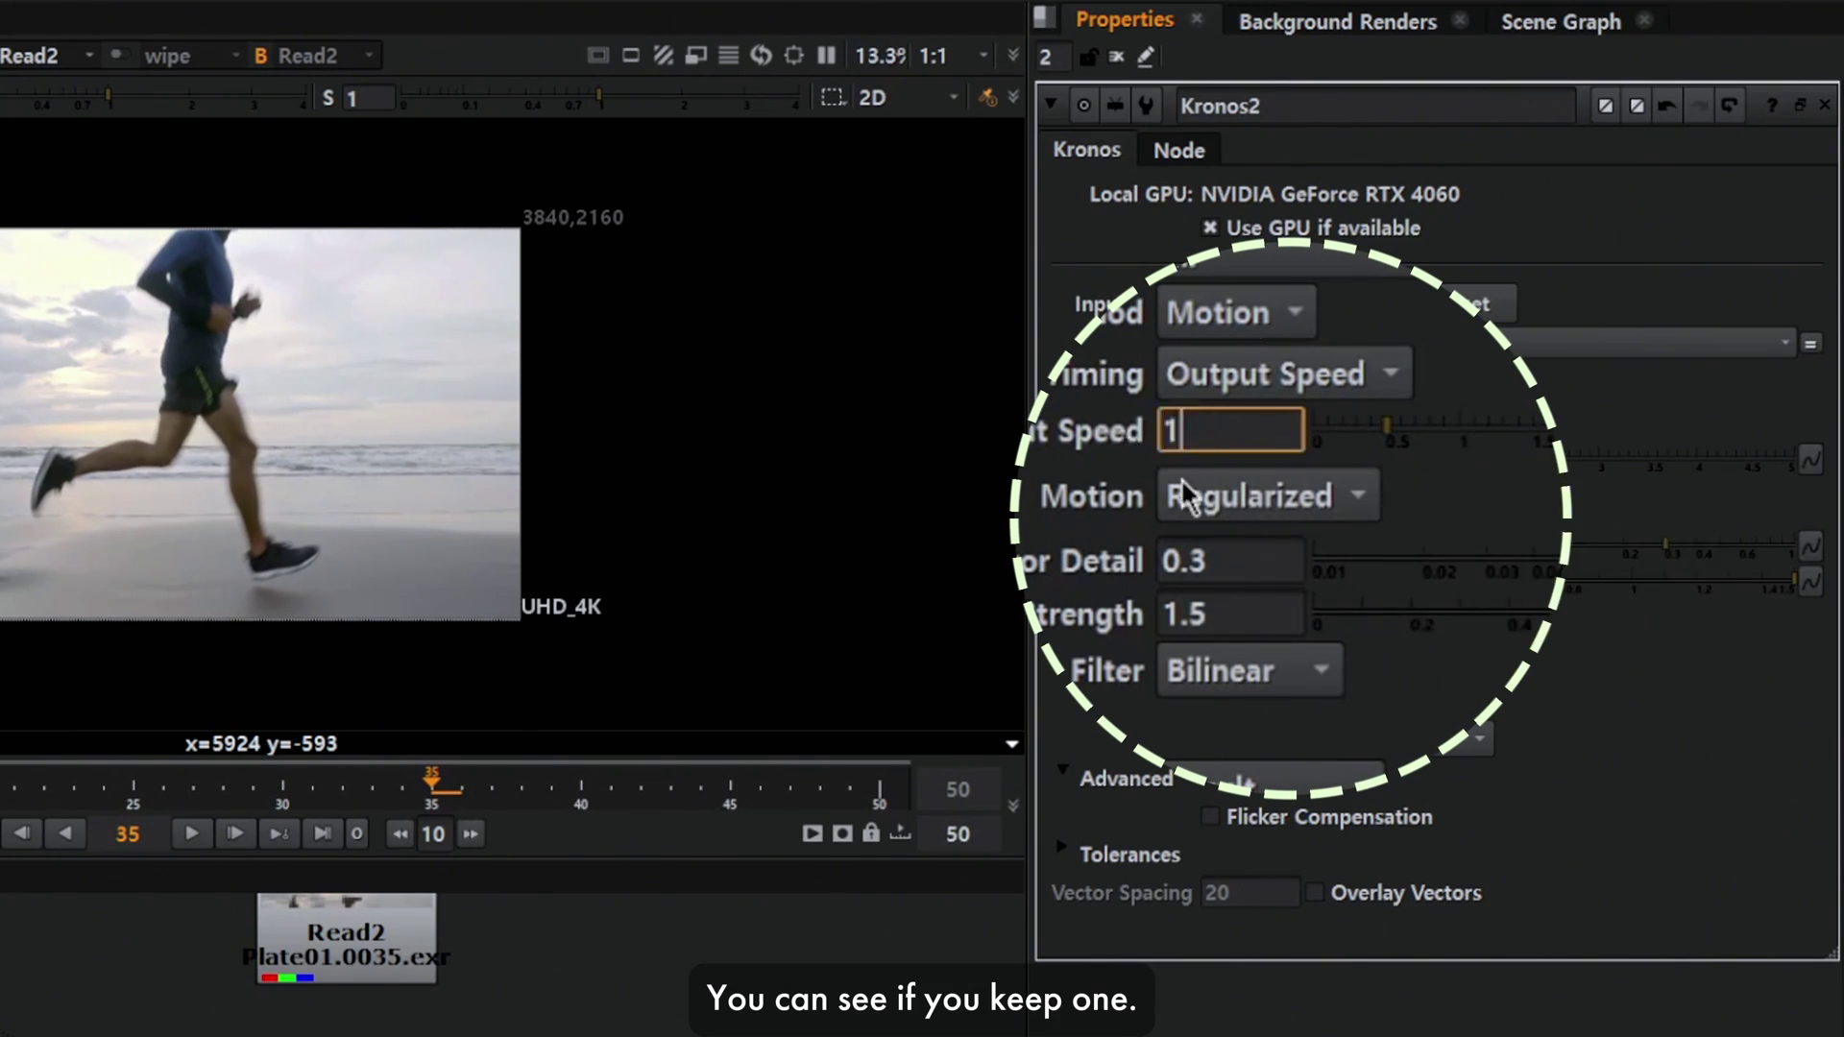
pyautogui.press('Return')
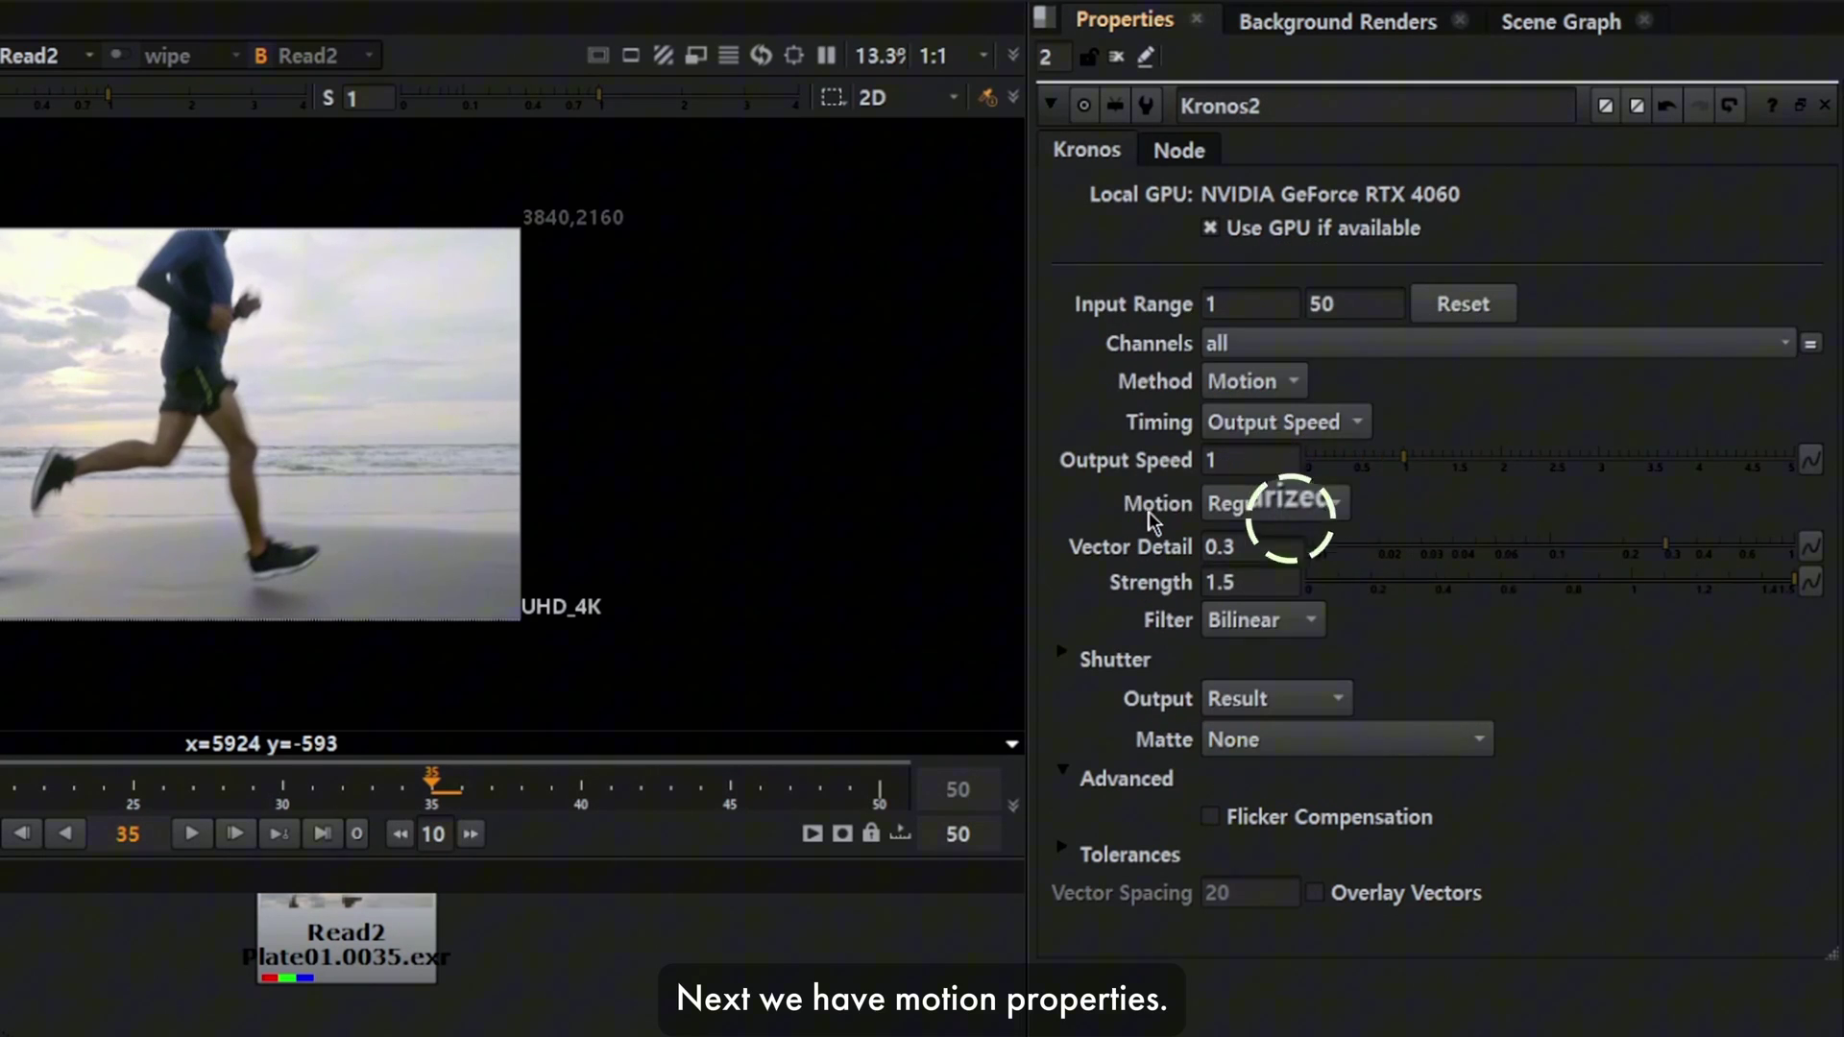
# Review the Motion estimation choices, keeping Regularized, and check the Vector Detail setting.
pyautogui.click(1326, 513)
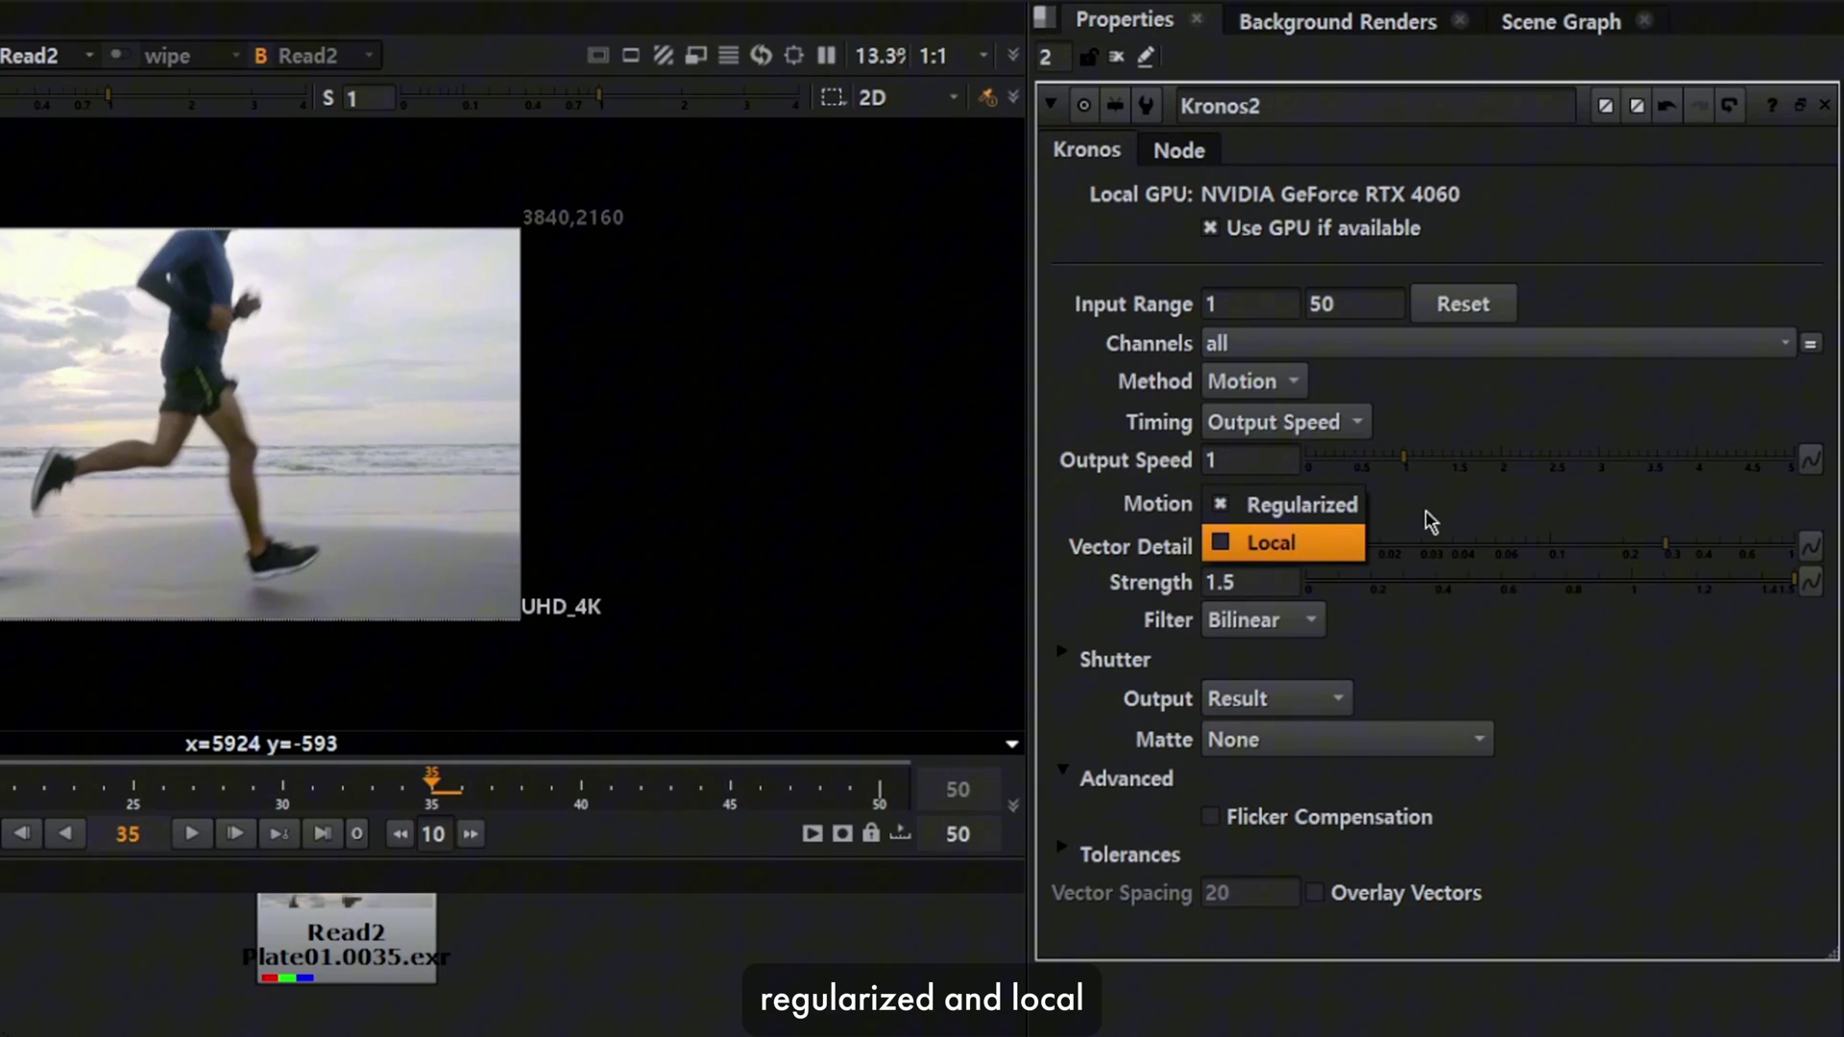
pyautogui.click(1330, 514)
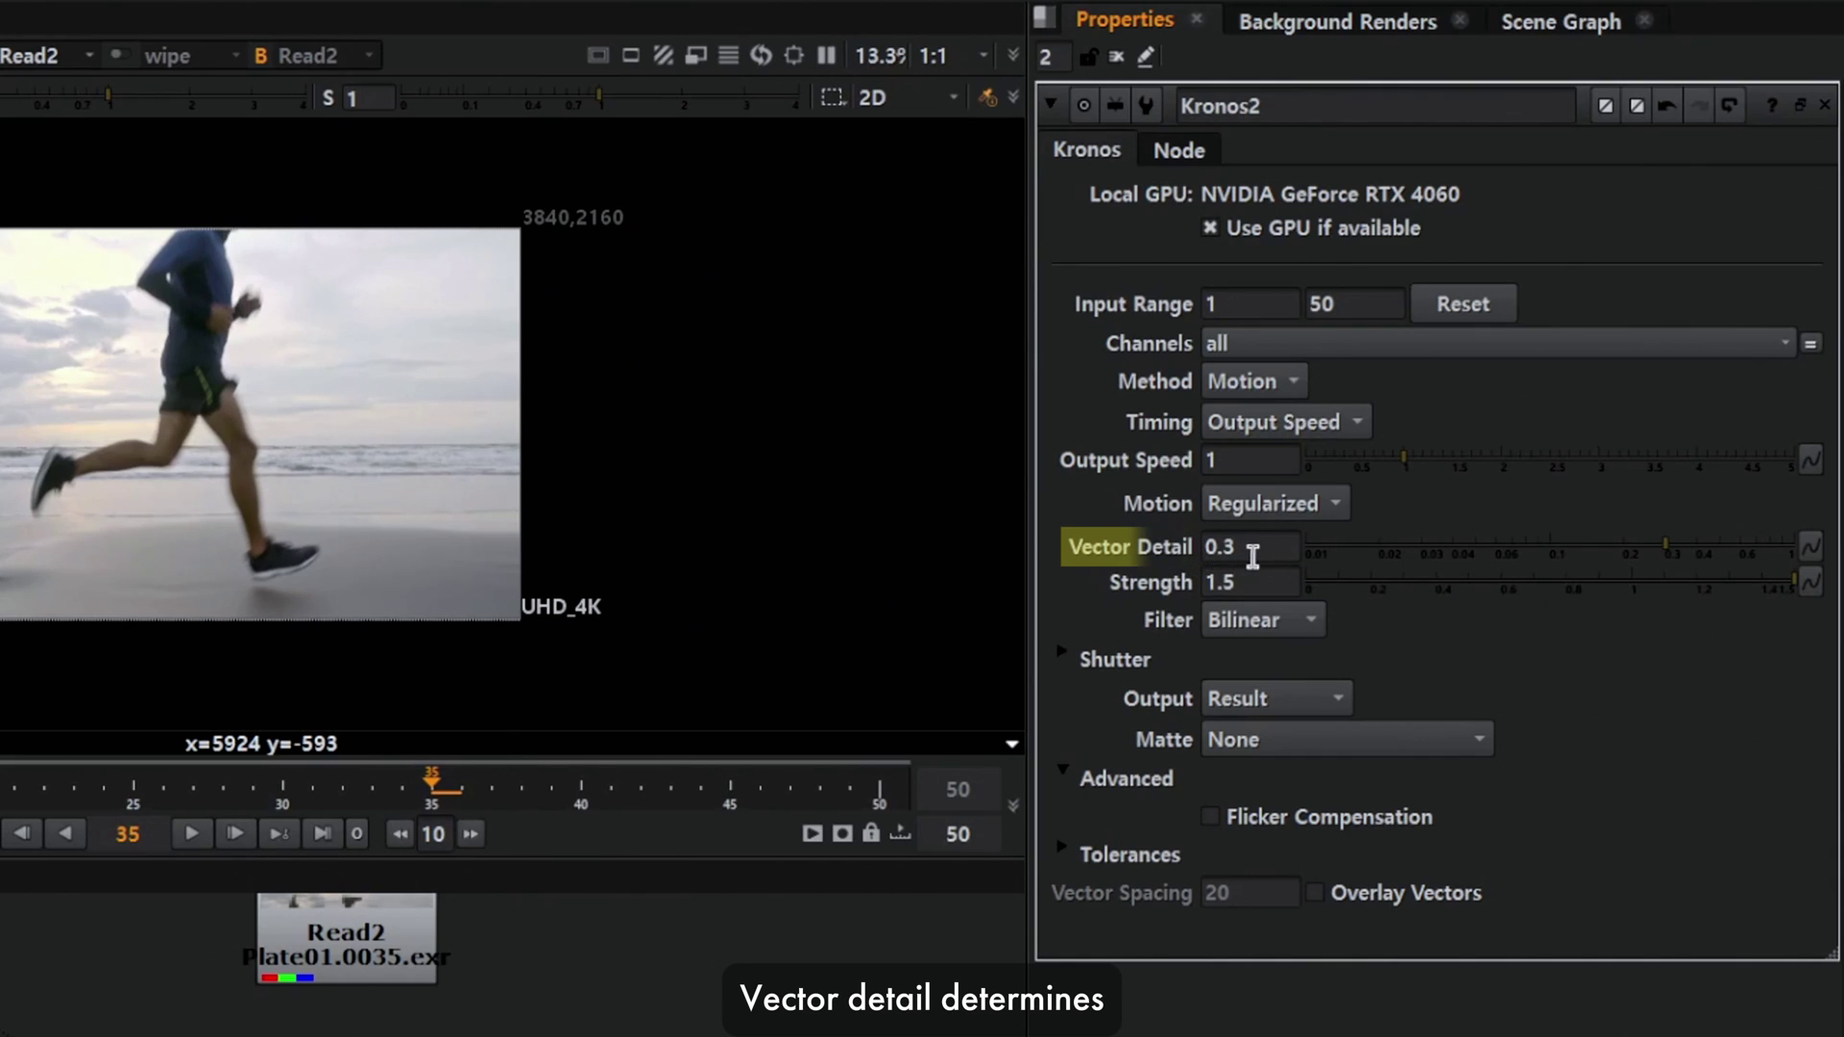
pyautogui.moveTo(1272, 559)
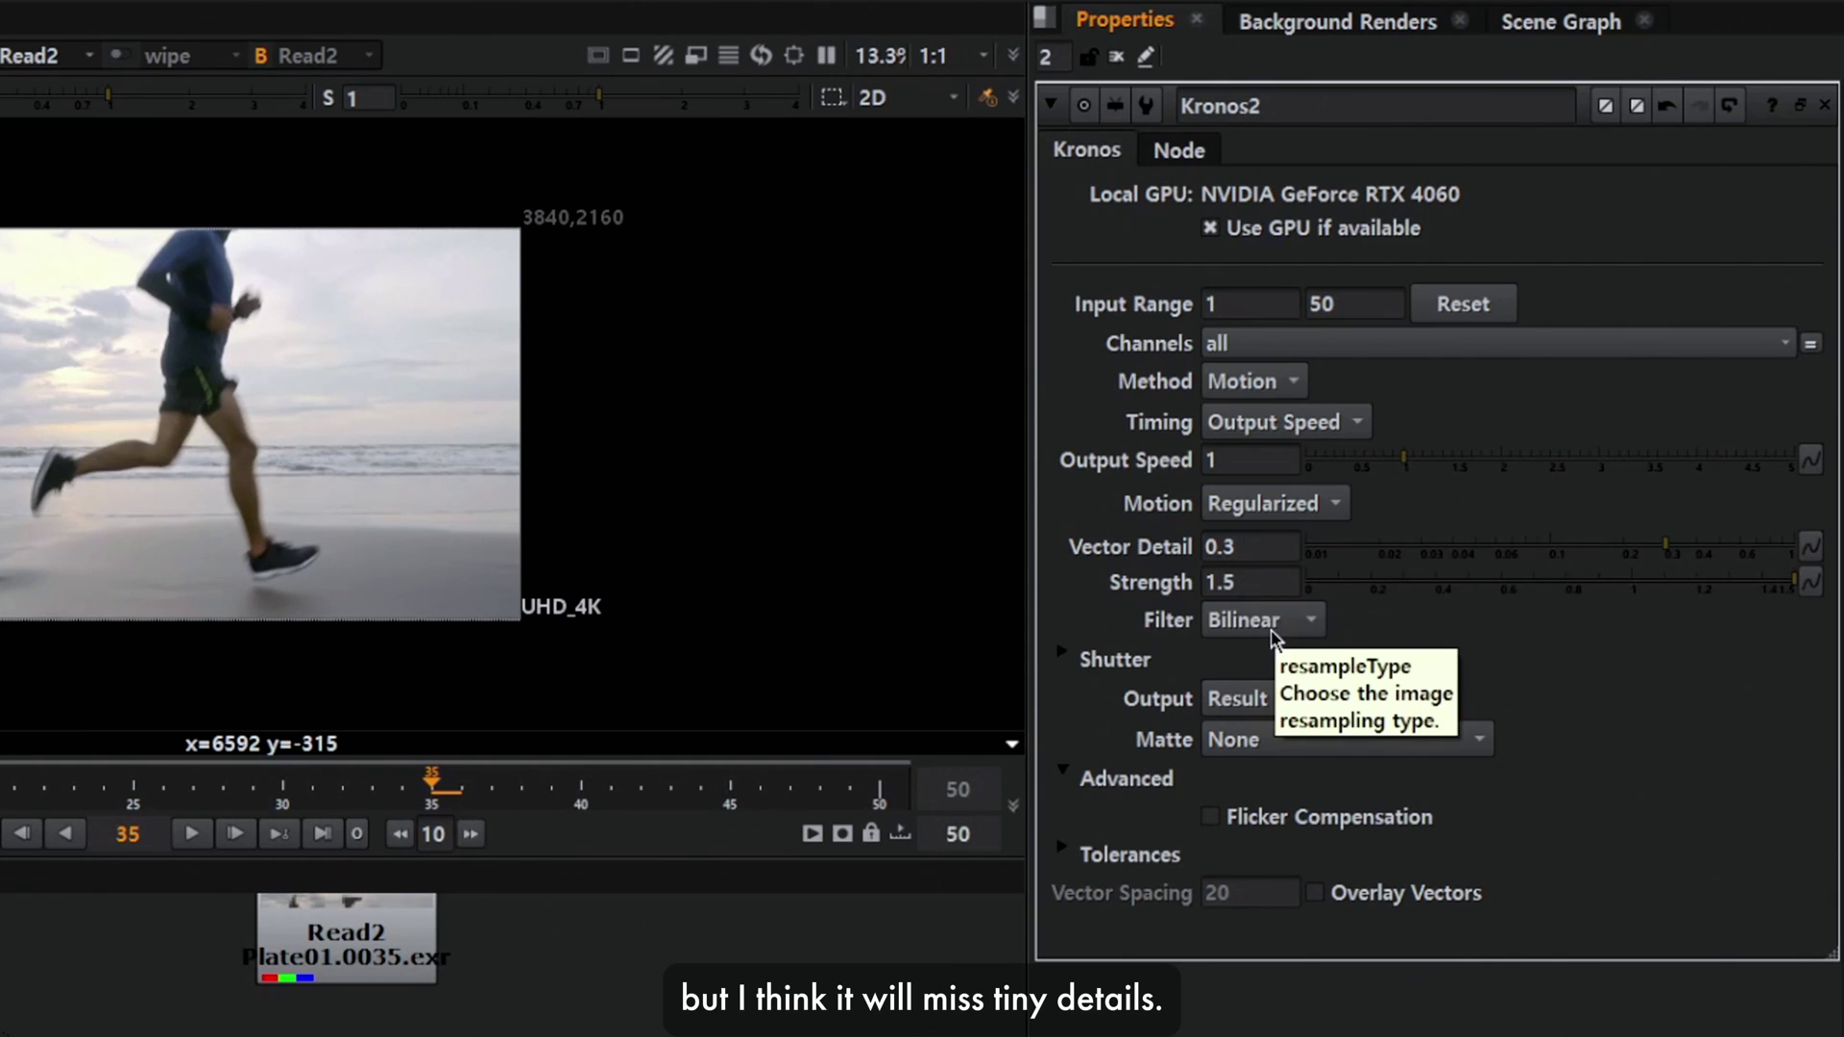
# Inspect the Shutter settings and the Output and Matte choices, keeping Output at Result and Matte at None.
pyautogui.click(1064, 653)
pyautogui.click(1070, 655)
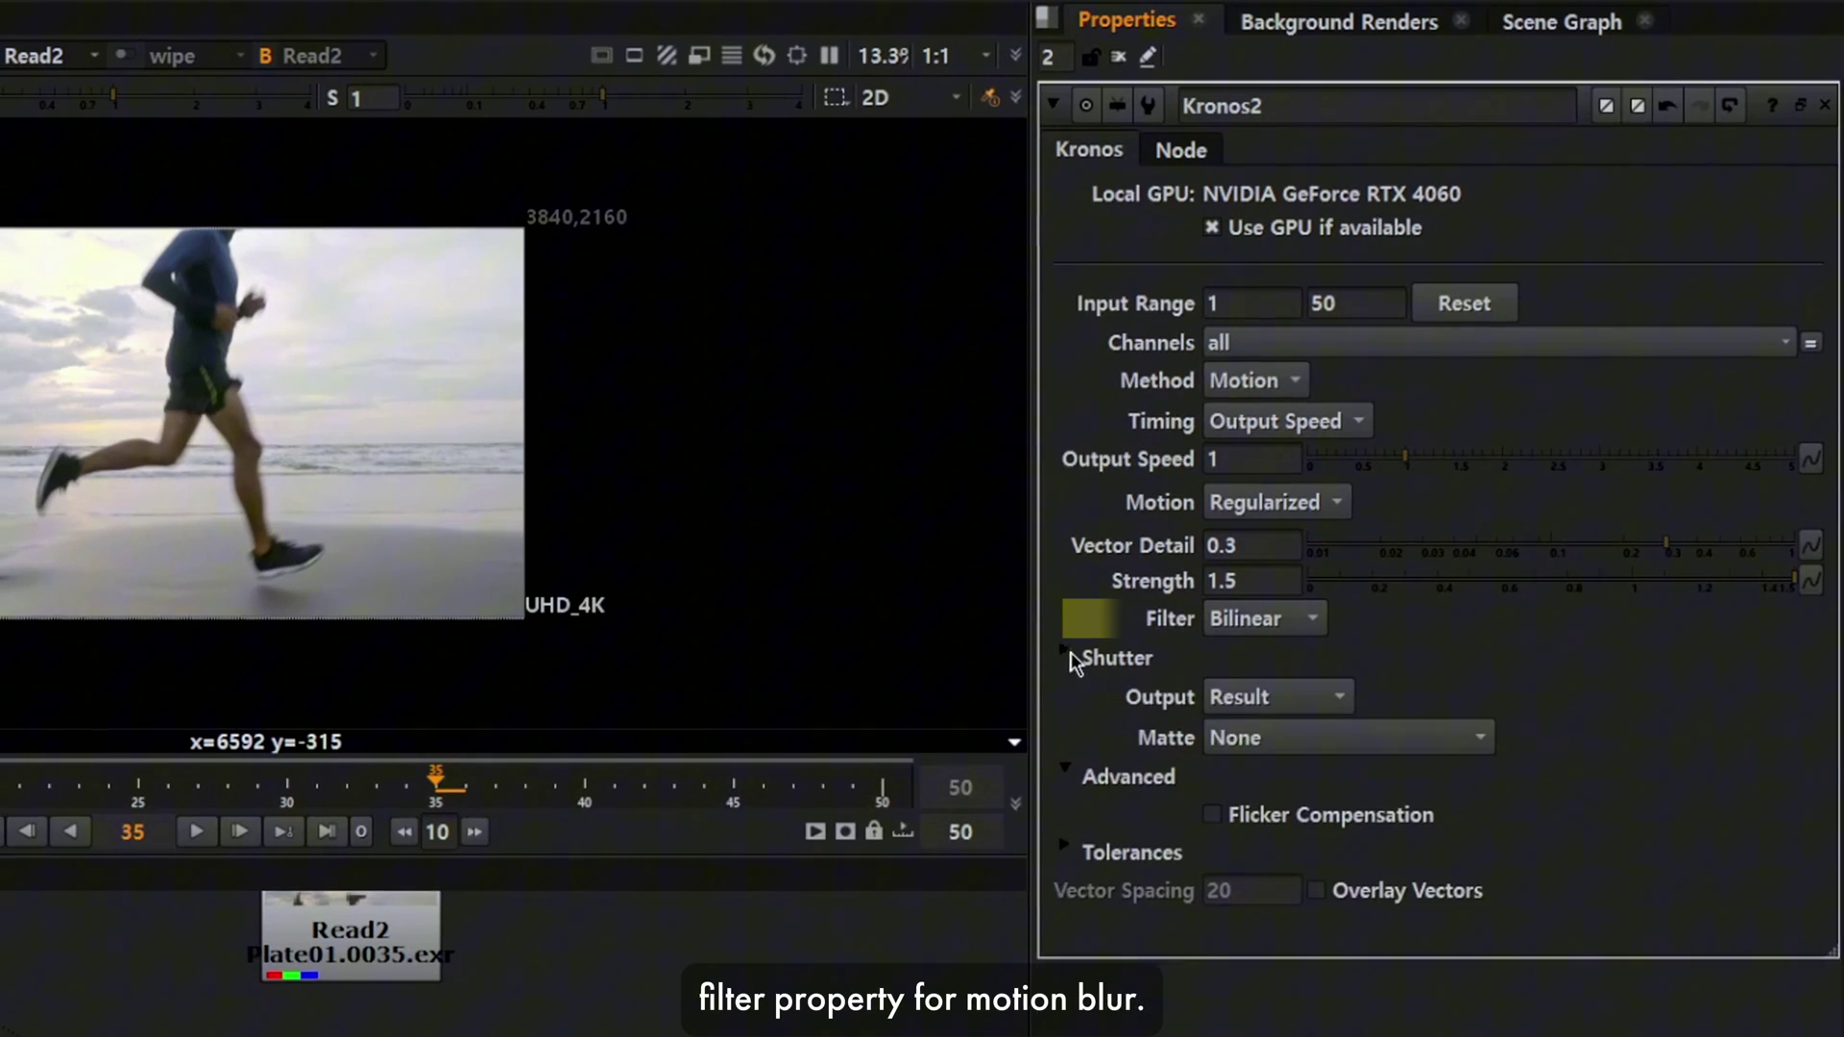
pyautogui.click(1270, 699)
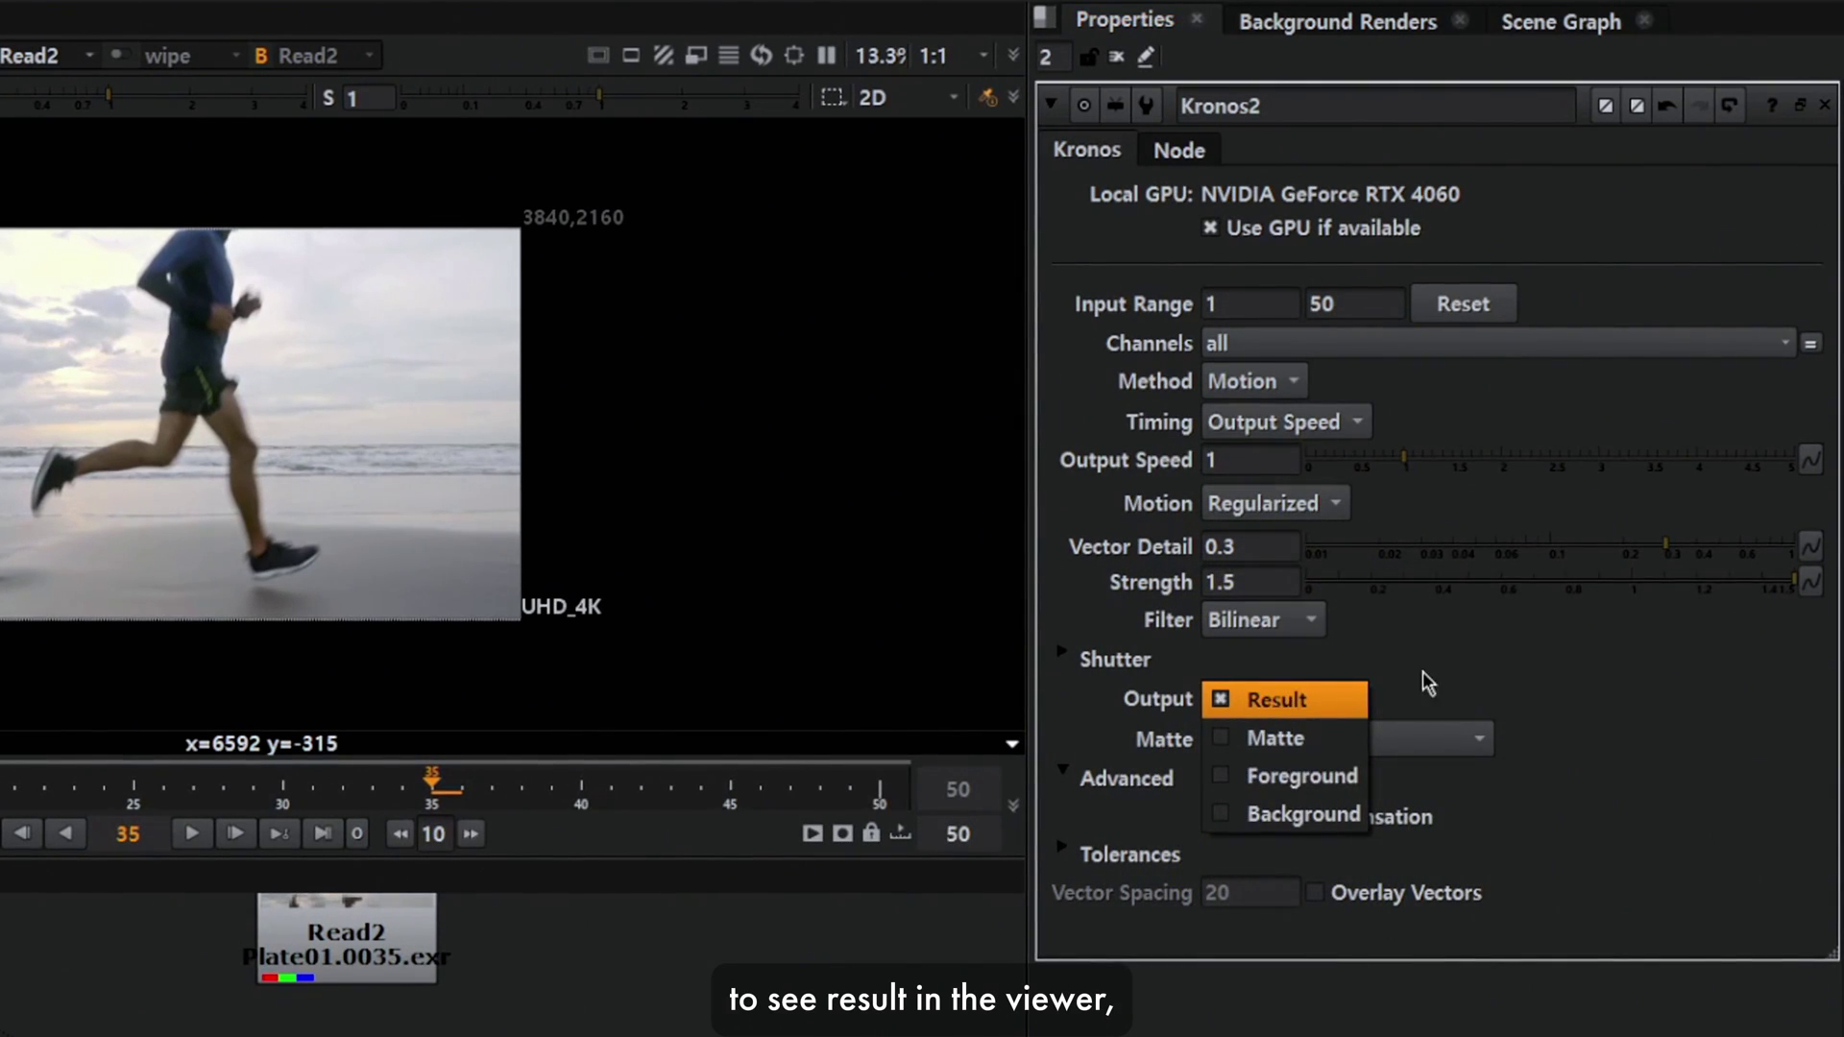
pyautogui.click(1346, 699)
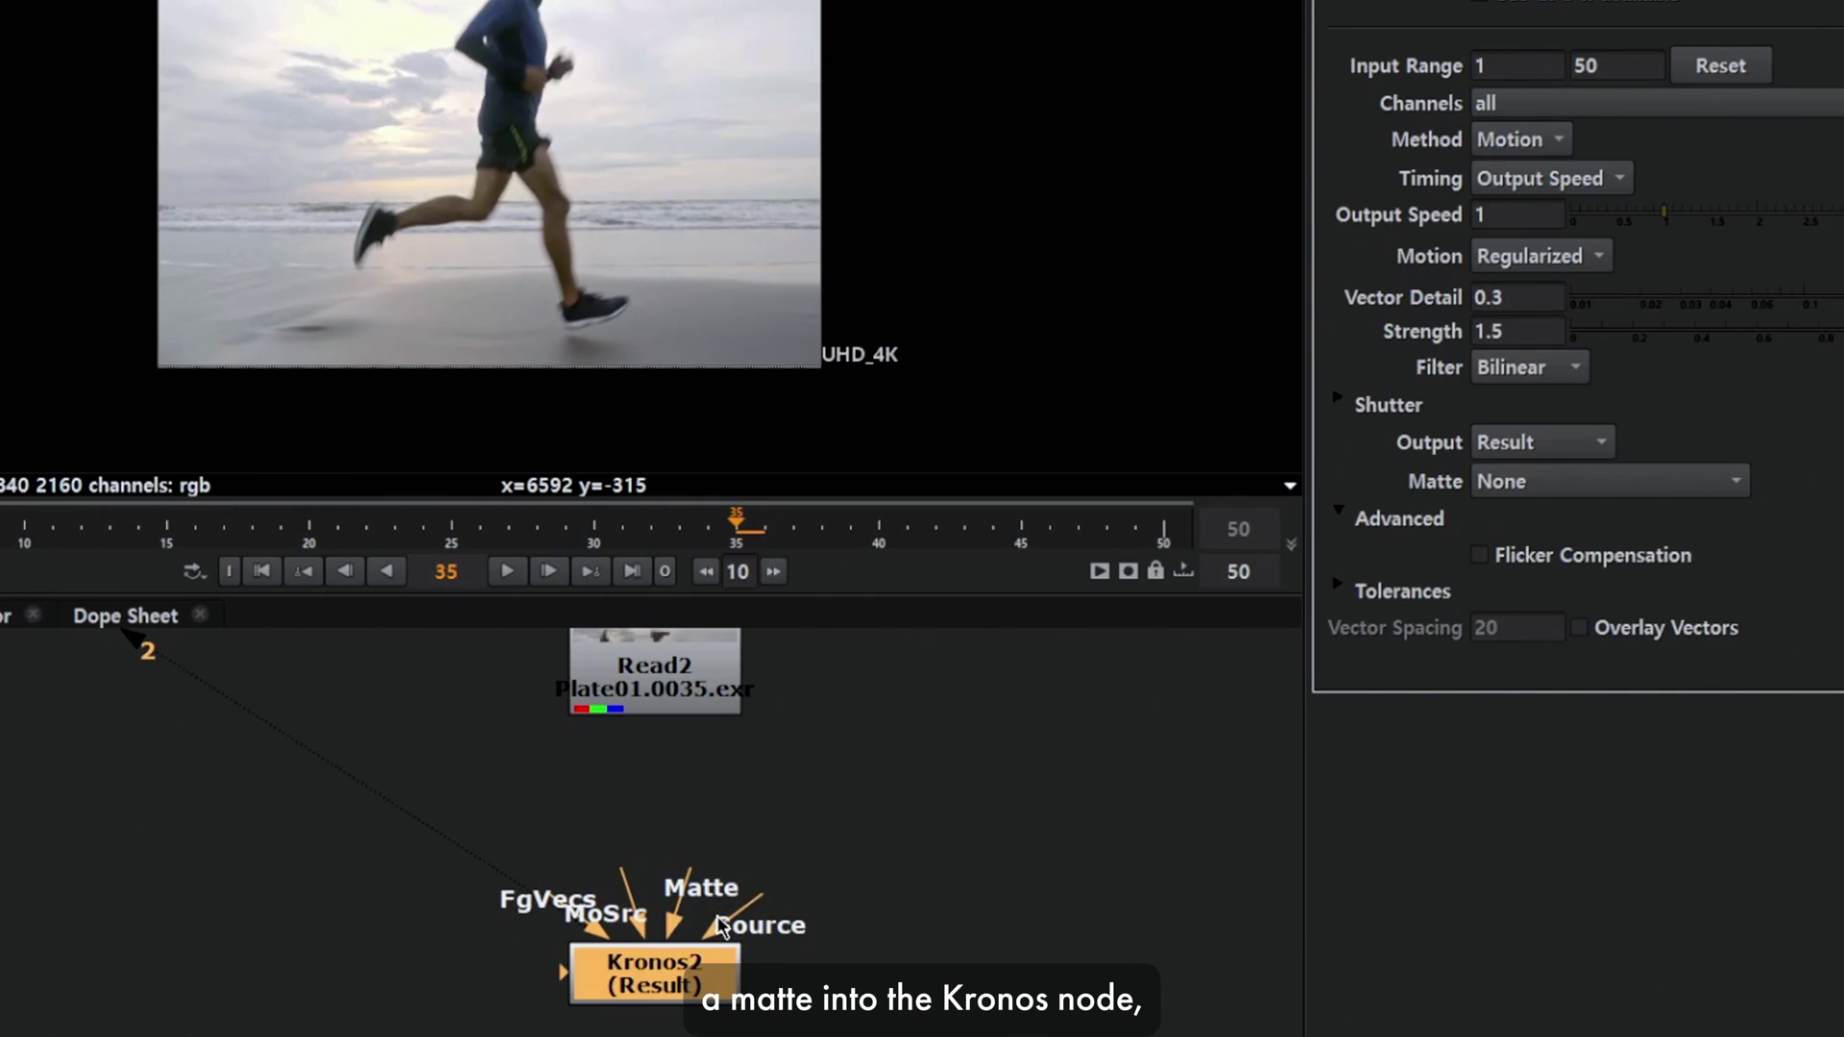
pyautogui.click(1609, 481)
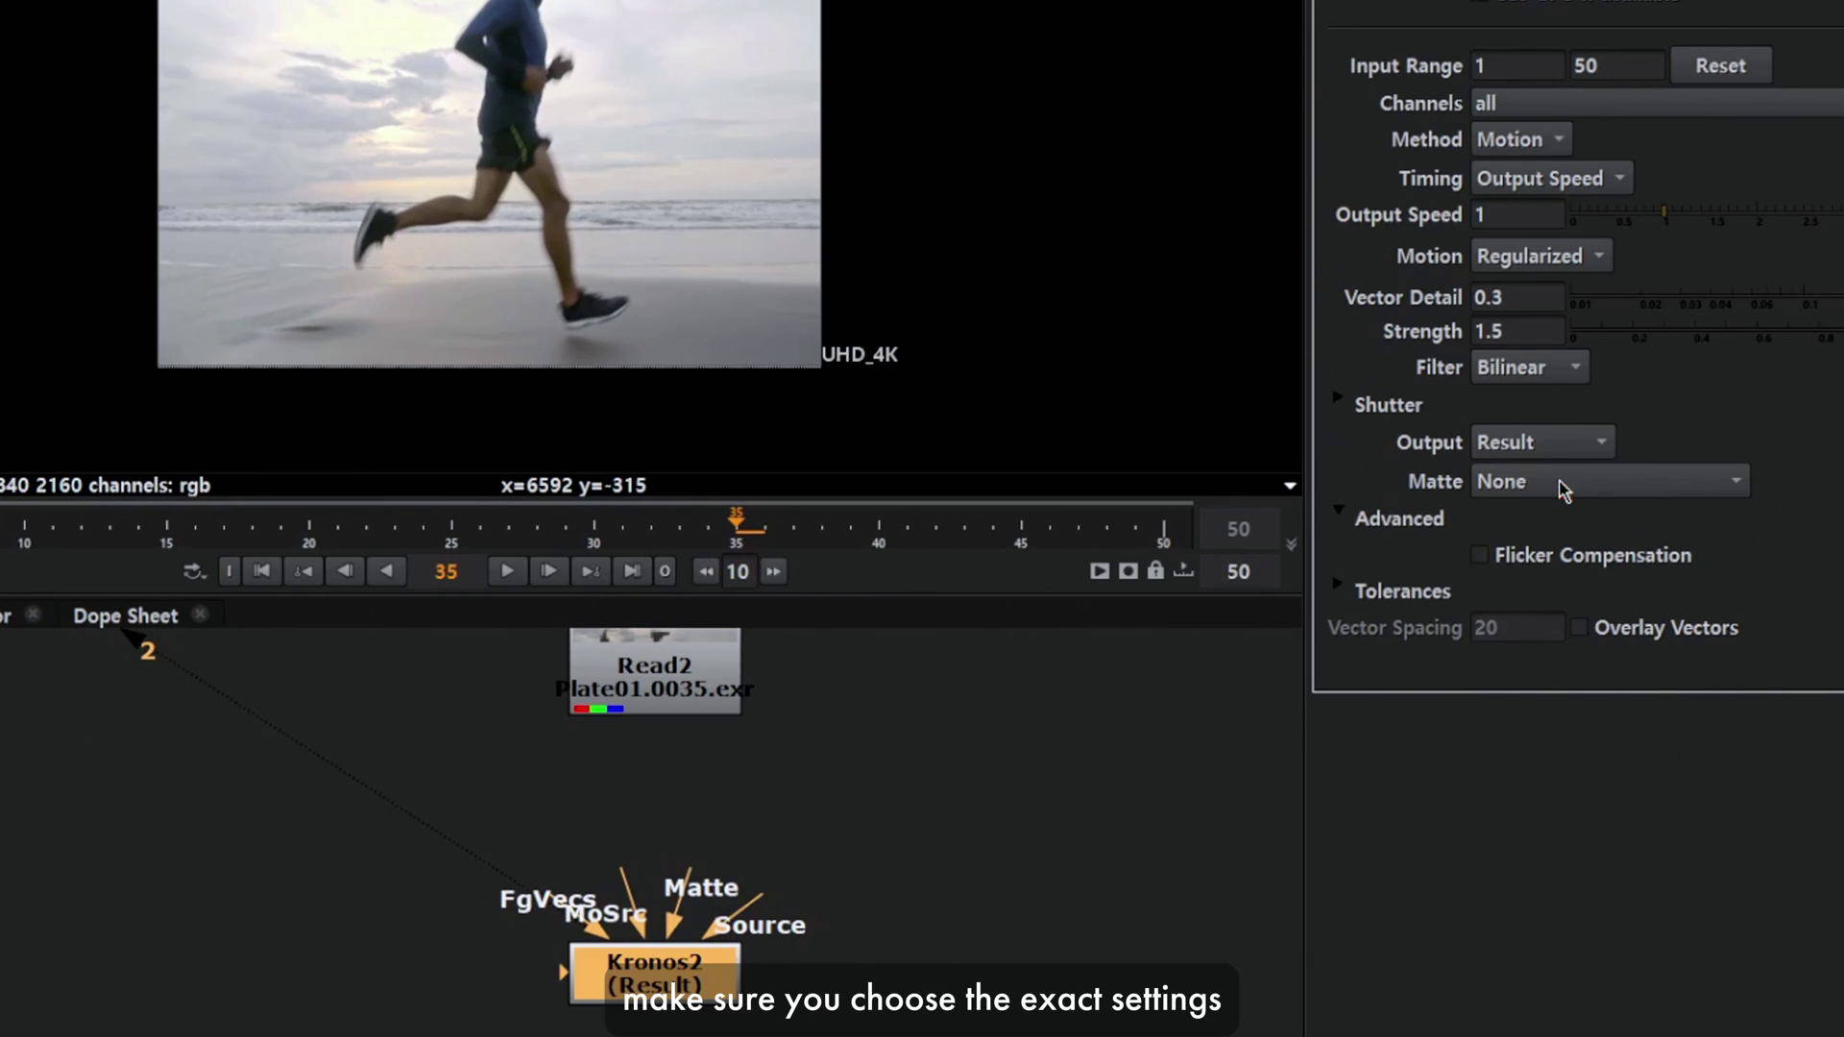
pyautogui.click(1688, 343)
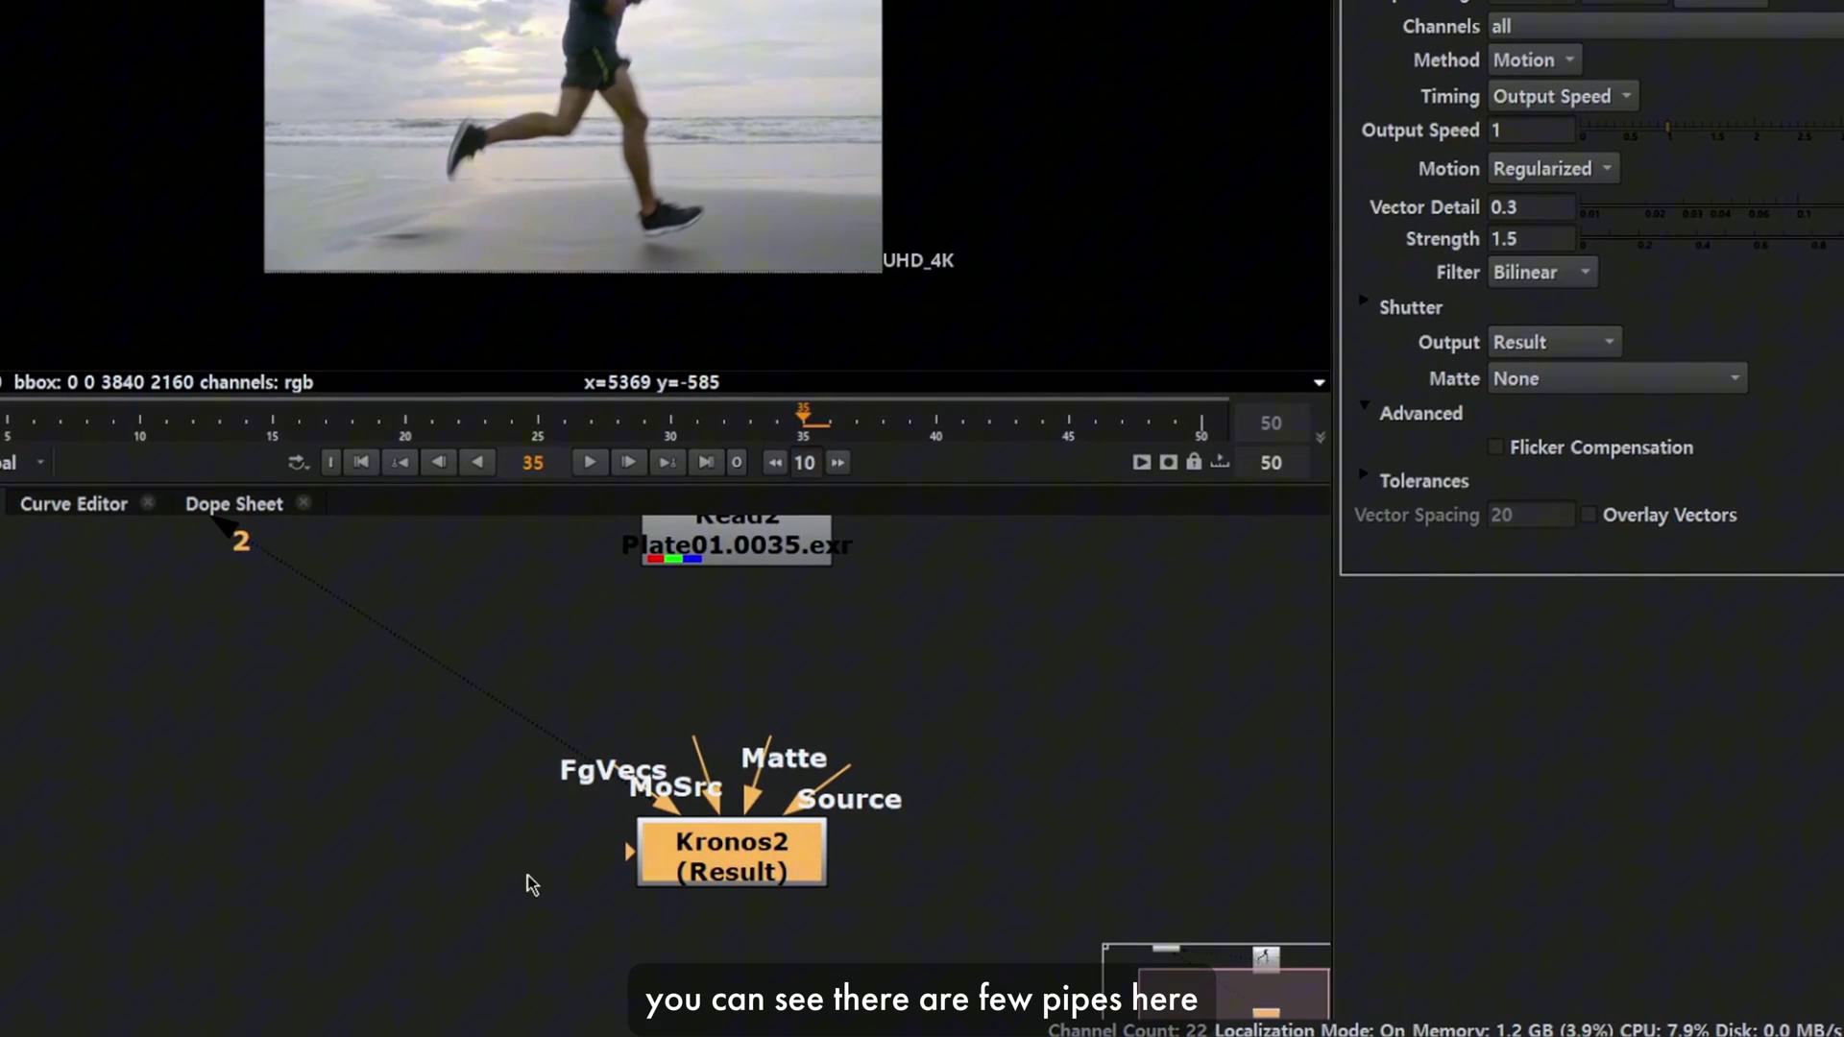
# Connect the Source input of Kronos2 to the Read2 plate, leaving its Matte, MoSrc and vector inputs unconnected.
pyautogui.moveTo(850, 768); pyautogui.dragTo(739, 545)
pyautogui.moveTo(764, 744); pyautogui.dragTo(1158, 730)
pyautogui.moveTo(768, 742); pyautogui.dragTo(1148, 672)
pyautogui.moveTo(694, 742); pyautogui.dragTo(461, 596)
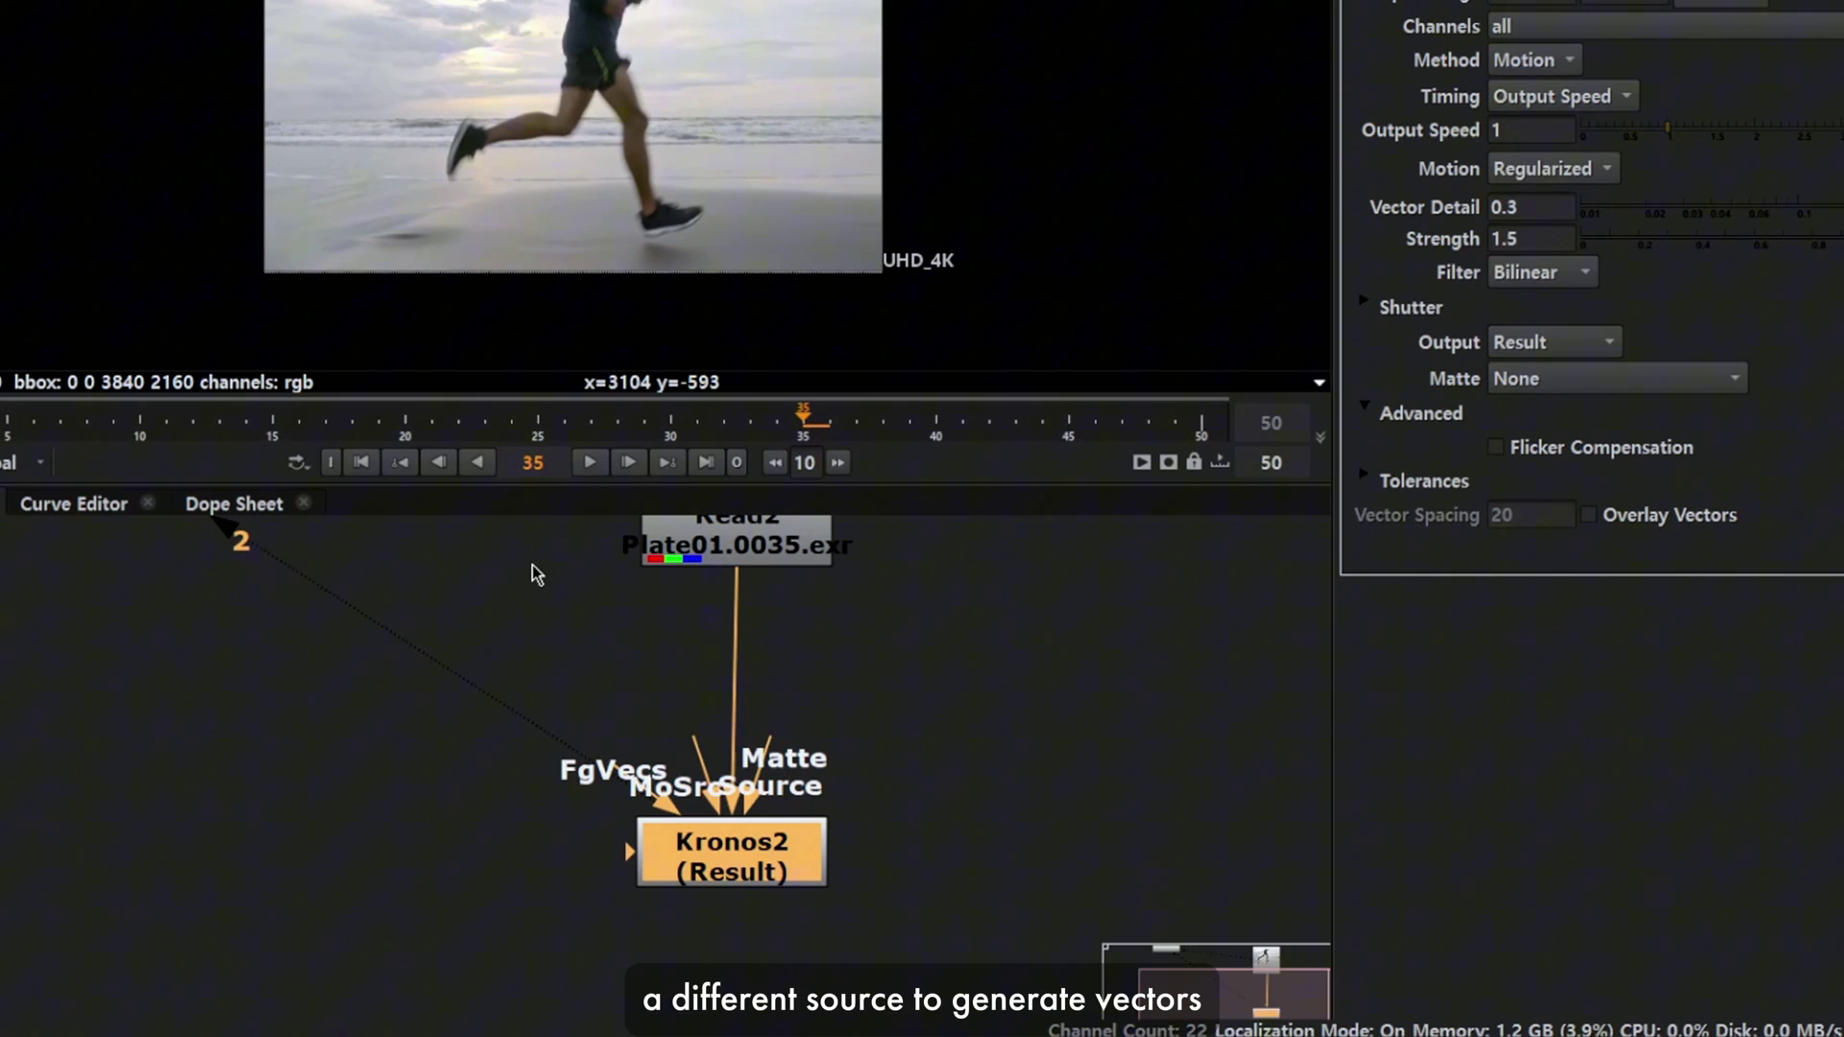
pyautogui.moveTo(667, 736); pyautogui.dragTo(1147, 651)
pyautogui.moveTo(644, 785); pyautogui.dragTo(461, 706)
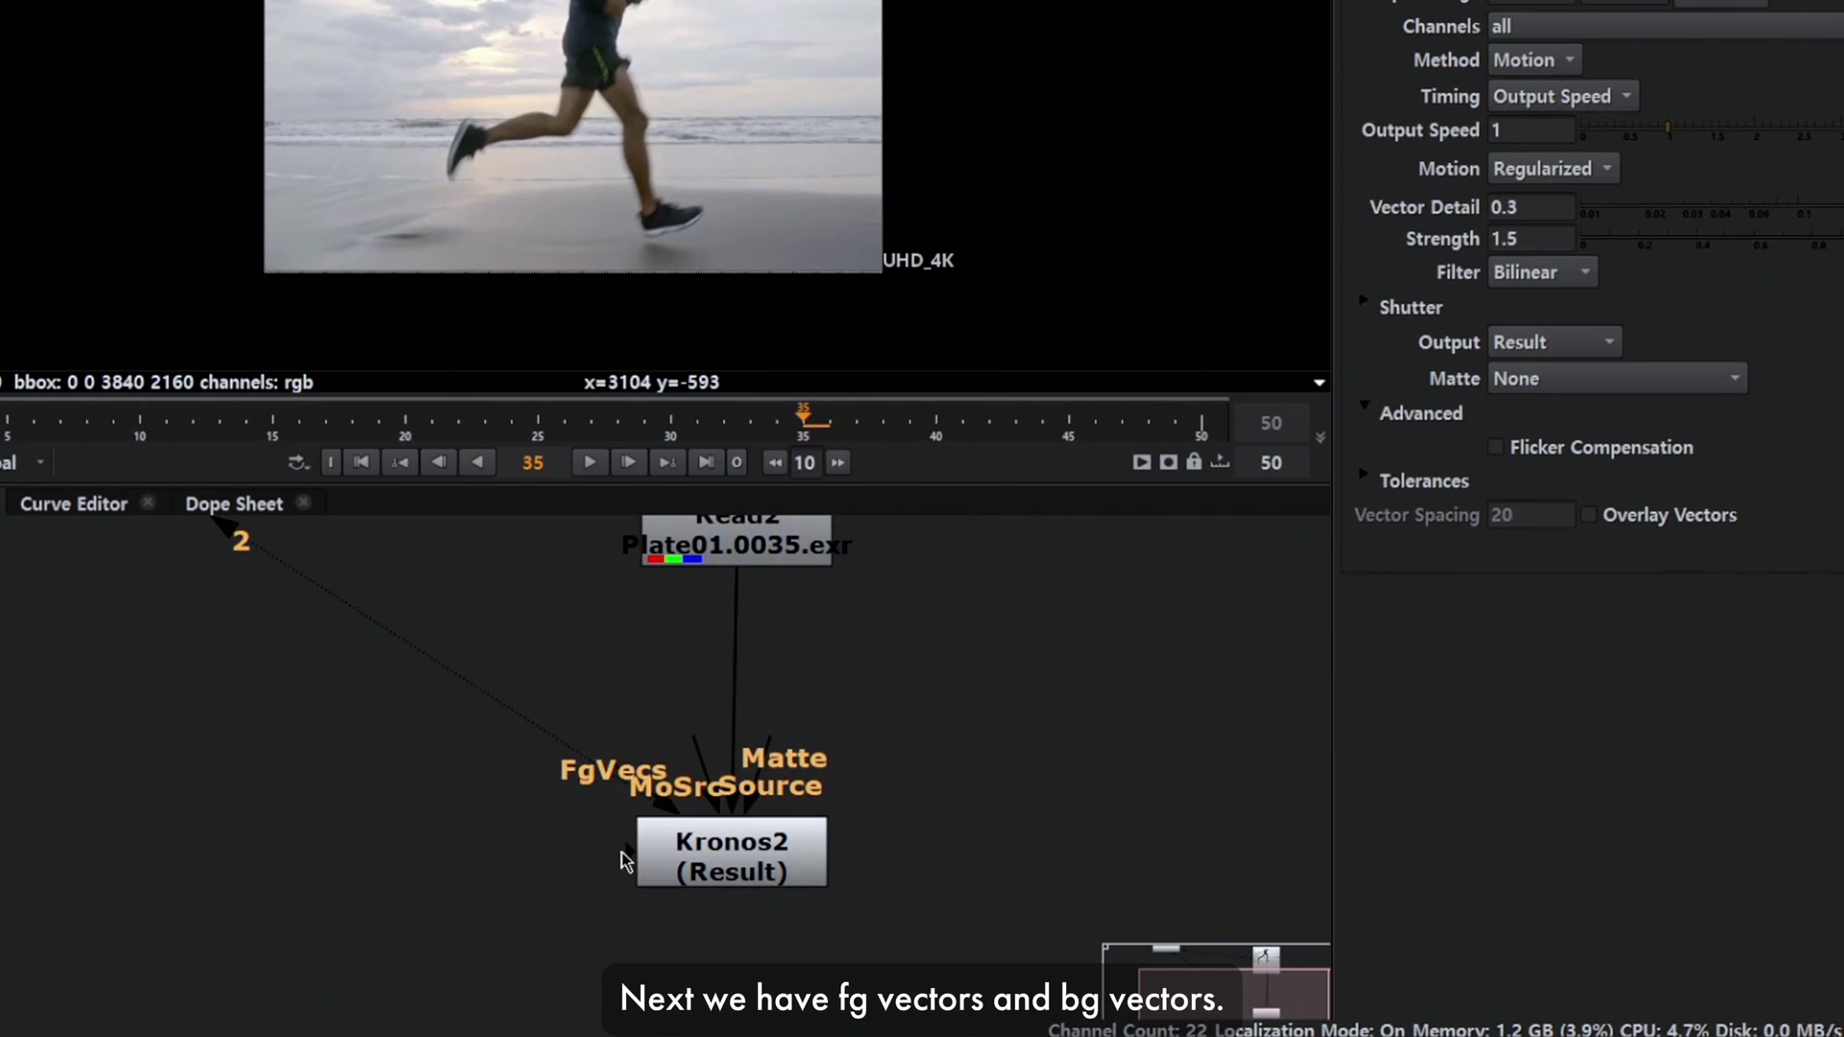
pyautogui.moveTo(326, 860); pyautogui.dragTo(329, 858)
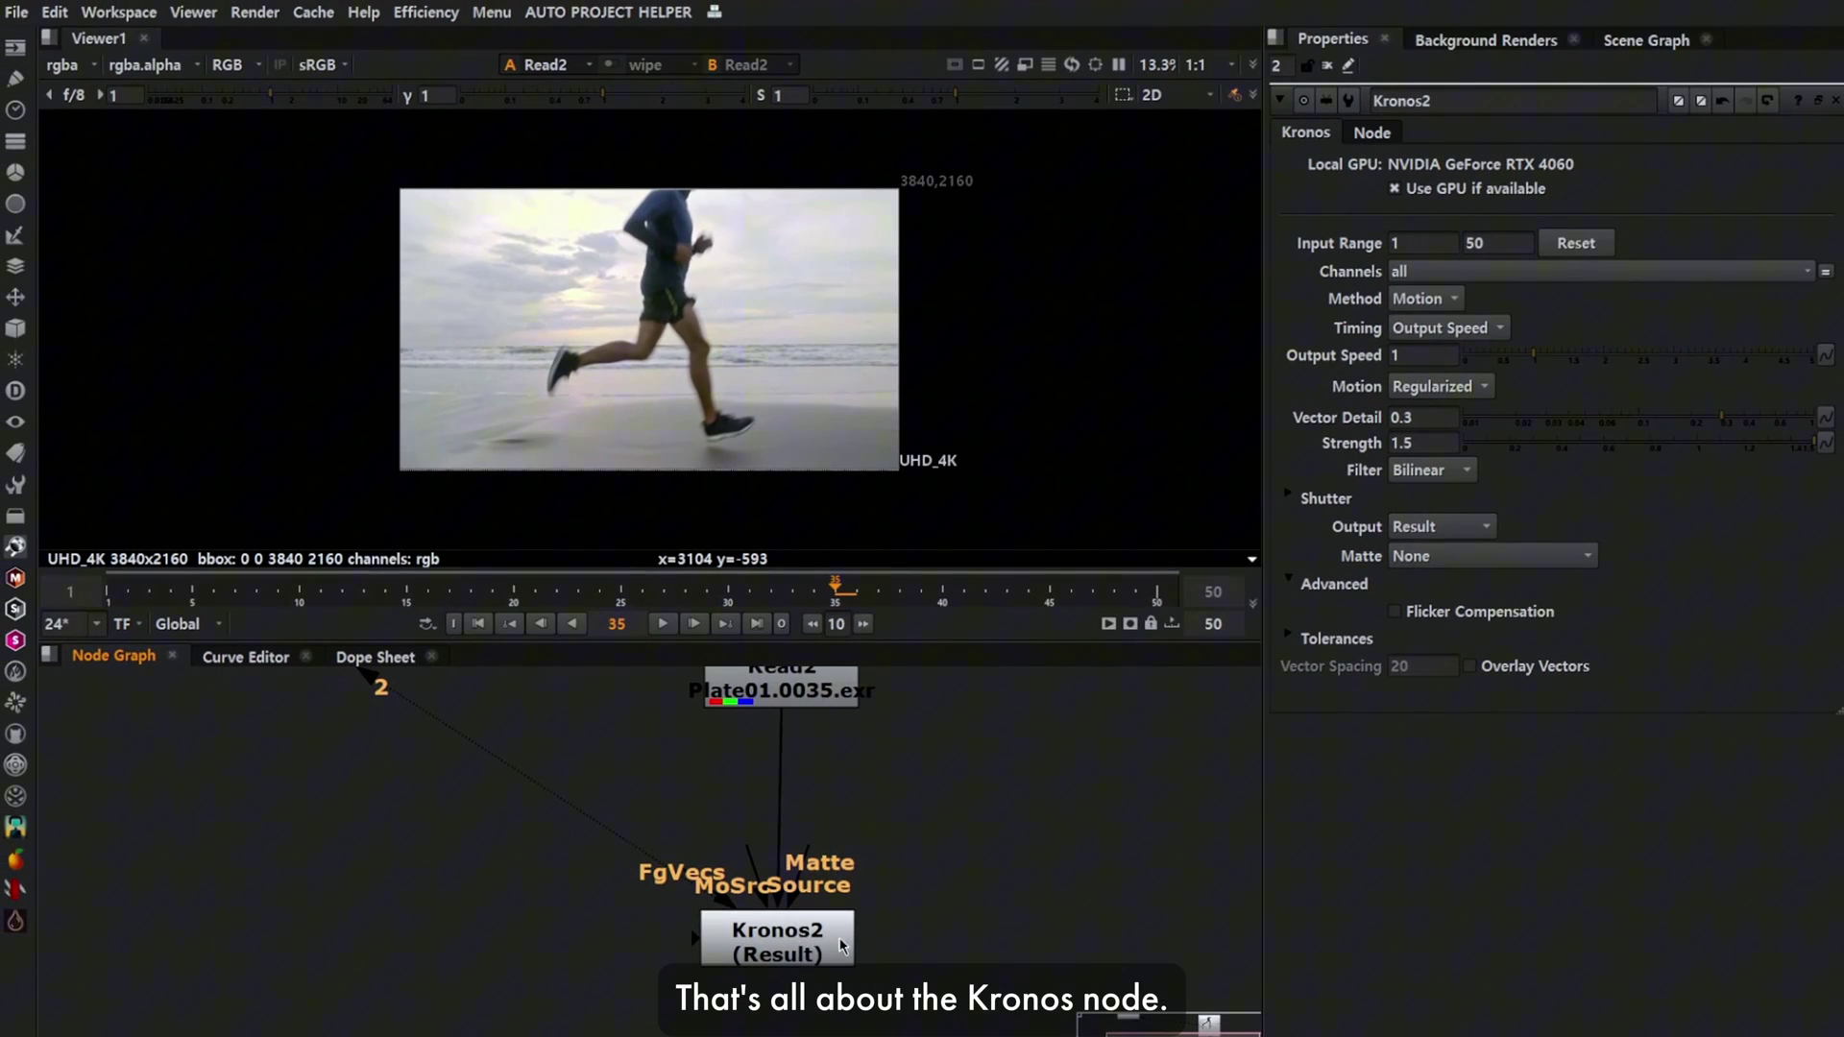
# Play back the original Read2 running footage and scrub through to frame 50.
pyautogui.moveTo(730, 864); pyautogui.dragTo(724, 959, button='middle')
pyautogui.click(663, 625)
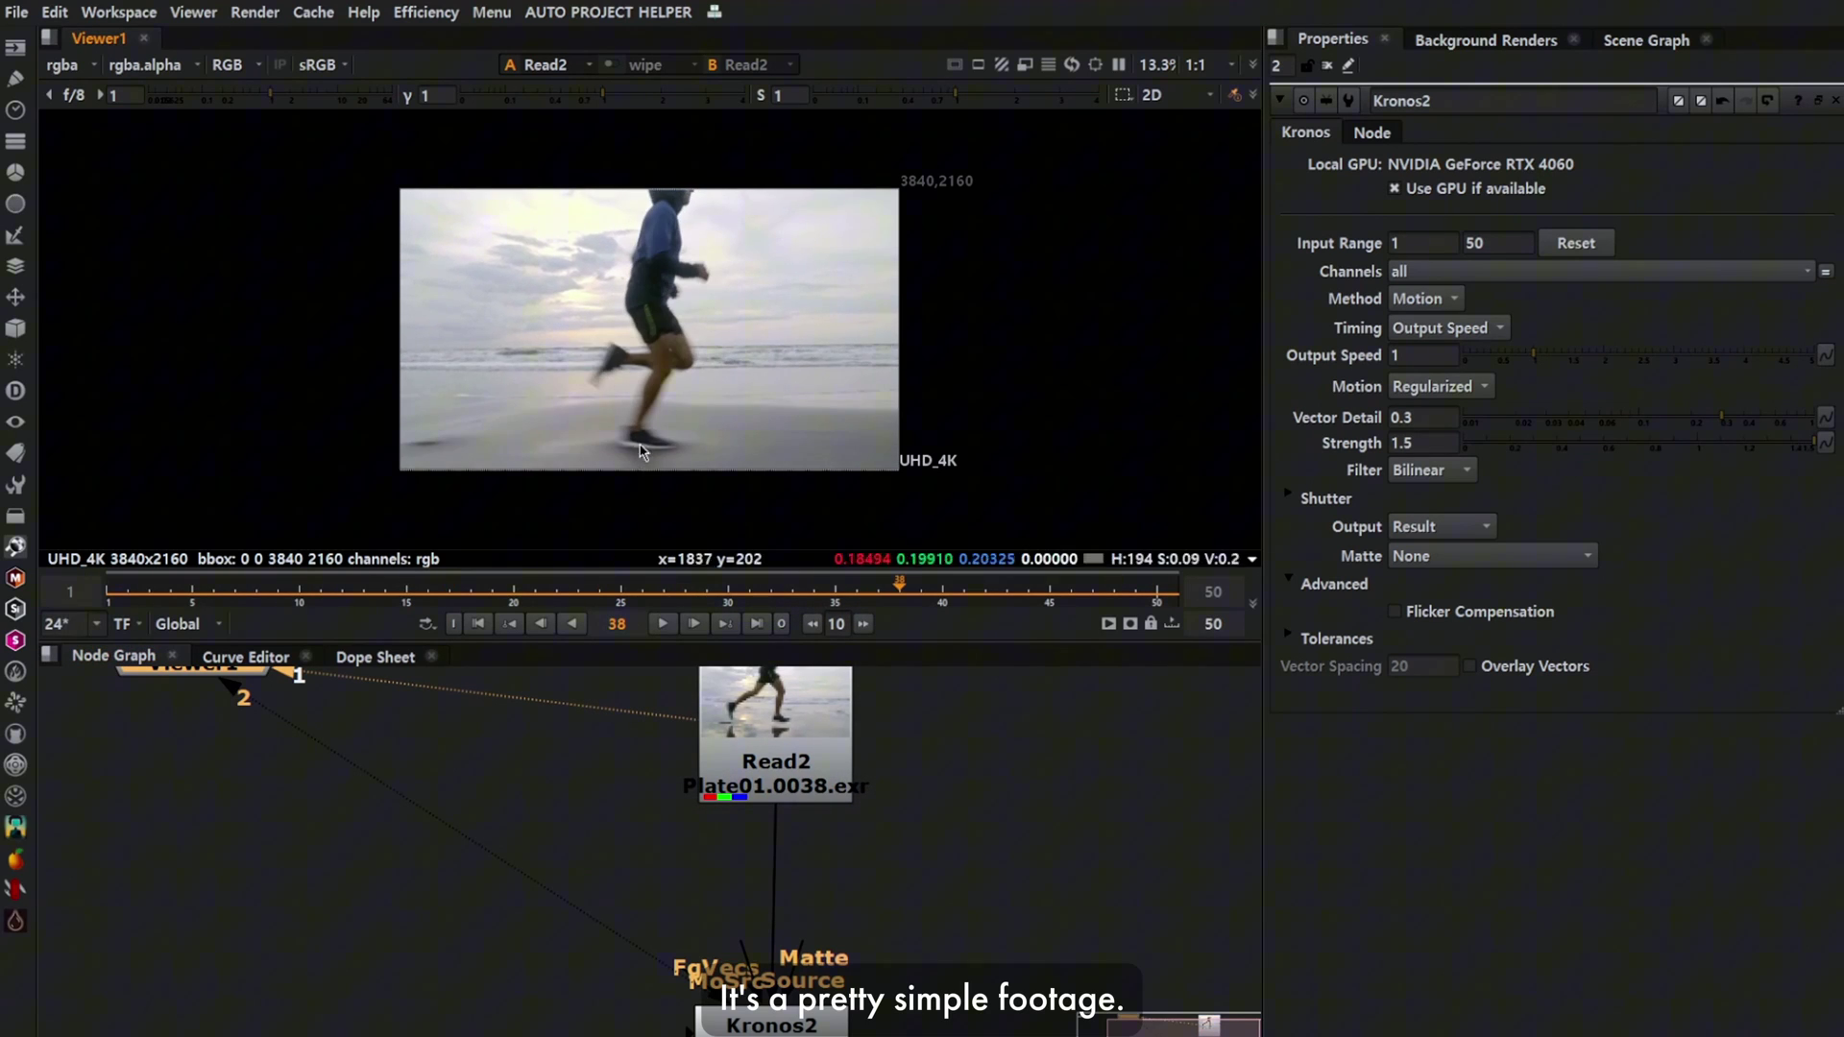
pyautogui.scroll(5, 615, 440)
pyautogui.scroll(-3, 603, 536)
pyautogui.moveTo(764, 603); pyautogui.dragTo(1159, 607)
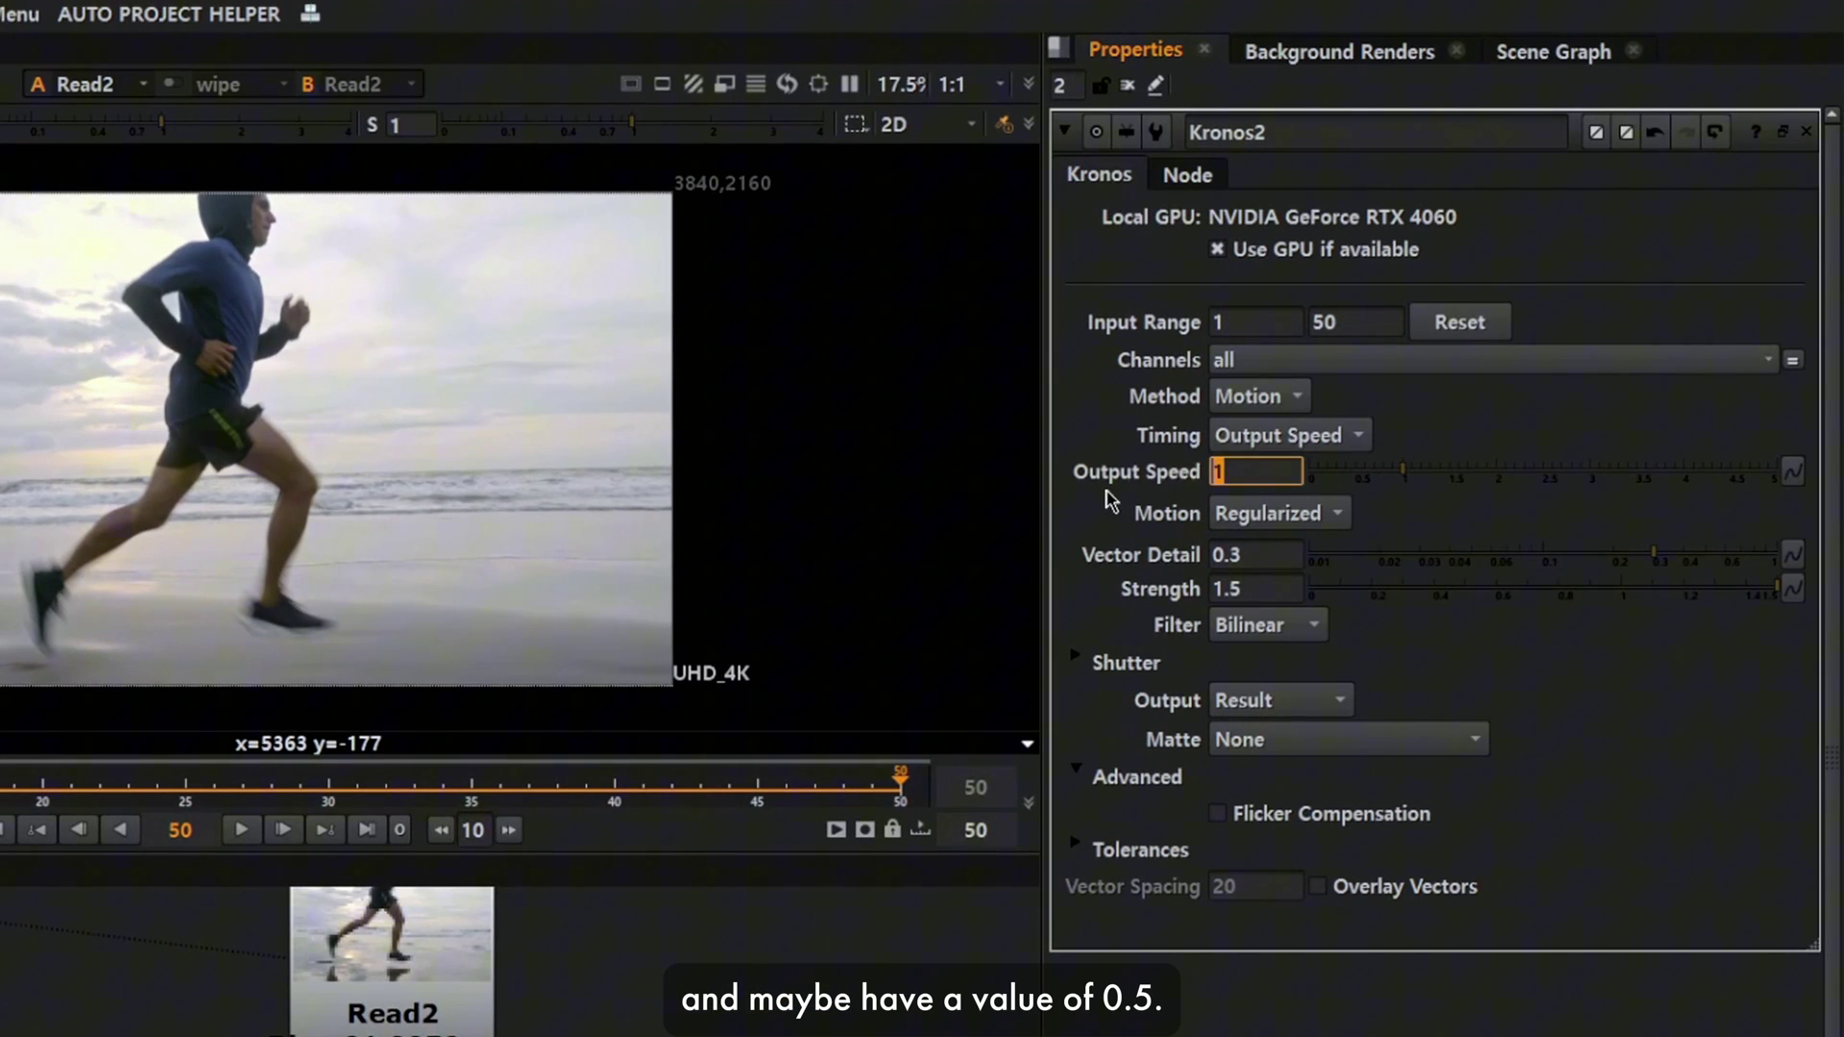
# Set the Output Speed of Kronos2 to 0.5.
pyautogui.write('0.5')
pyautogui.press('Return')
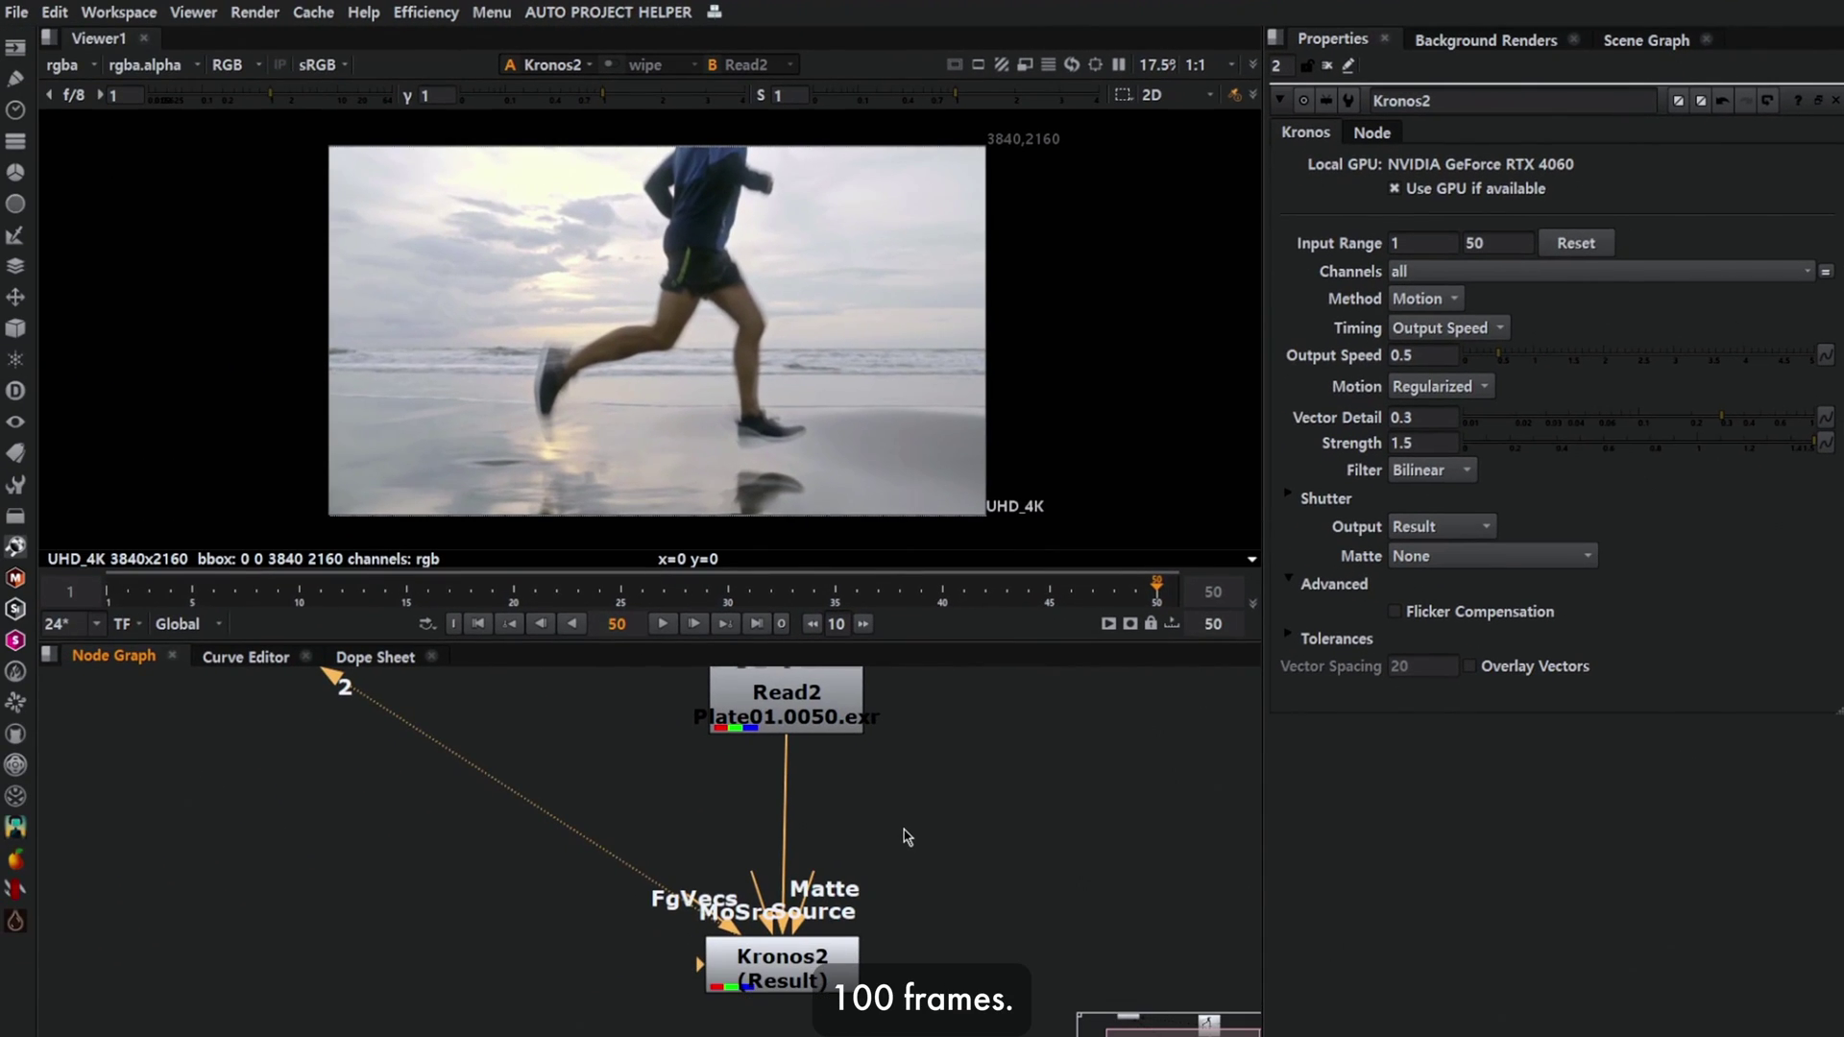
# Play back the Kronos2 result and step through frames, inspecting the runner's legs for retiming artifacts.
pyautogui.click(710, 590)
pyautogui.scroll(3, 678, 413)
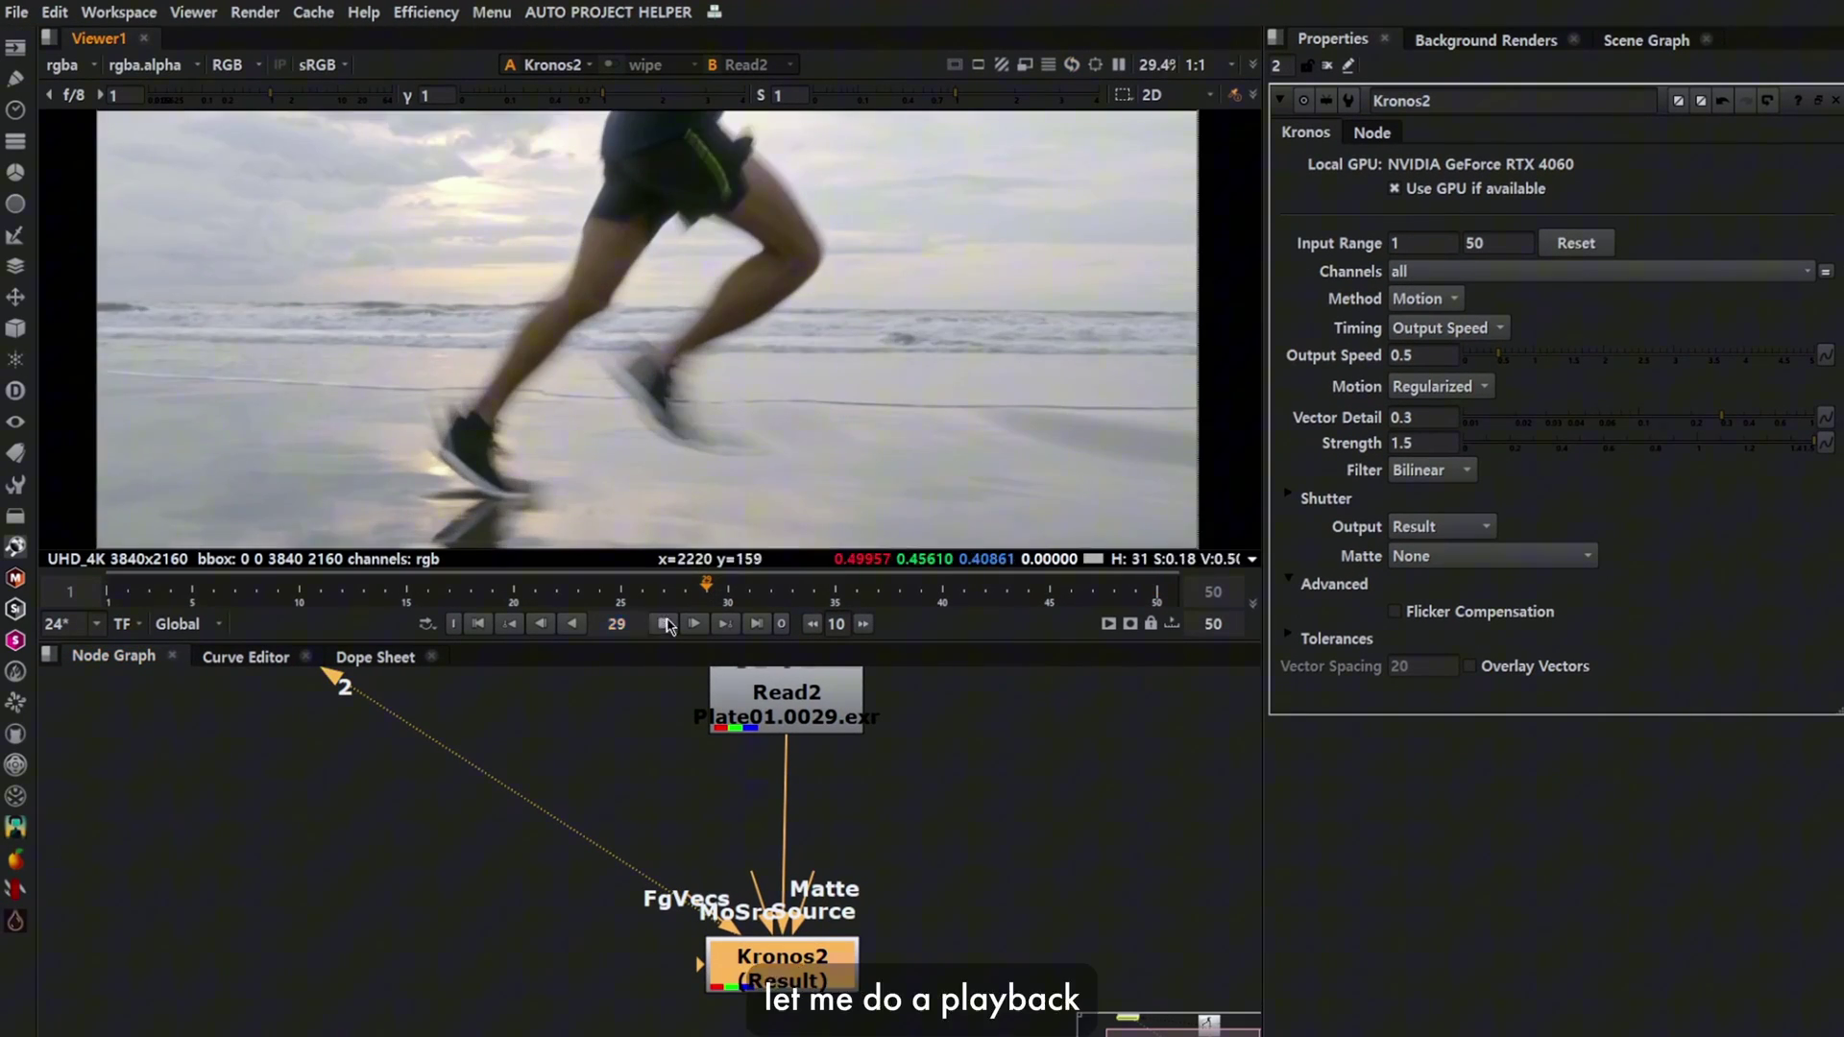
pyautogui.click(663, 625)
pyautogui.scroll(-1, 710, 437)
pyautogui.press('f')
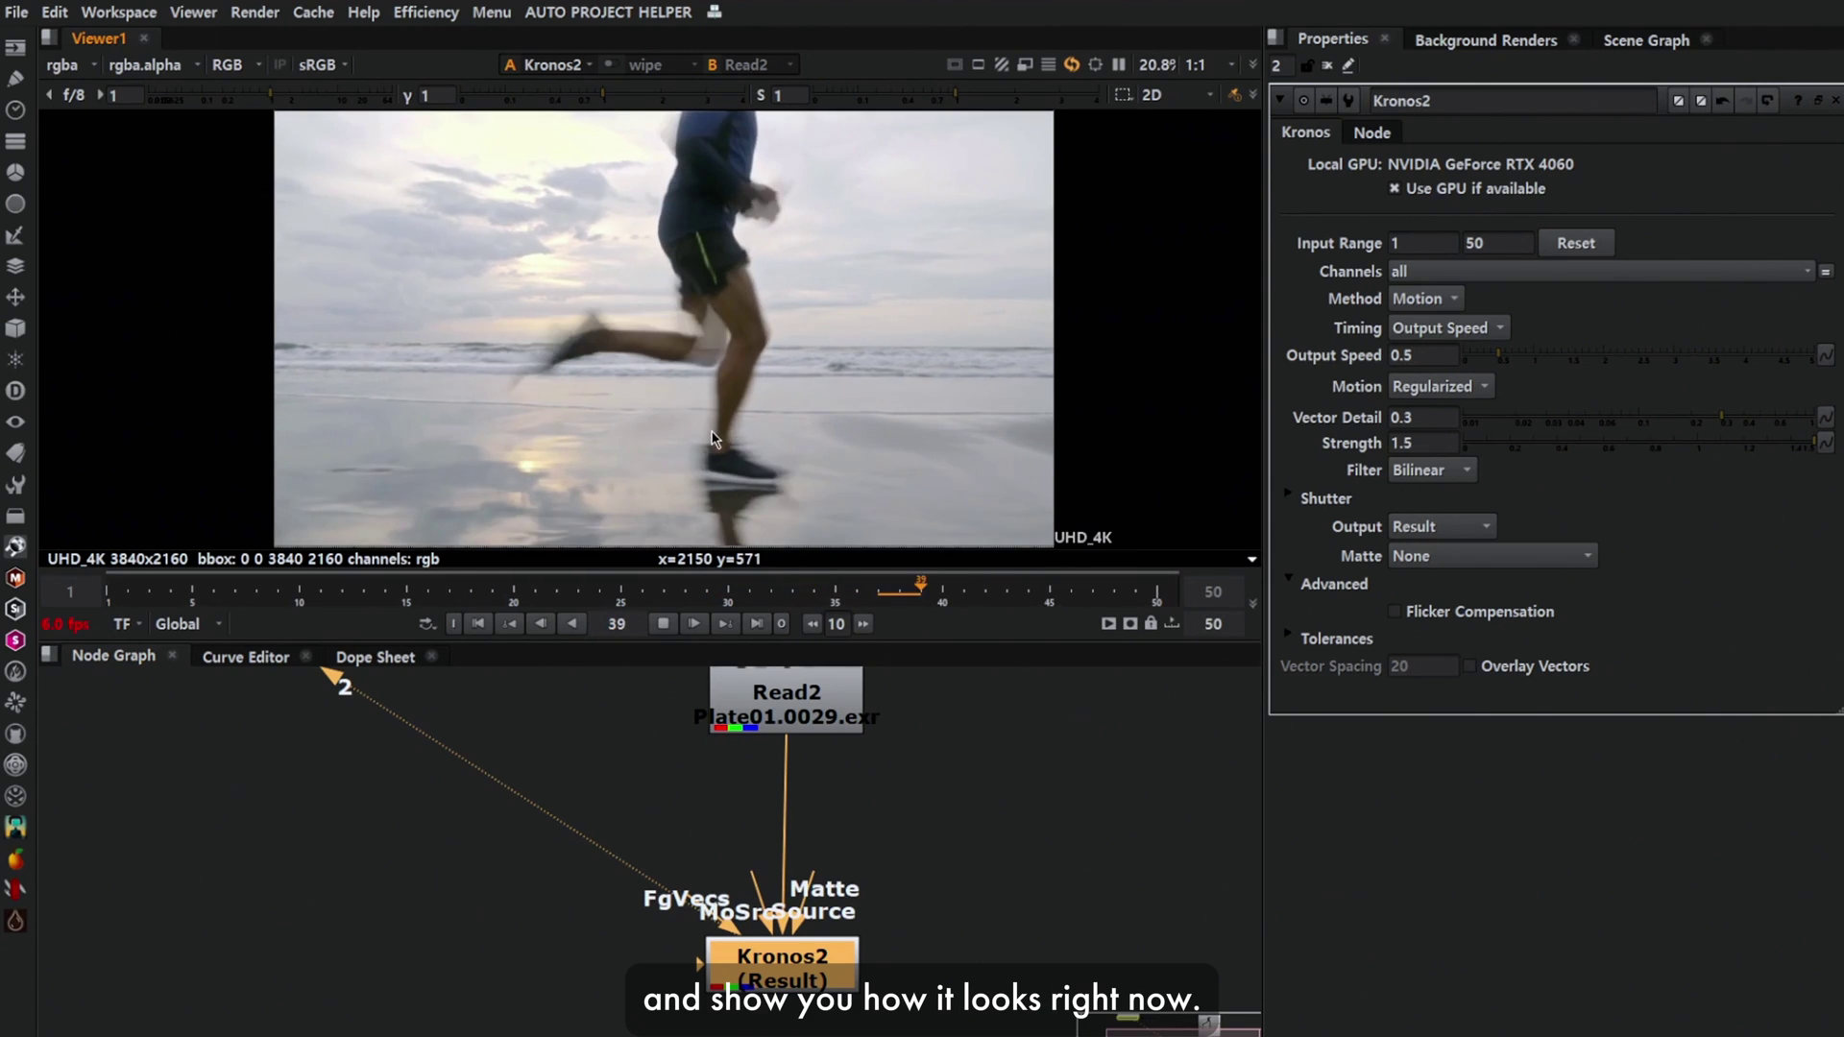
pyautogui.scroll(2, 711, 447)
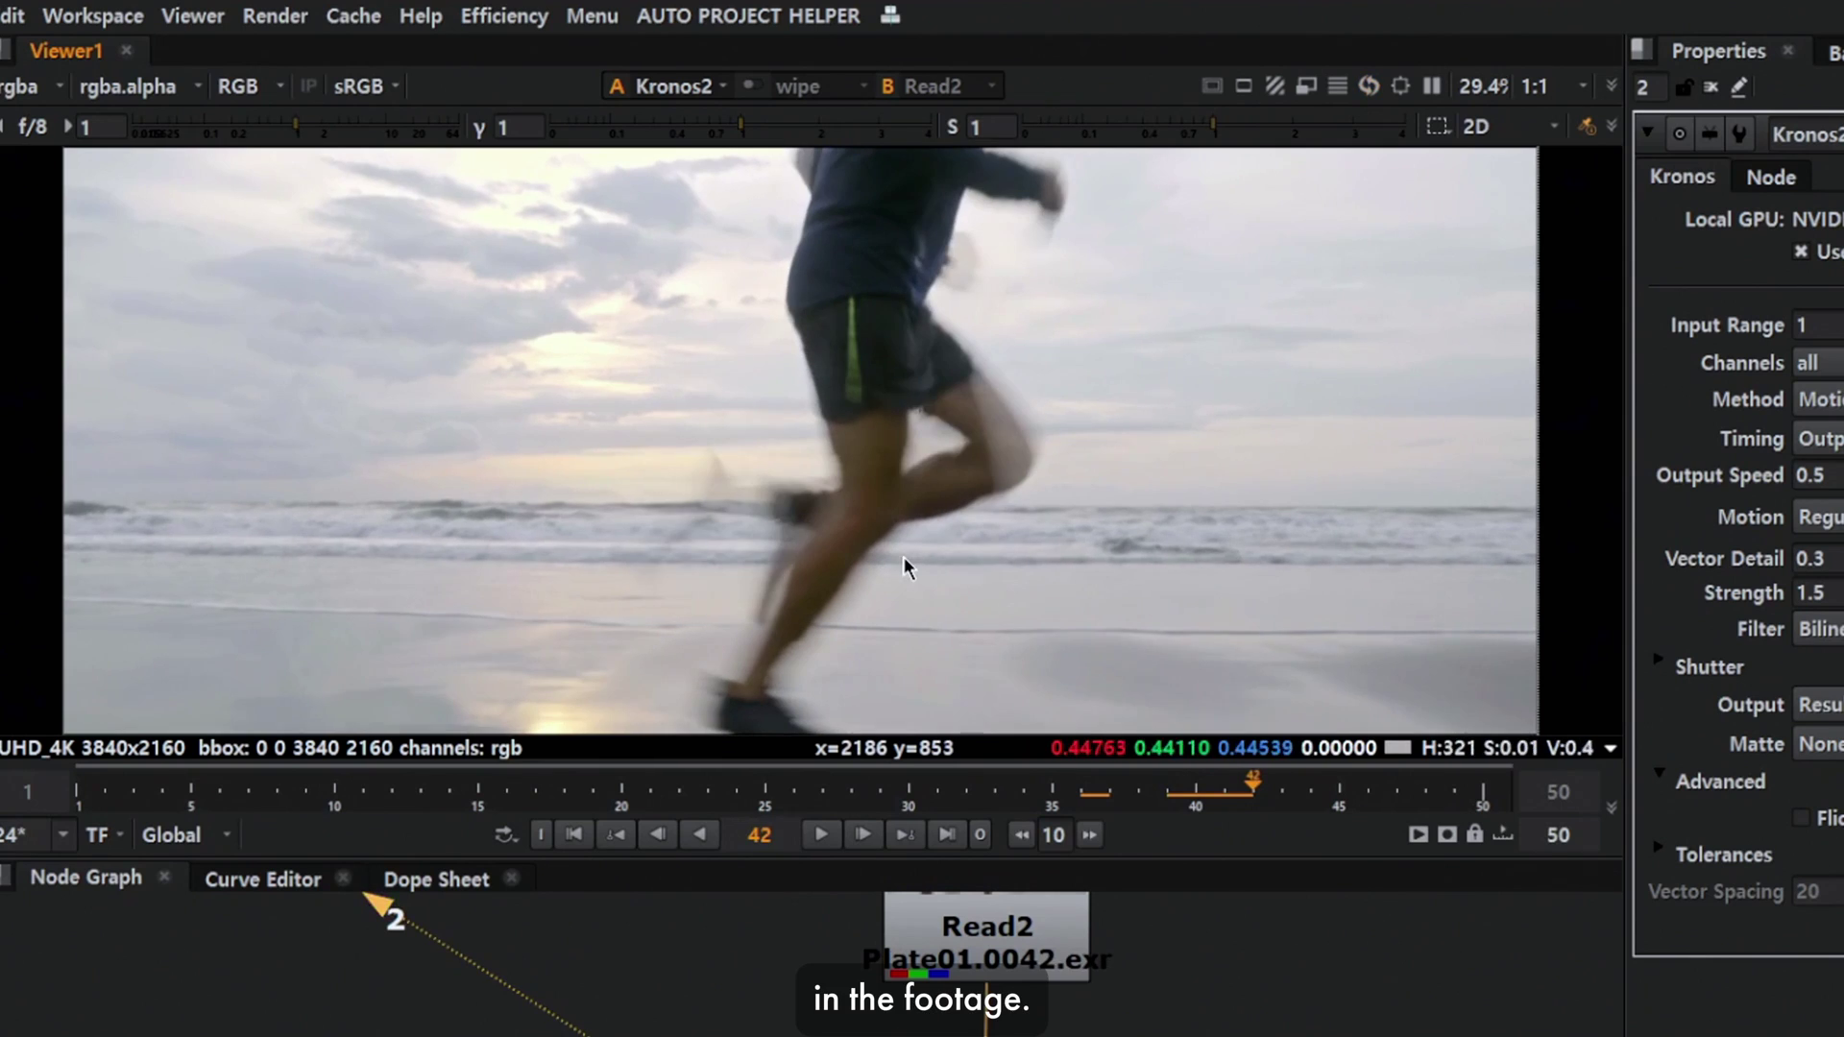
pyautogui.press('Right')
pyautogui.press('Right')
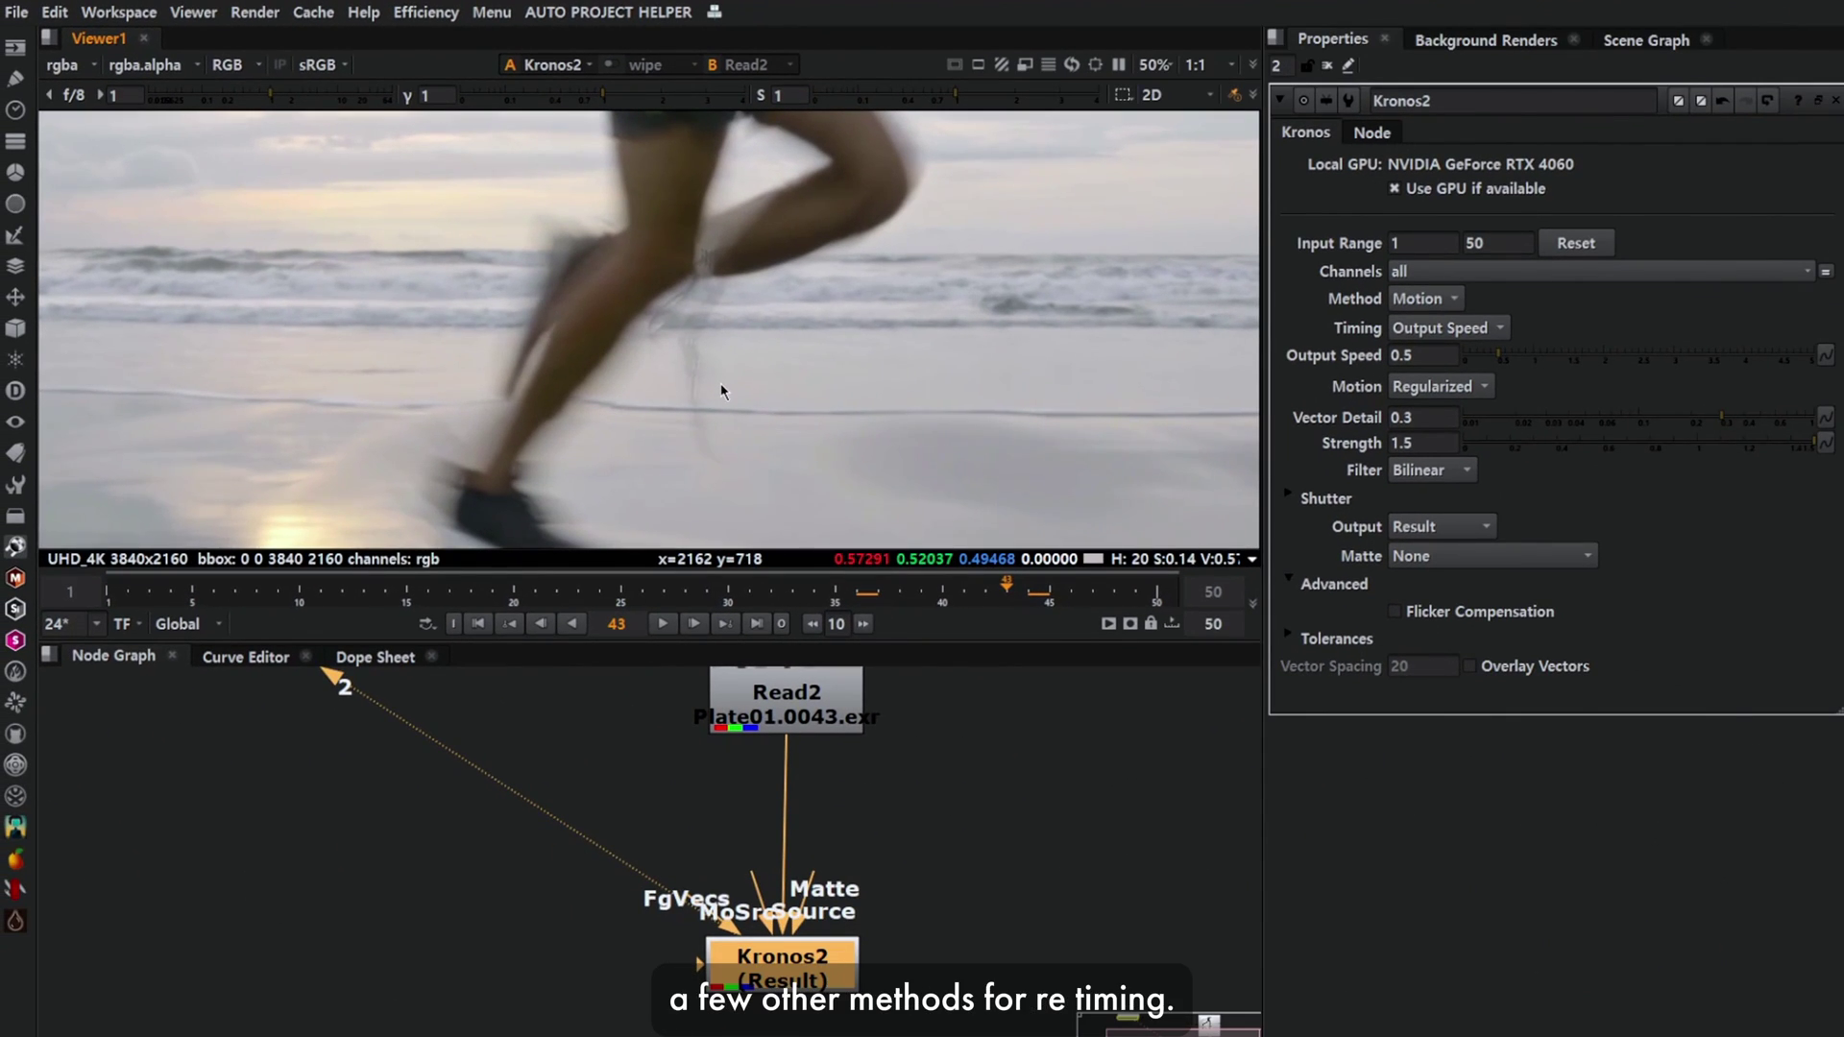
pyautogui.scroll(-2, 658, 358)
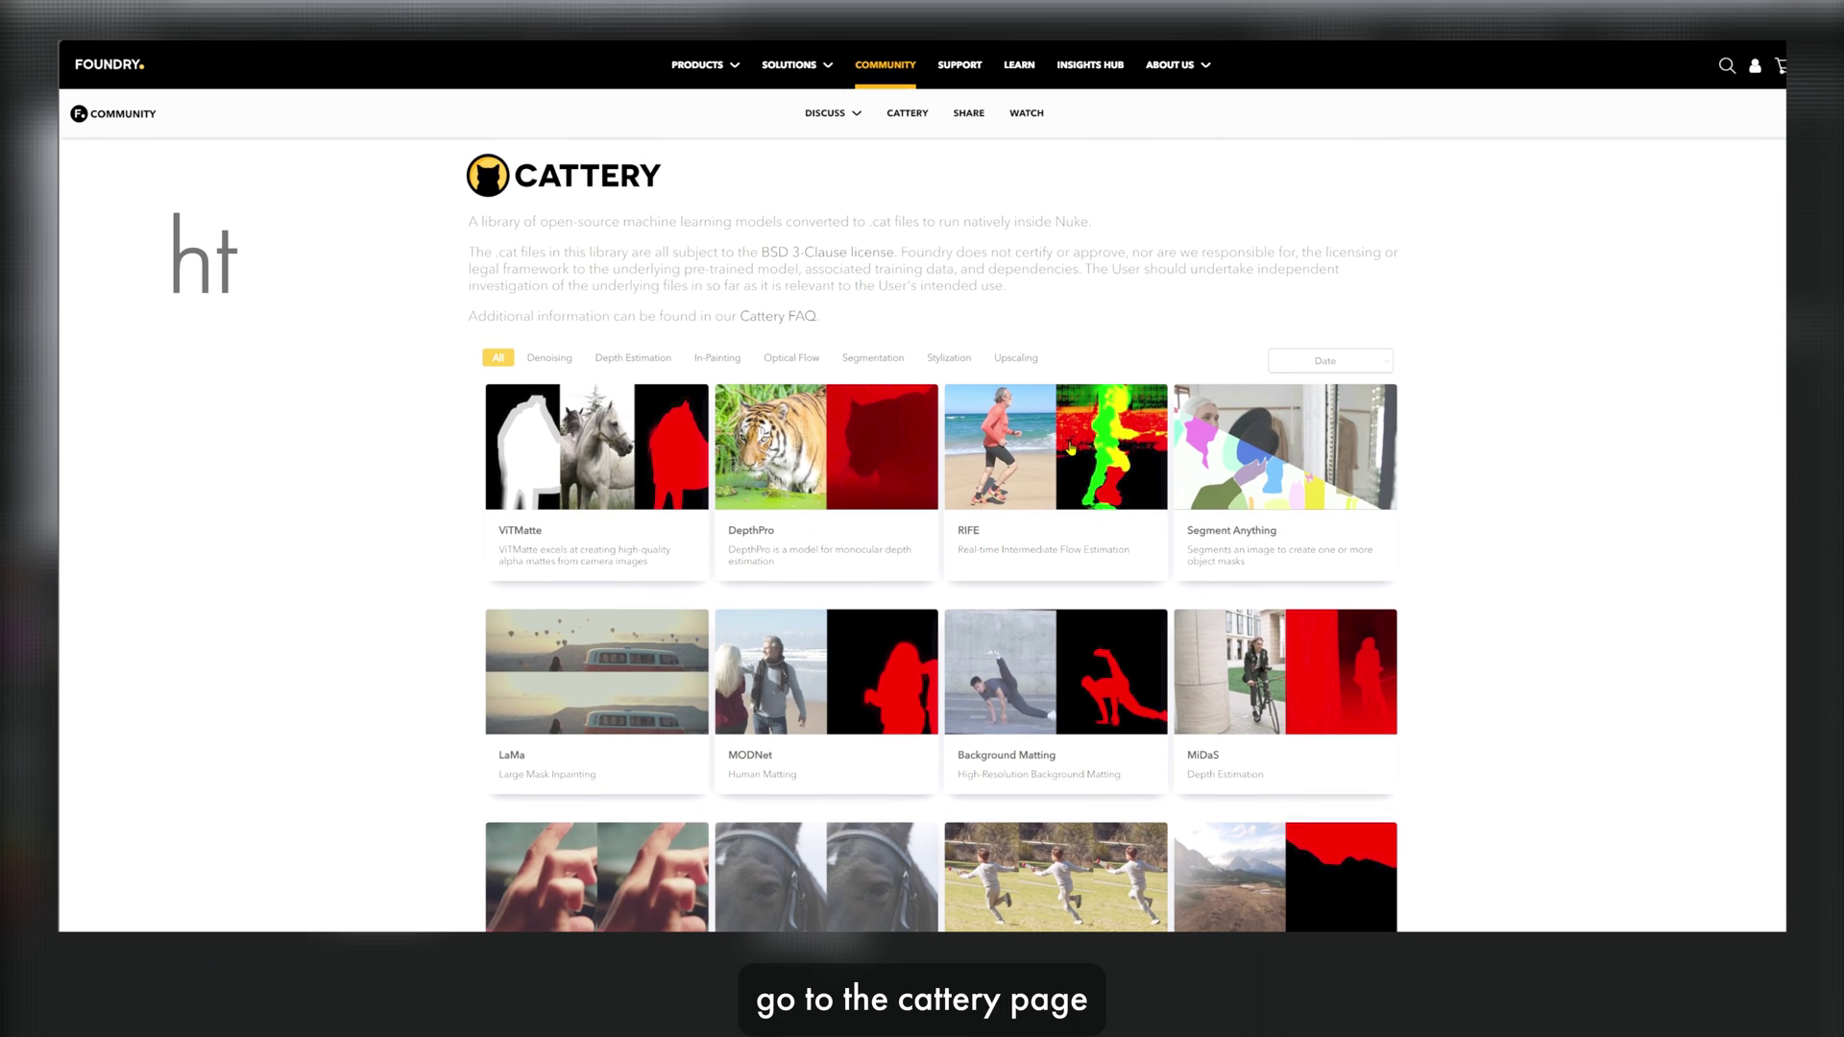
# On Foundry's Cattery website, open the RIFE model page and look through its description and download section.
pyautogui.click(1148, 465)
pyautogui.scroll(-6, 1126, 542)
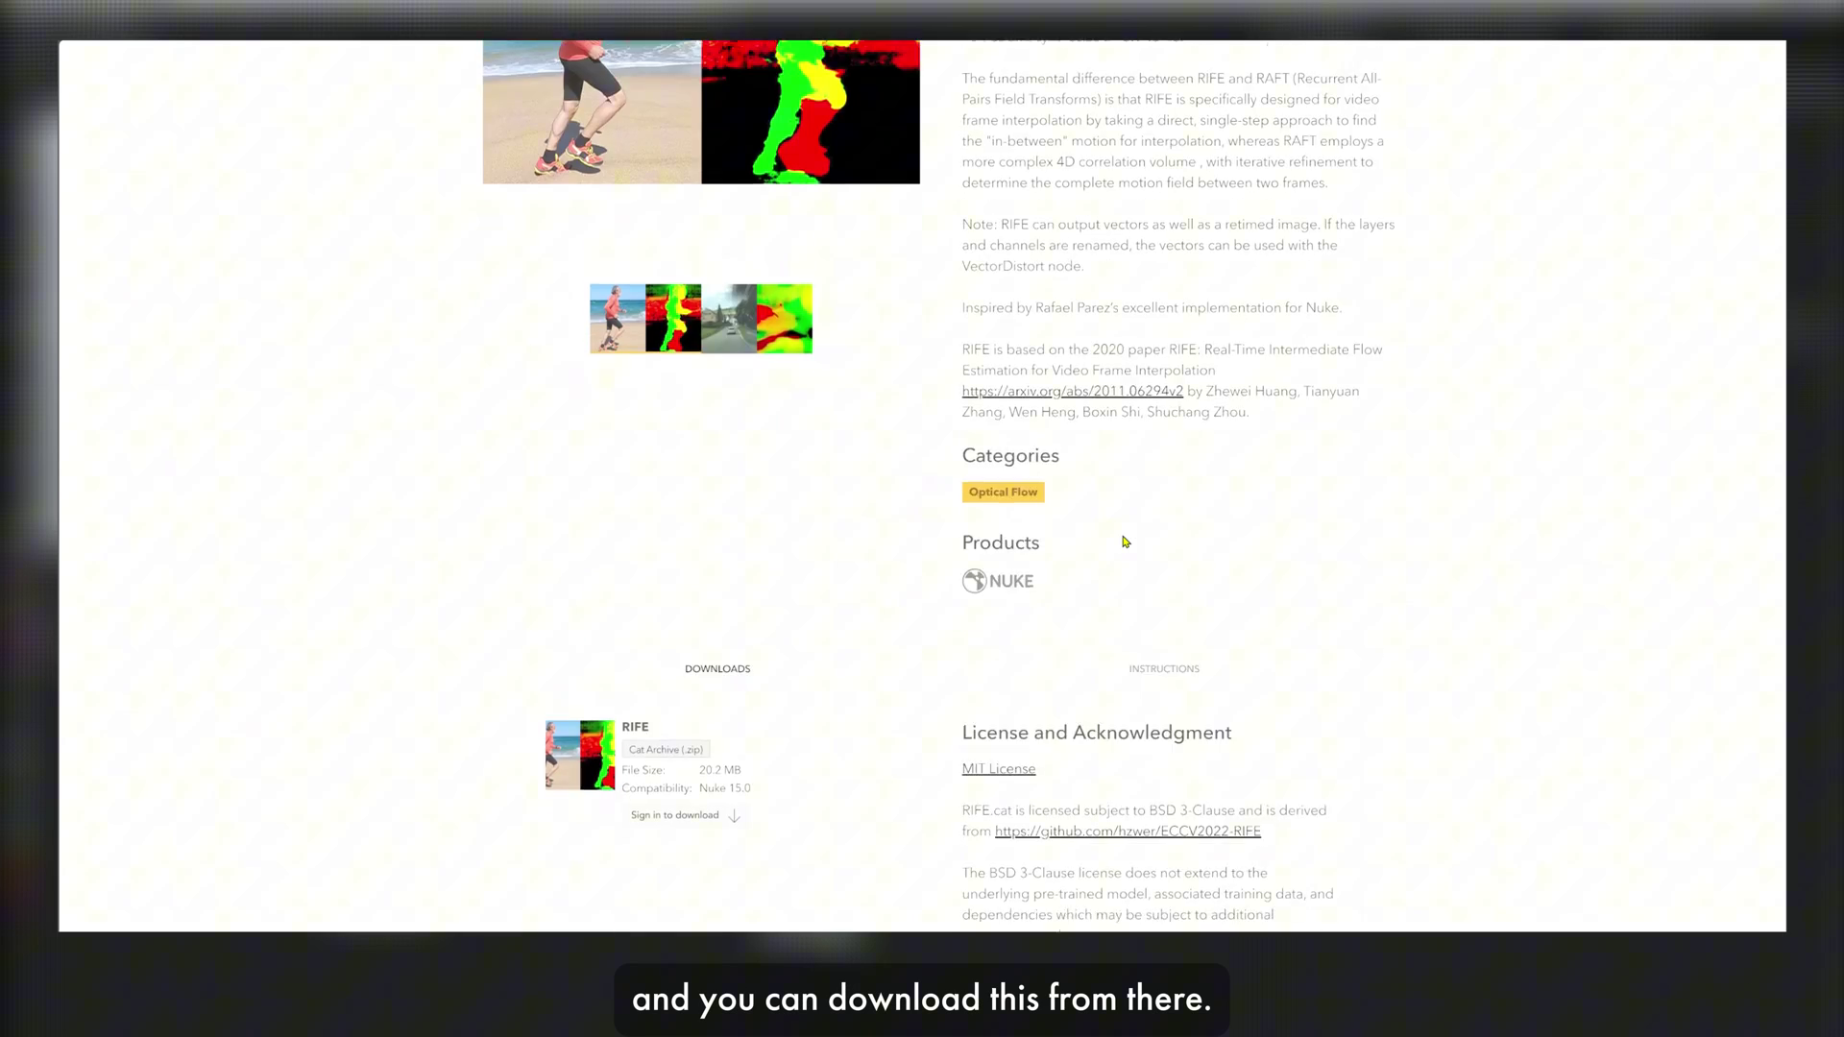
pyautogui.scroll(-4, 1126, 542)
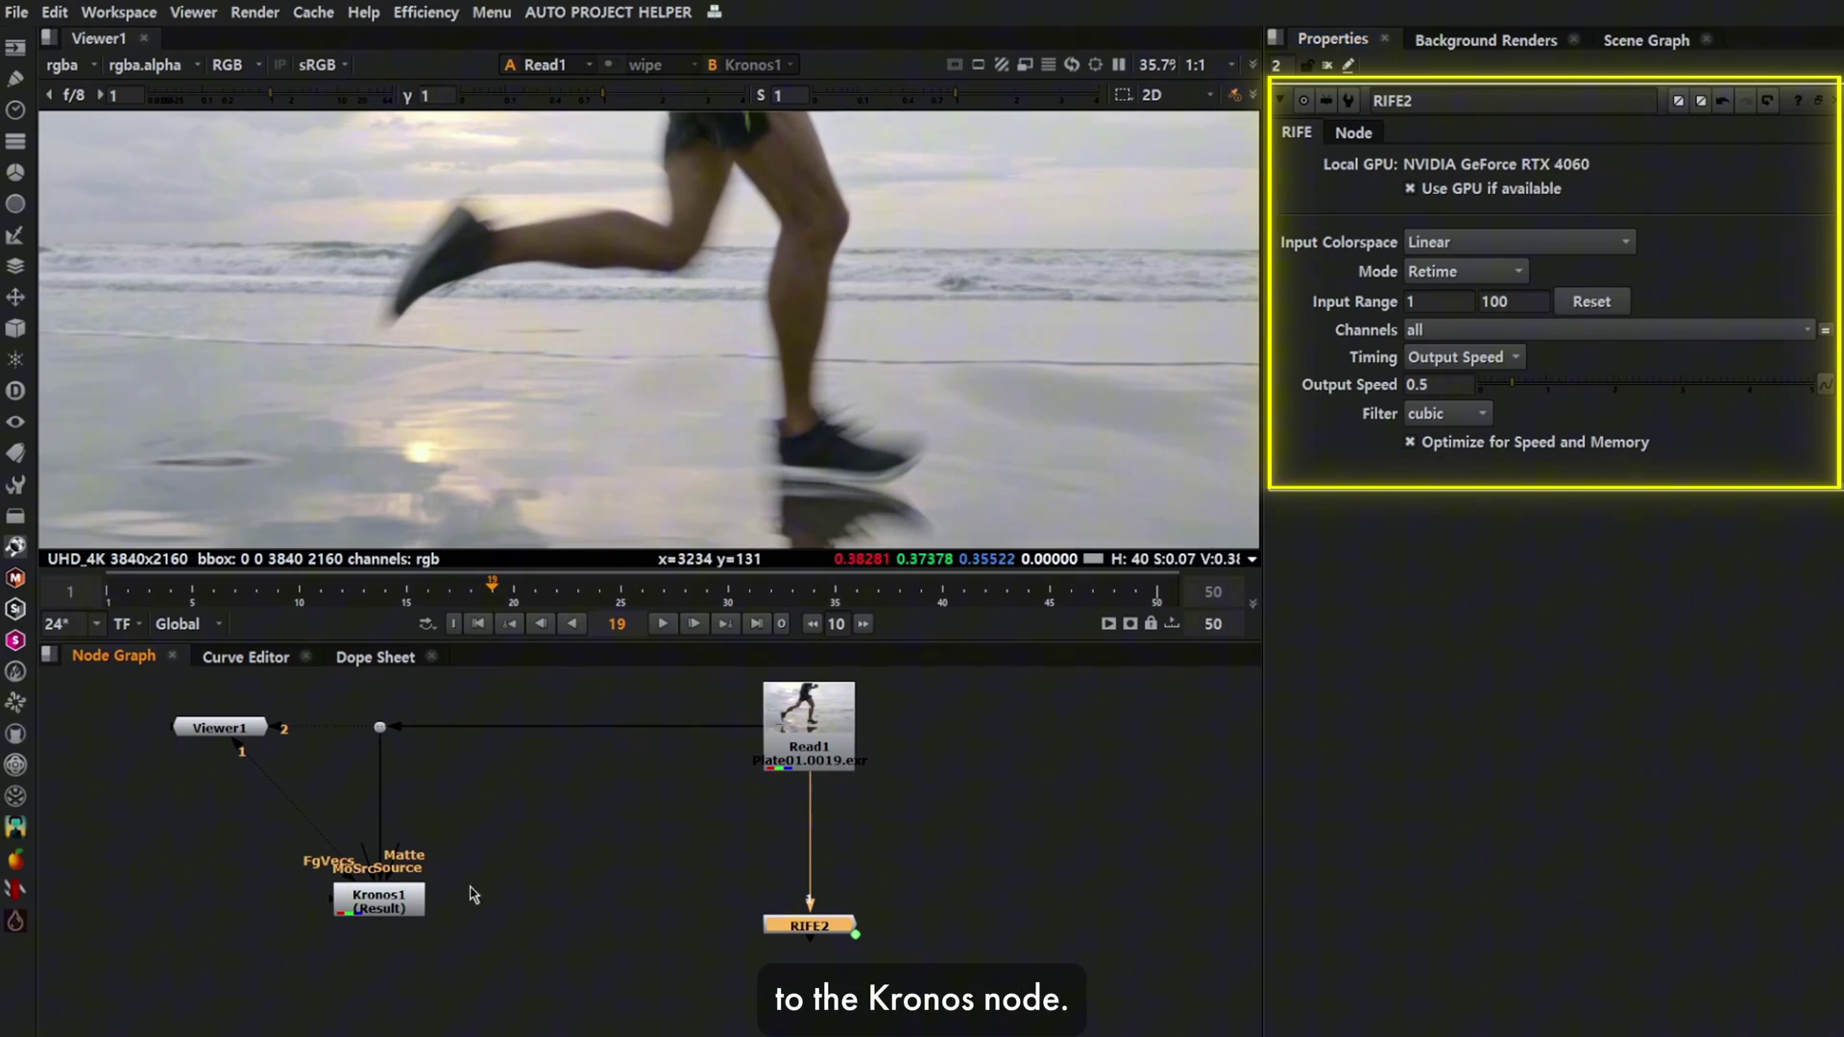
# In Nuke, open the properties of the Kronos1 and RIFE2 nodes together for comparison.
pyautogui.doubleClick(384, 909)
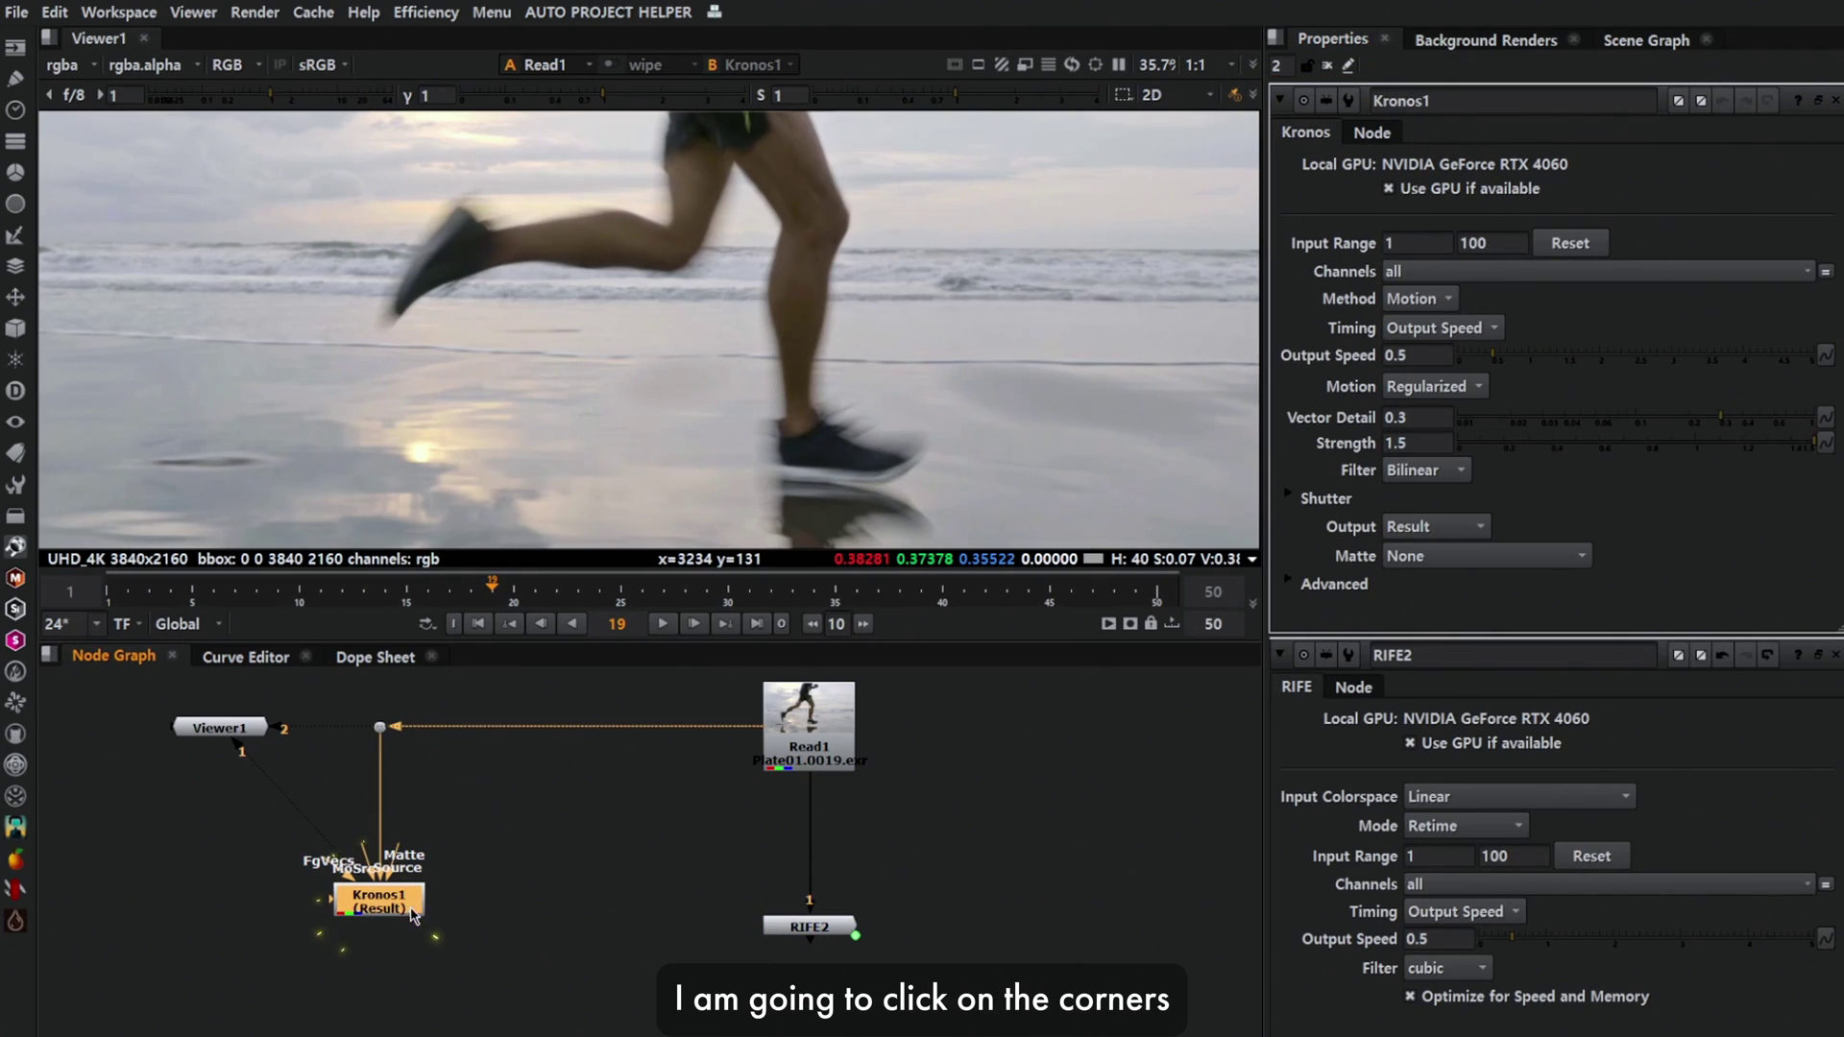
pyautogui.doubleClick(844, 927)
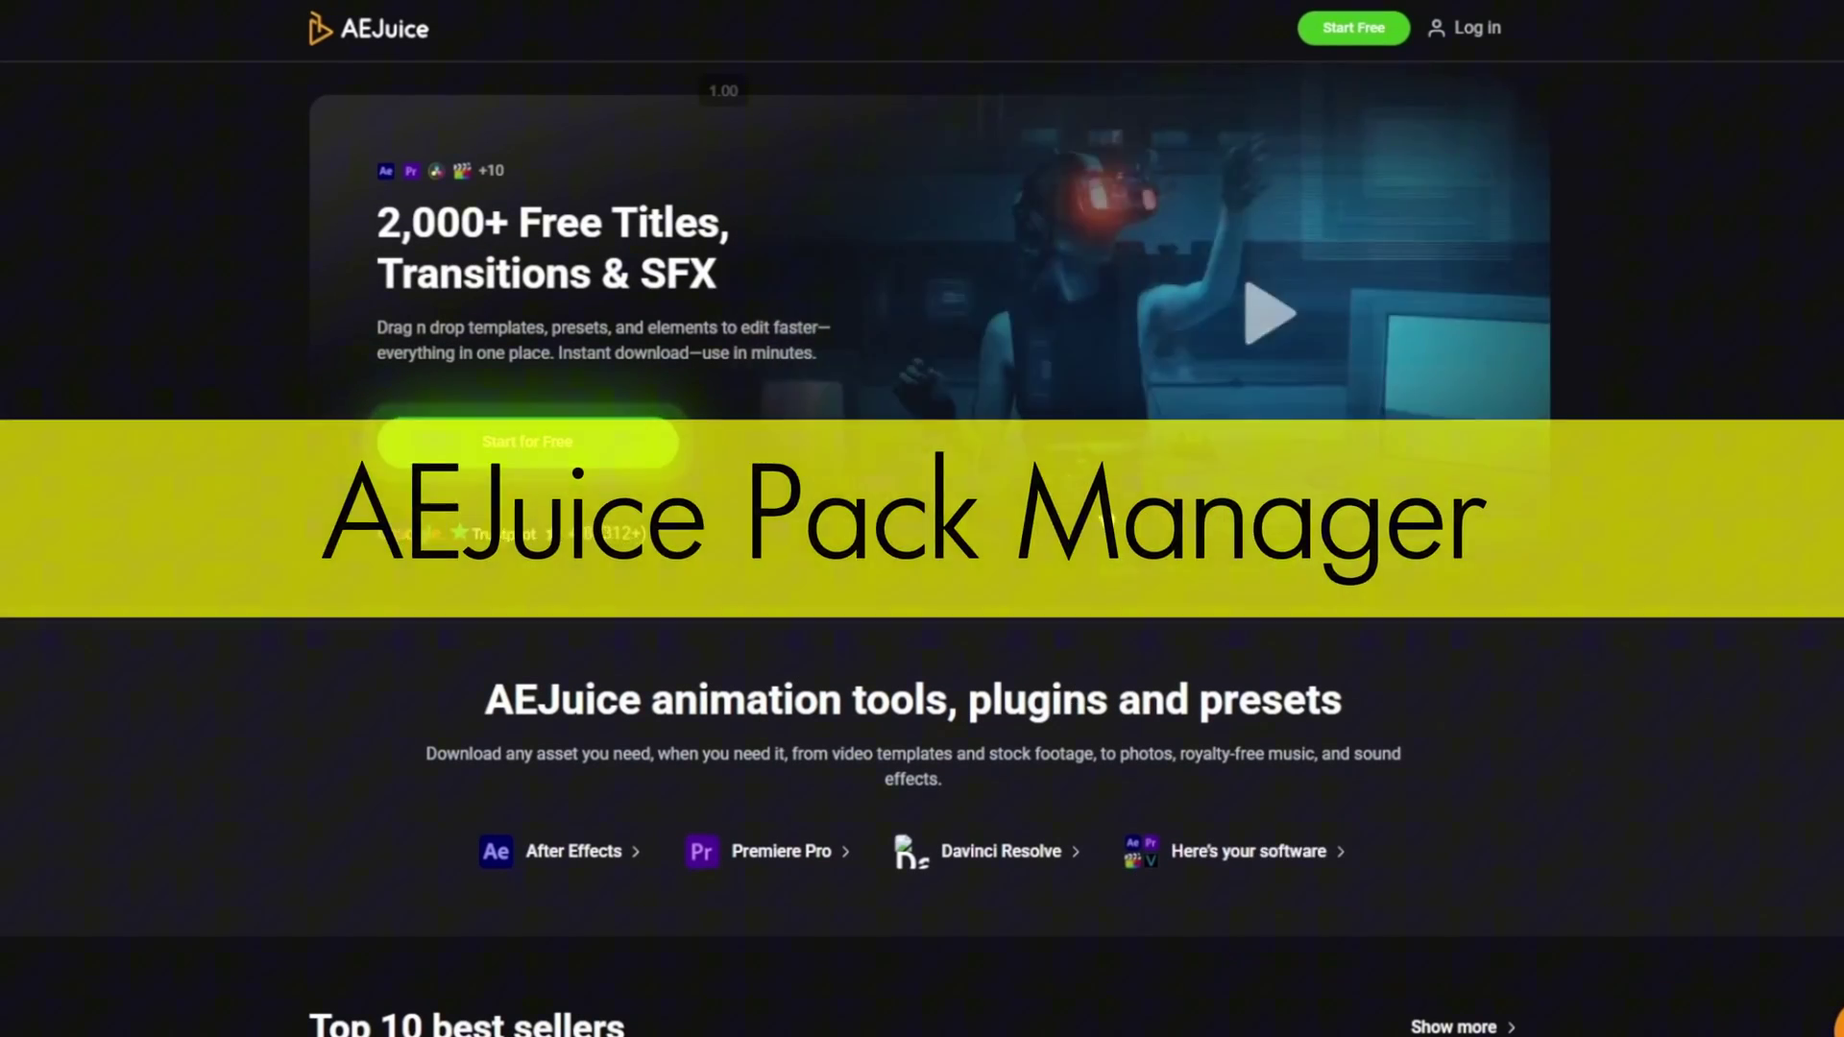
# On the AEJuice website, browse the free and new products and expand the list of supported software in the shop.
pyautogui.scroll(-8, 1447, 417)
pyautogui.scroll(-6, 1447, 416)
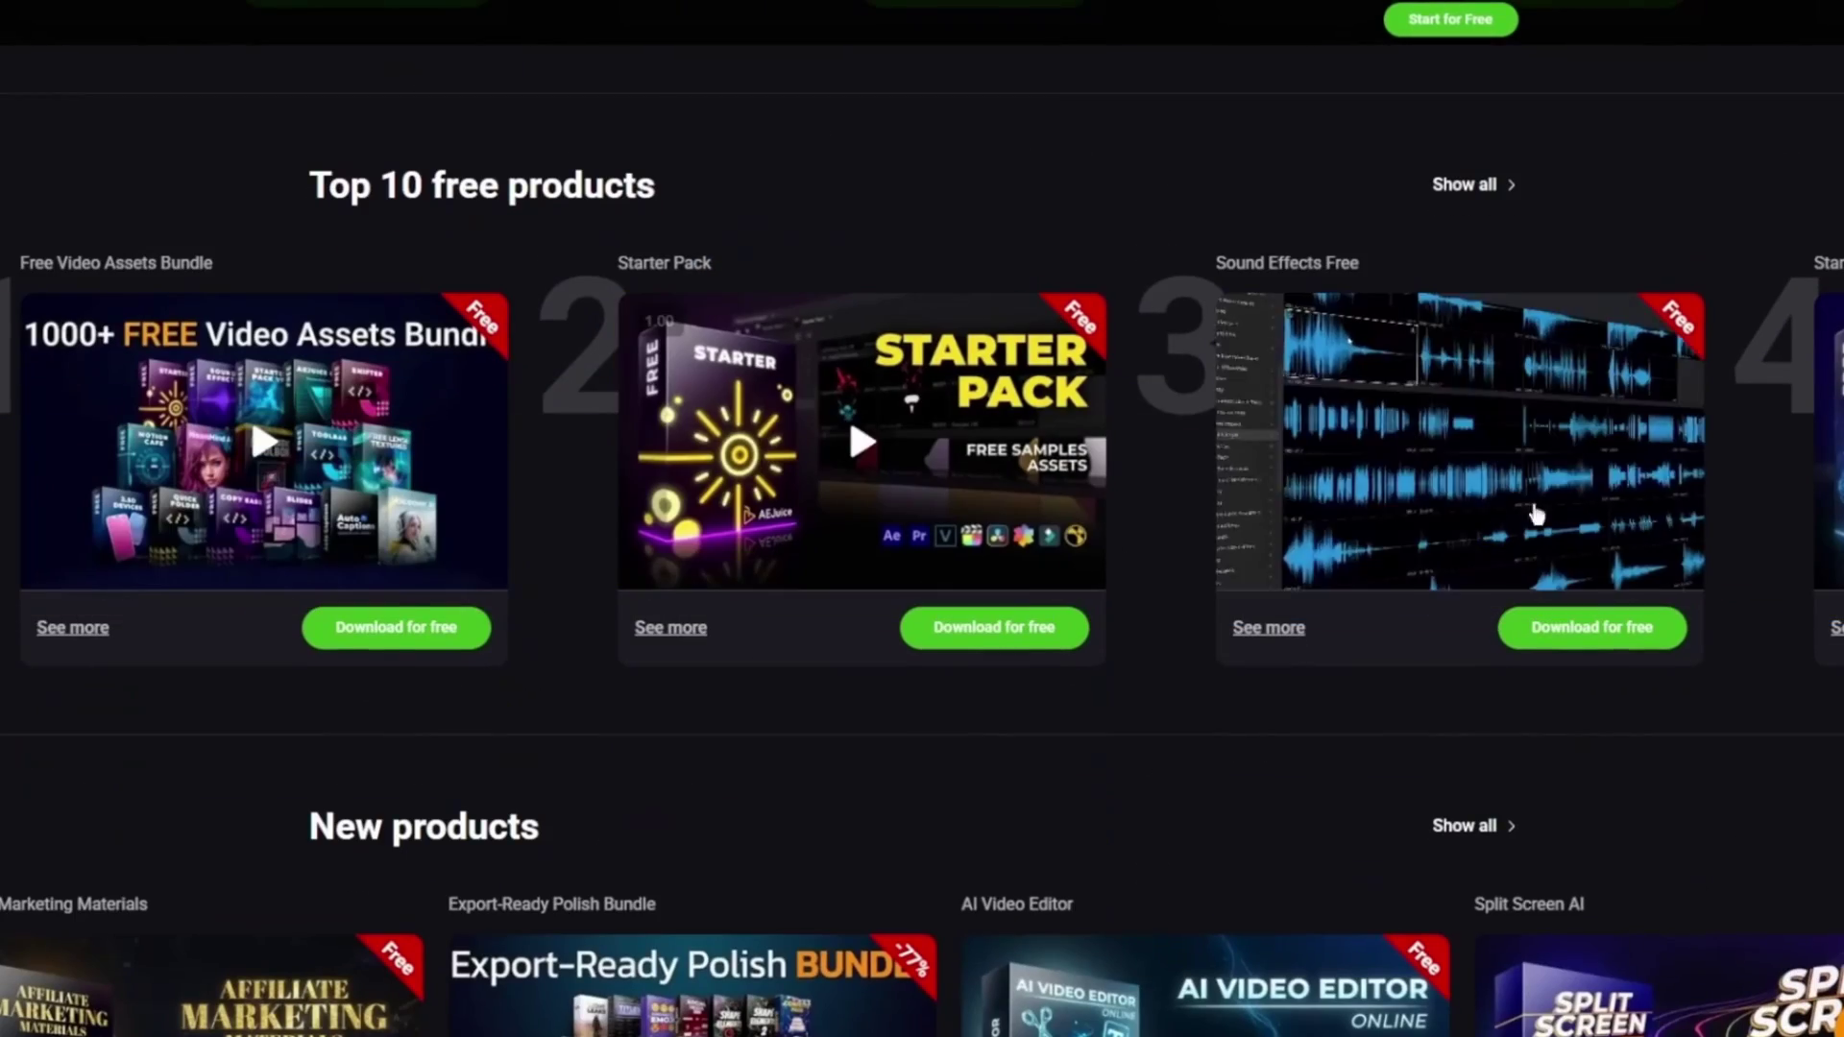
pyautogui.scroll(-9, 1055, 313)
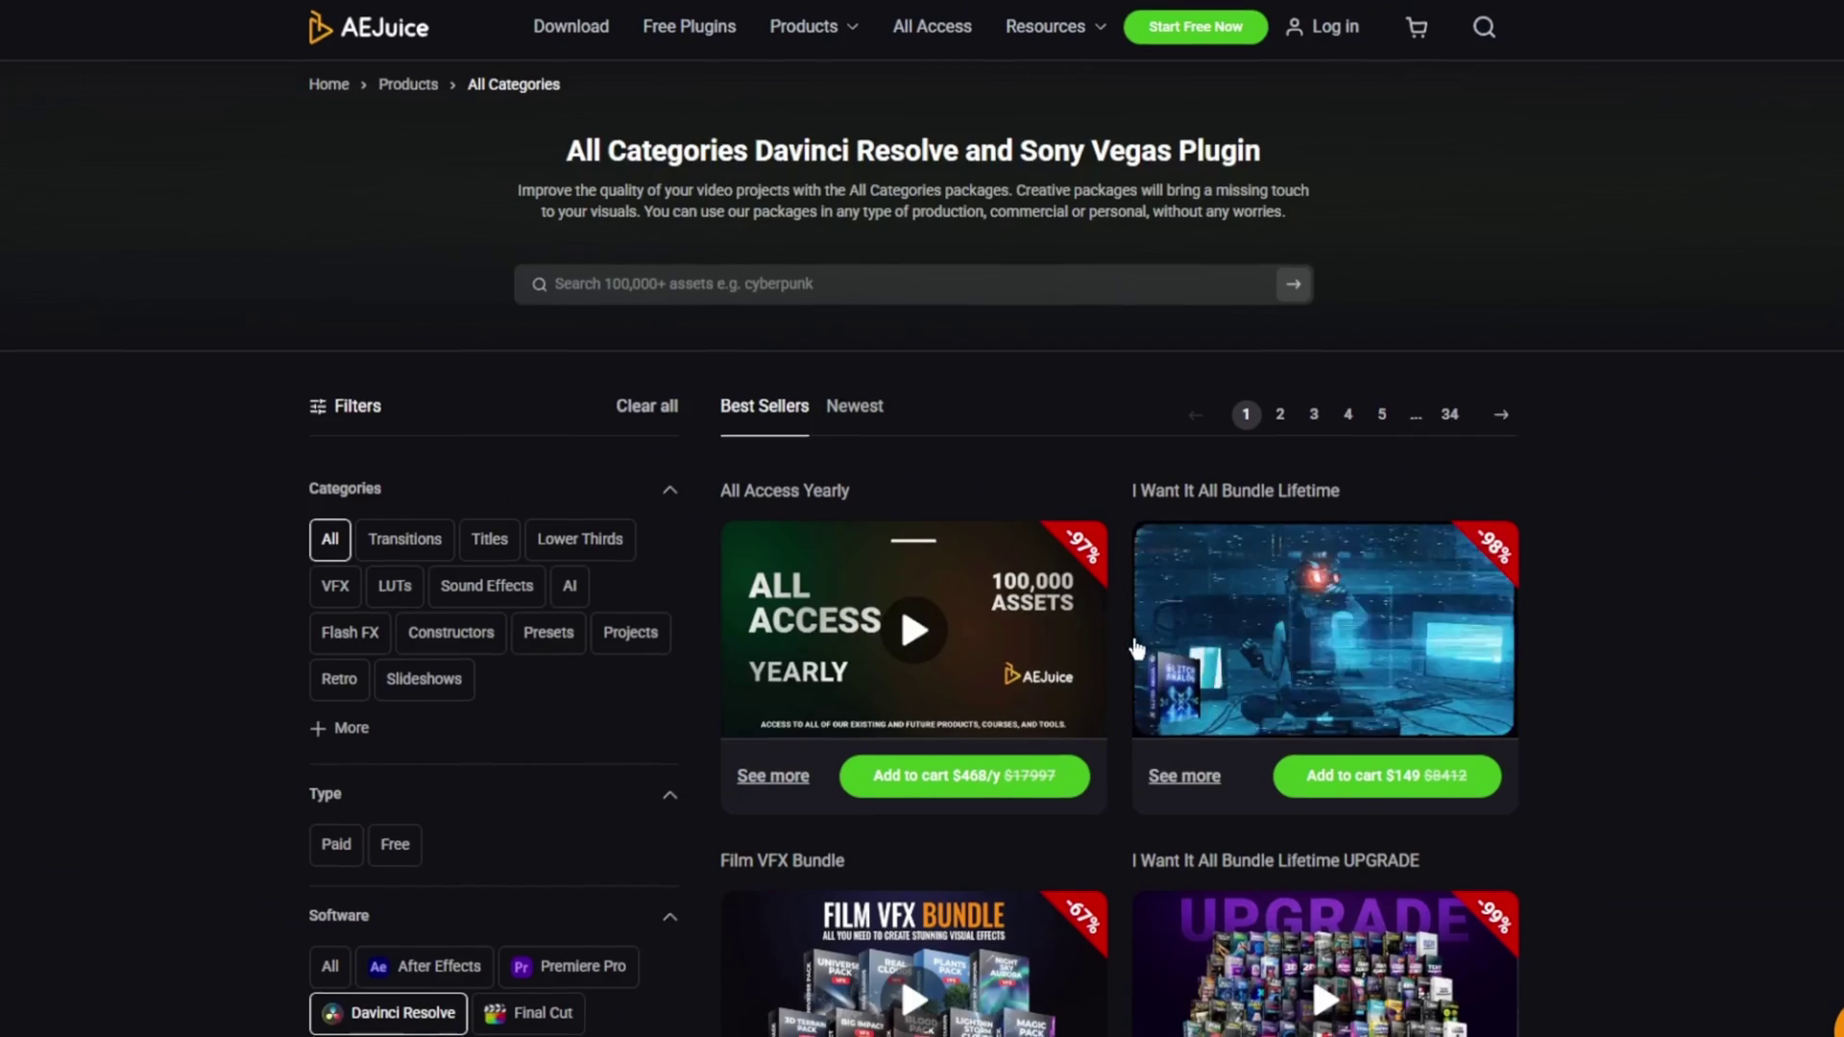
pyautogui.scroll(-4, 747, 510)
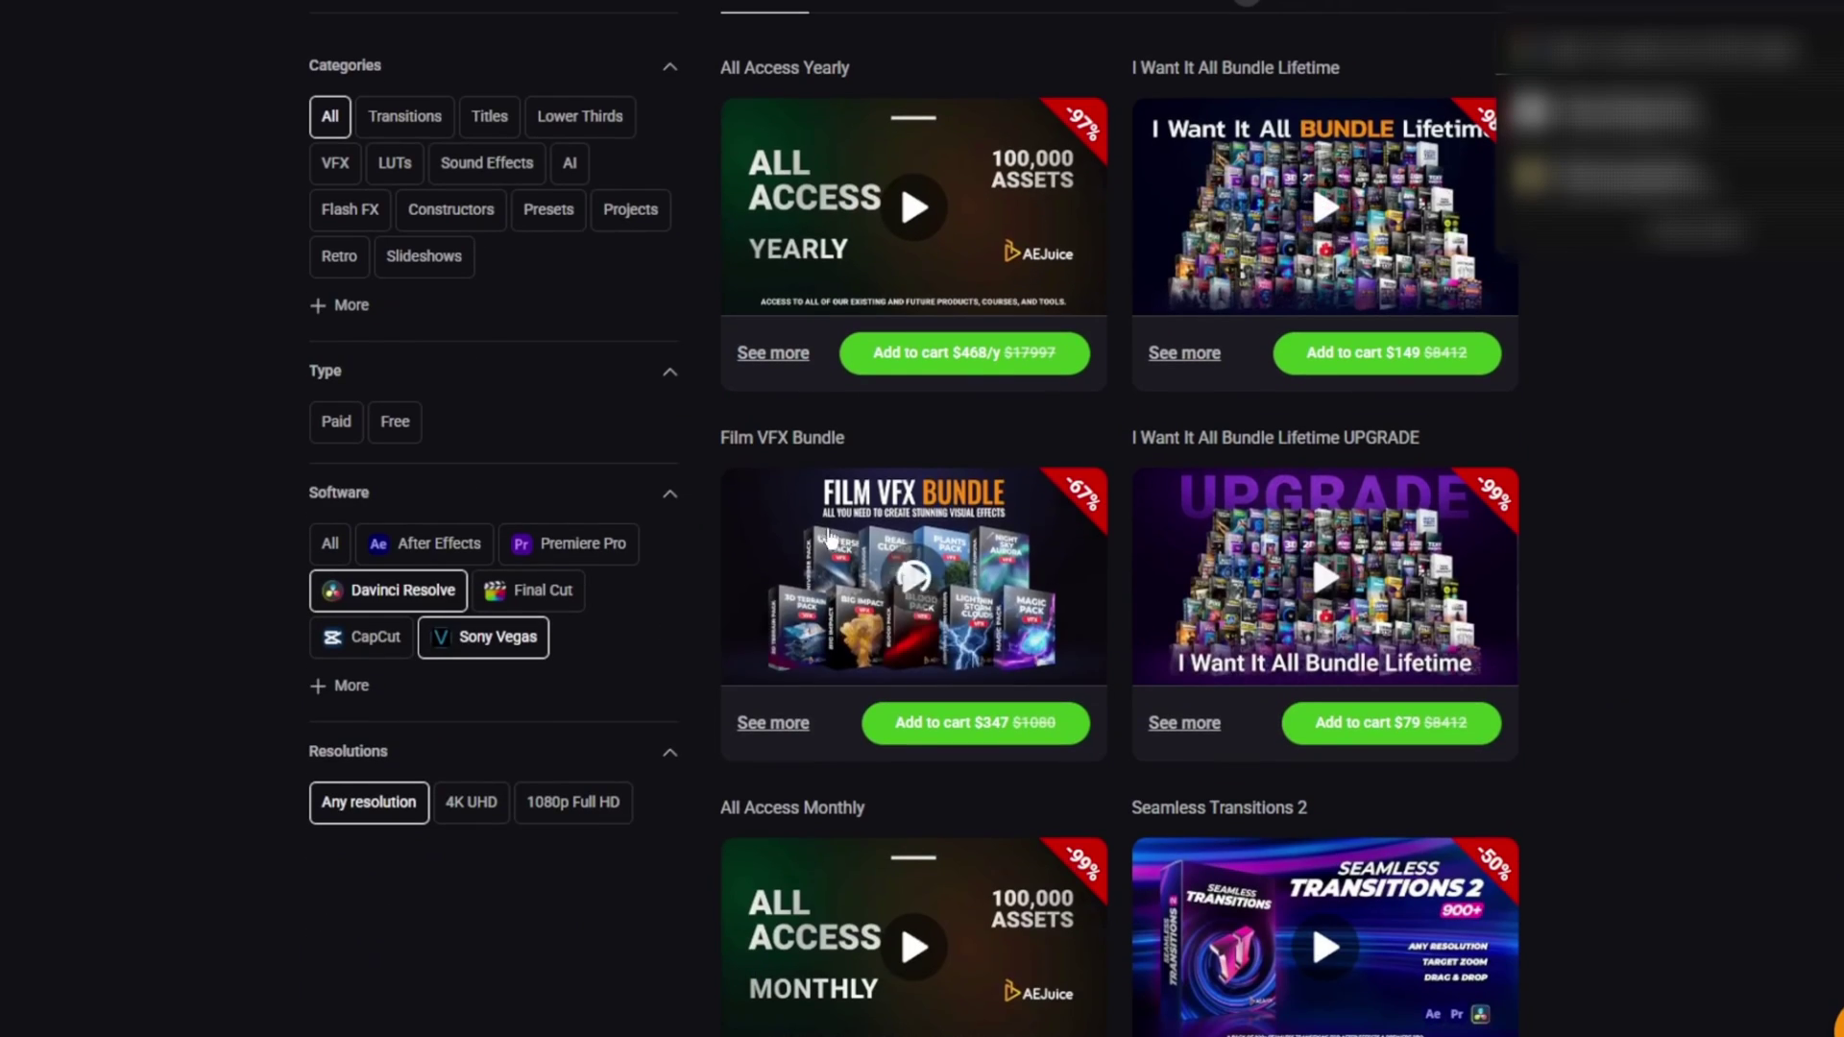
pyautogui.click(355, 686)
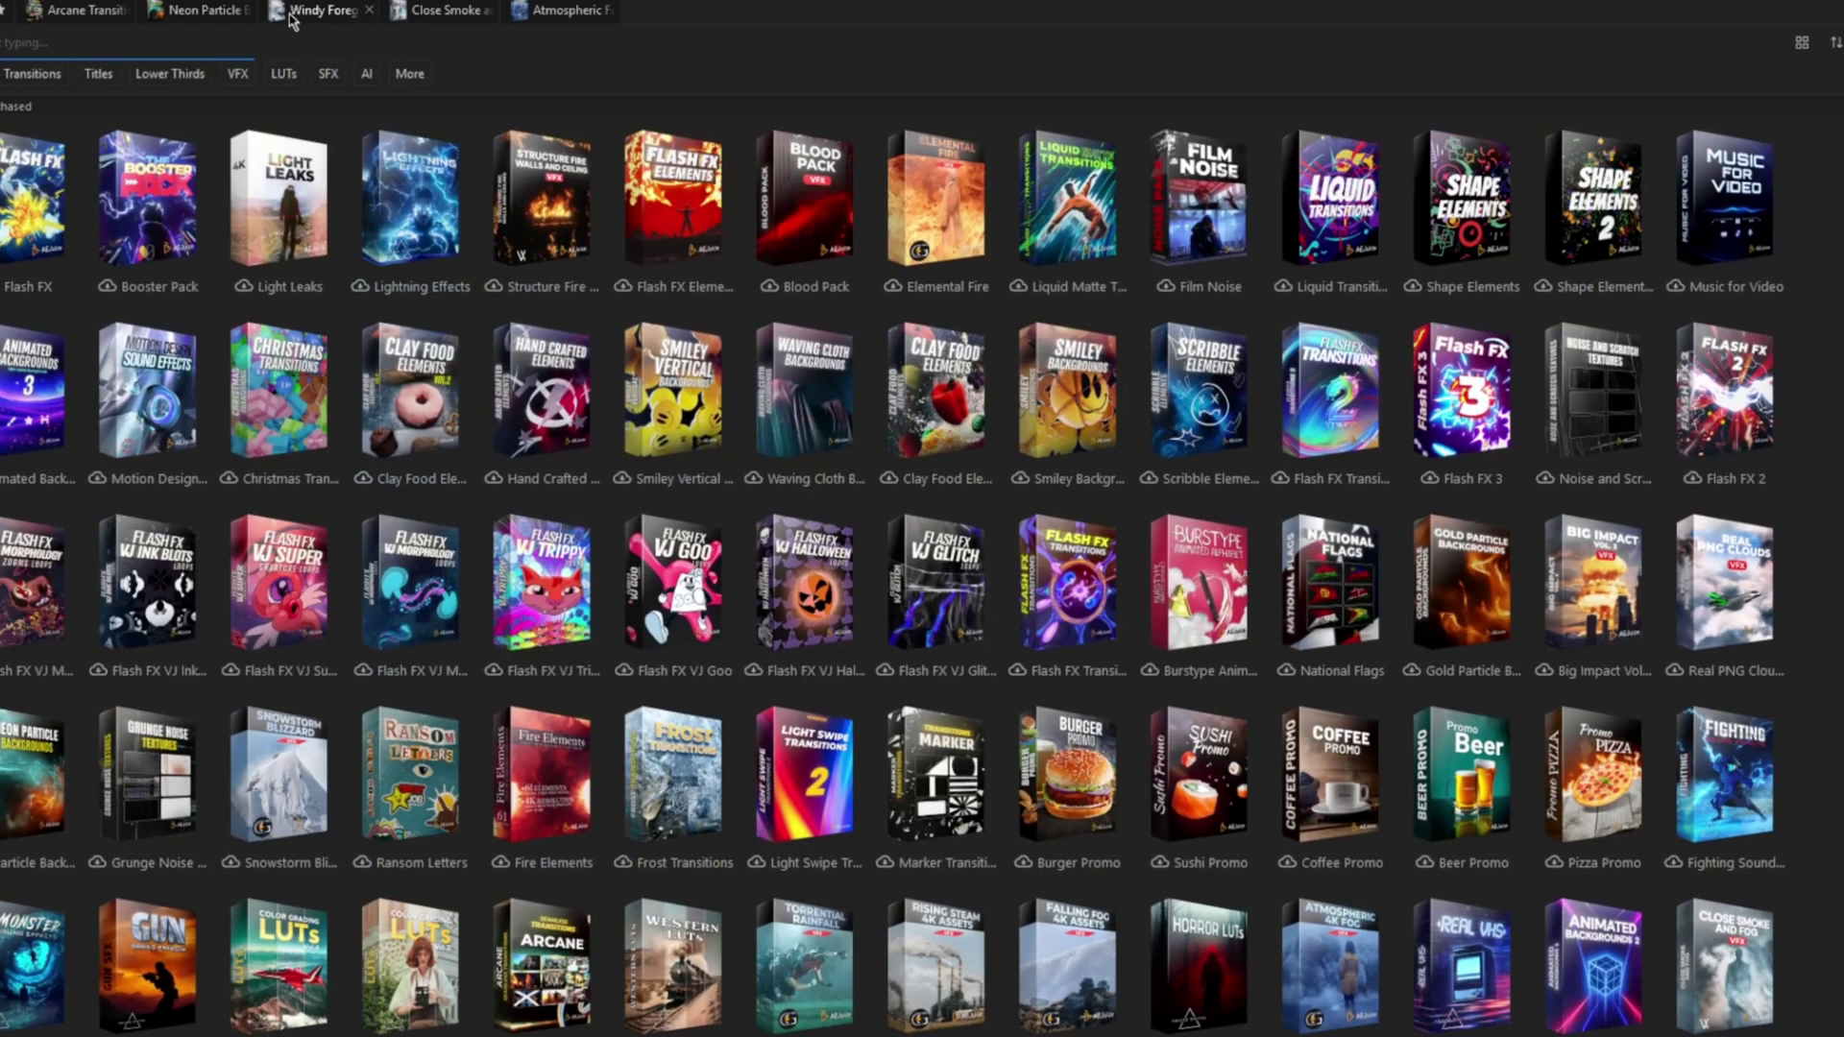
# In AEJuice Pack Manager, look through the downloaded packs, including Neon Particle Backgrounds and Atmospheric Fog, and return to the pack overview.
pyautogui.click(178, 15)
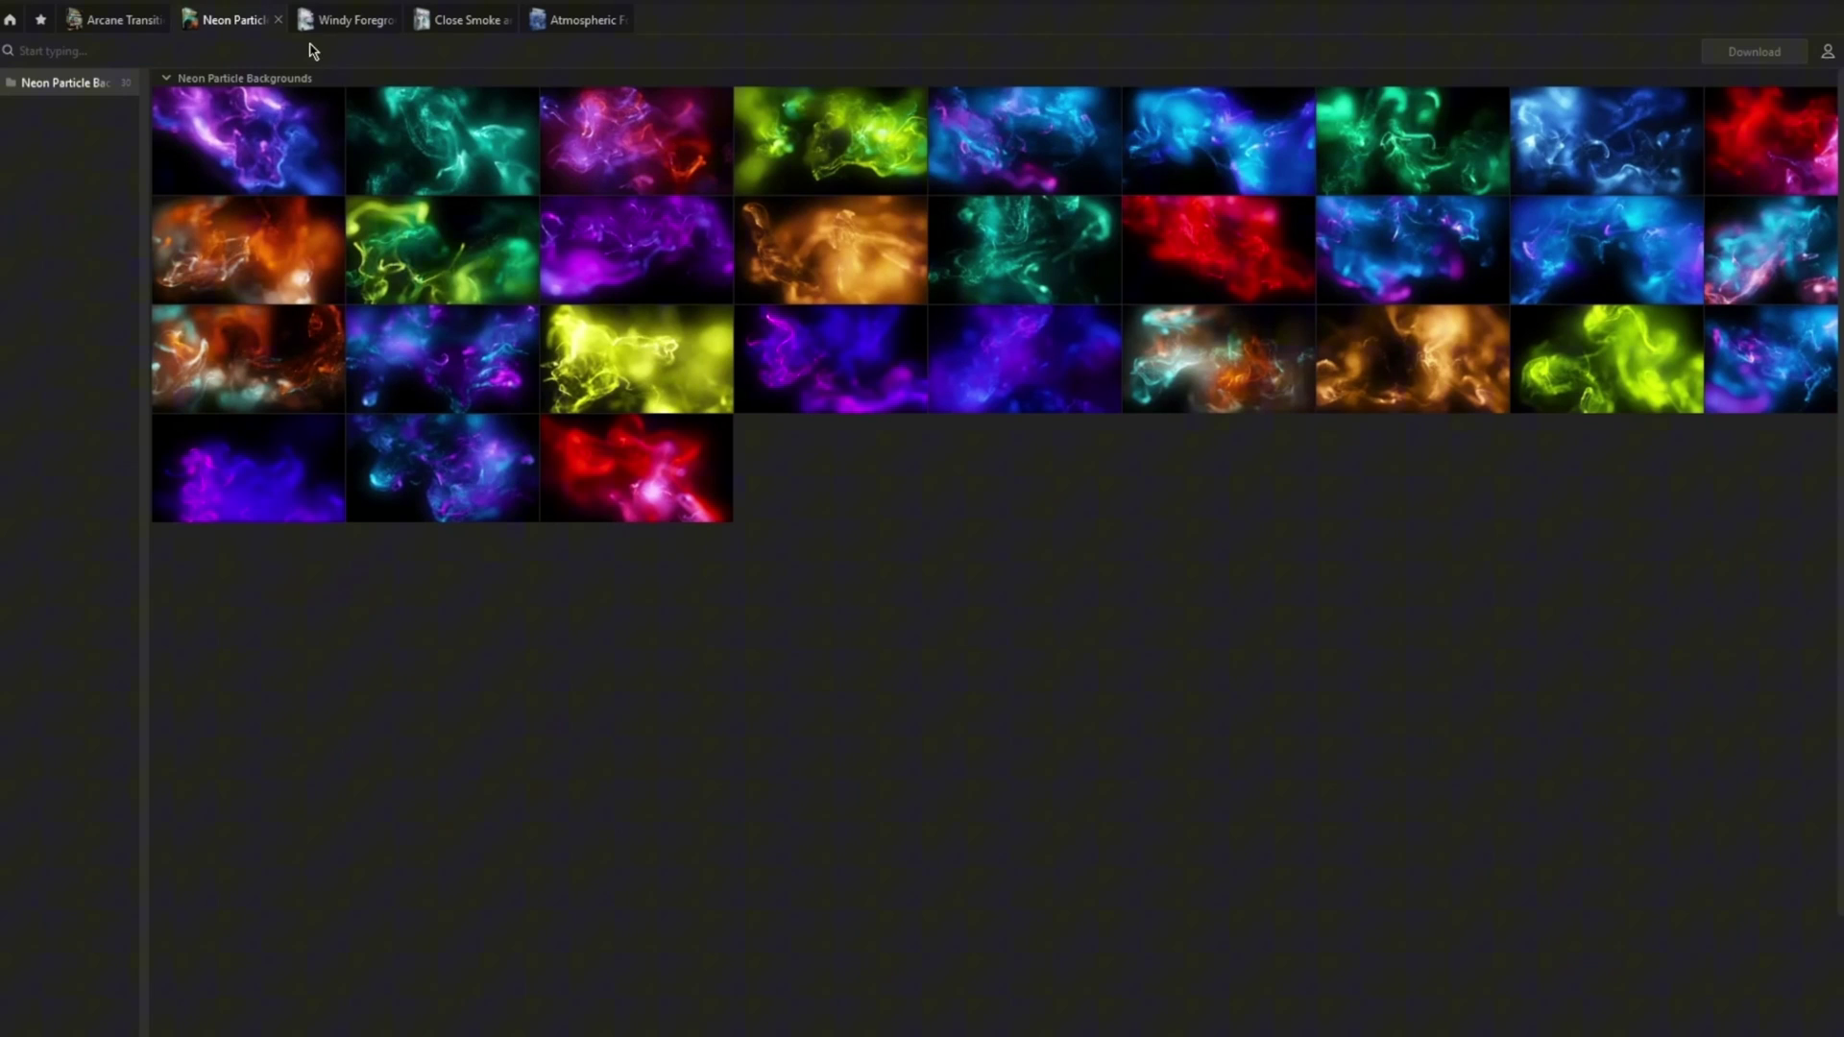
pyautogui.click(344, 25)
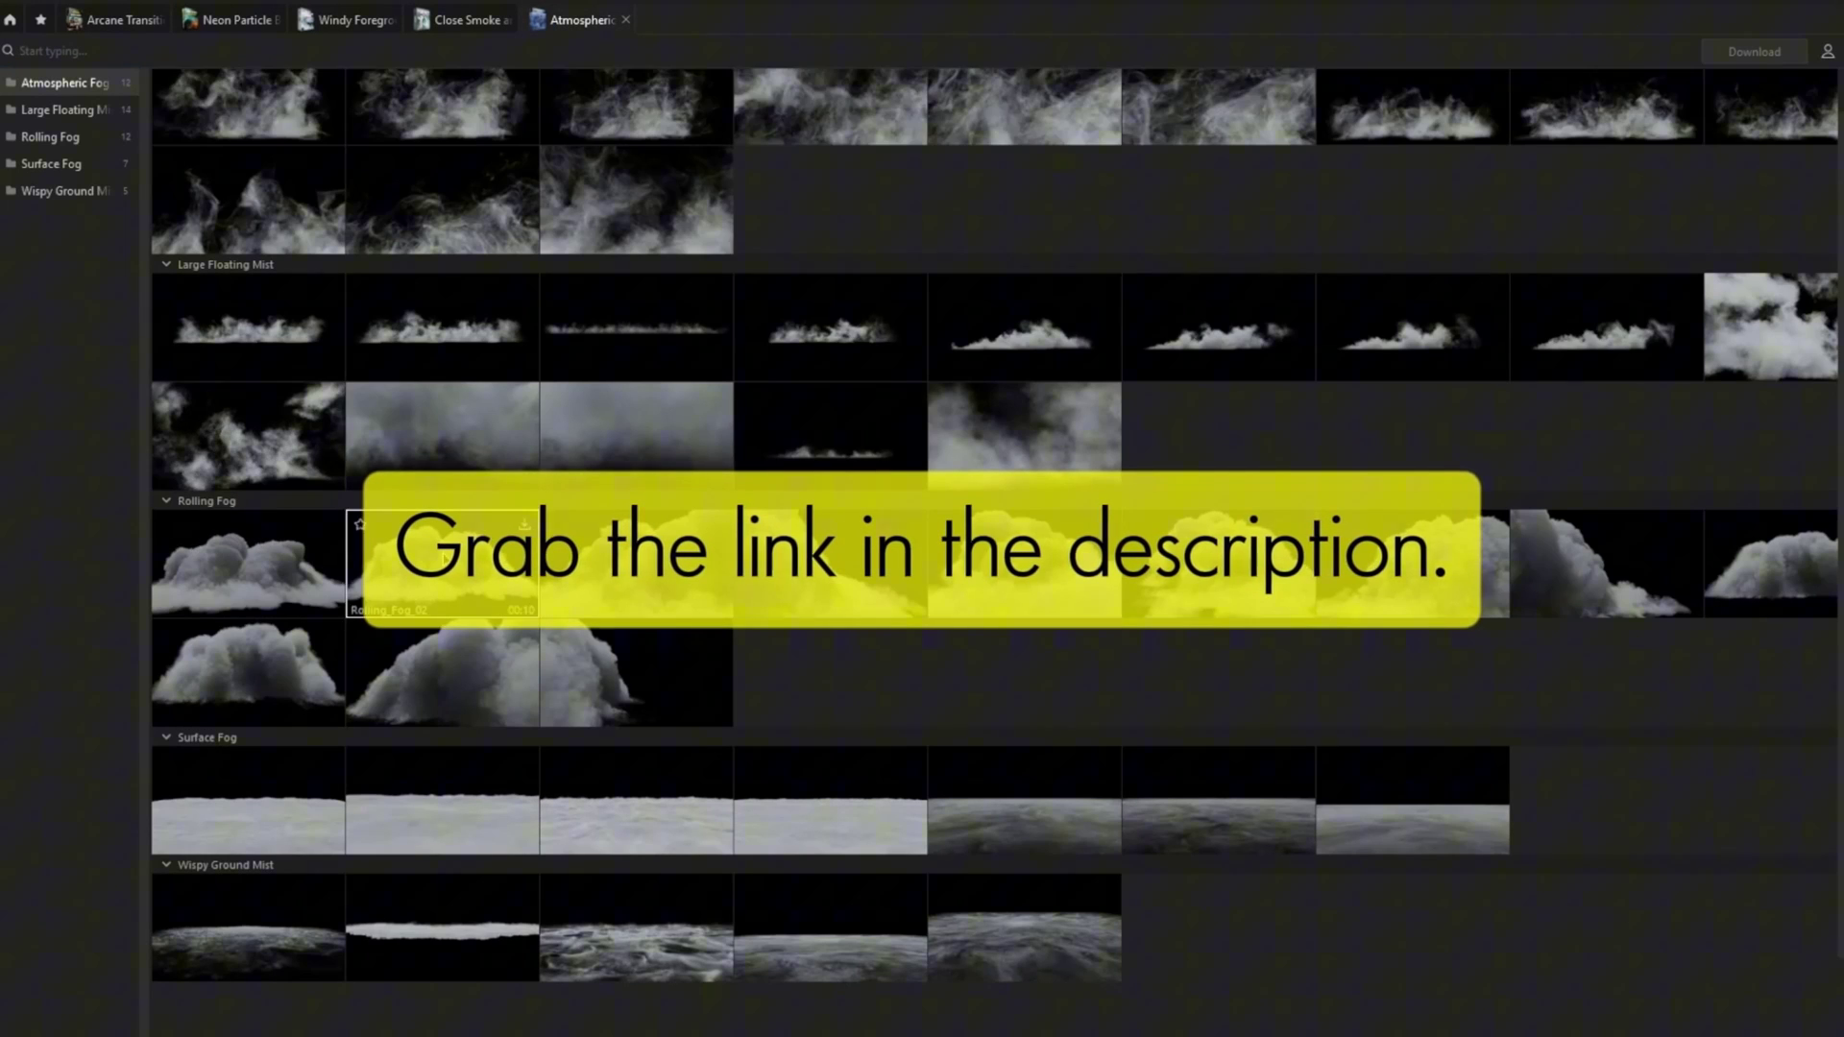
pyautogui.click(118, 20)
pyautogui.click(10, 20)
pyautogui.scroll(-10, 936, 444)
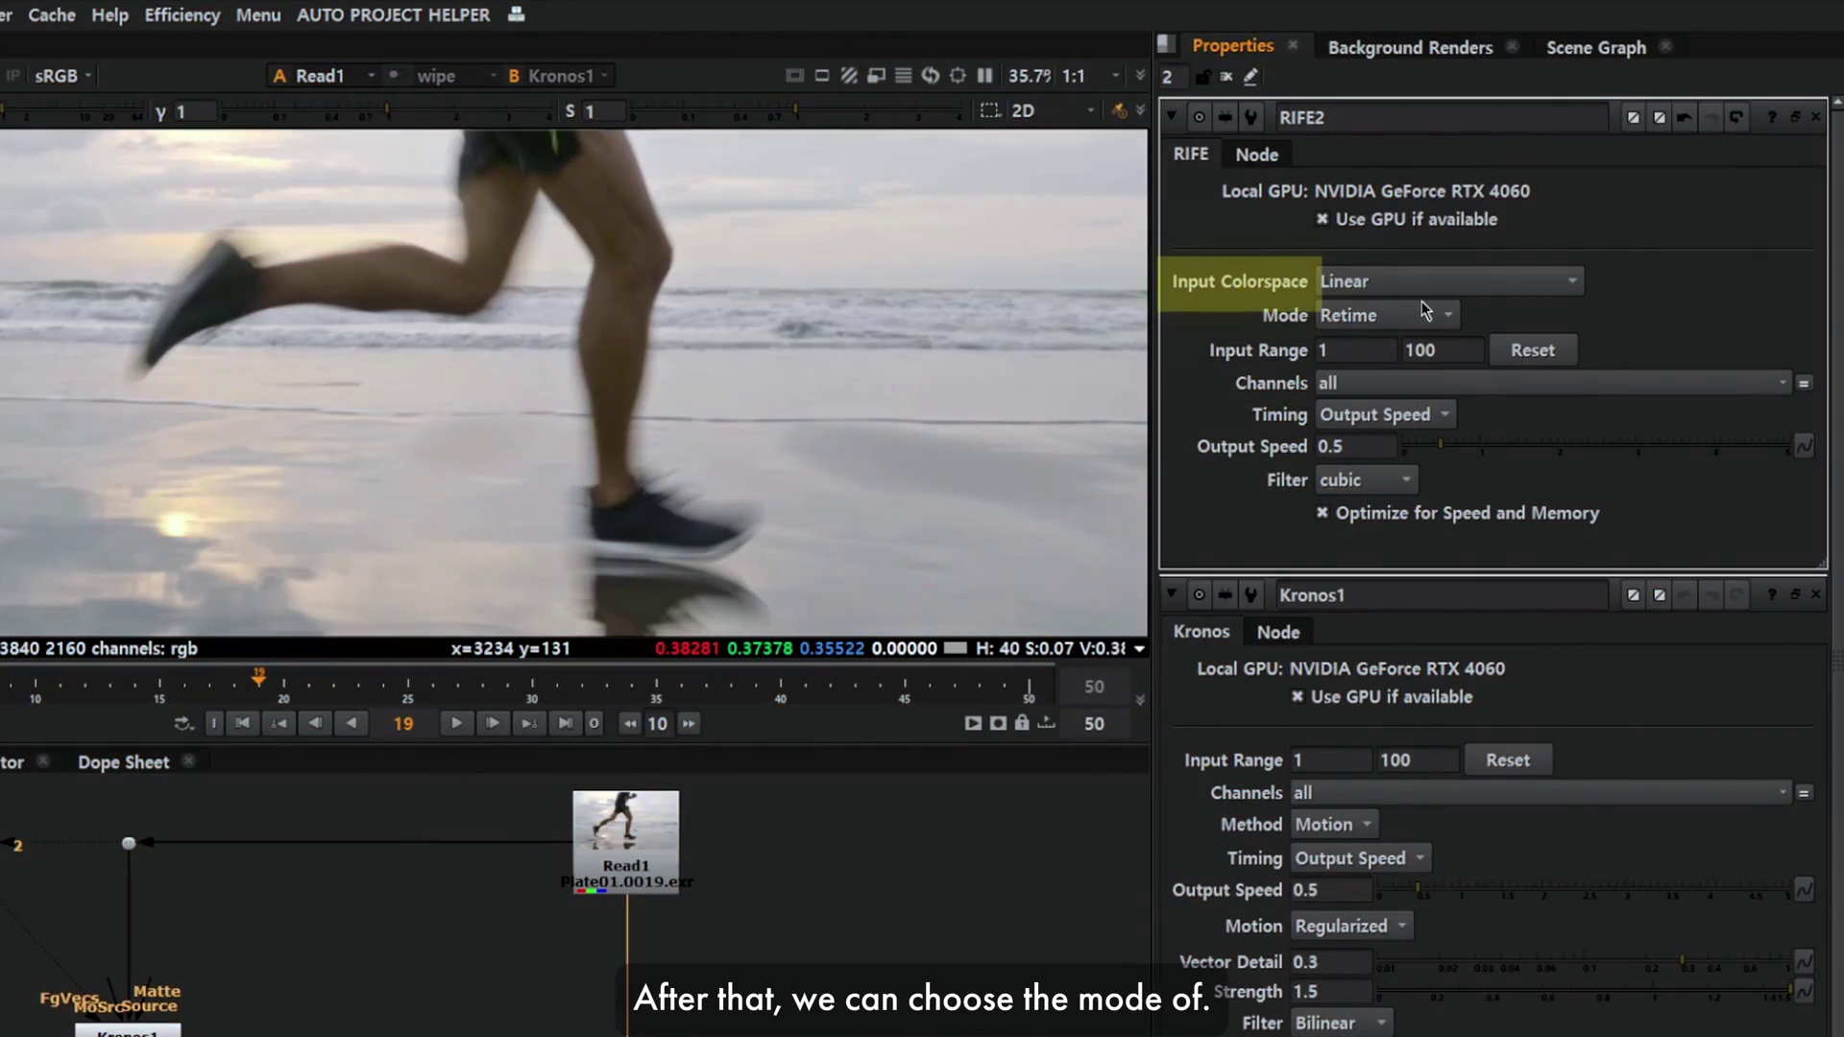
# In Nuke, set the RIFE2 node's Channels to rgb, keeping Mode at Retime and Timing at Output Speed.
pyautogui.click(1380, 324)
pyautogui.click(1379, 324)
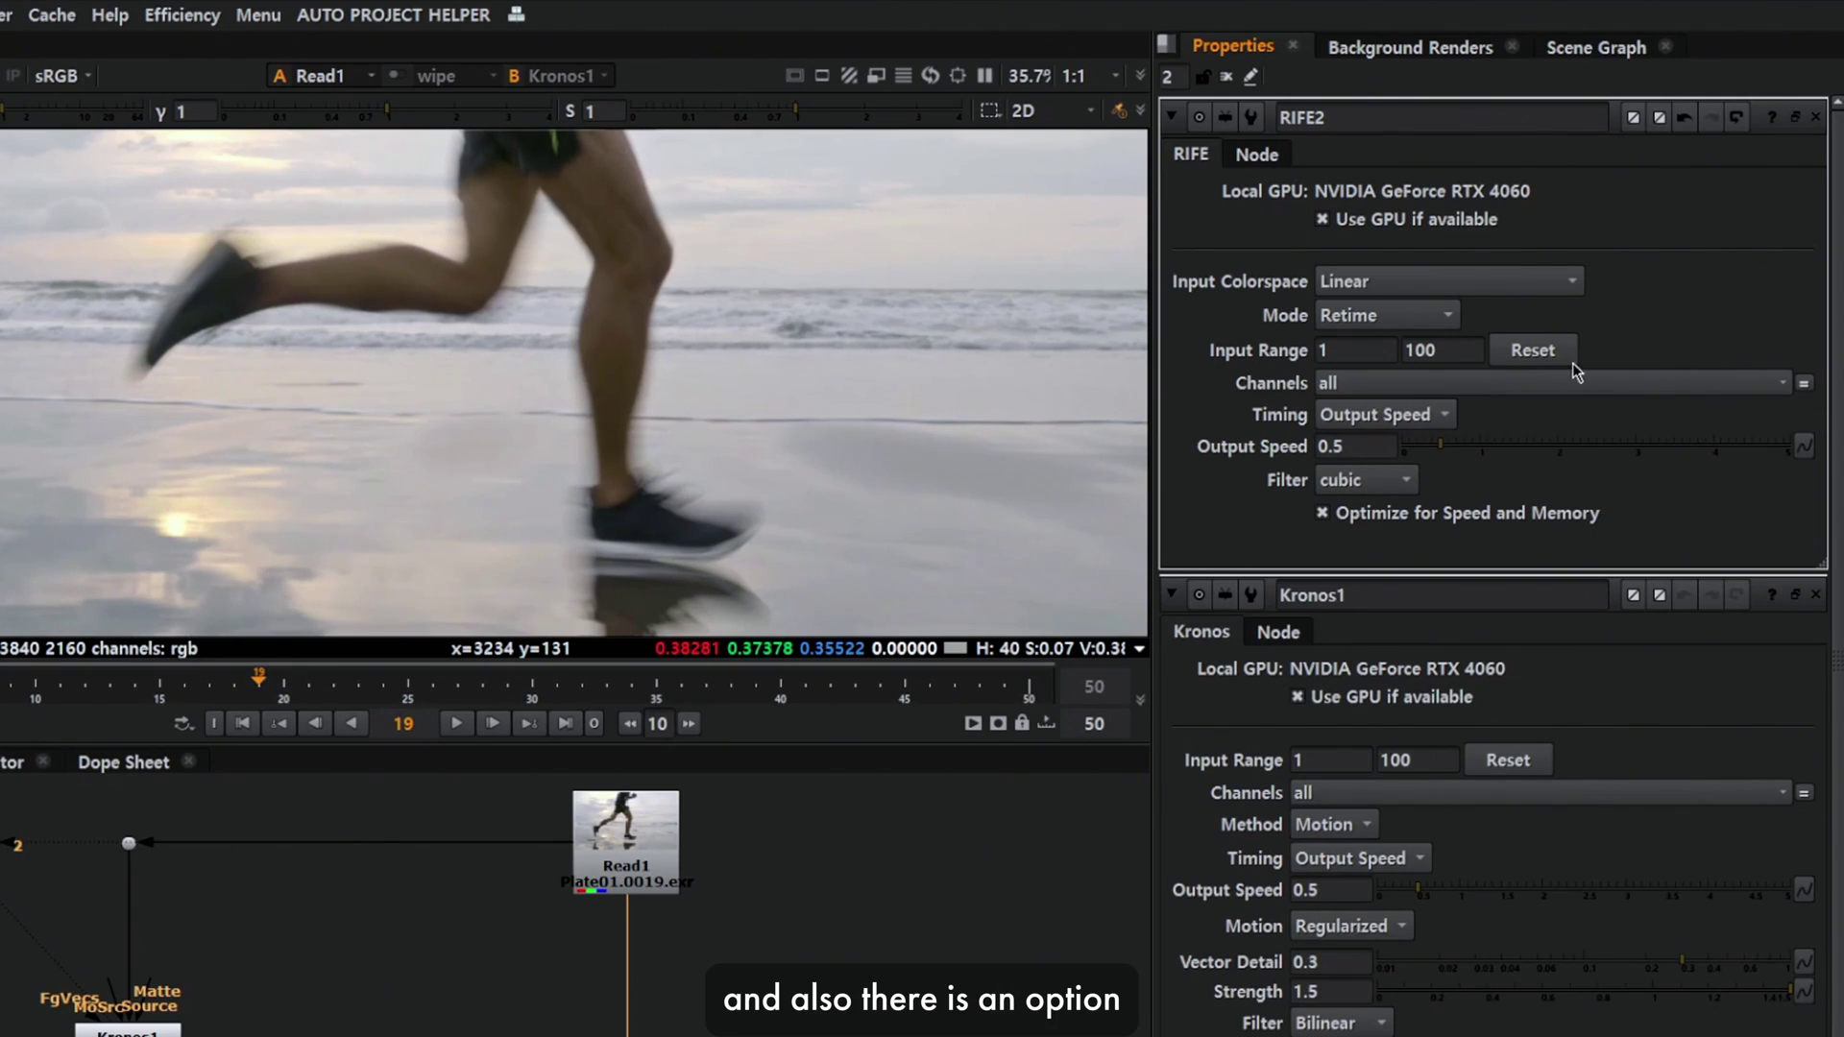
pyautogui.click(1368, 383)
pyautogui.click(1386, 480)
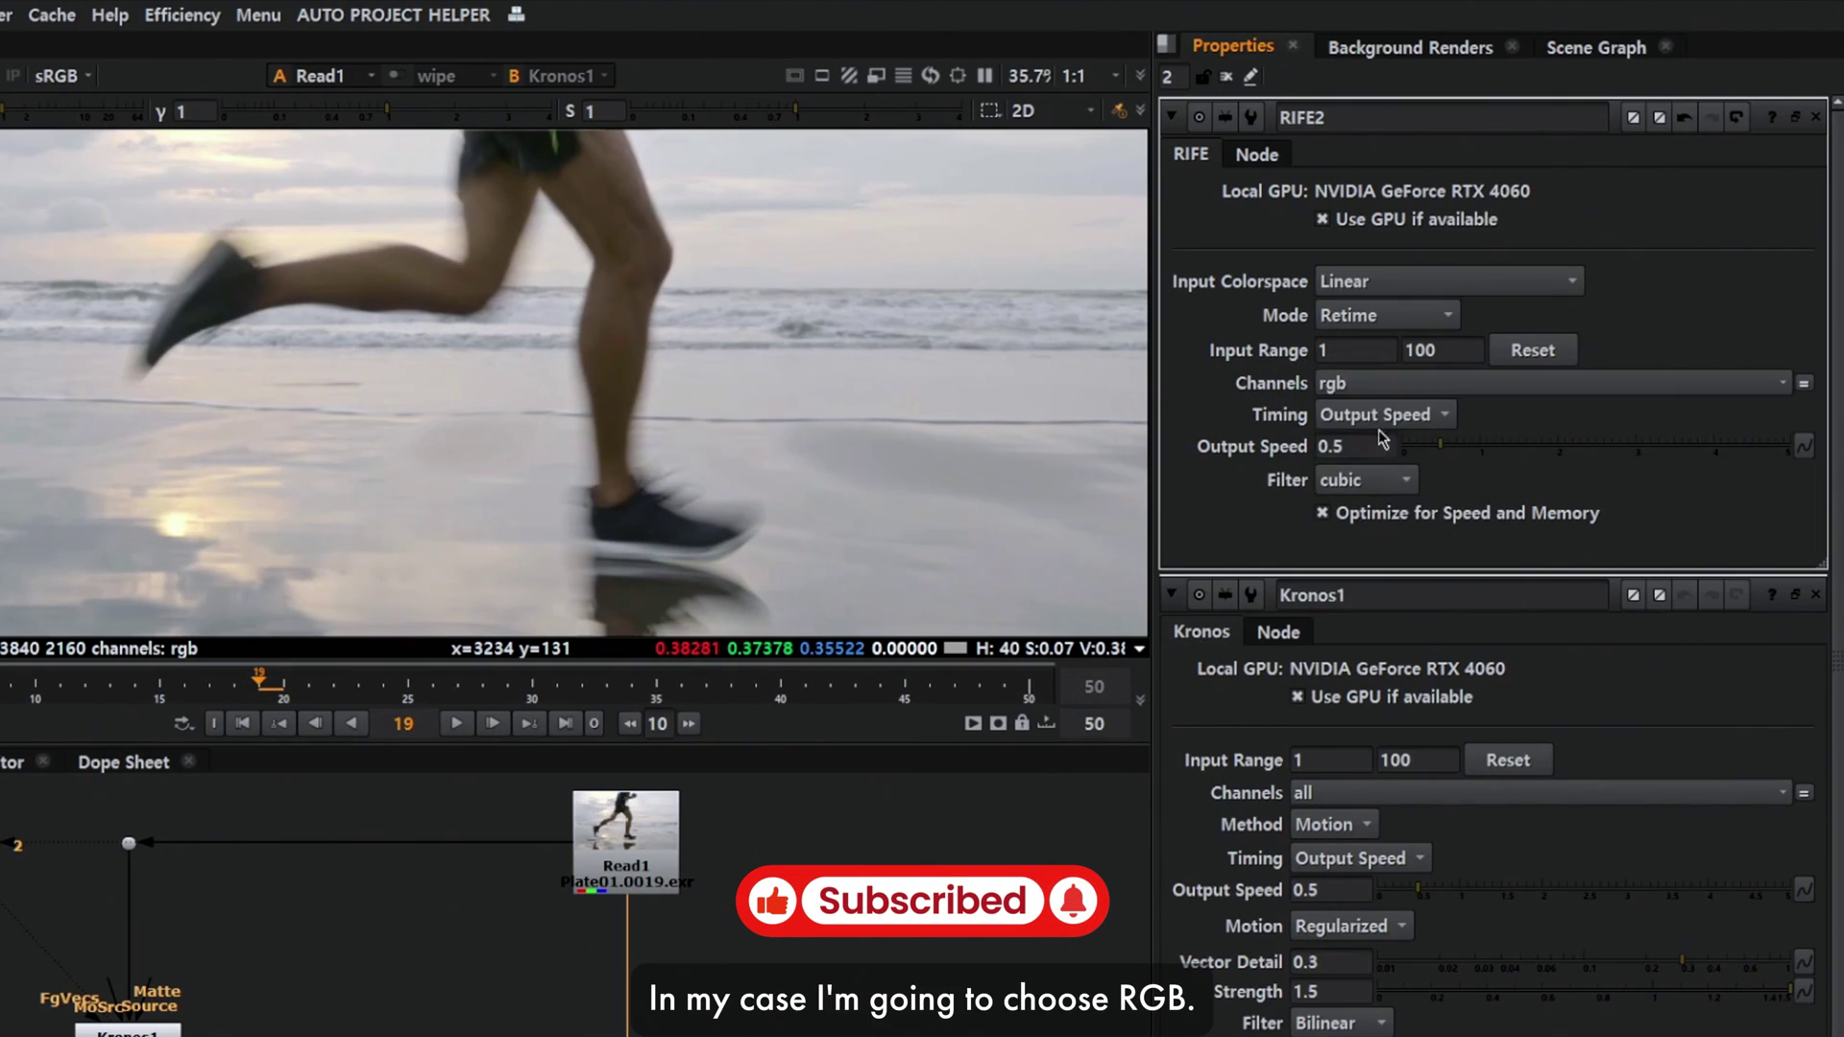
pyautogui.click(1431, 418)
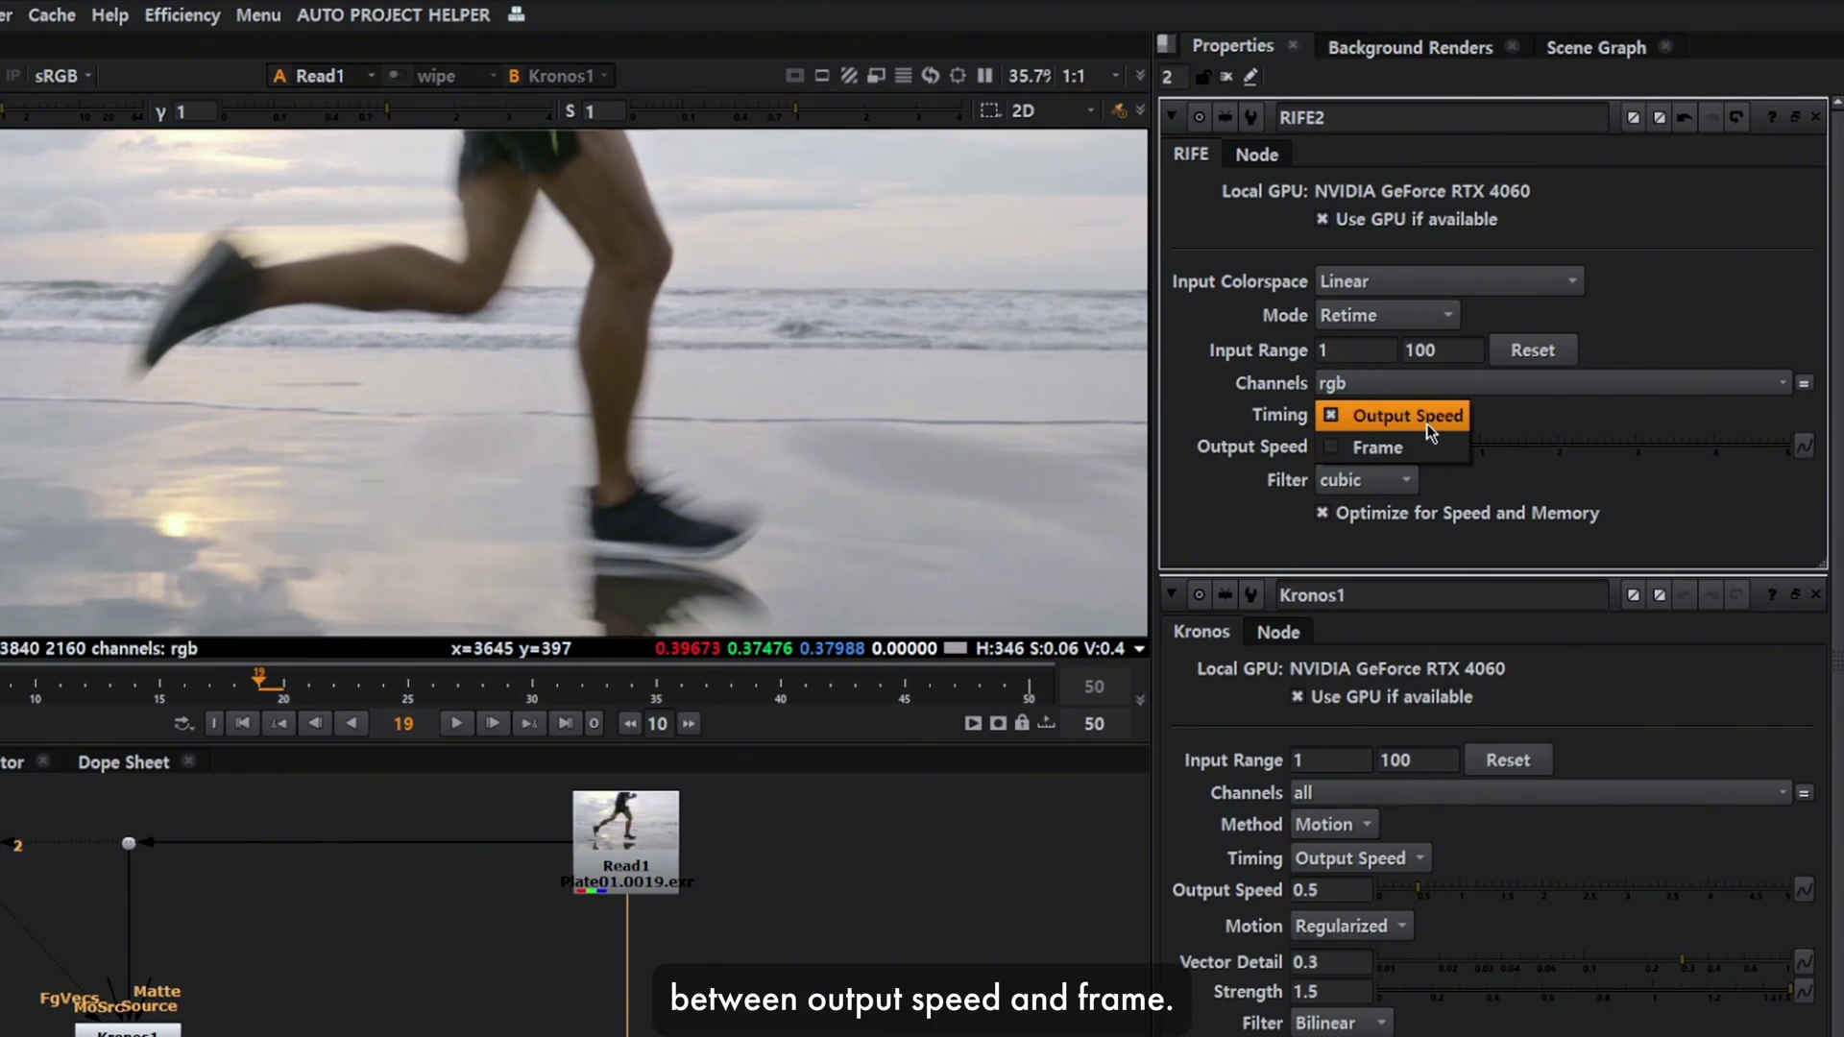
pyautogui.click(1412, 416)
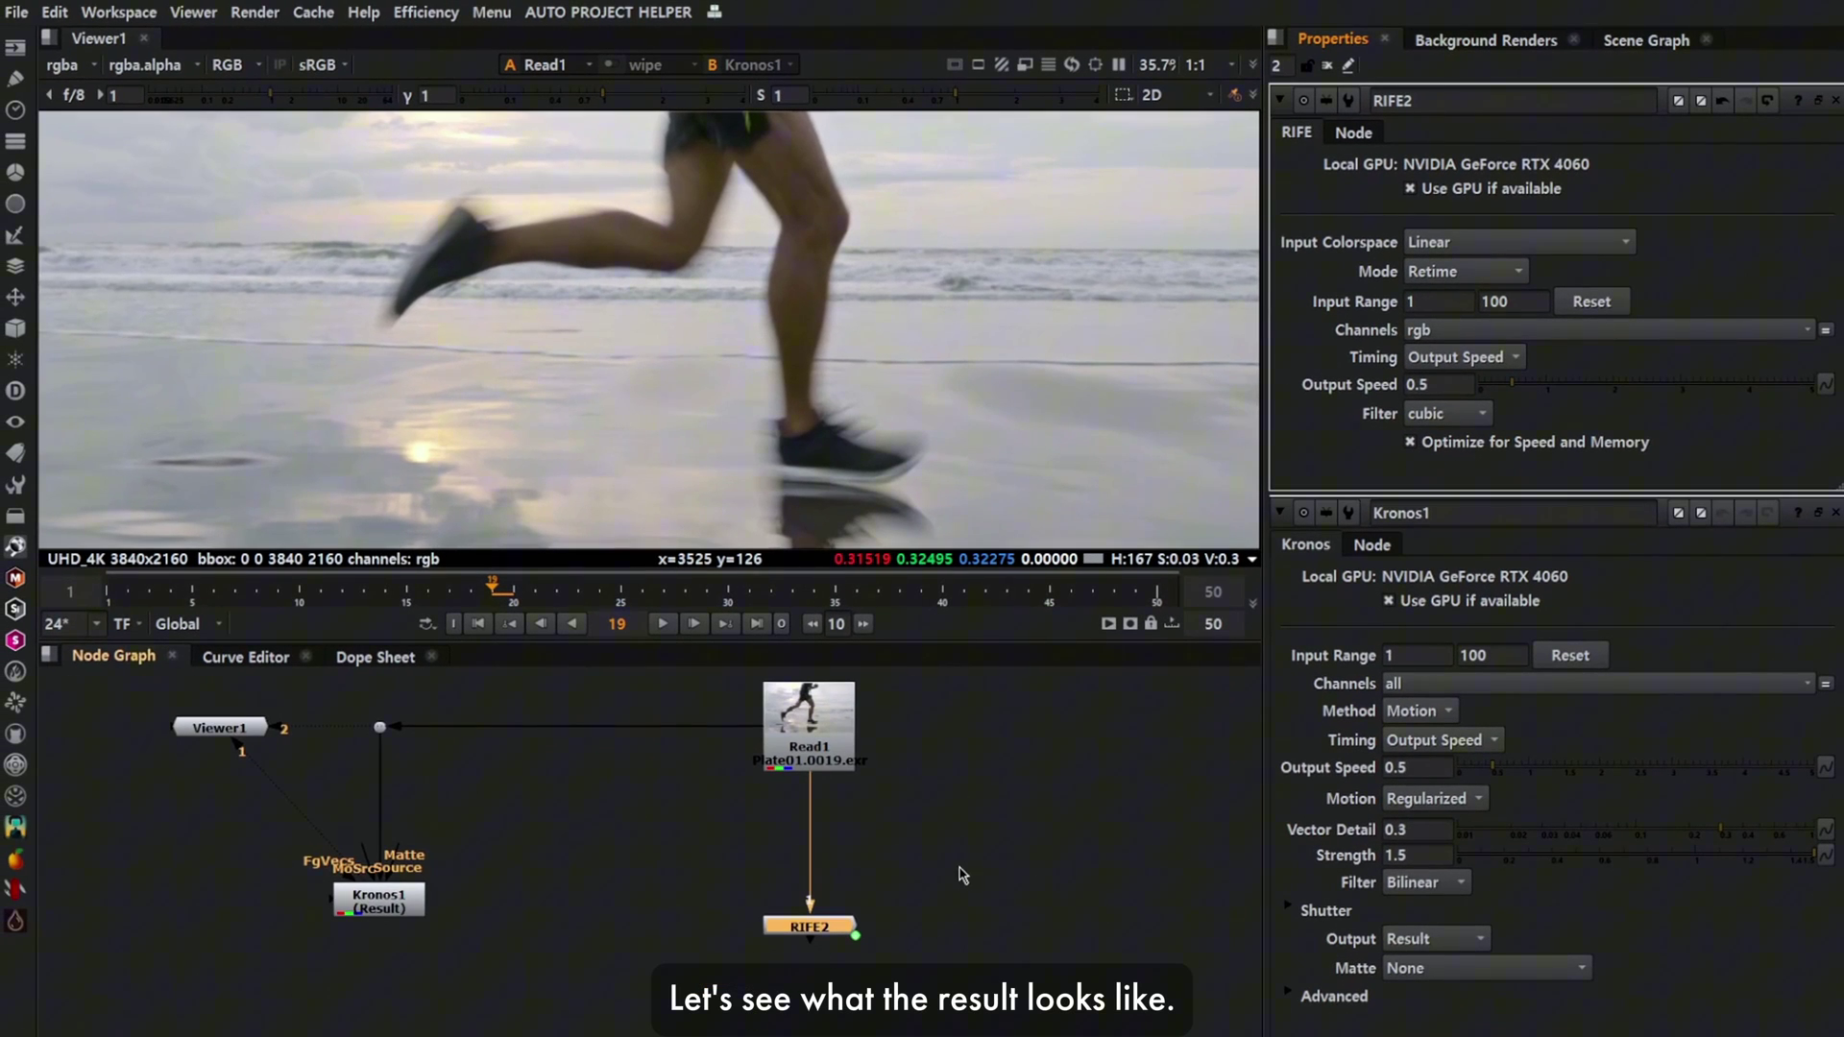
# Connect the RIFE2 and Kronos1 nodes to the viewer for switching between their results.
pyautogui.moveTo(841, 984); pyautogui.dragTo(961, 934, button='middle')
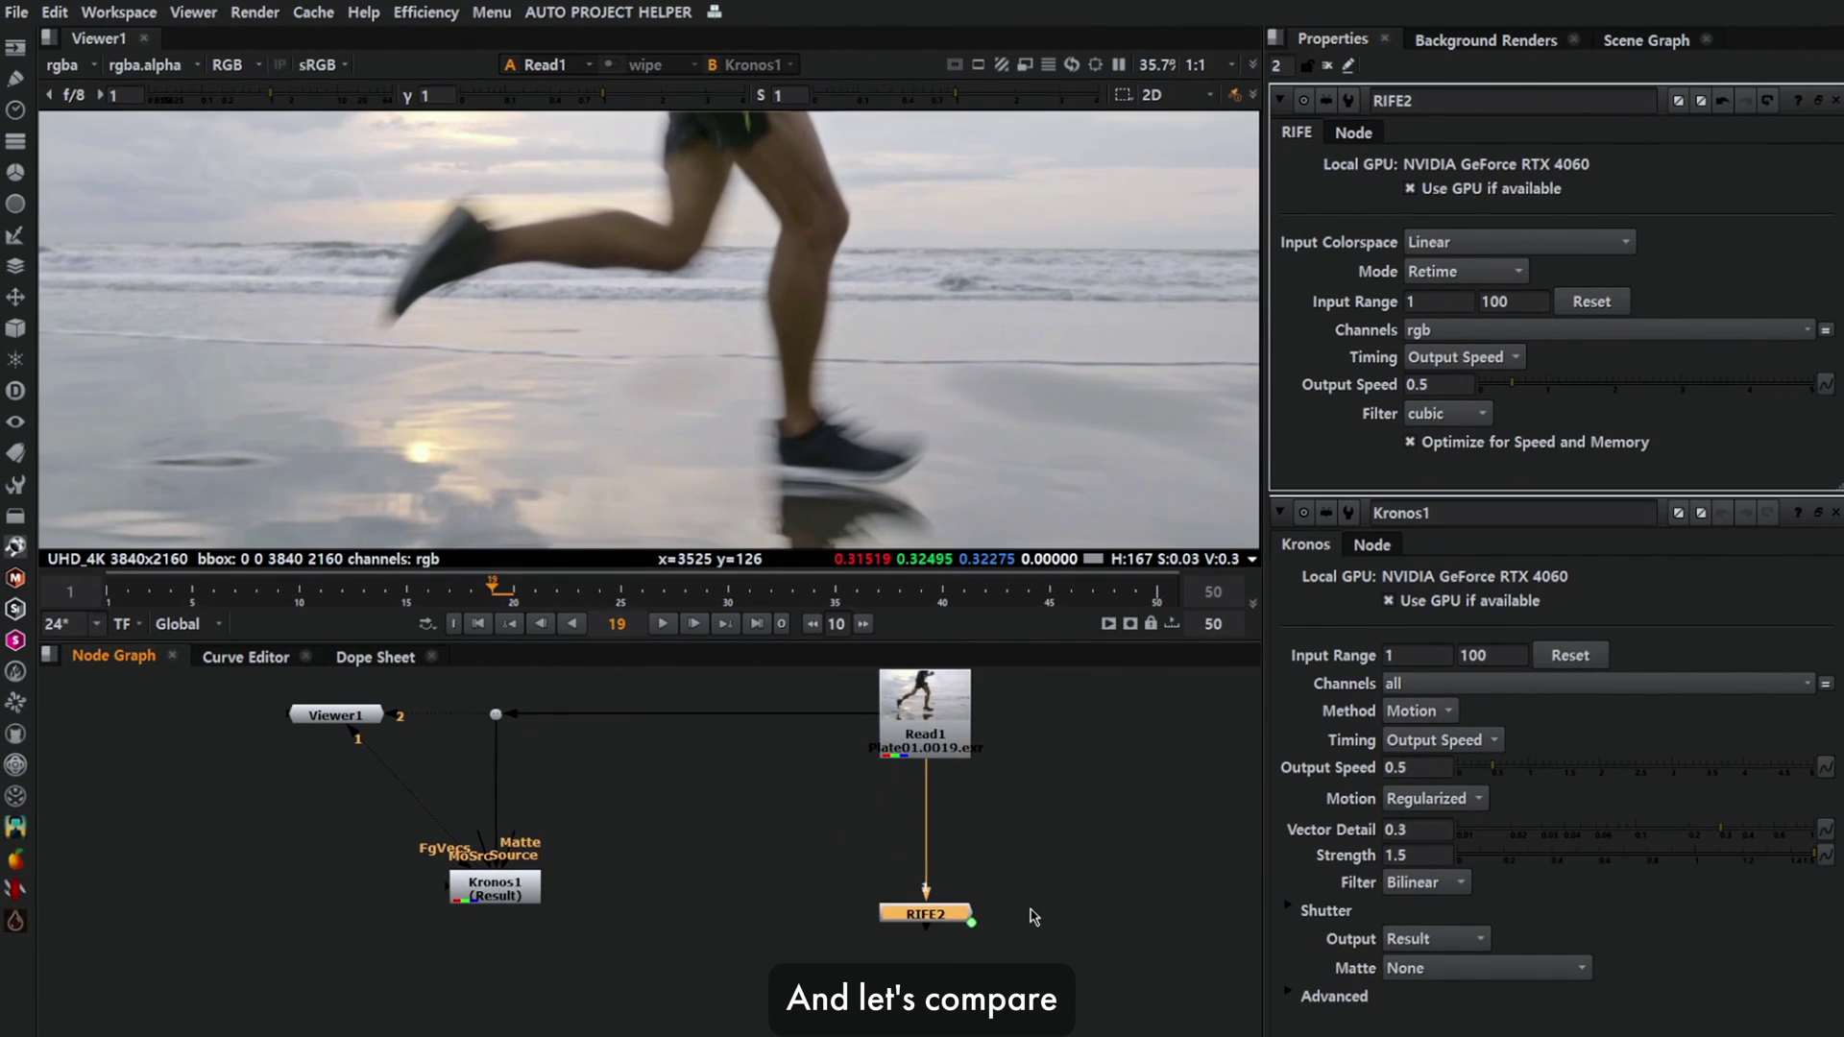
pyautogui.press('1')
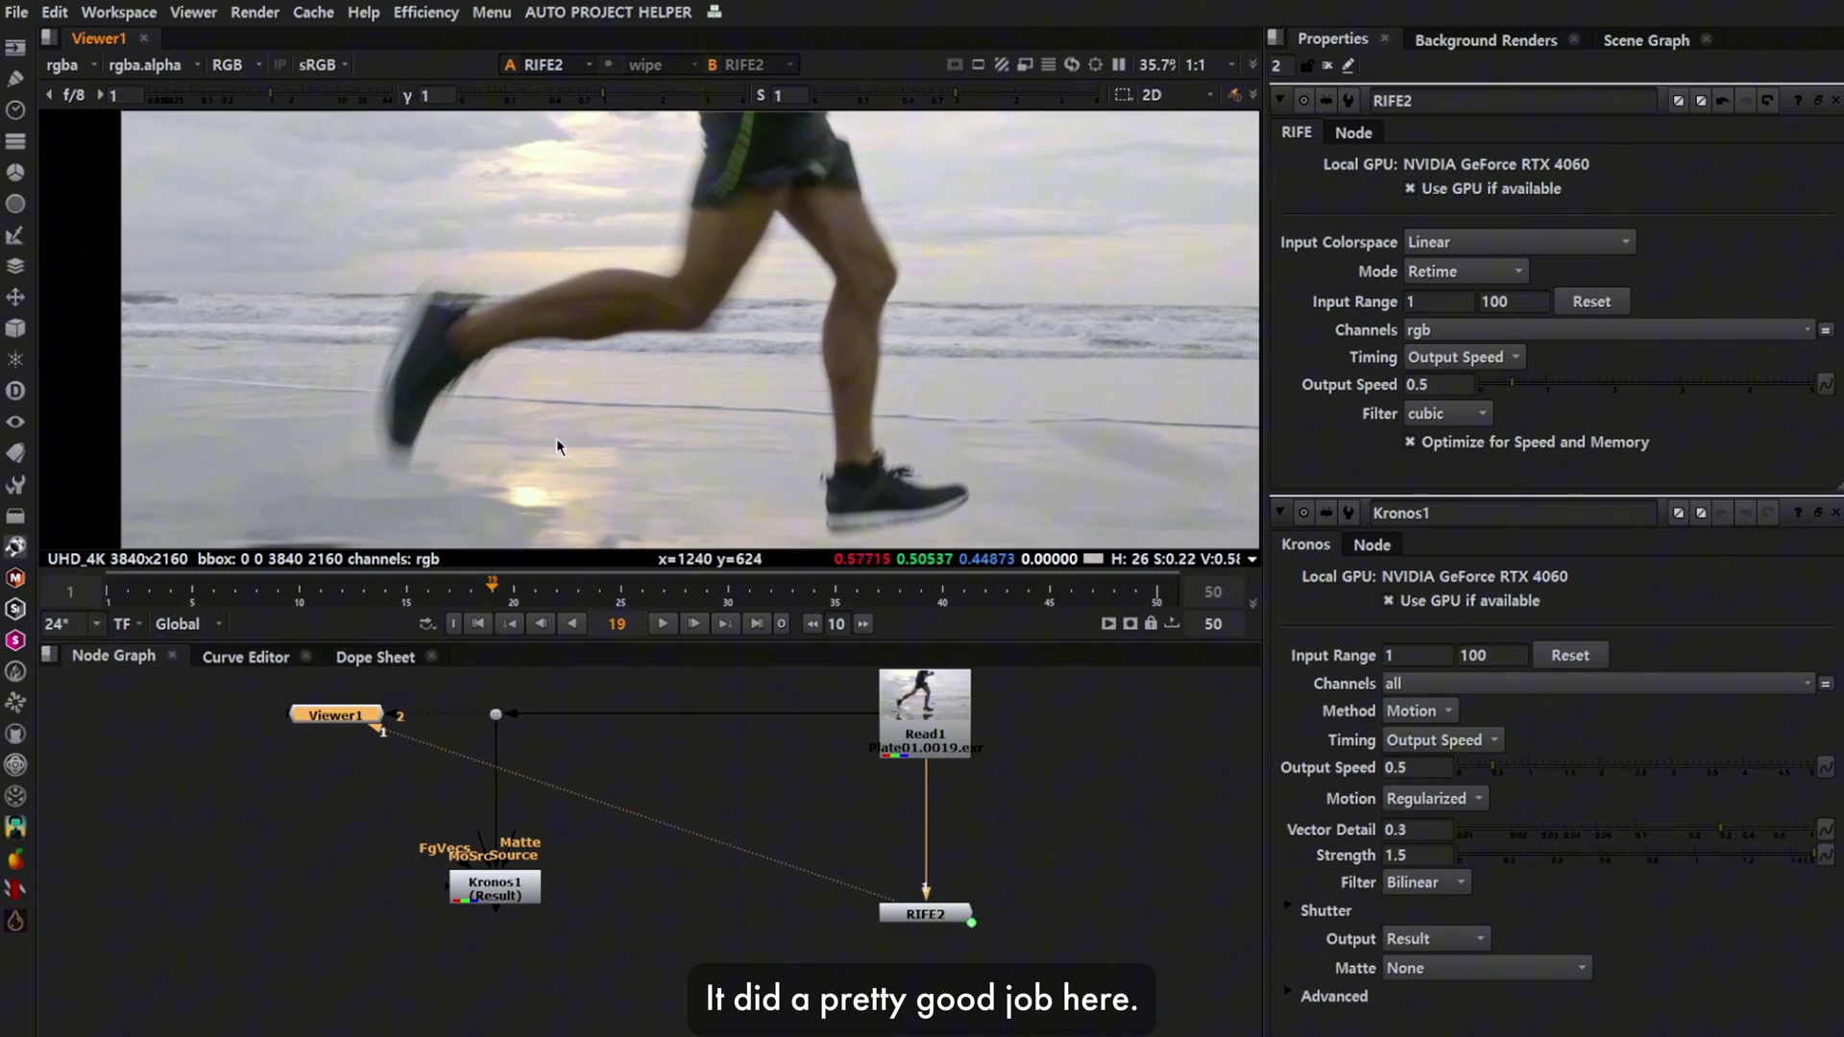
pyautogui.click(498, 896)
pyautogui.press('1')
# Maximize the viewer and inspect the runner's legs up close to compare the RIFE2 and Kronos1 retimes.
pyautogui.scroll(3, 490, 363)
pyautogui.press('space')
pyautogui.scroll(3, 1151, 494)
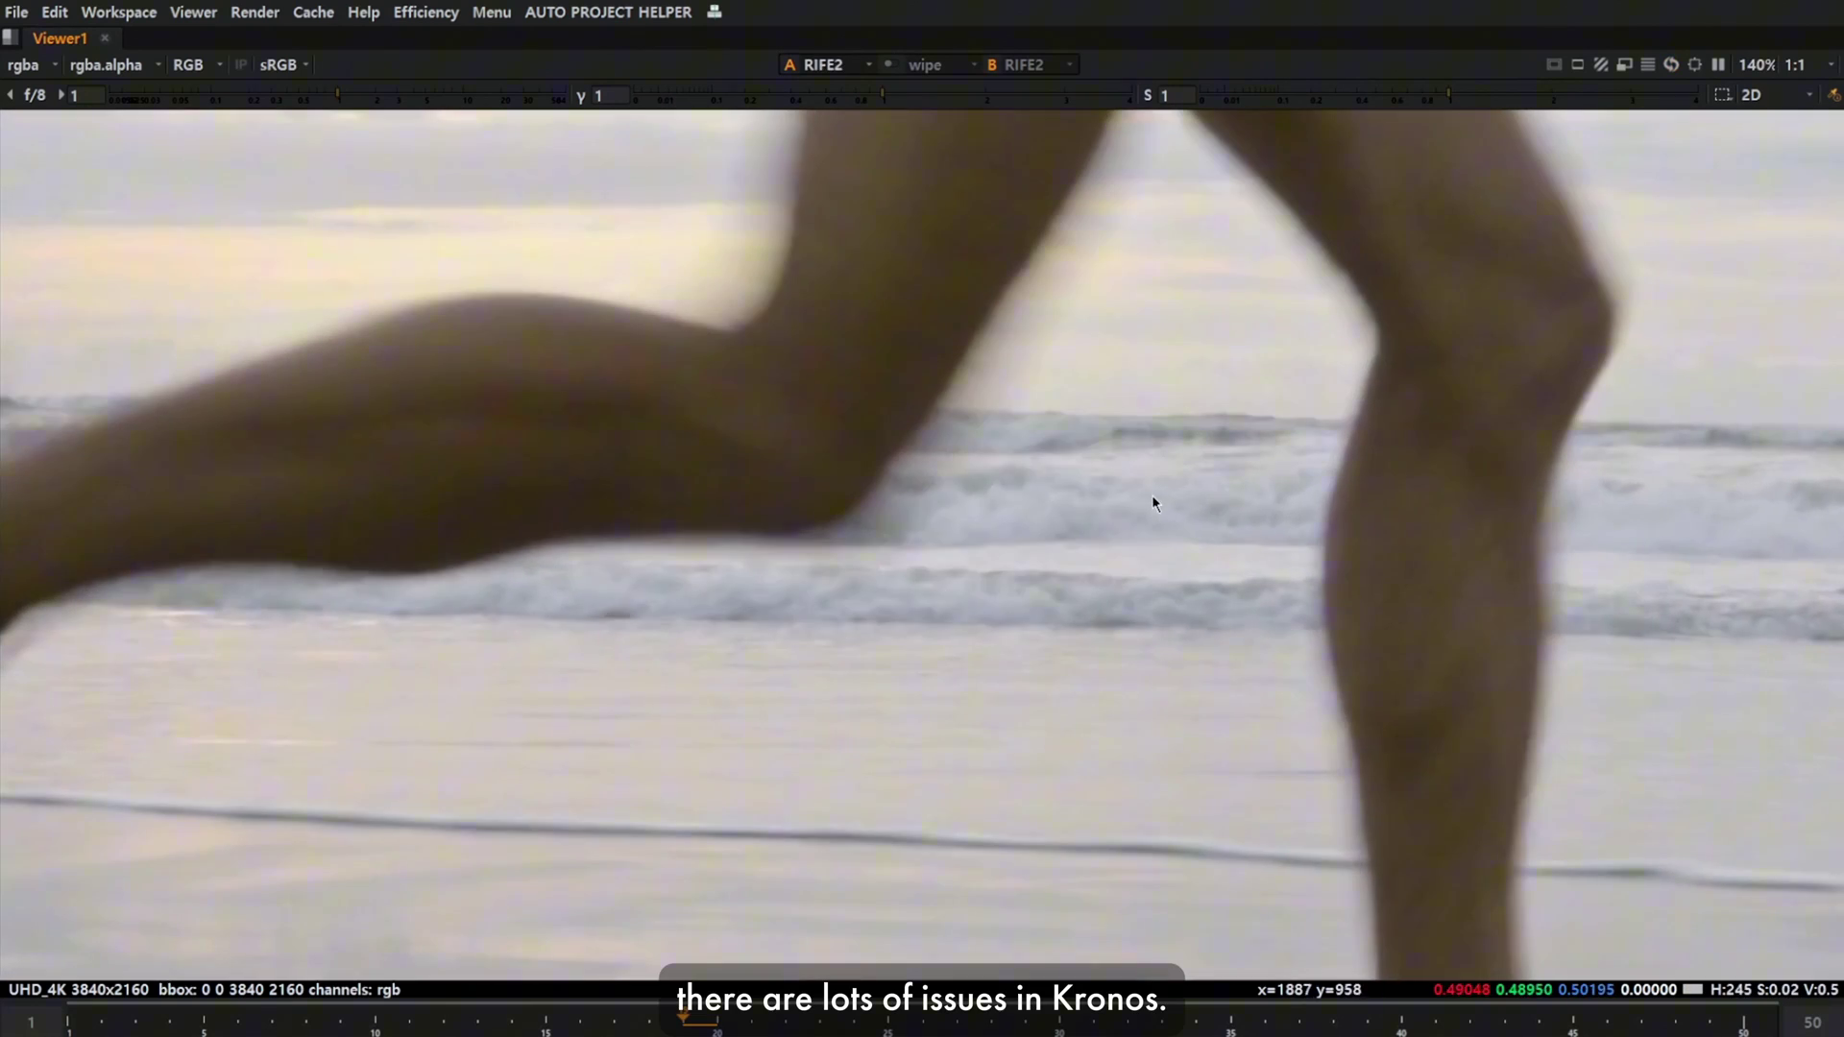
pyautogui.scroll(3, 1041, 585)
pyautogui.scroll(-4, 946, 565)
pyautogui.scroll(-3, 982, 557)
pyautogui.press('2')
pyautogui.scroll(3, 902, 582)
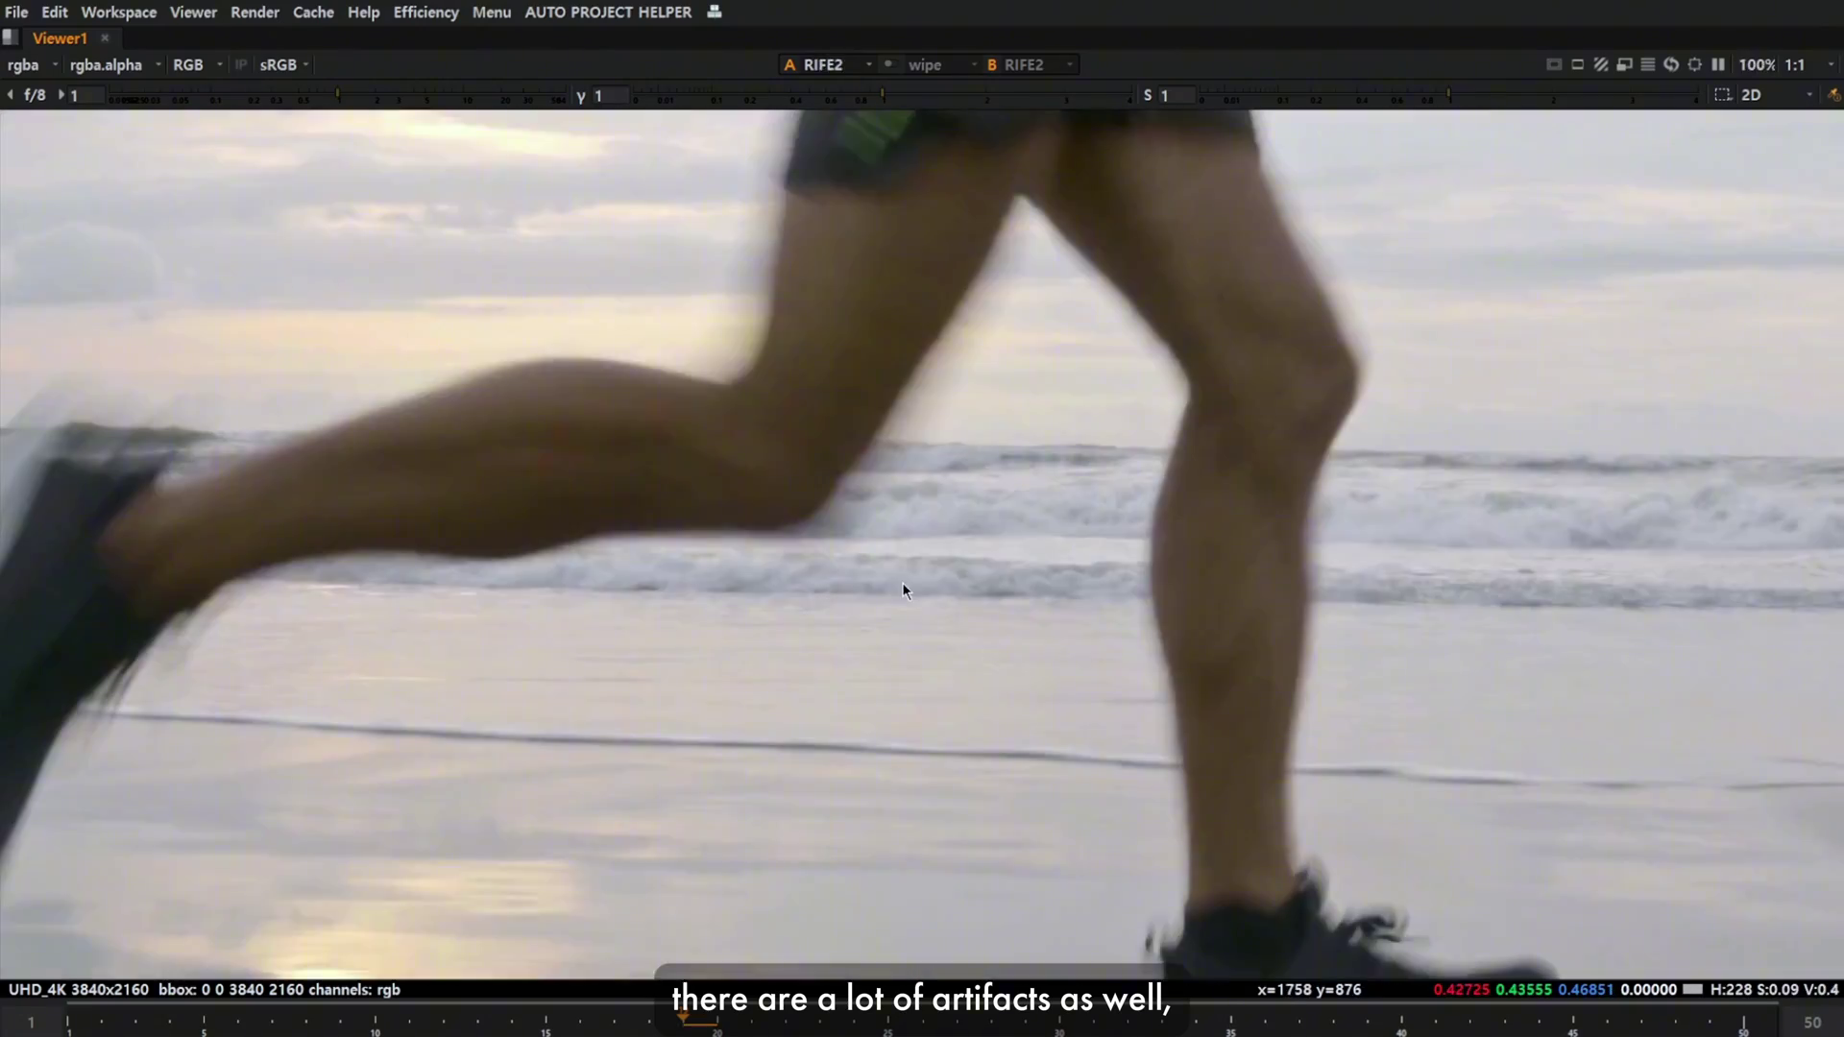
pyautogui.scroll(-3, 901, 582)
pyautogui.scroll(2, 902, 579)
pyautogui.scroll(-2, 902, 581)
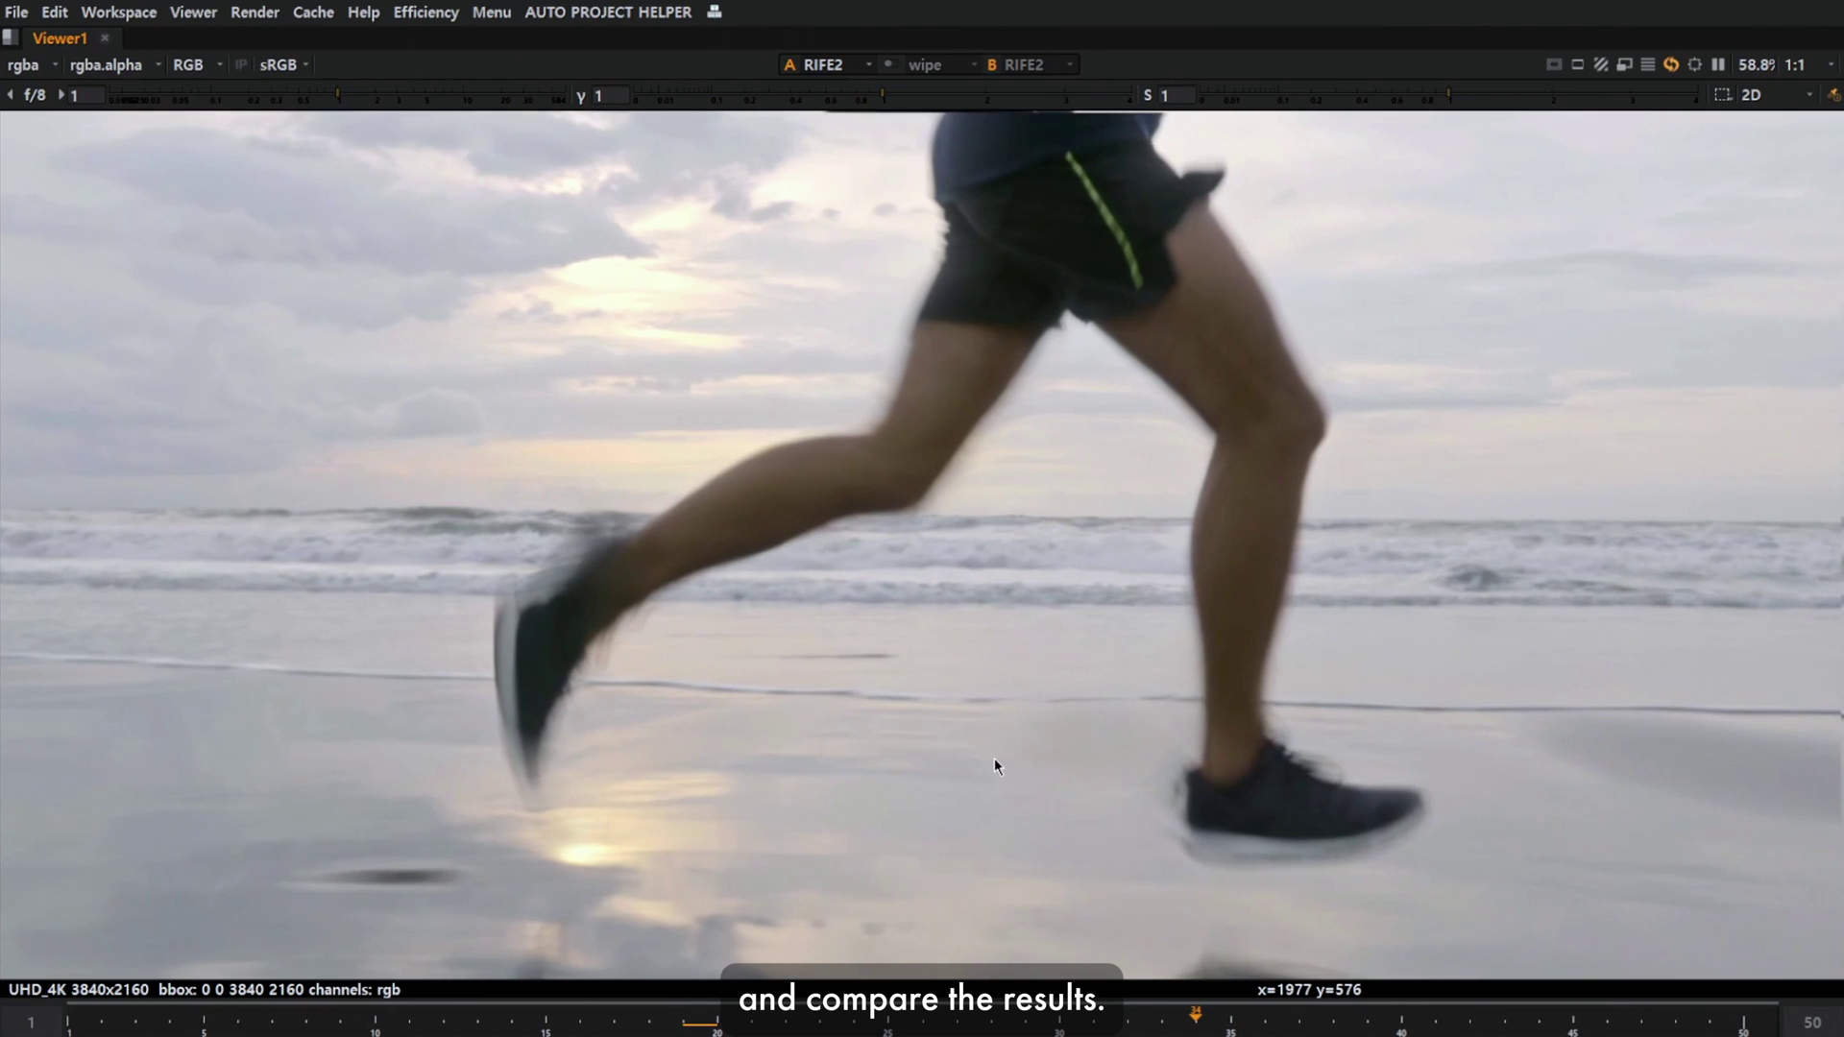
# Alternate between the RIFE2 and Kronos1 results on frame 34, examining the runner's shoes and legs for artifacts.
pyautogui.moveTo(995, 759); pyautogui.dragTo(975, 760, button='middle')
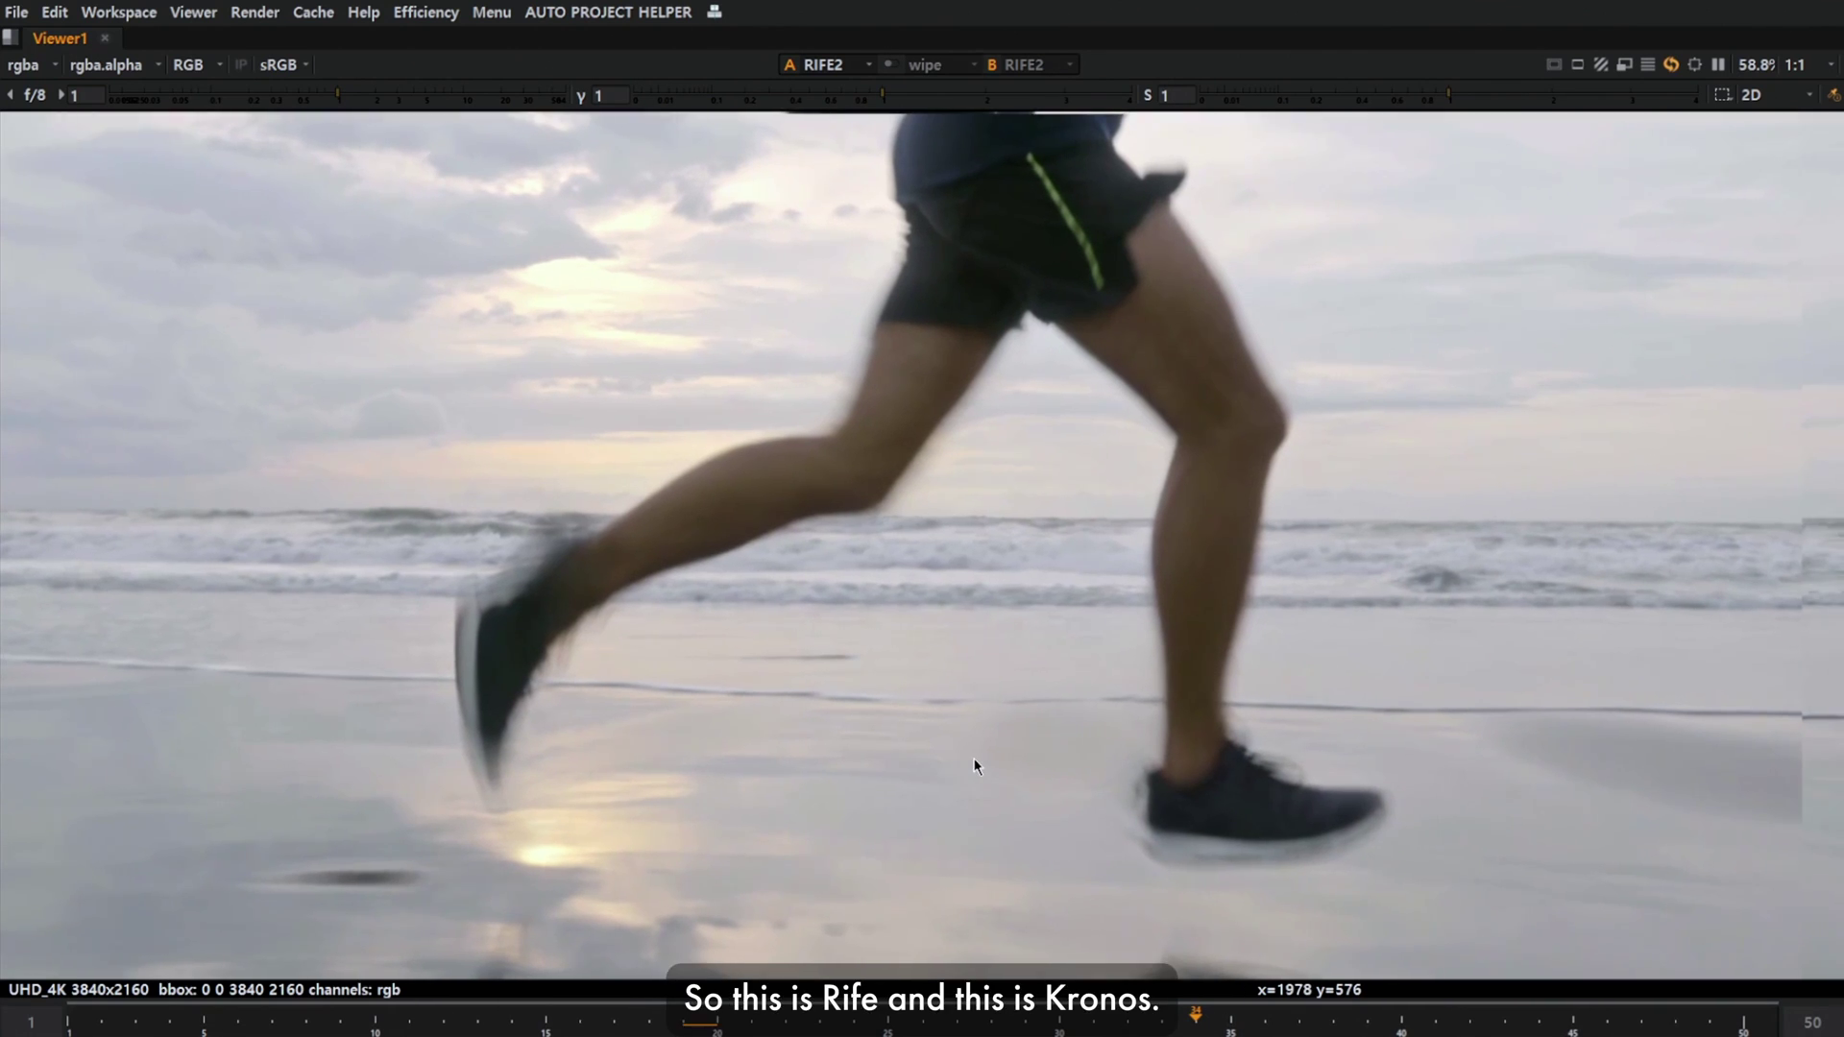
pyautogui.press('2')
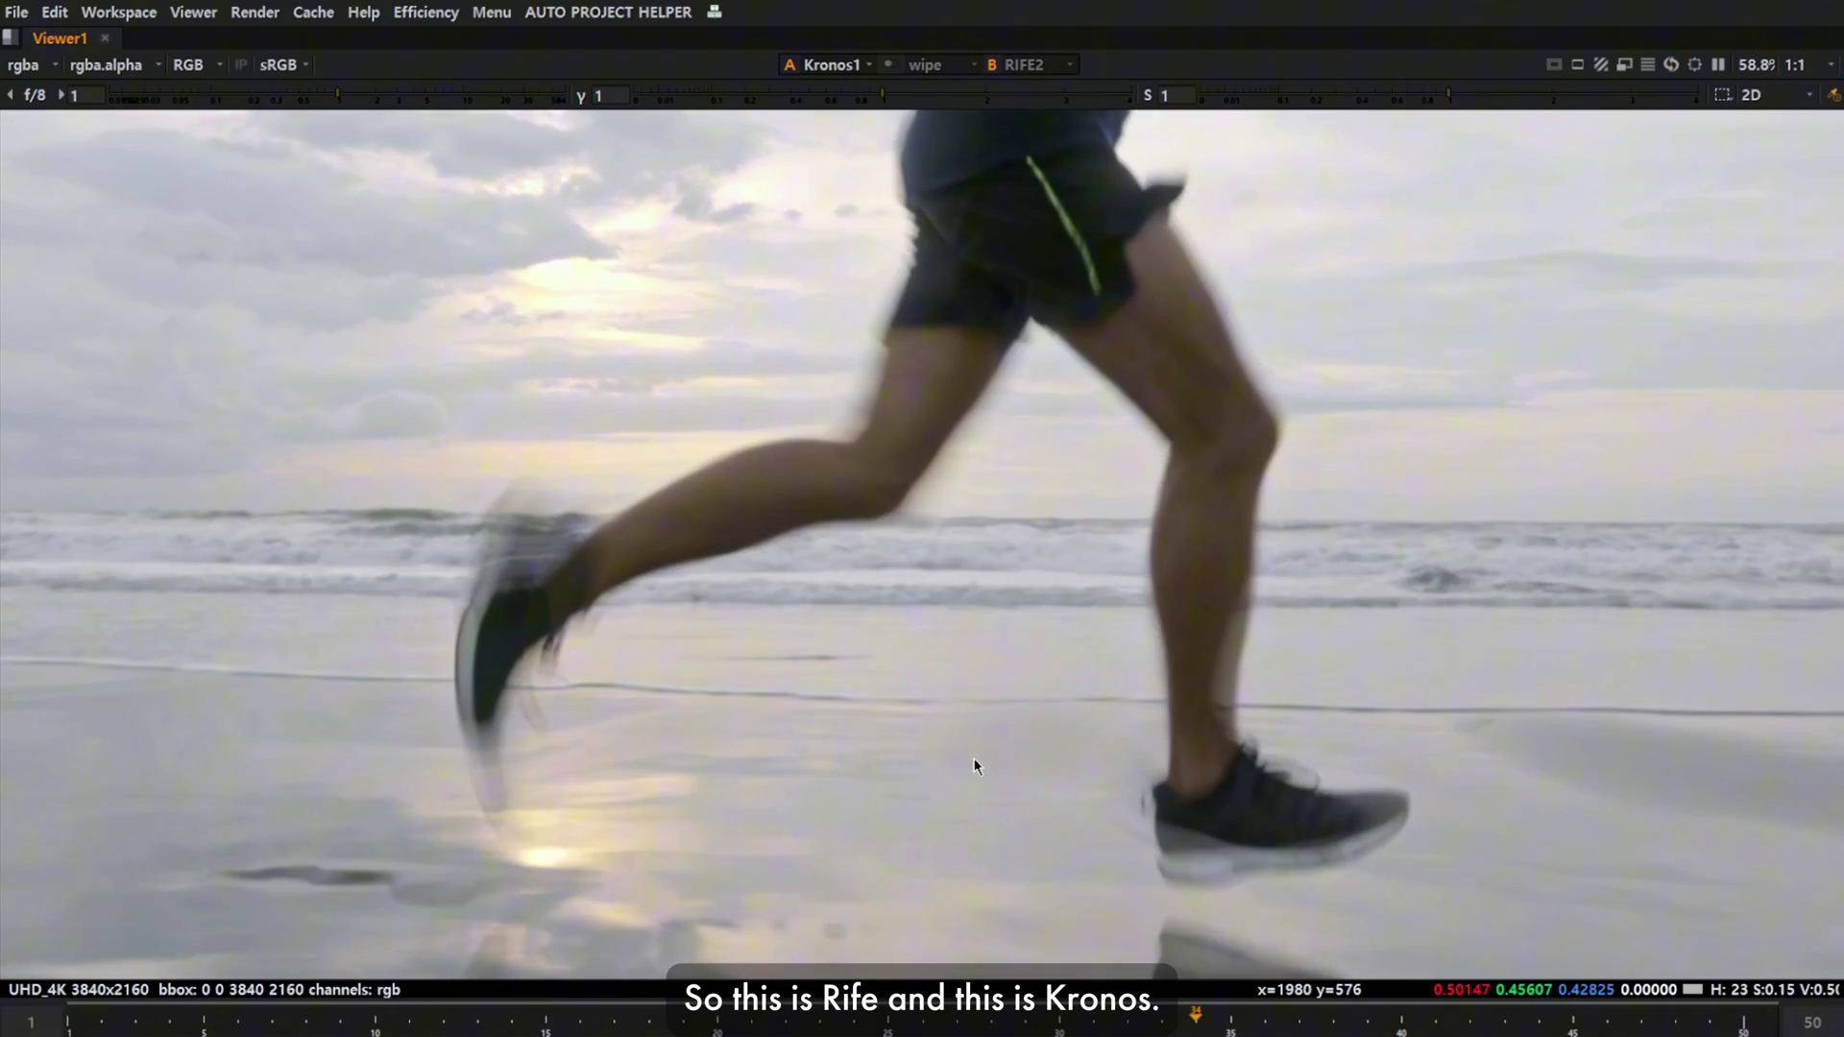
pyautogui.scroll(2, 1214, 703)
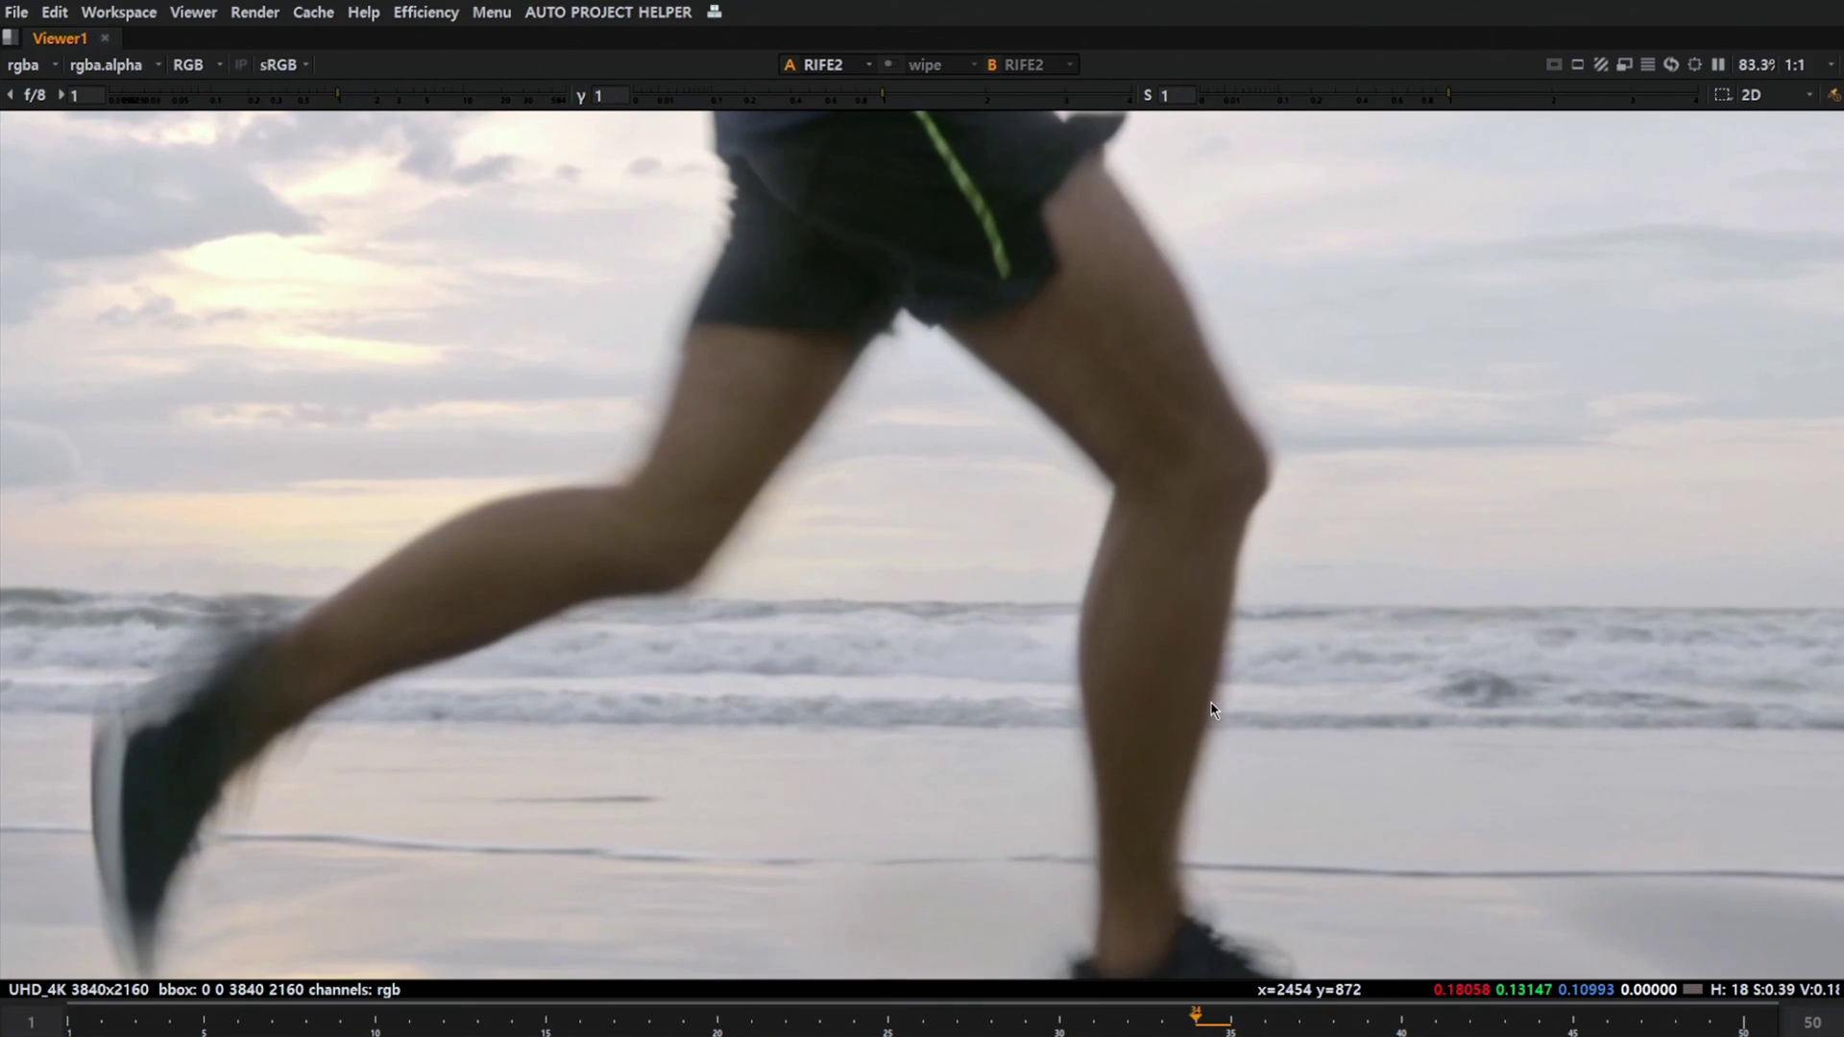
pyautogui.scroll(2, 1222, 713)
pyautogui.moveTo(1201, 894); pyautogui.dragTo(1185, 771, button='middle')
pyautogui.scroll(-4, 1157, 725)
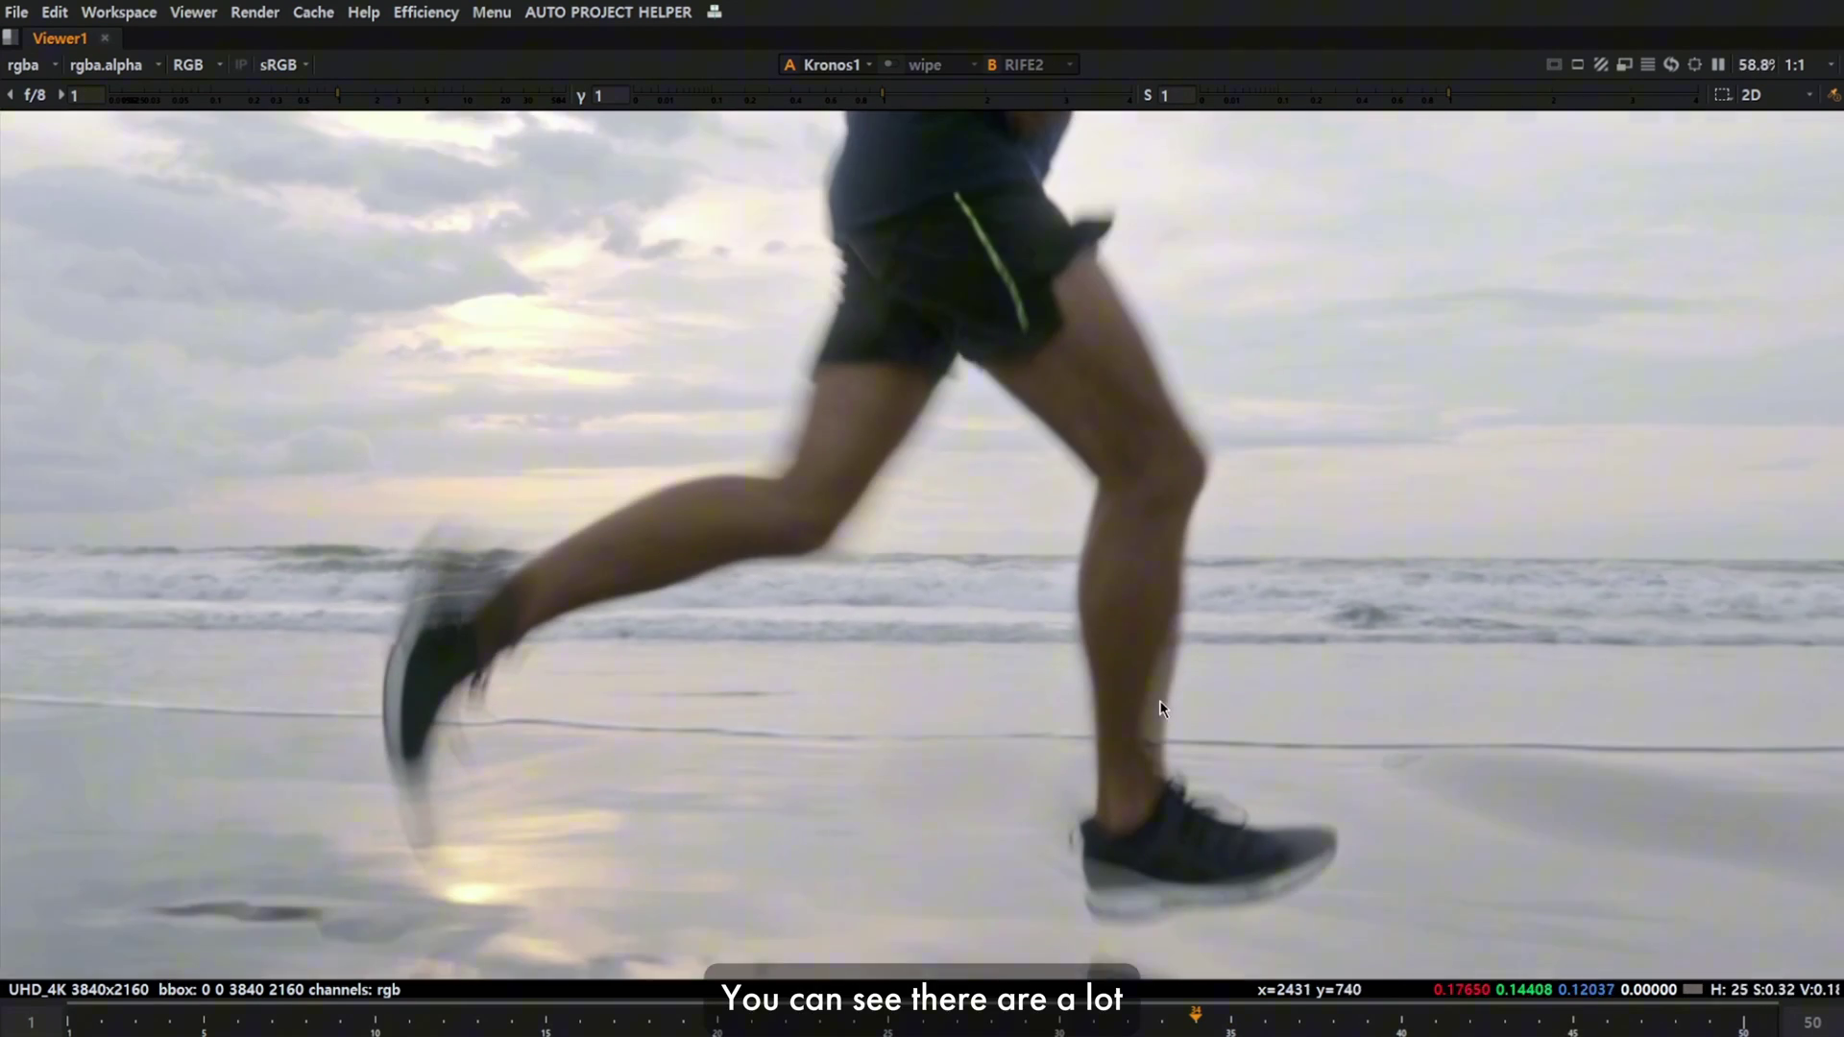
pyautogui.scroll(4, 424, 641)
pyautogui.press('2')
pyautogui.press('1')
pyautogui.scroll(-3, 500, 655)
pyautogui.press('2')
pyautogui.scroll(2, 511, 657)
pyautogui.scroll(-3, 526, 667)
pyautogui.moveTo(957, 485); pyautogui.dragTo(774, 618, button='middle')
pyautogui.press('1')
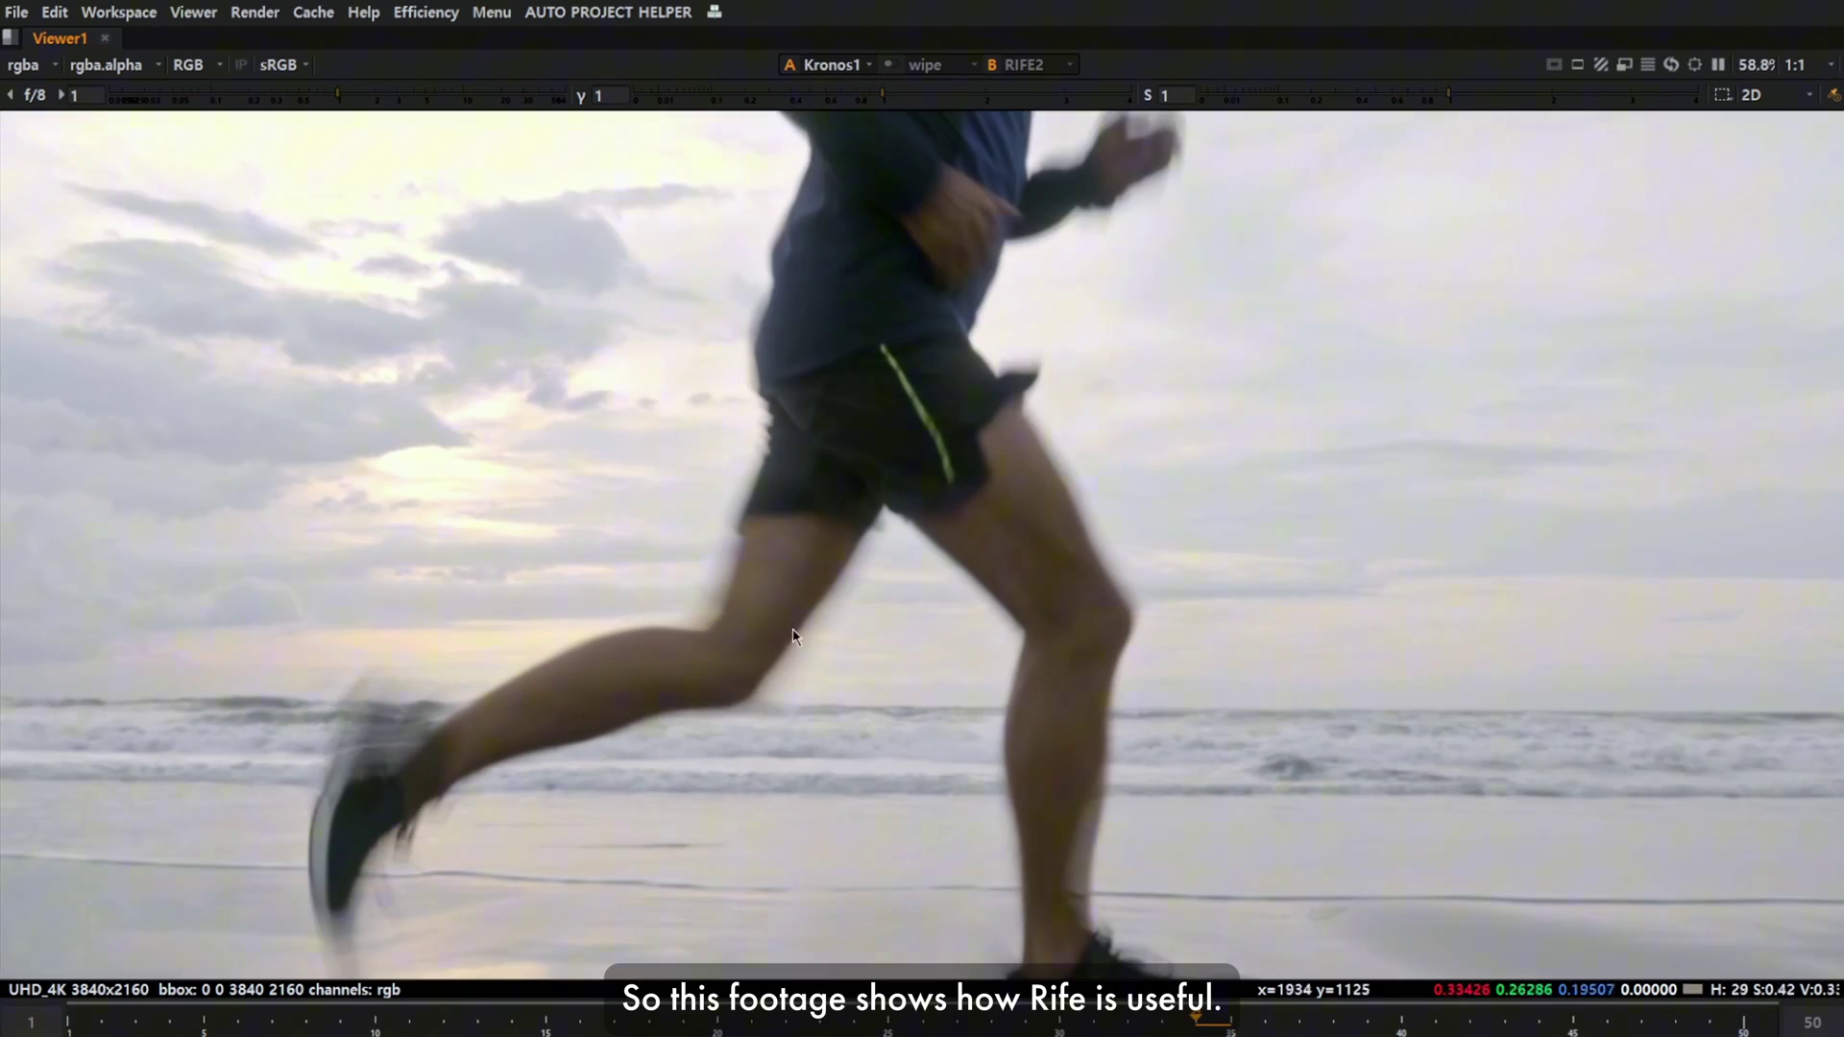
pyautogui.scroll(4, 769, 608)
pyautogui.press('2')
pyautogui.press('1')
pyautogui.scroll(-2, 774, 616)
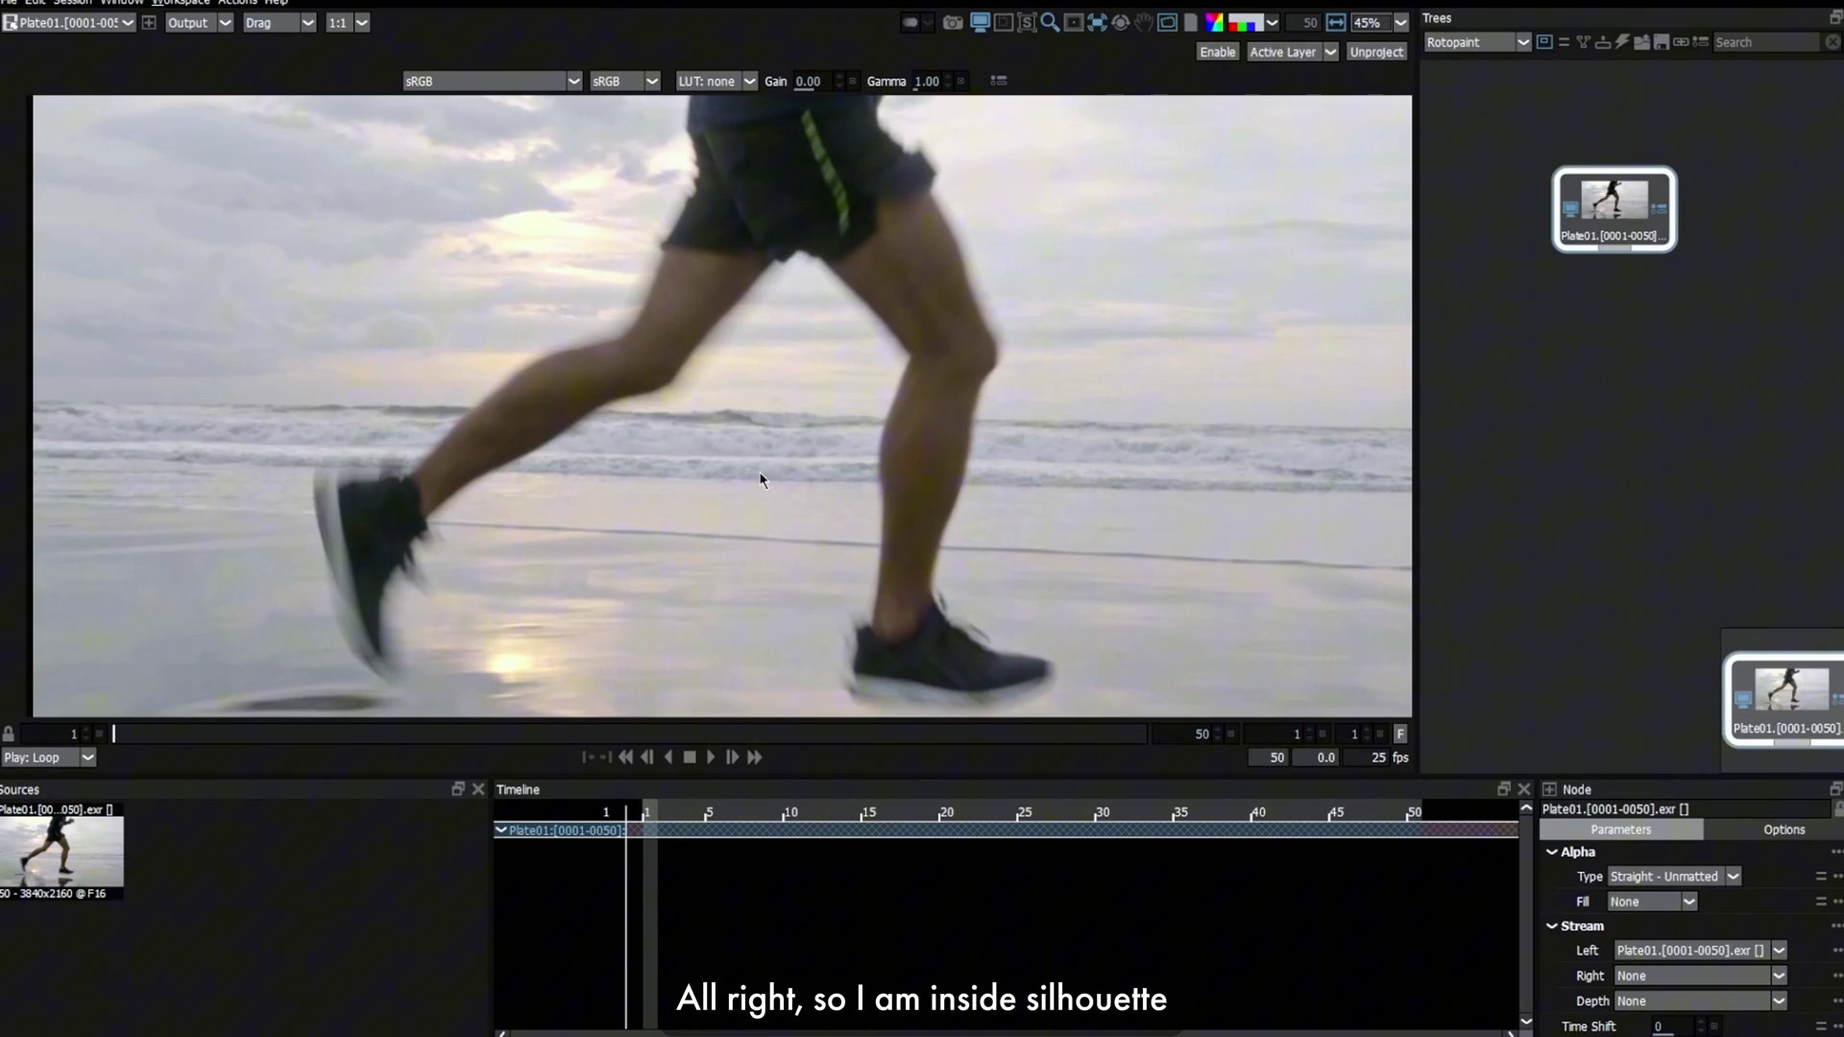
# Switch to Silhouette, add a Retime ML node below the Plate01 source and connect the plate to its input.
pyautogui.moveTo(1616, 219); pyautogui.dragTo(1583, 282)
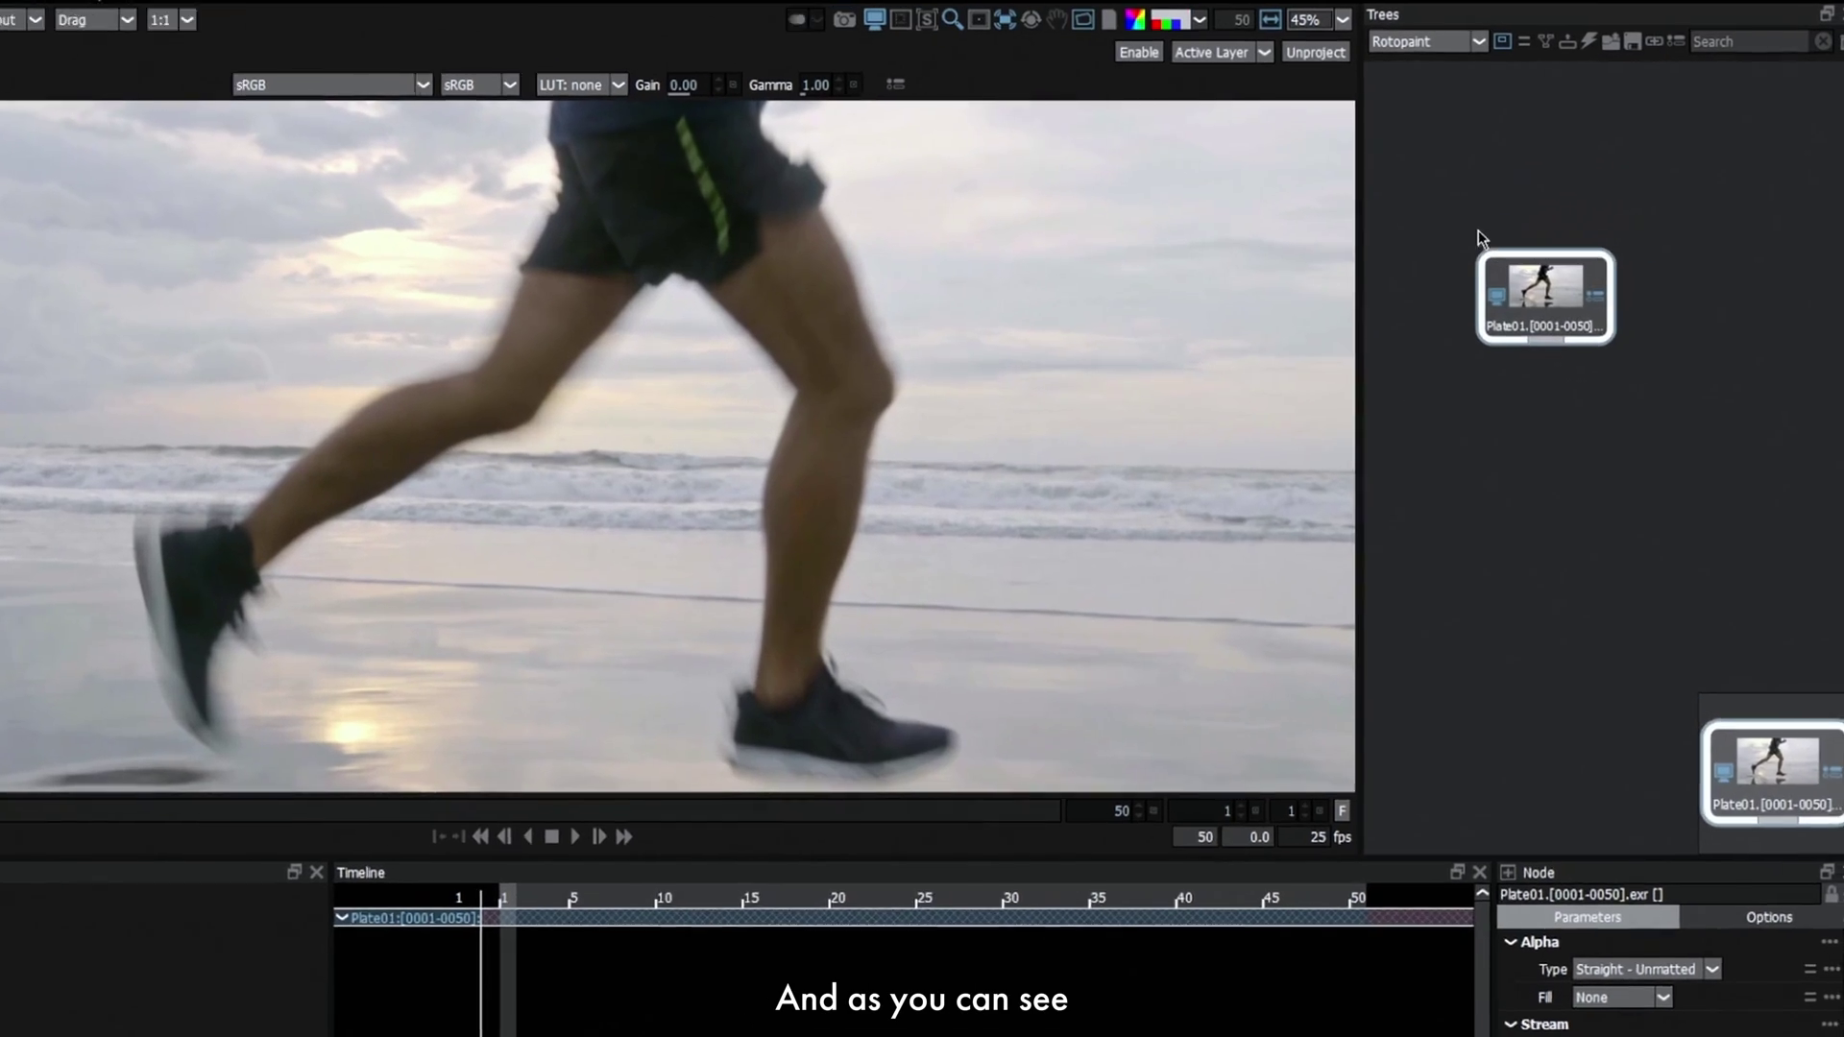
pyautogui.moveTo(1487, 179); pyautogui.dragTo(1722, 333)
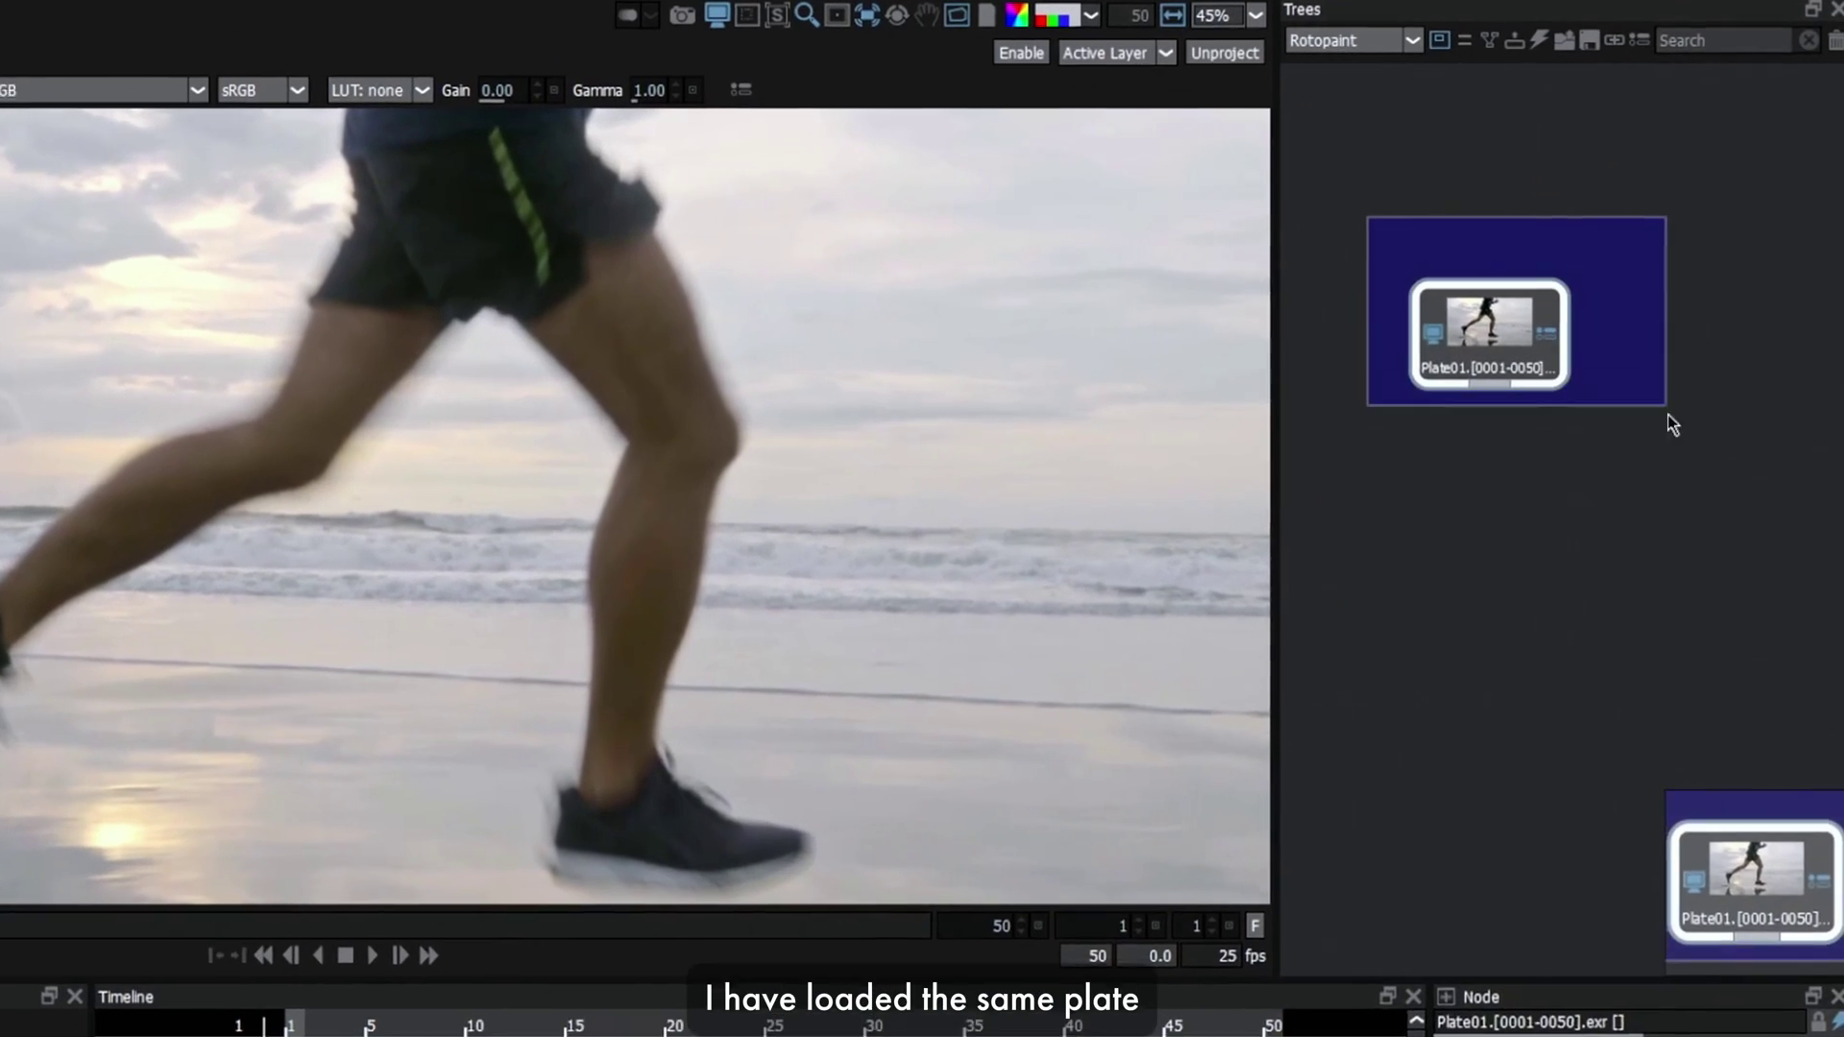
pyautogui.moveTo(1668, 415); pyautogui.dragTo(1664, 427)
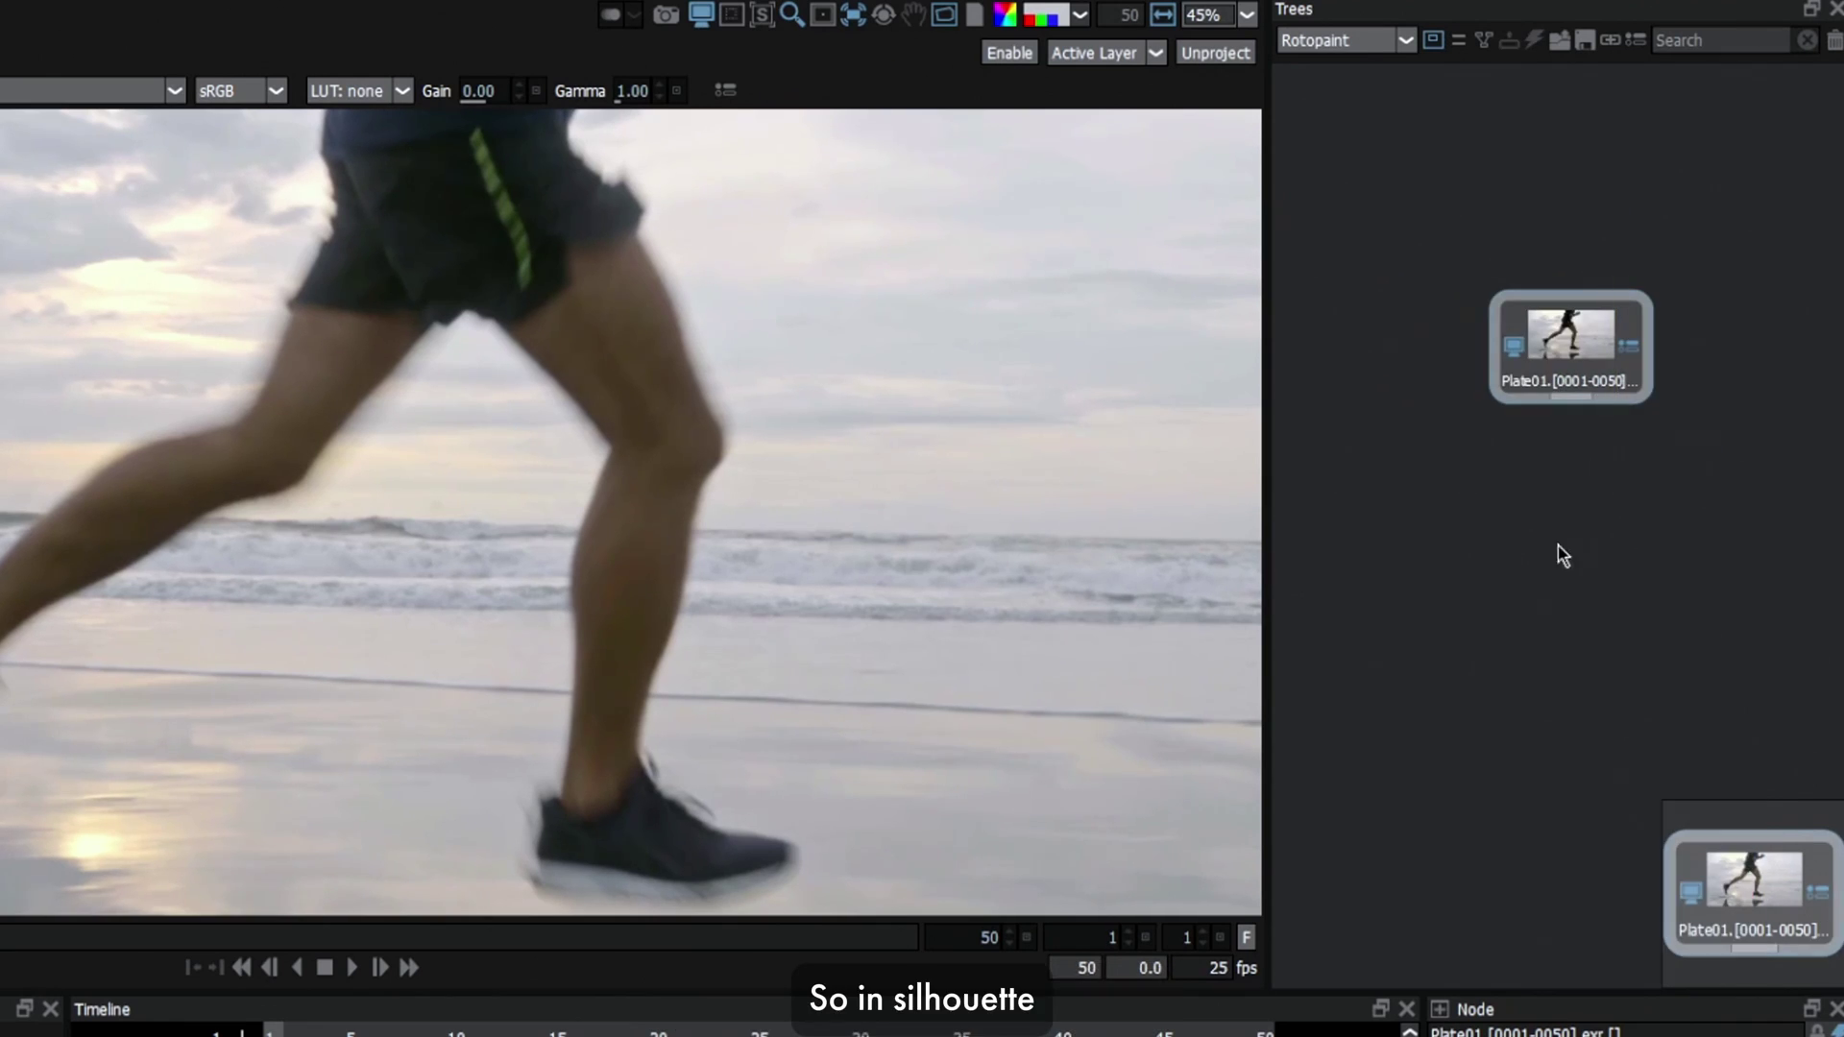
pyautogui.press('Tab')
pyautogui.write('retim')
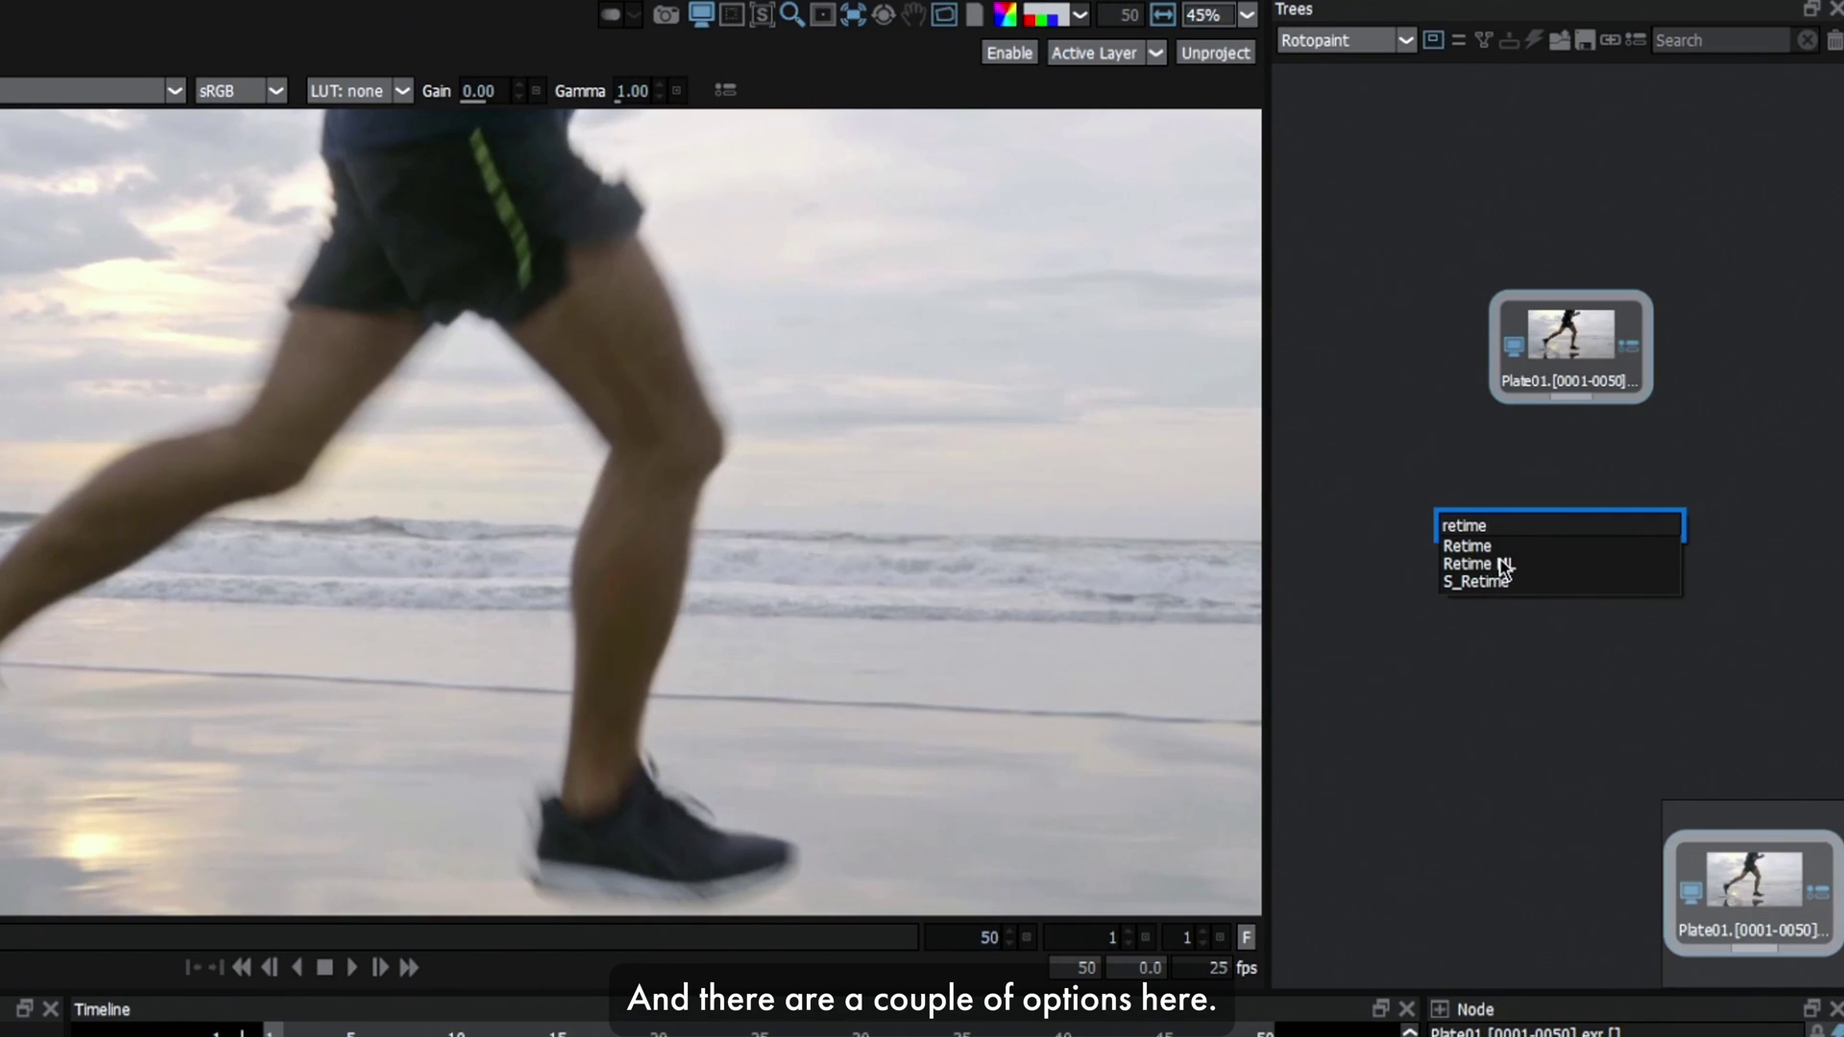
pyautogui.write('e')
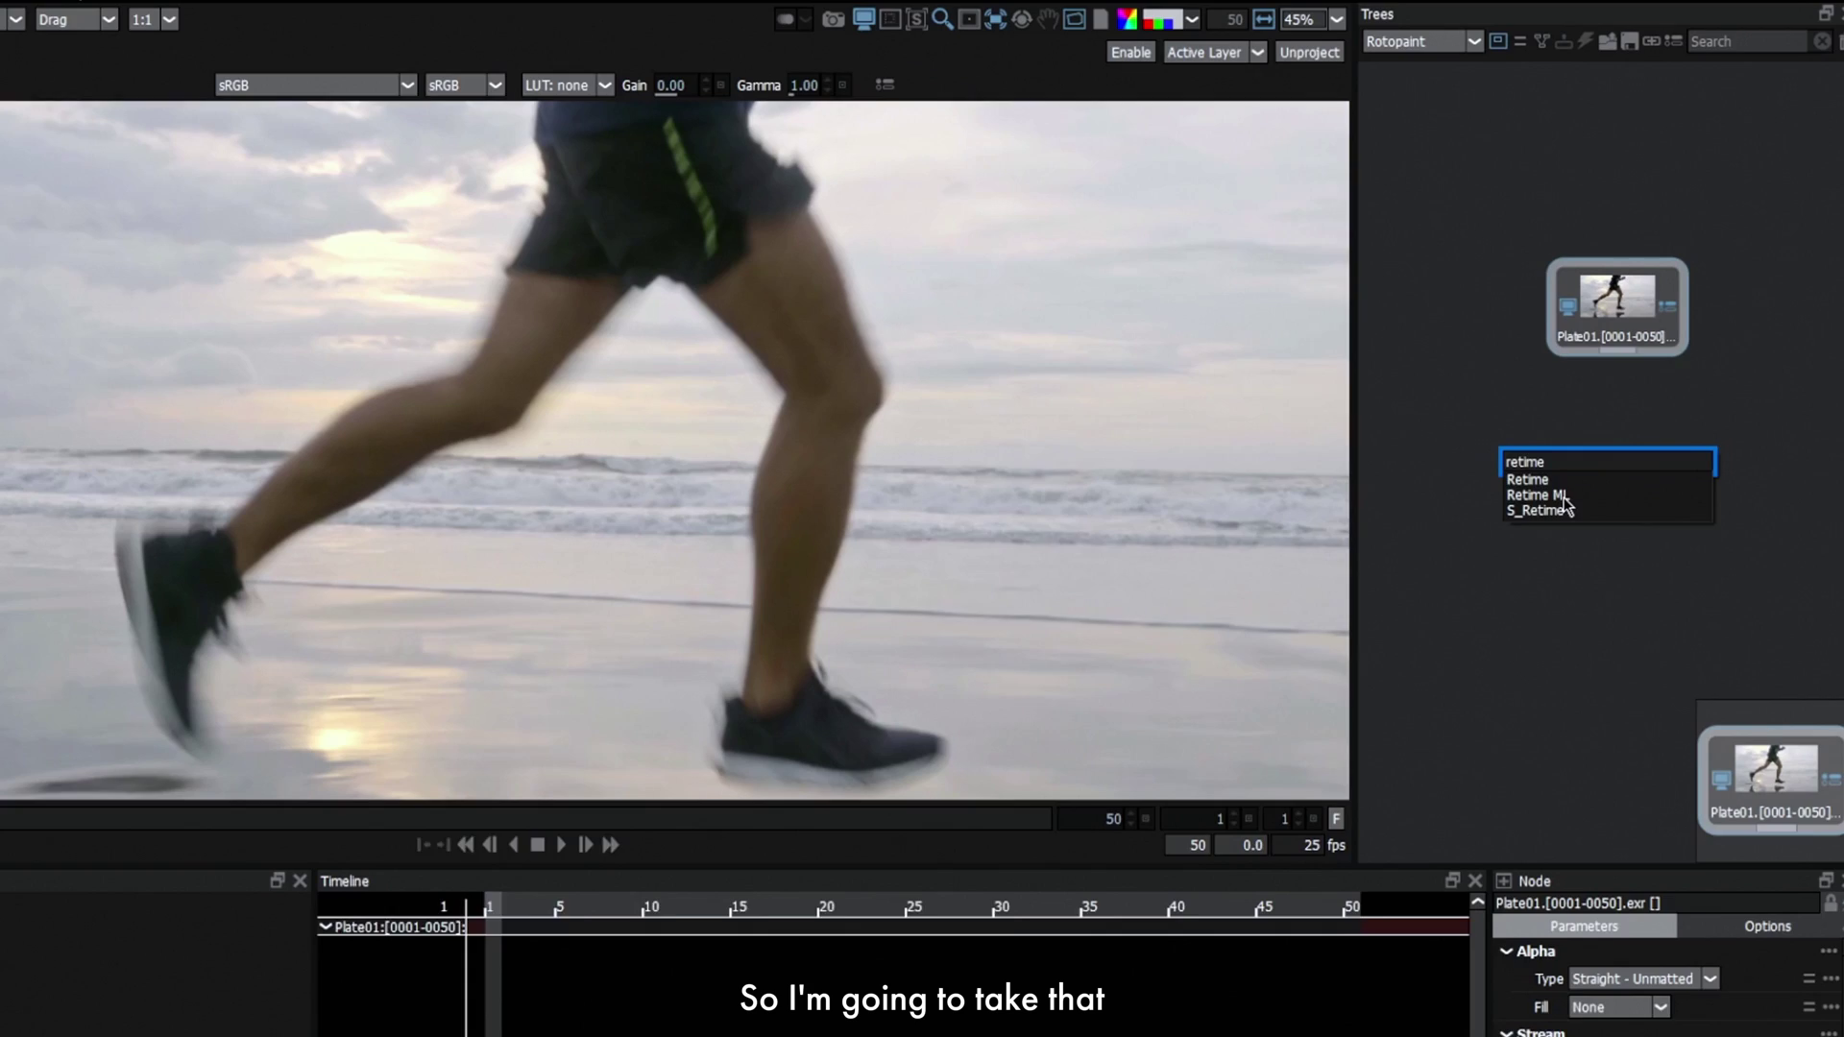
pyautogui.click(1484, 564)
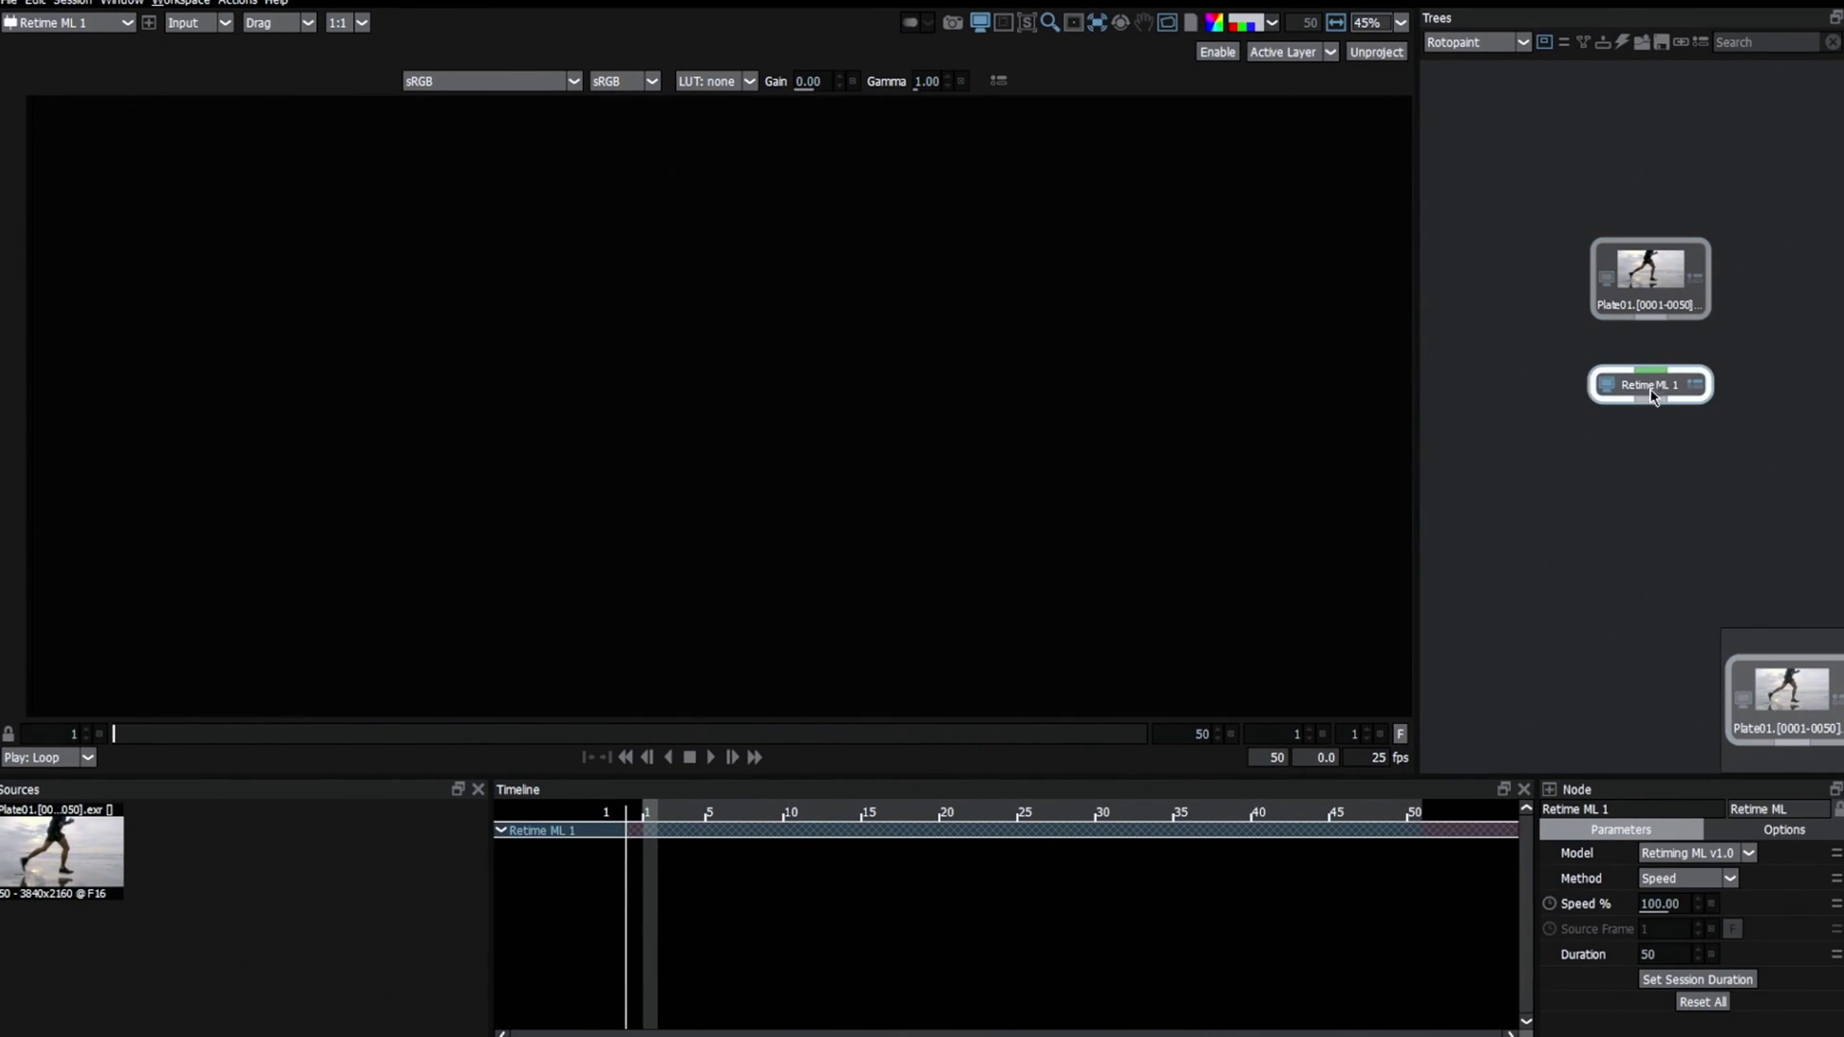
pyautogui.moveTo(1651, 391); pyautogui.dragTo(1651, 317)
pyautogui.moveTo(1637, 434); pyautogui.dragTo(1654, 417)
pyautogui.moveTo(534, 736); pyautogui.dragTo(471, 732)
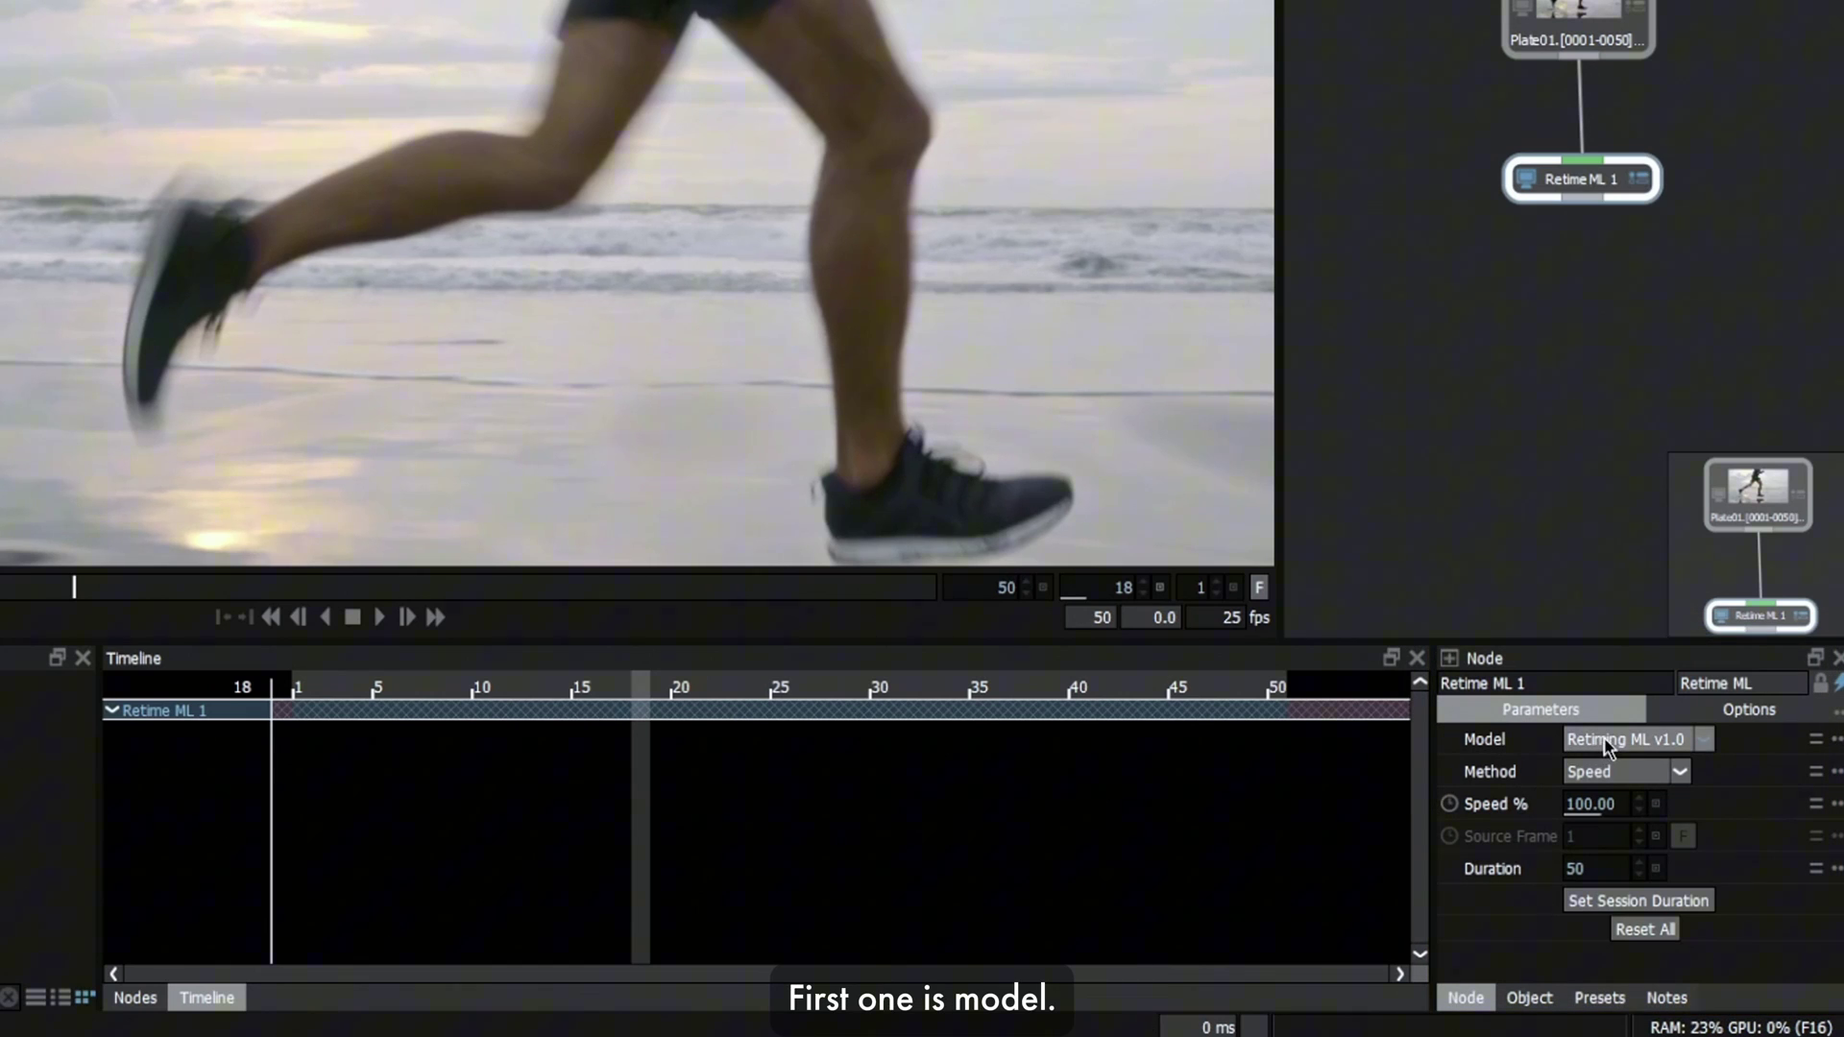
# Set the Retime ML node to model Retiming ML v1.0, method Speed and a speed of 50%.
pyautogui.click(1675, 739)
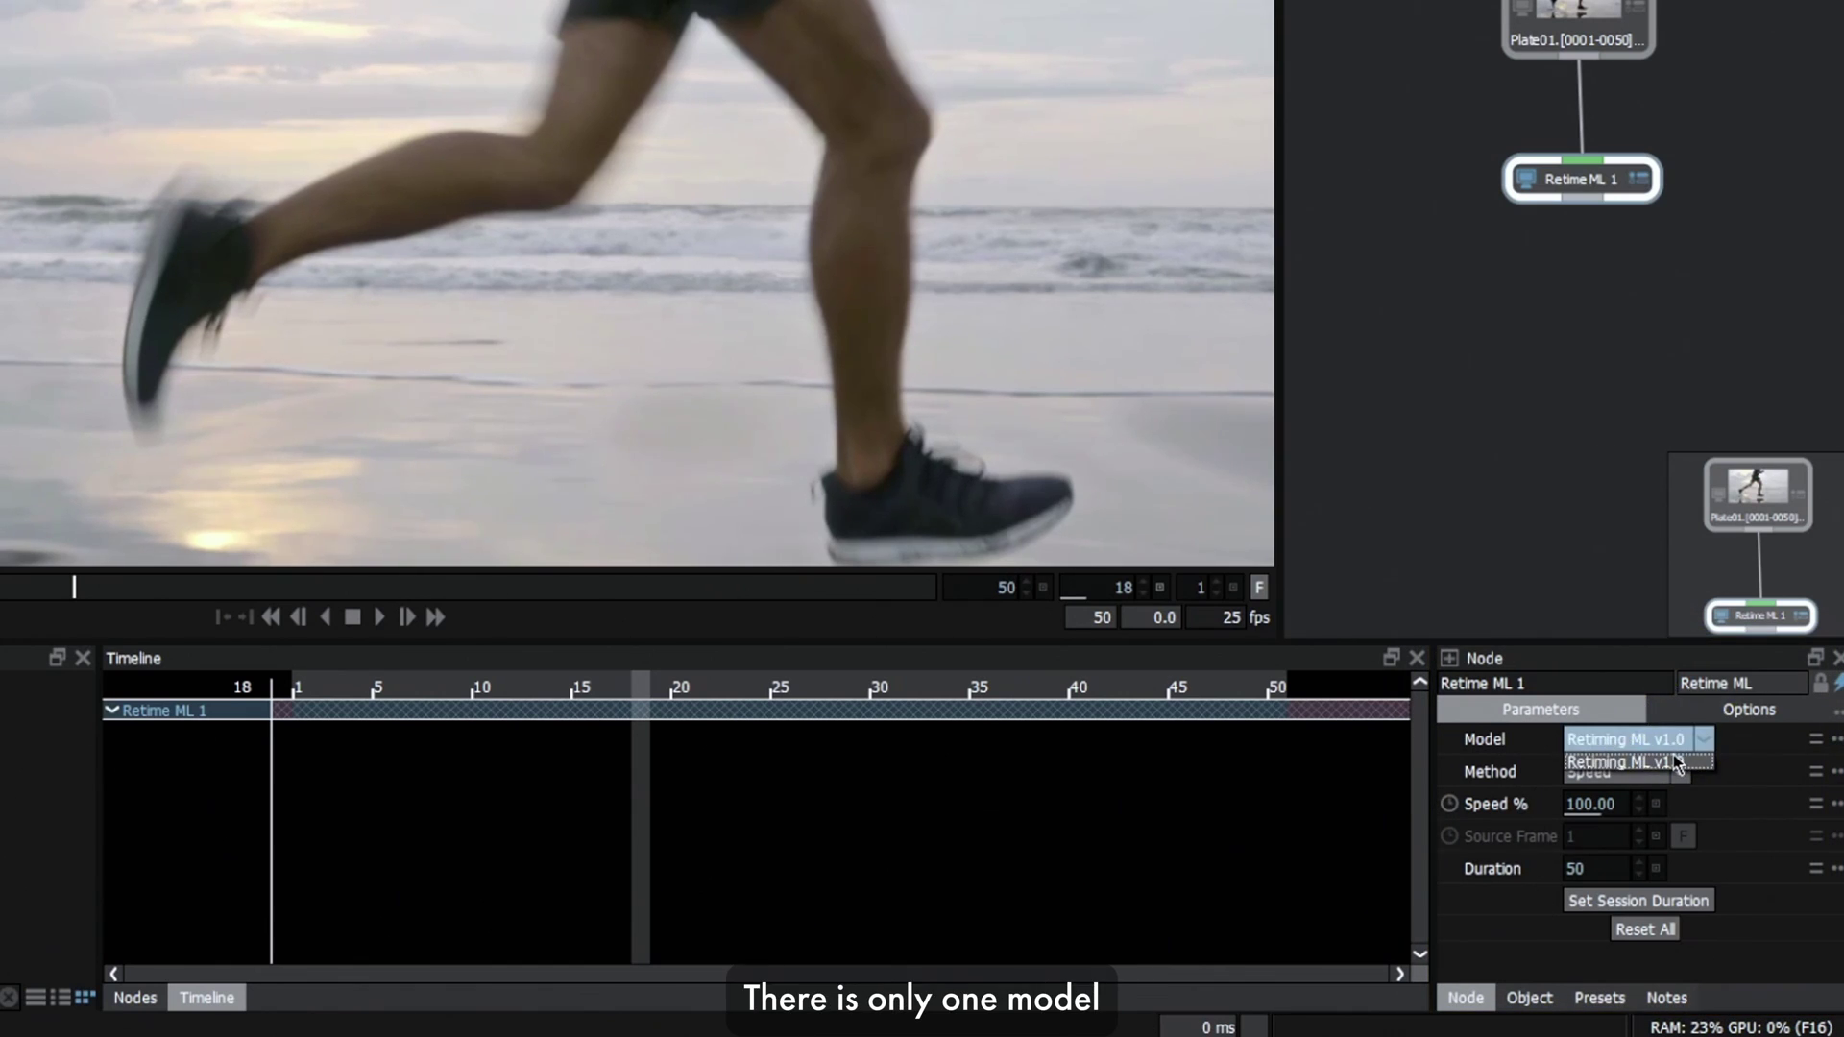
pyautogui.click(1656, 774)
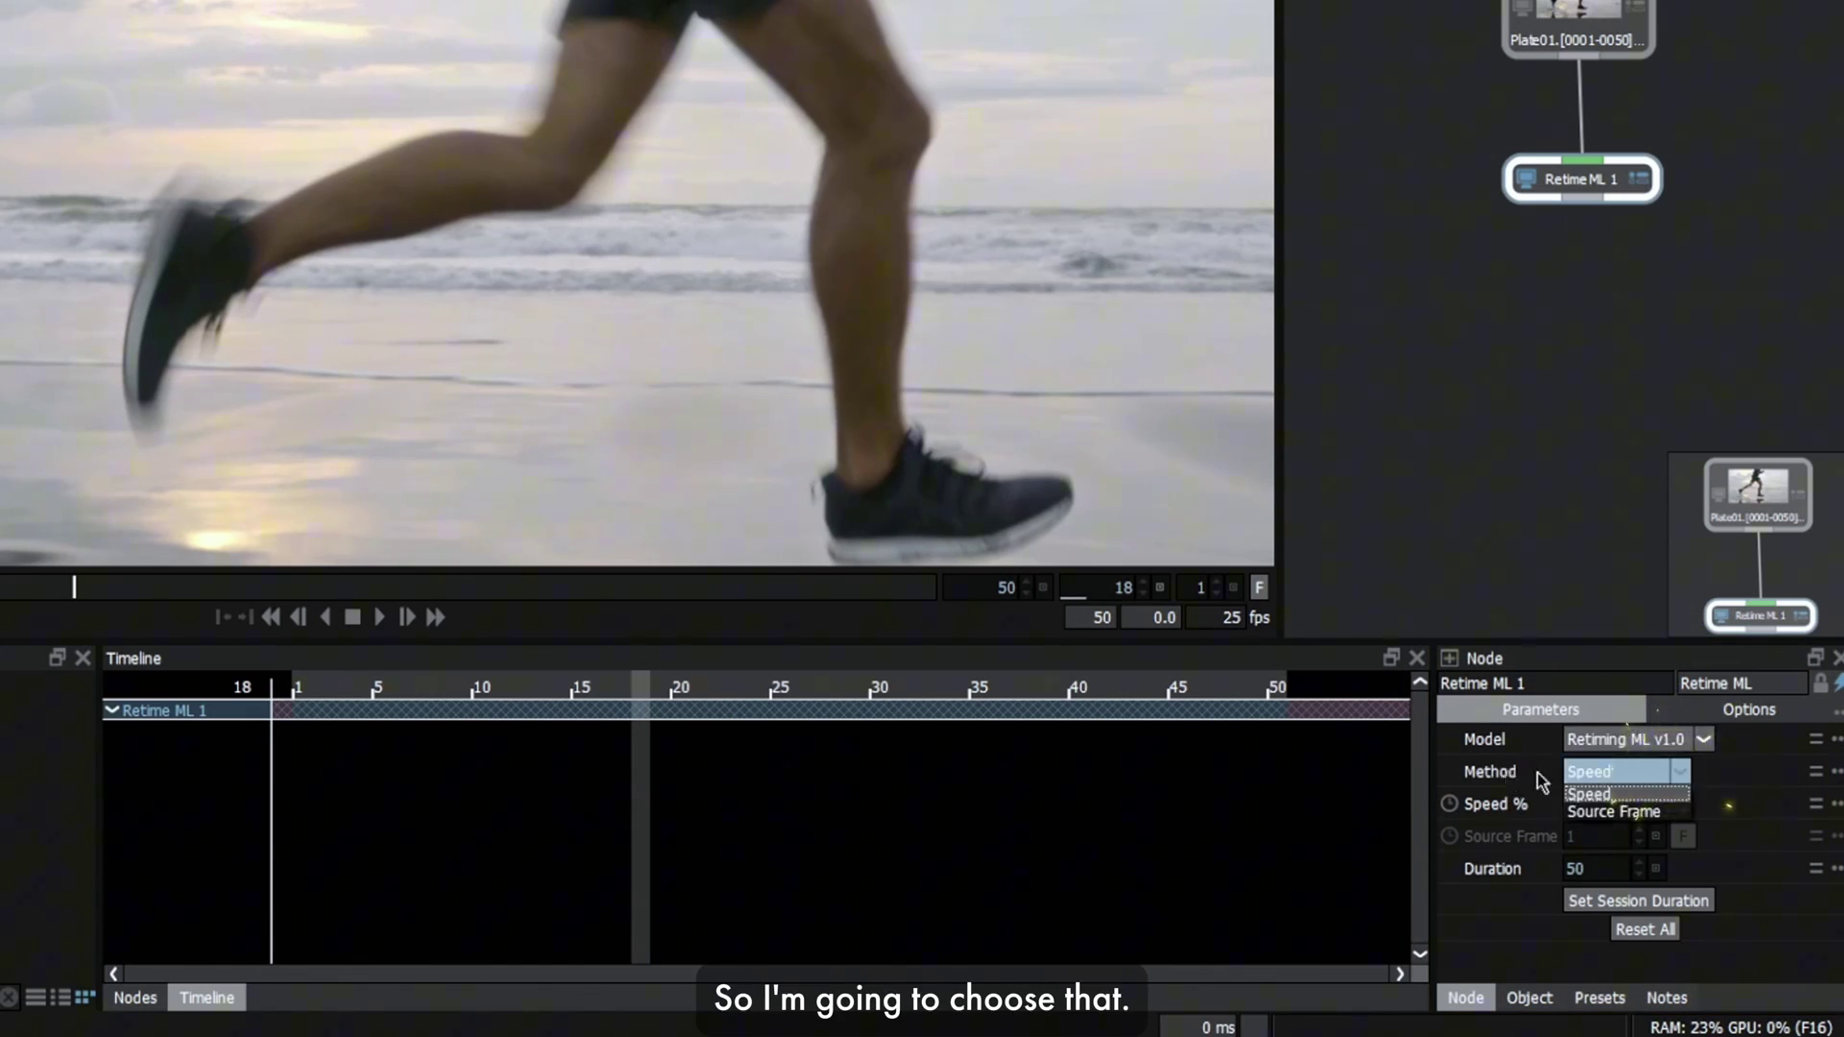
pyautogui.click(1611, 796)
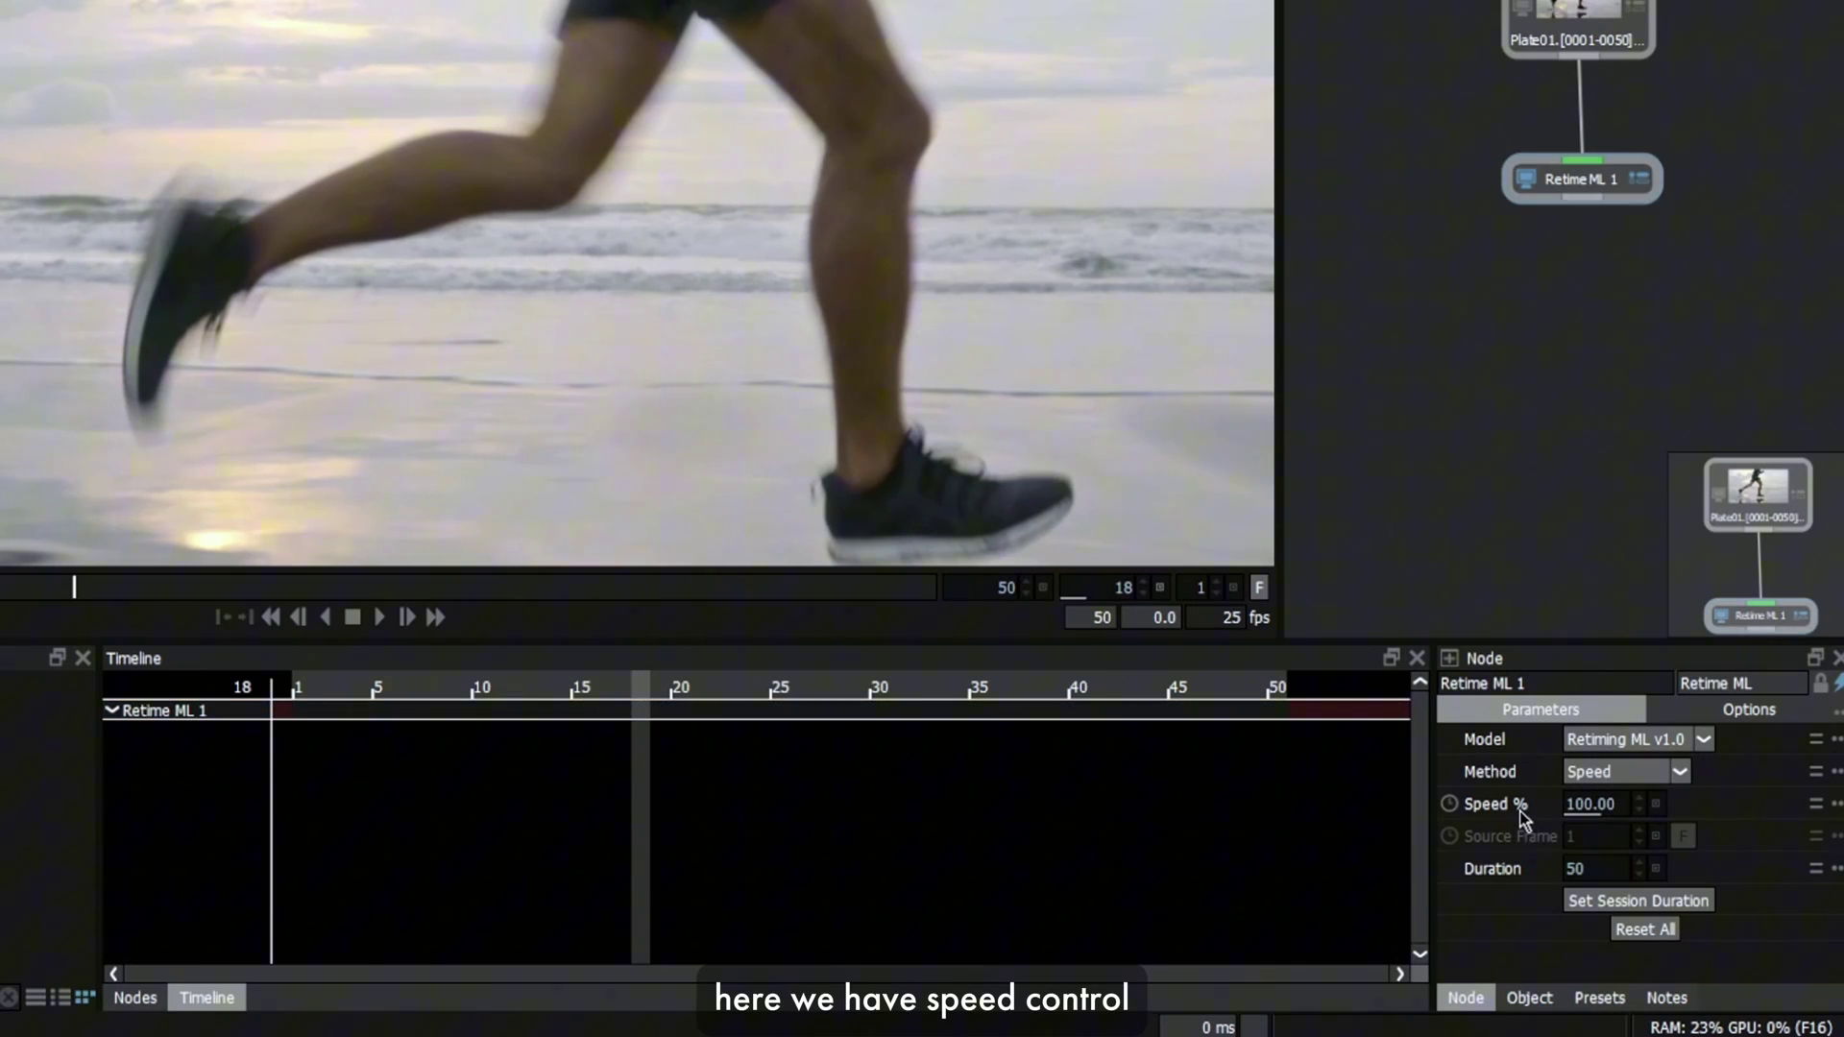
pyautogui.click(1599, 803)
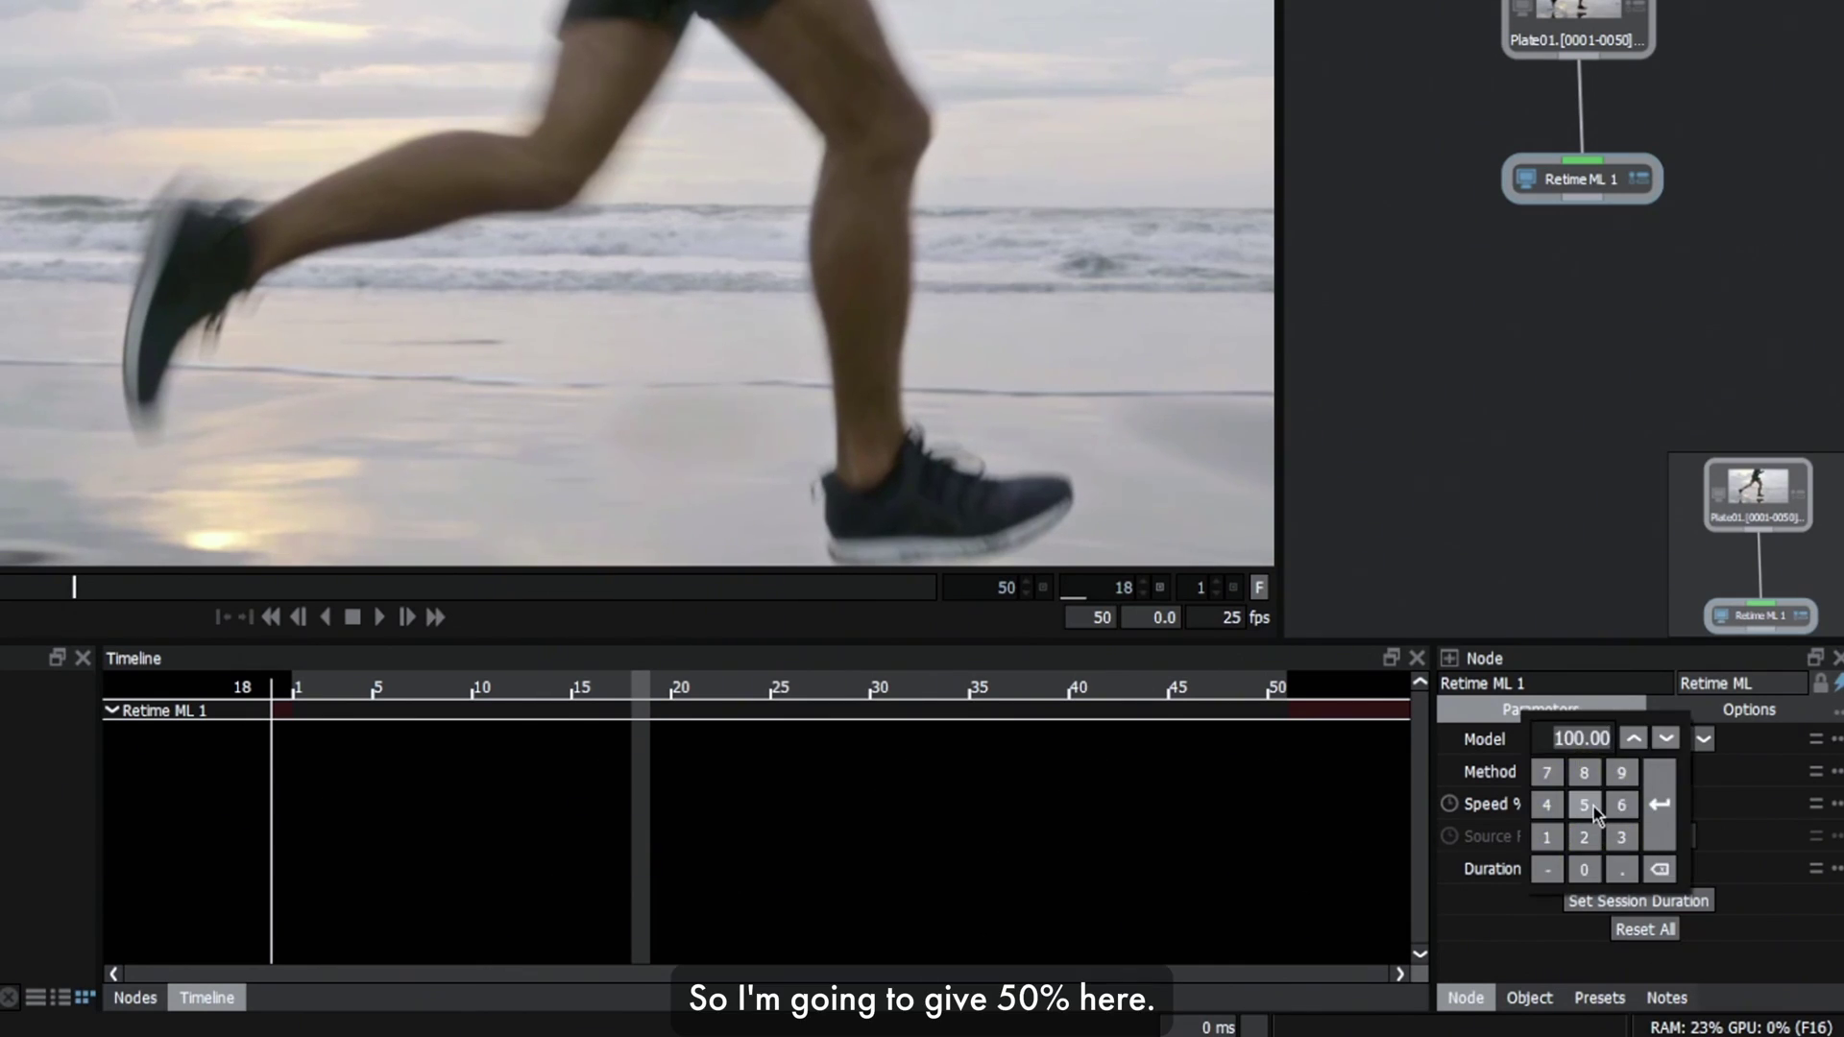
pyautogui.write('50')
pyautogui.press('Return')
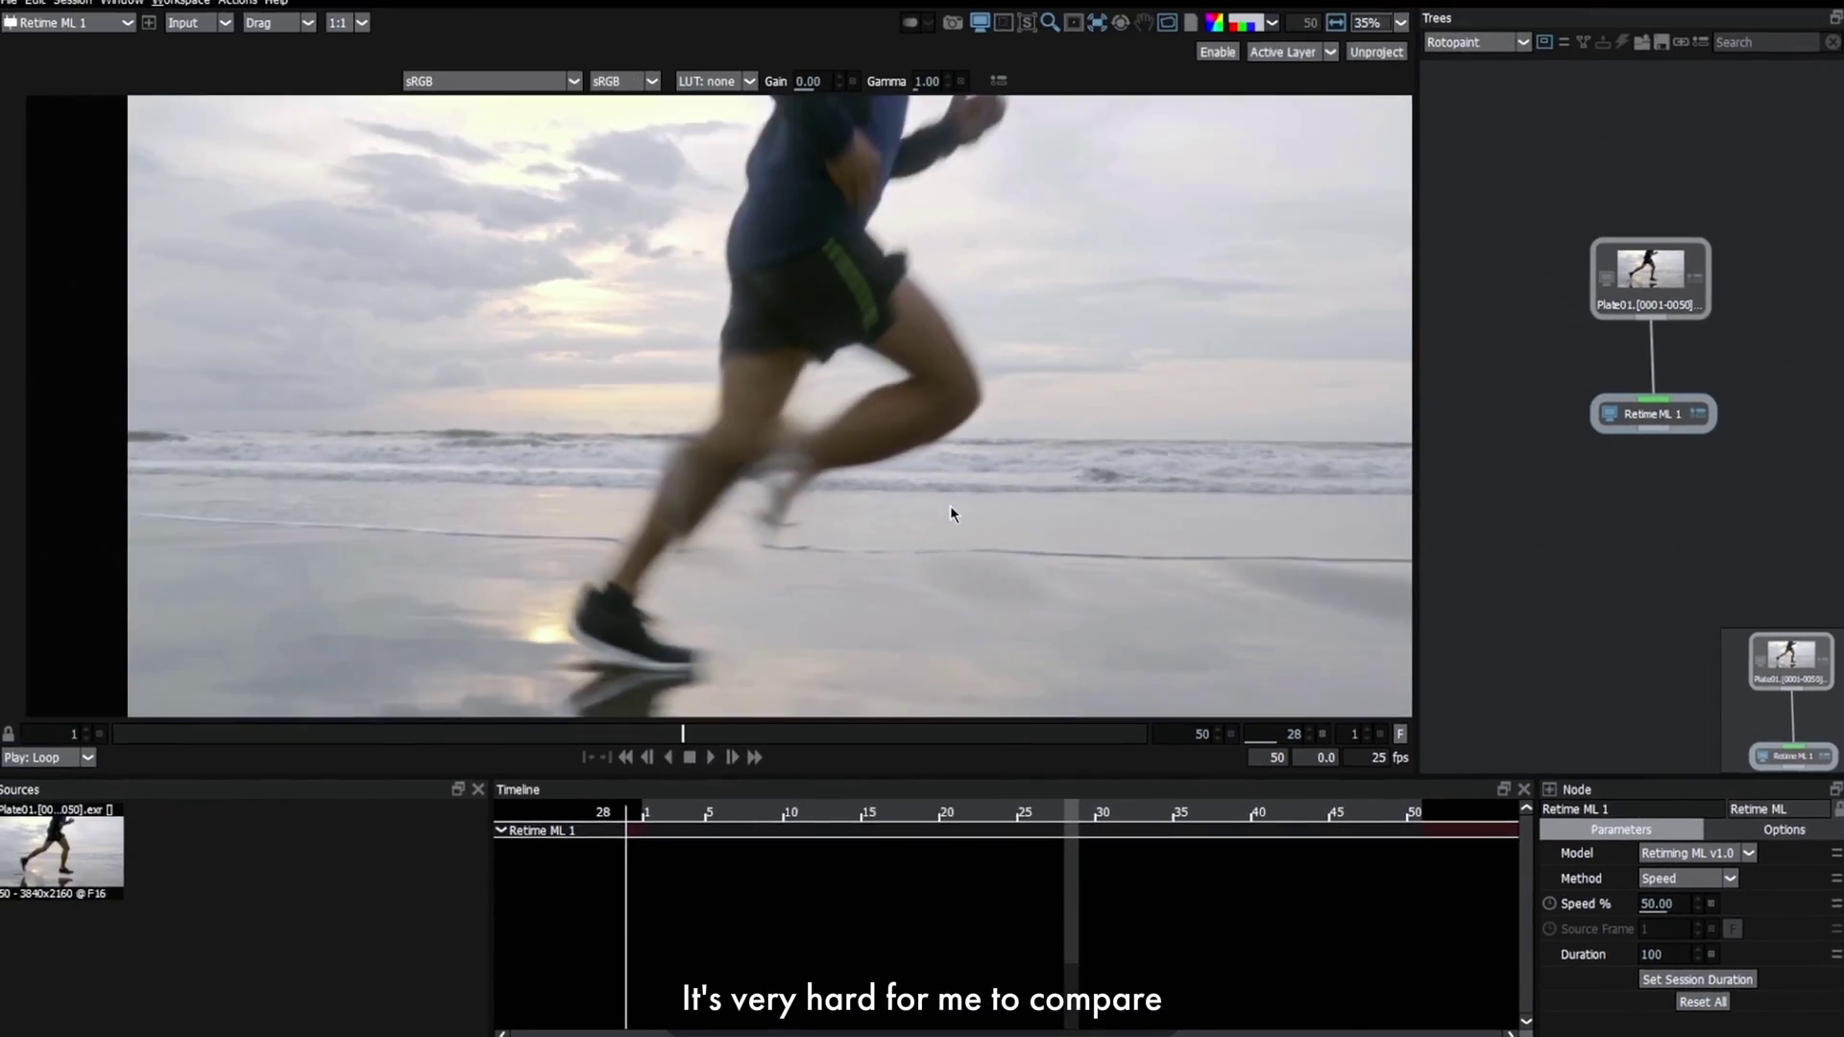
# Inspect the runner's legs in the Retime ML result at frame 28.
pyautogui.scroll(2, 949, 505)
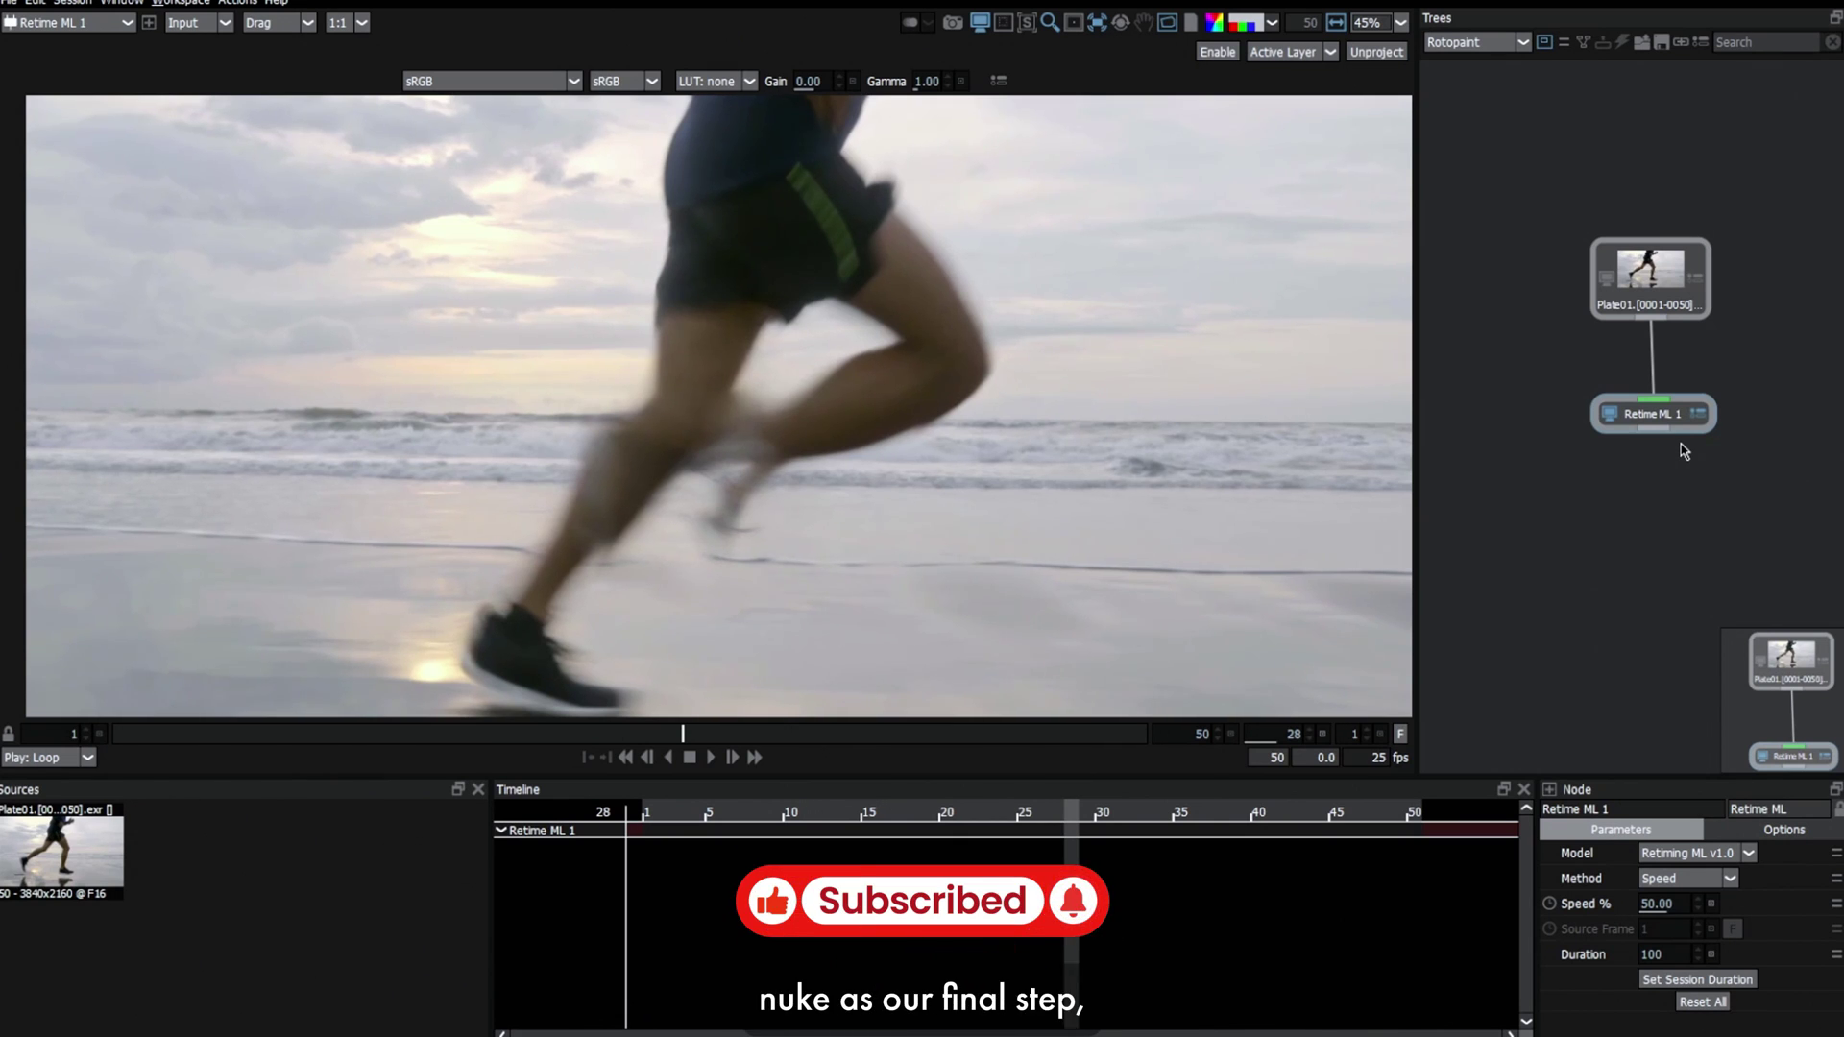
pyautogui.press('Return')
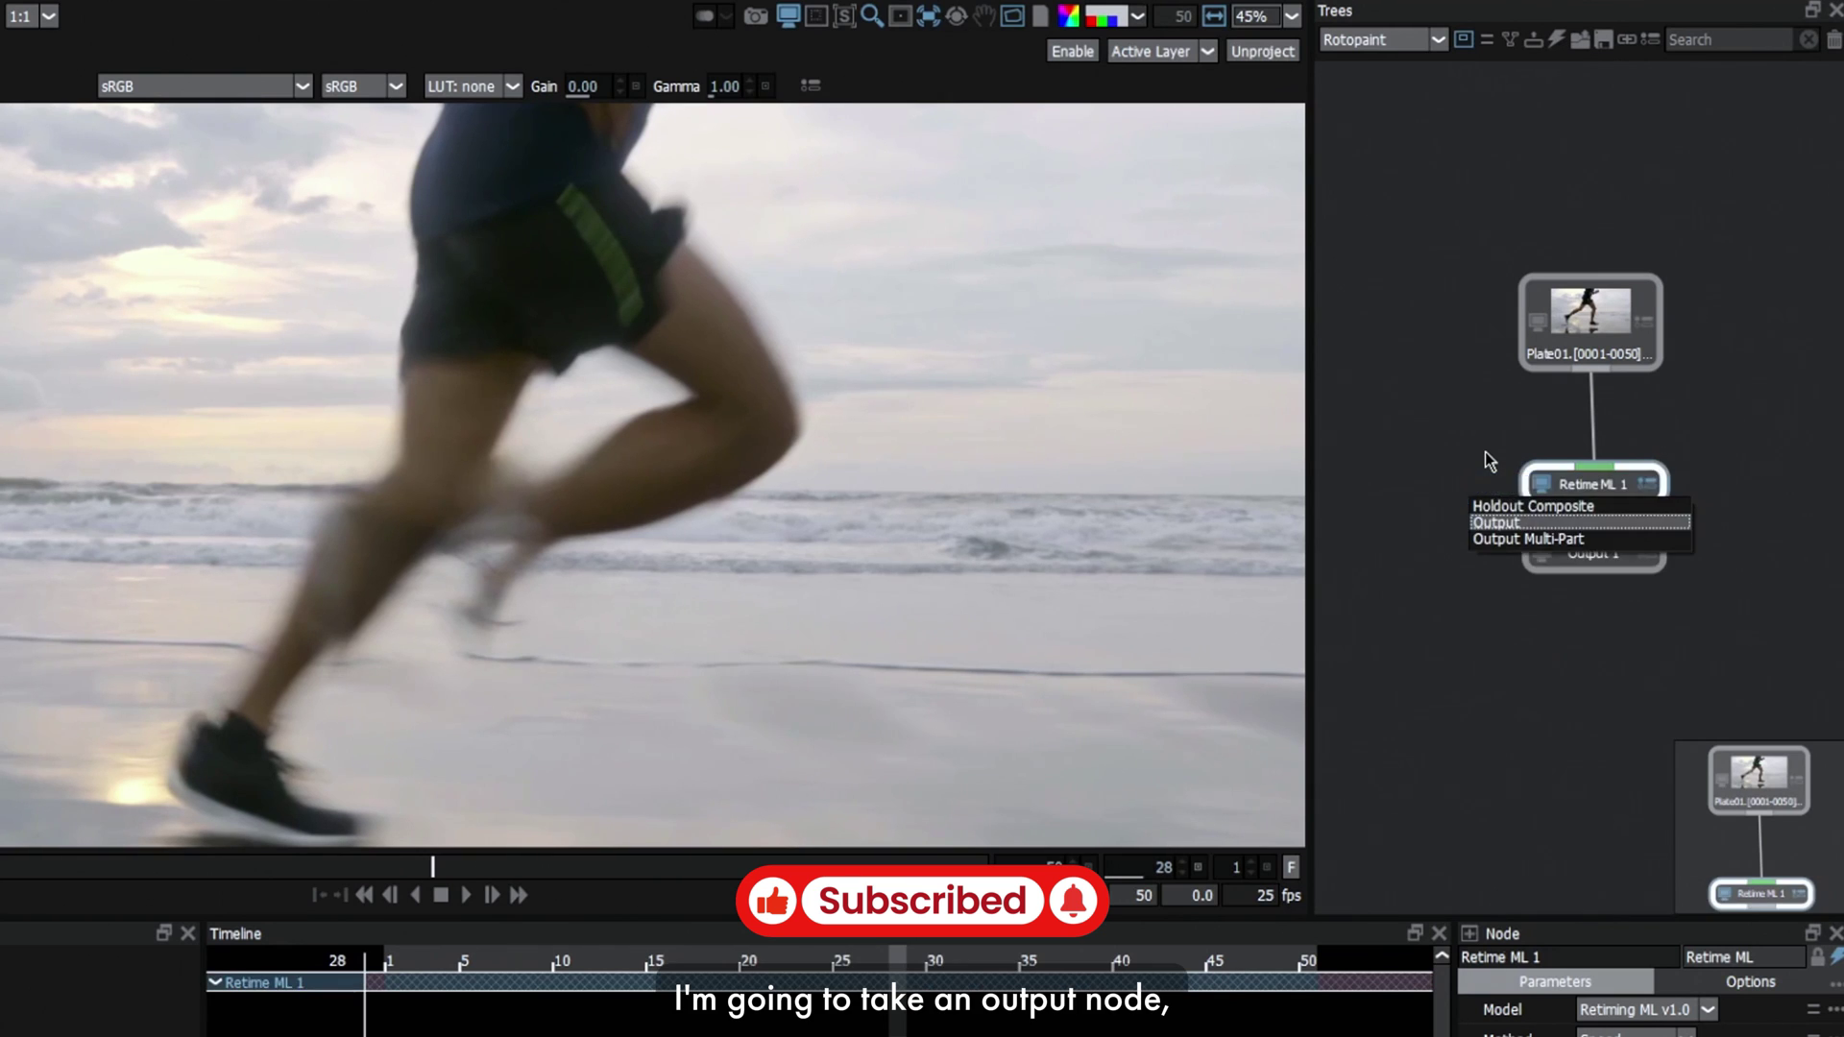
pyautogui.press('Return')
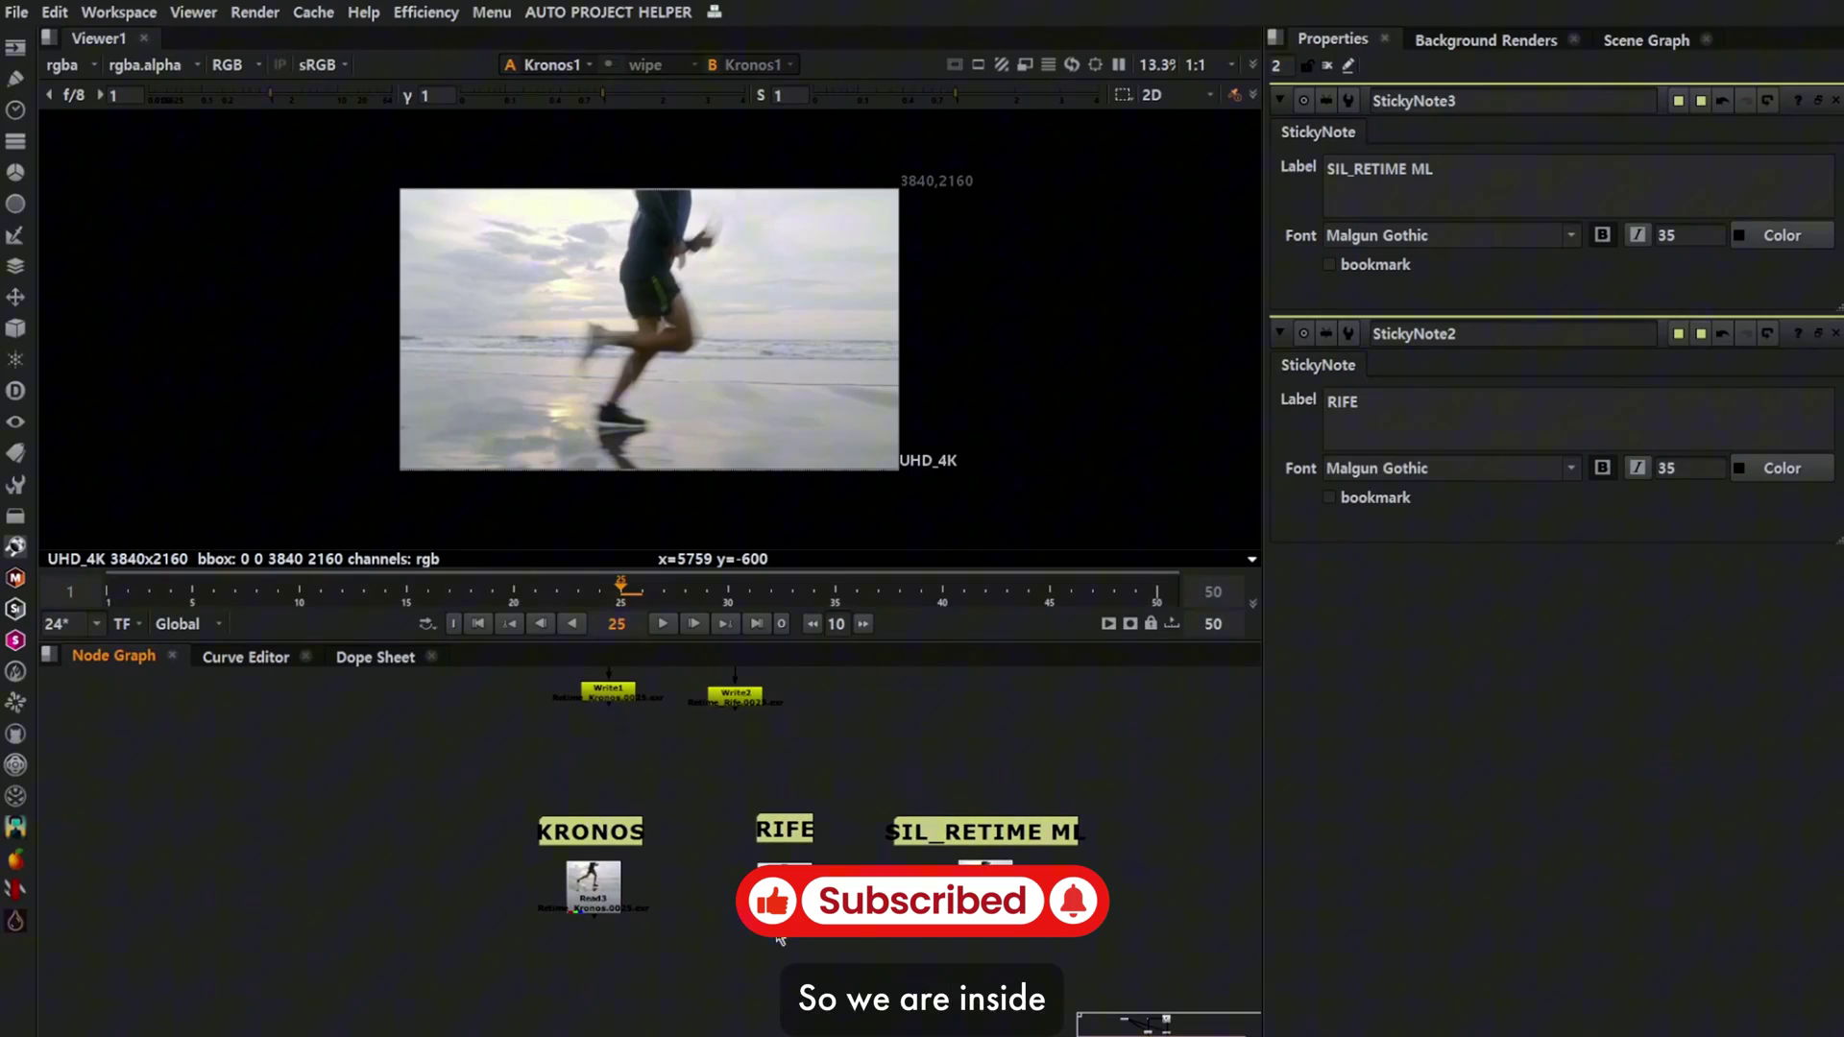
# Switch to Nuke, connect the KRONOS, RIFE and SIL_RETIME ML renders to the viewer, and inspect the Kronos result in an enlarged viewer at frame 25.
pyautogui.moveTo(764, 936); pyautogui.dragTo(776, 895, button='middle')
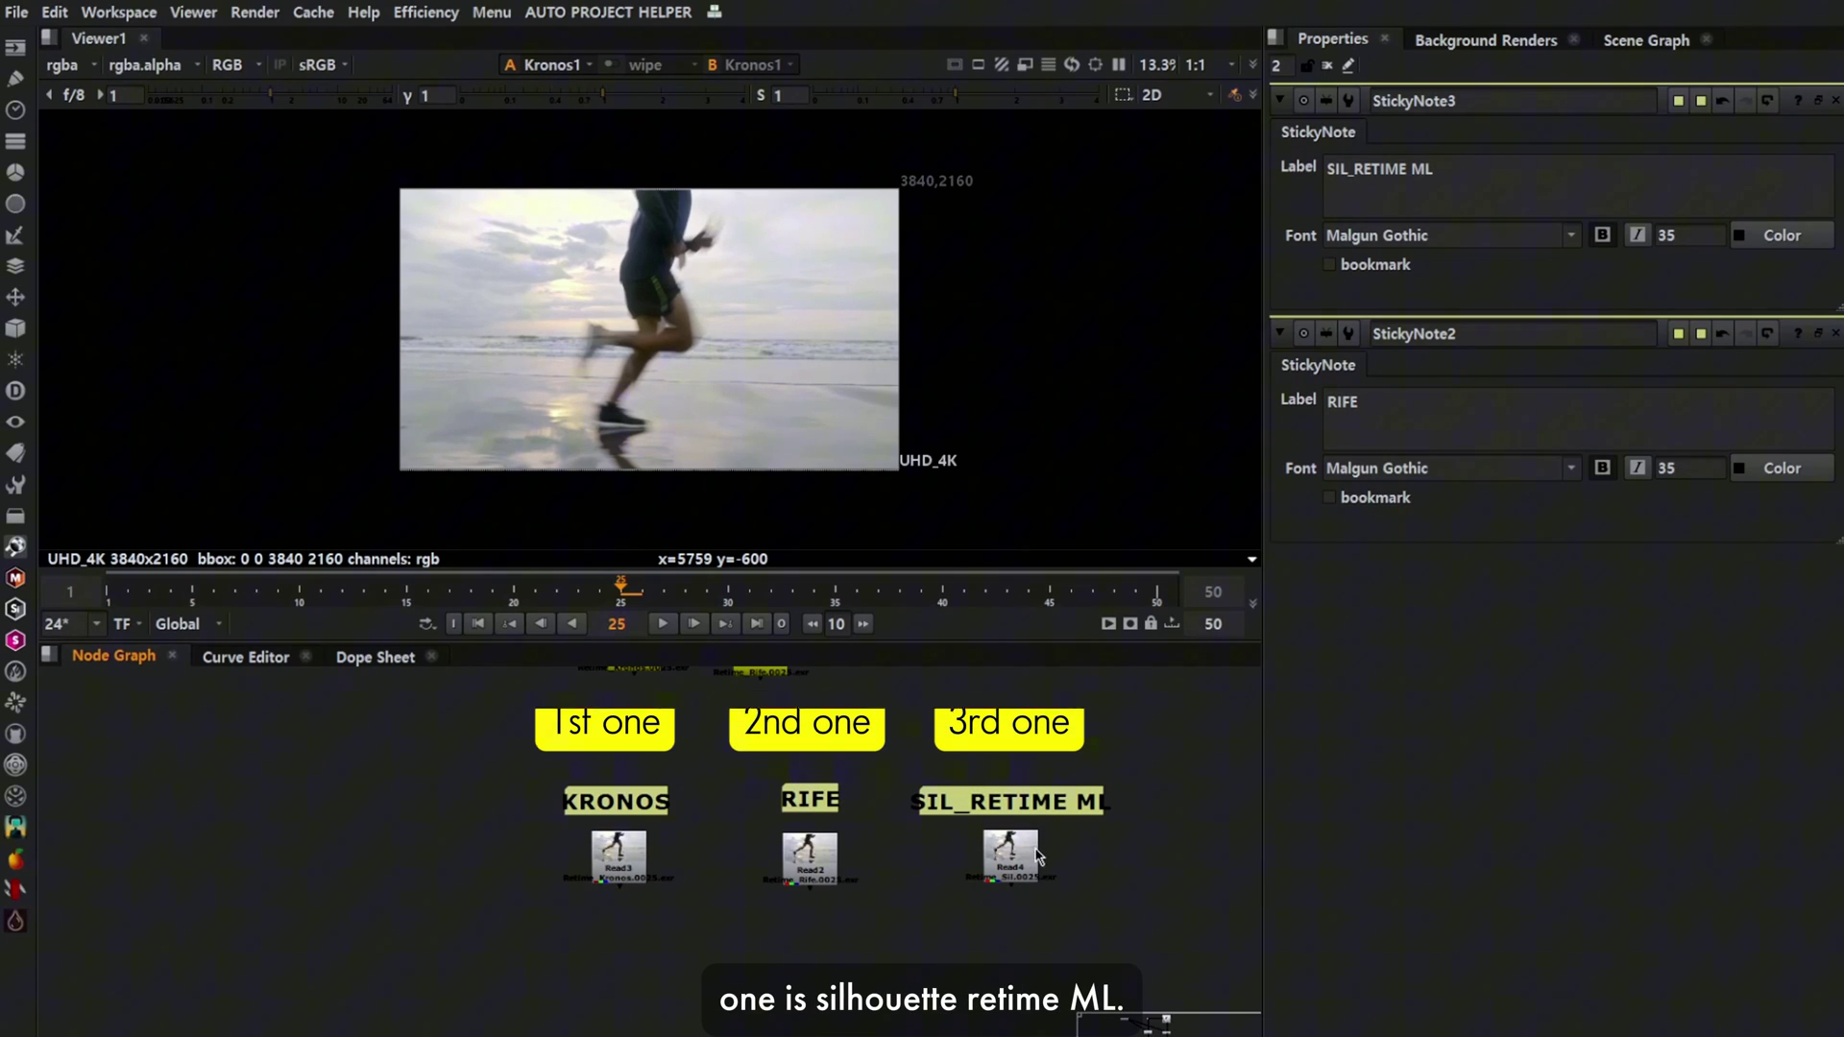
pyautogui.moveTo(747, 928)
pyautogui.mouseDown(button='middle')
pyautogui.moveTo(786, 911)
pyautogui.moveTo(735, 919)
pyautogui.mouseUp(button='middle')
pyautogui.scroll(2, 641, 371)
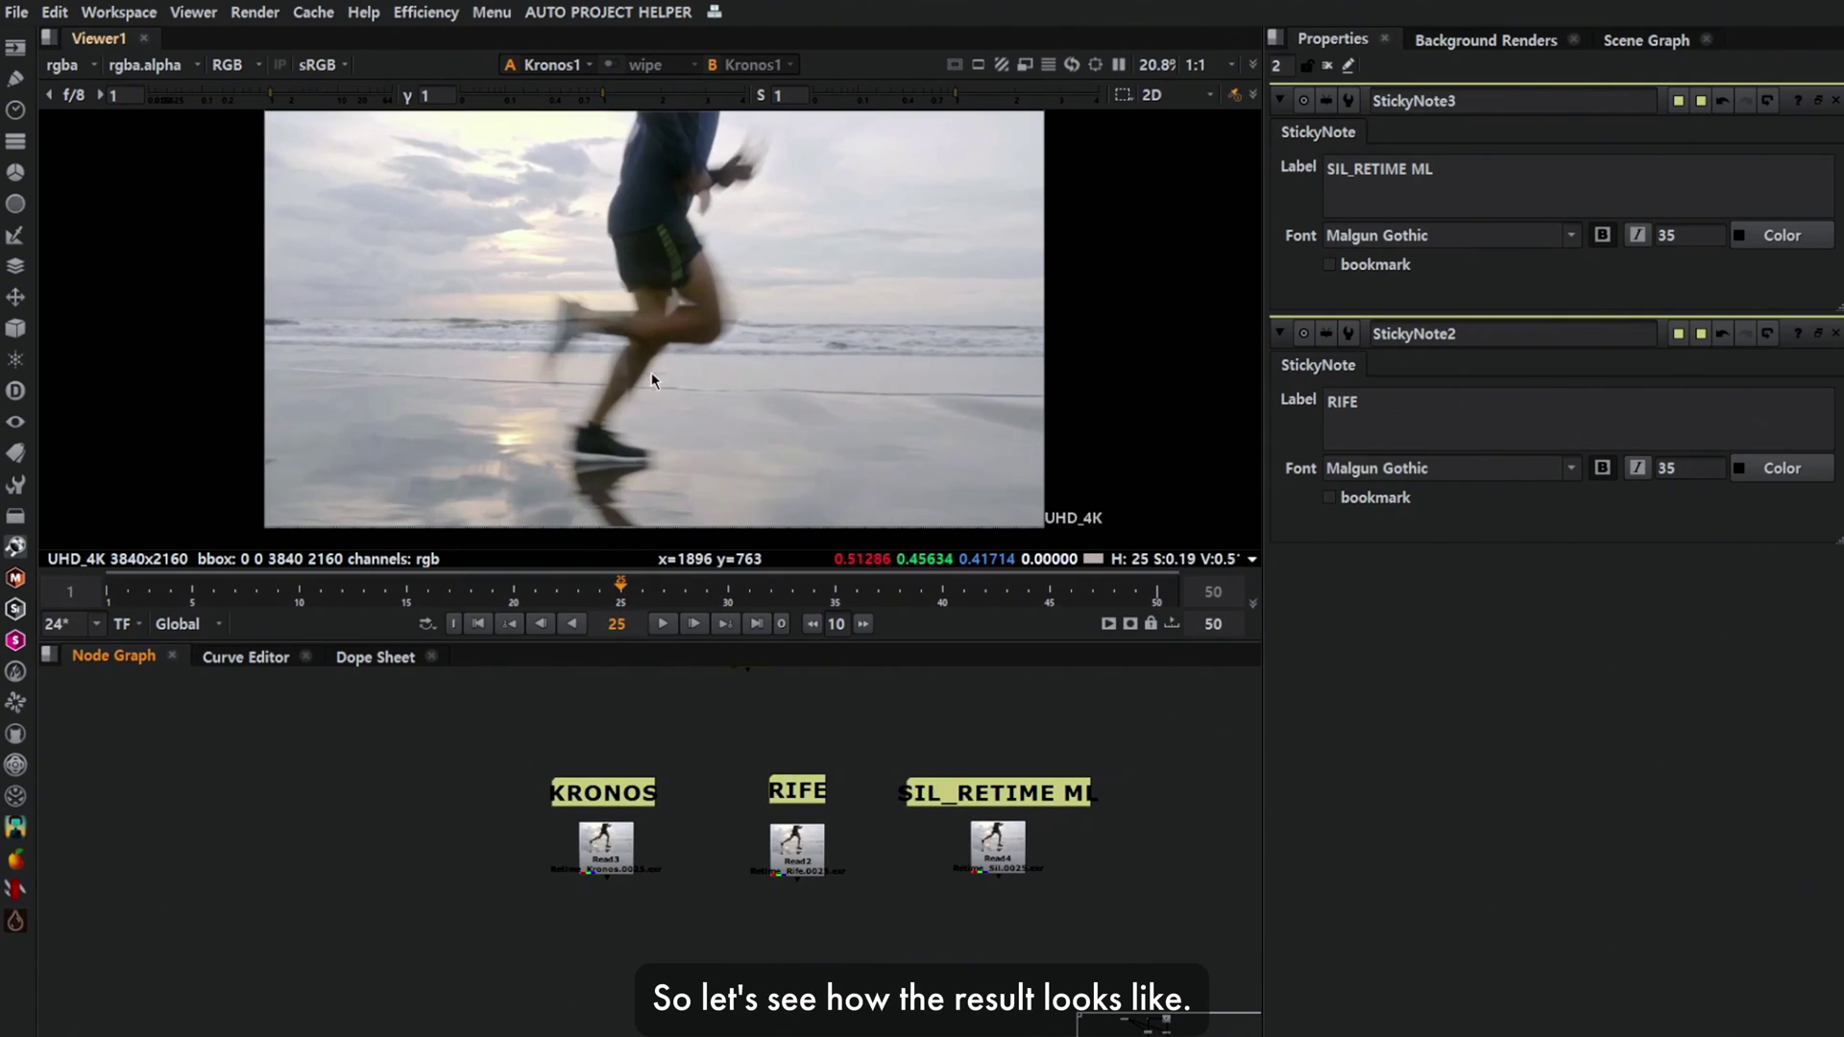
pyautogui.moveTo(739, 360); pyautogui.dragTo(777, 348, button='middle')
pyautogui.press('1')
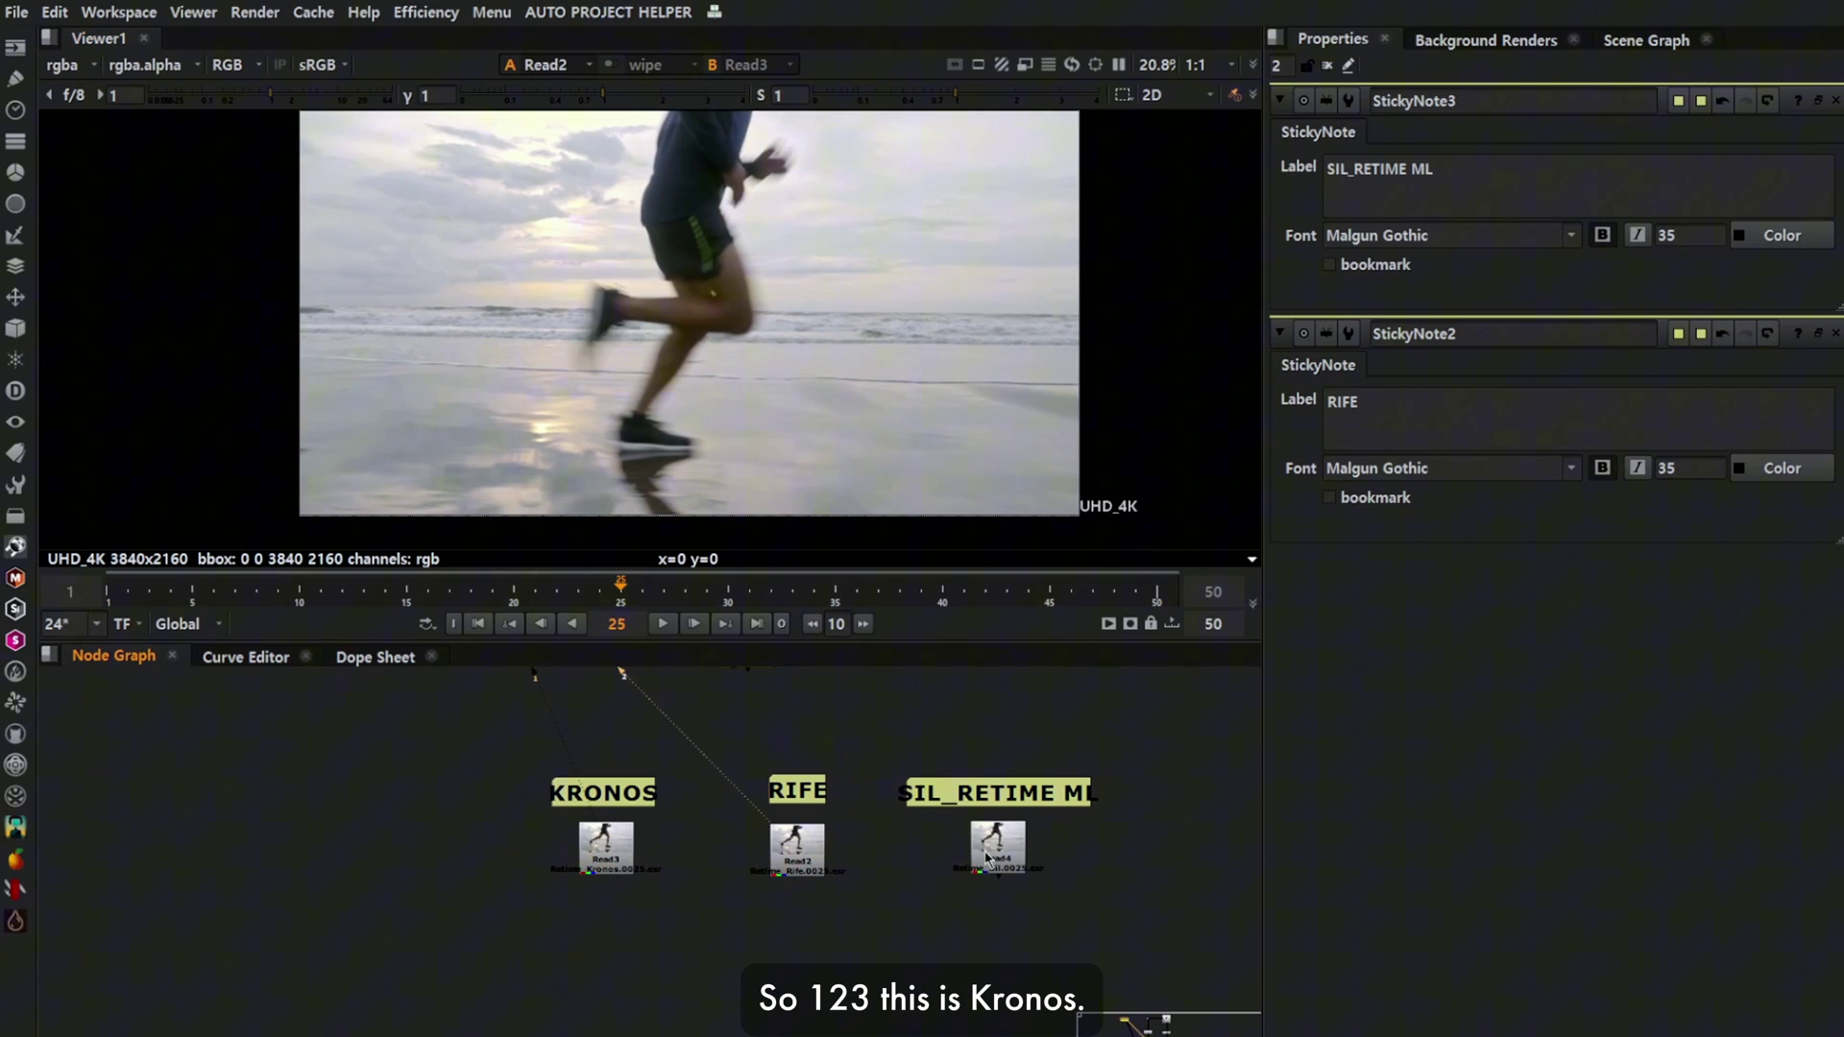
pyautogui.press('space')
pyautogui.scroll(3, 951, 589)
pyautogui.scroll(-2, 945, 597)
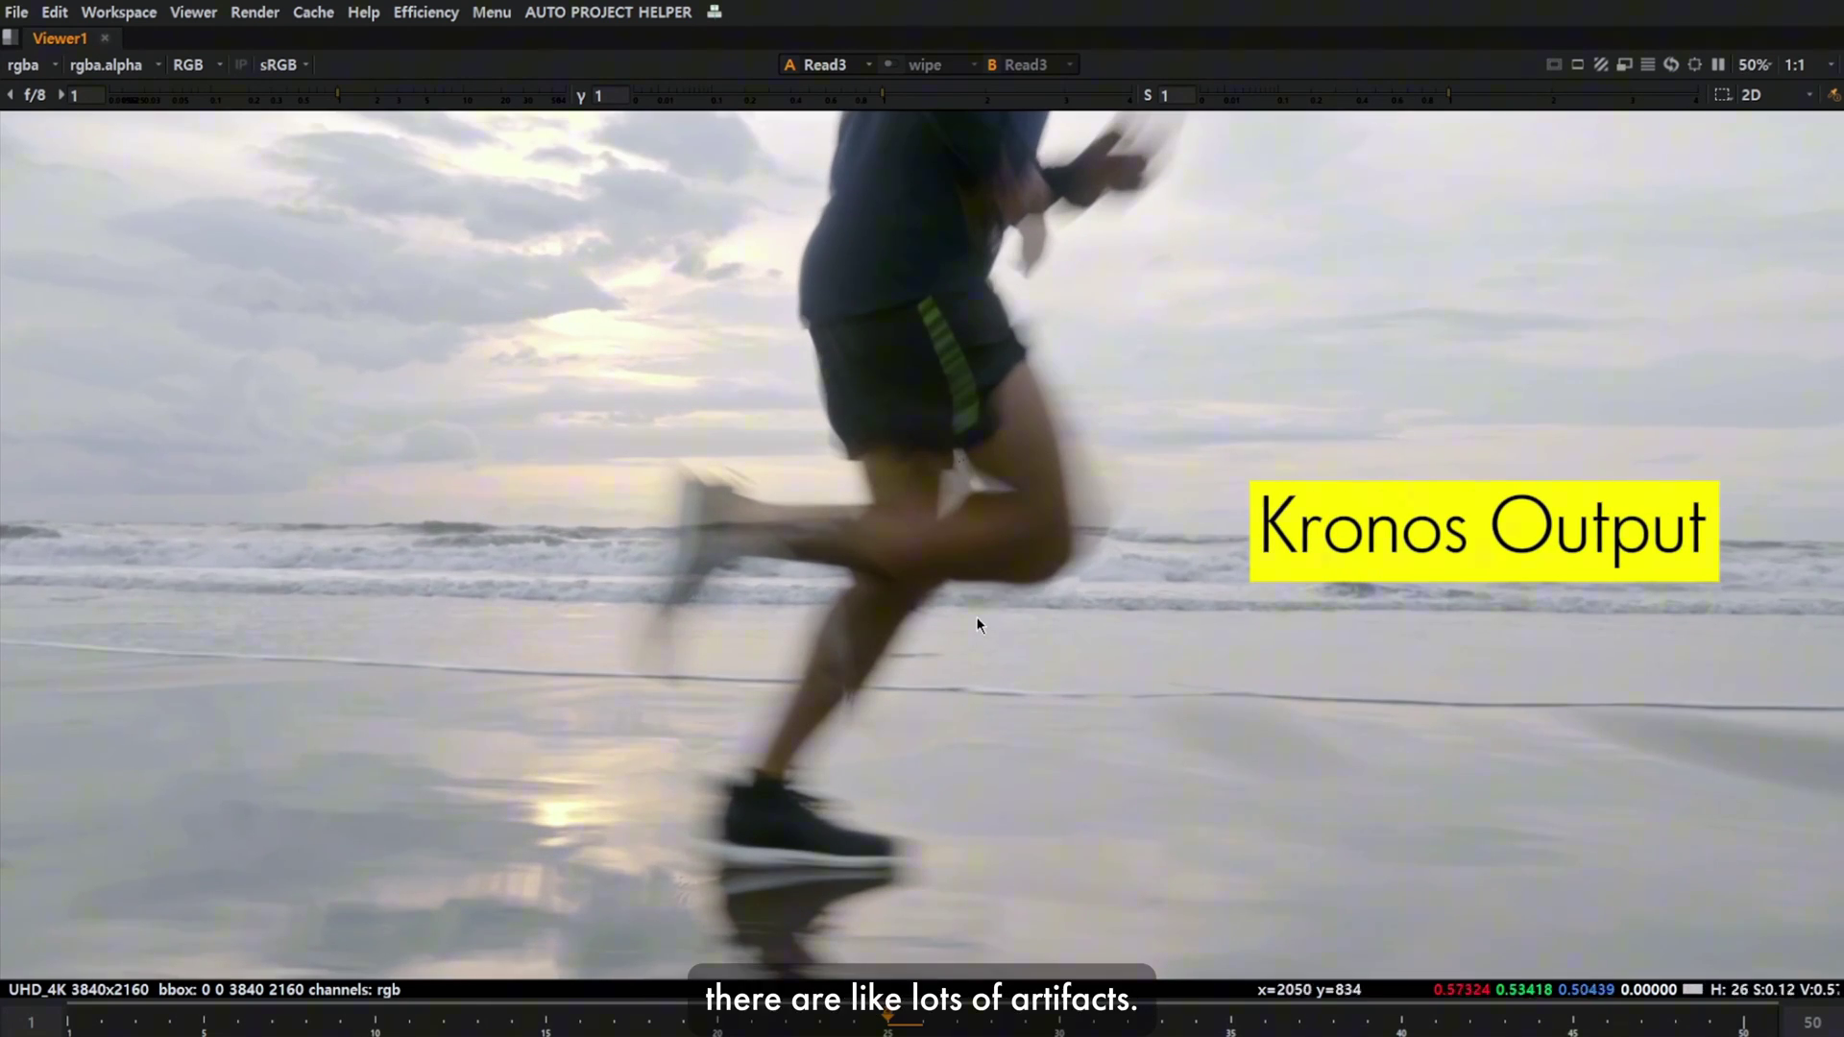
# Compare the runner's legs in the RIFE and Retime ML renders at frame 25.
pyautogui.press('2')
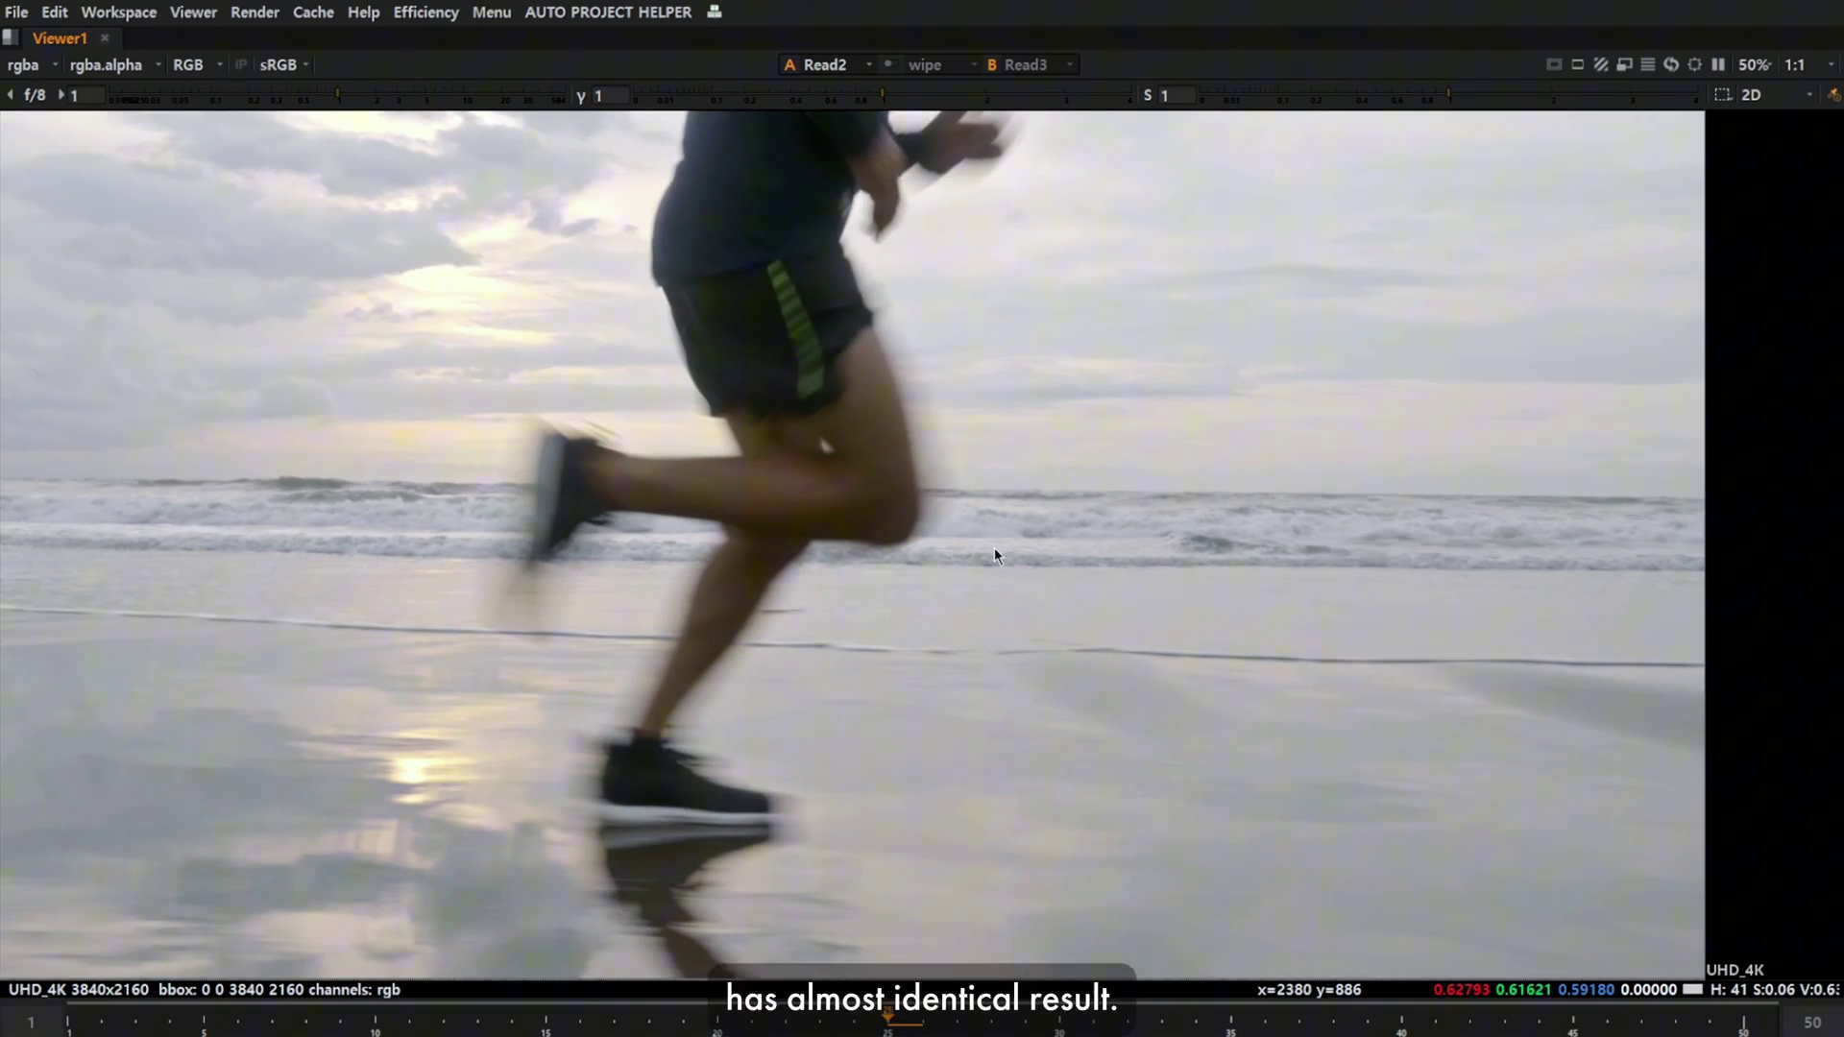
pyautogui.scroll(2, 966, 588)
pyautogui.press('4')
pyautogui.scroll(2, 967, 581)
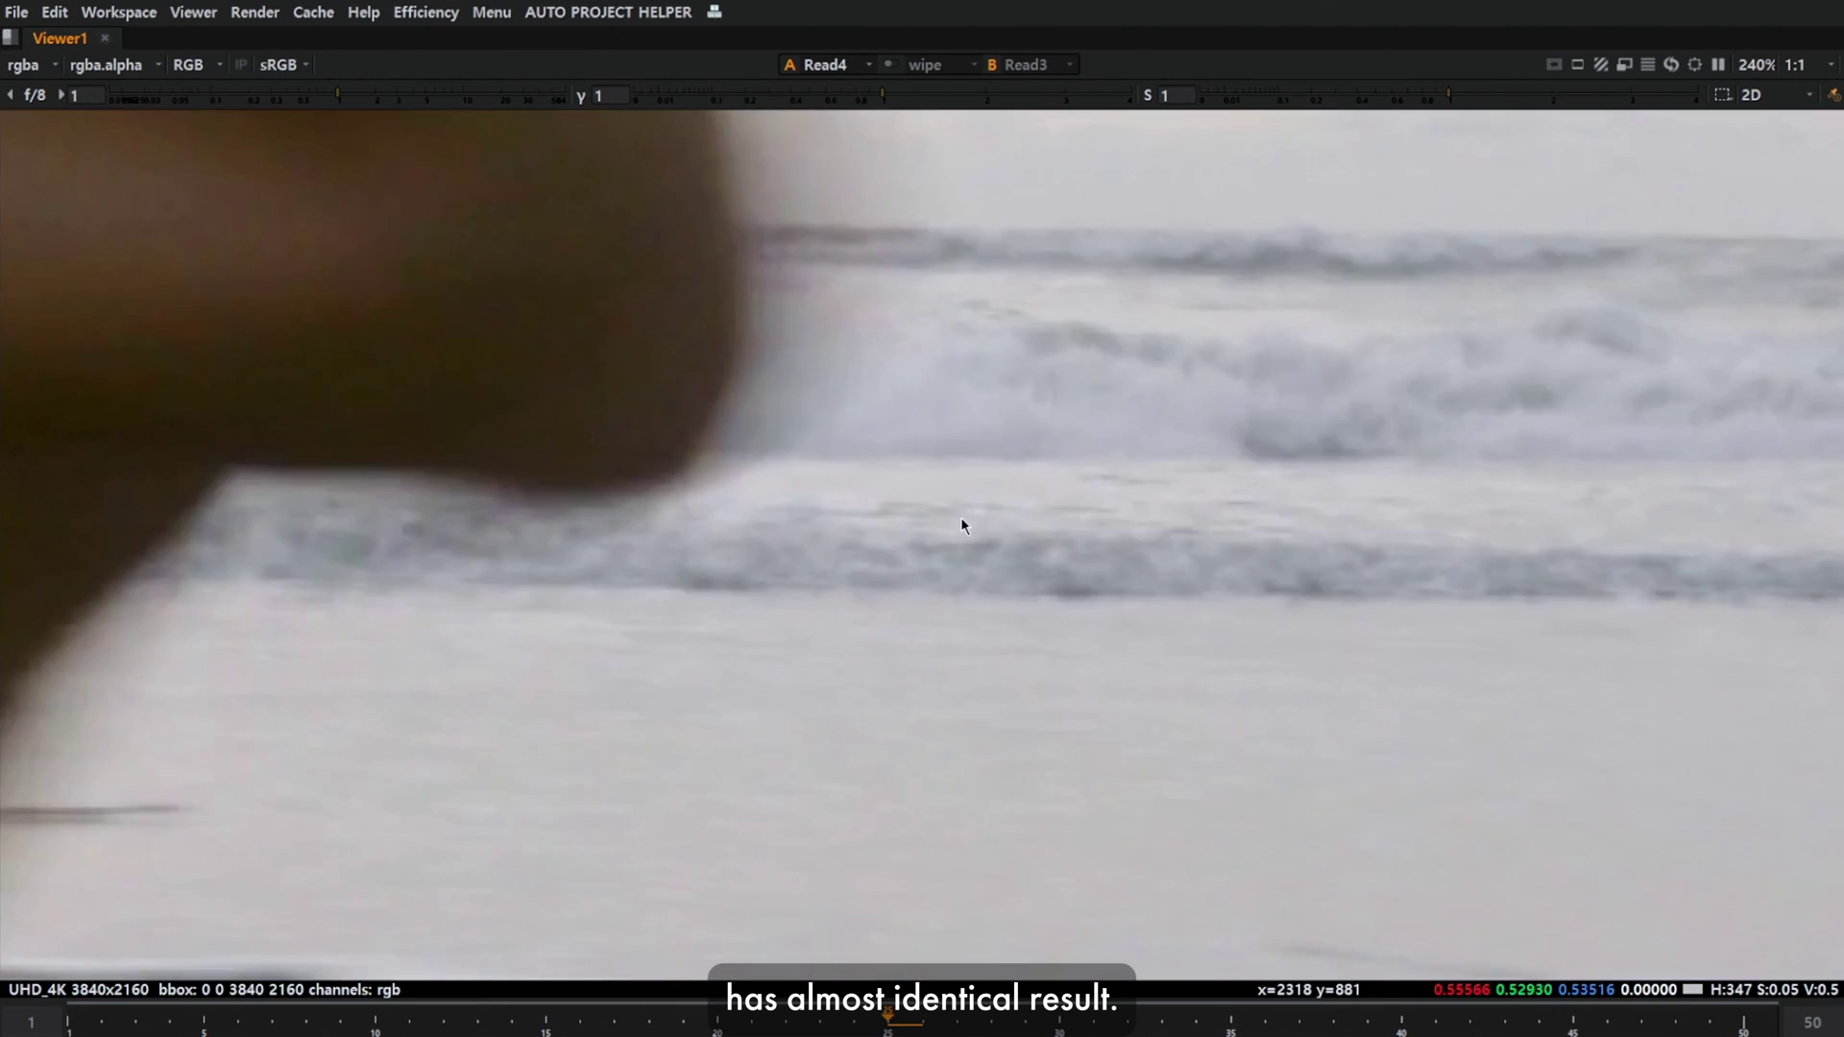
pyautogui.press('2')
pyautogui.scroll(-5, 955, 520)
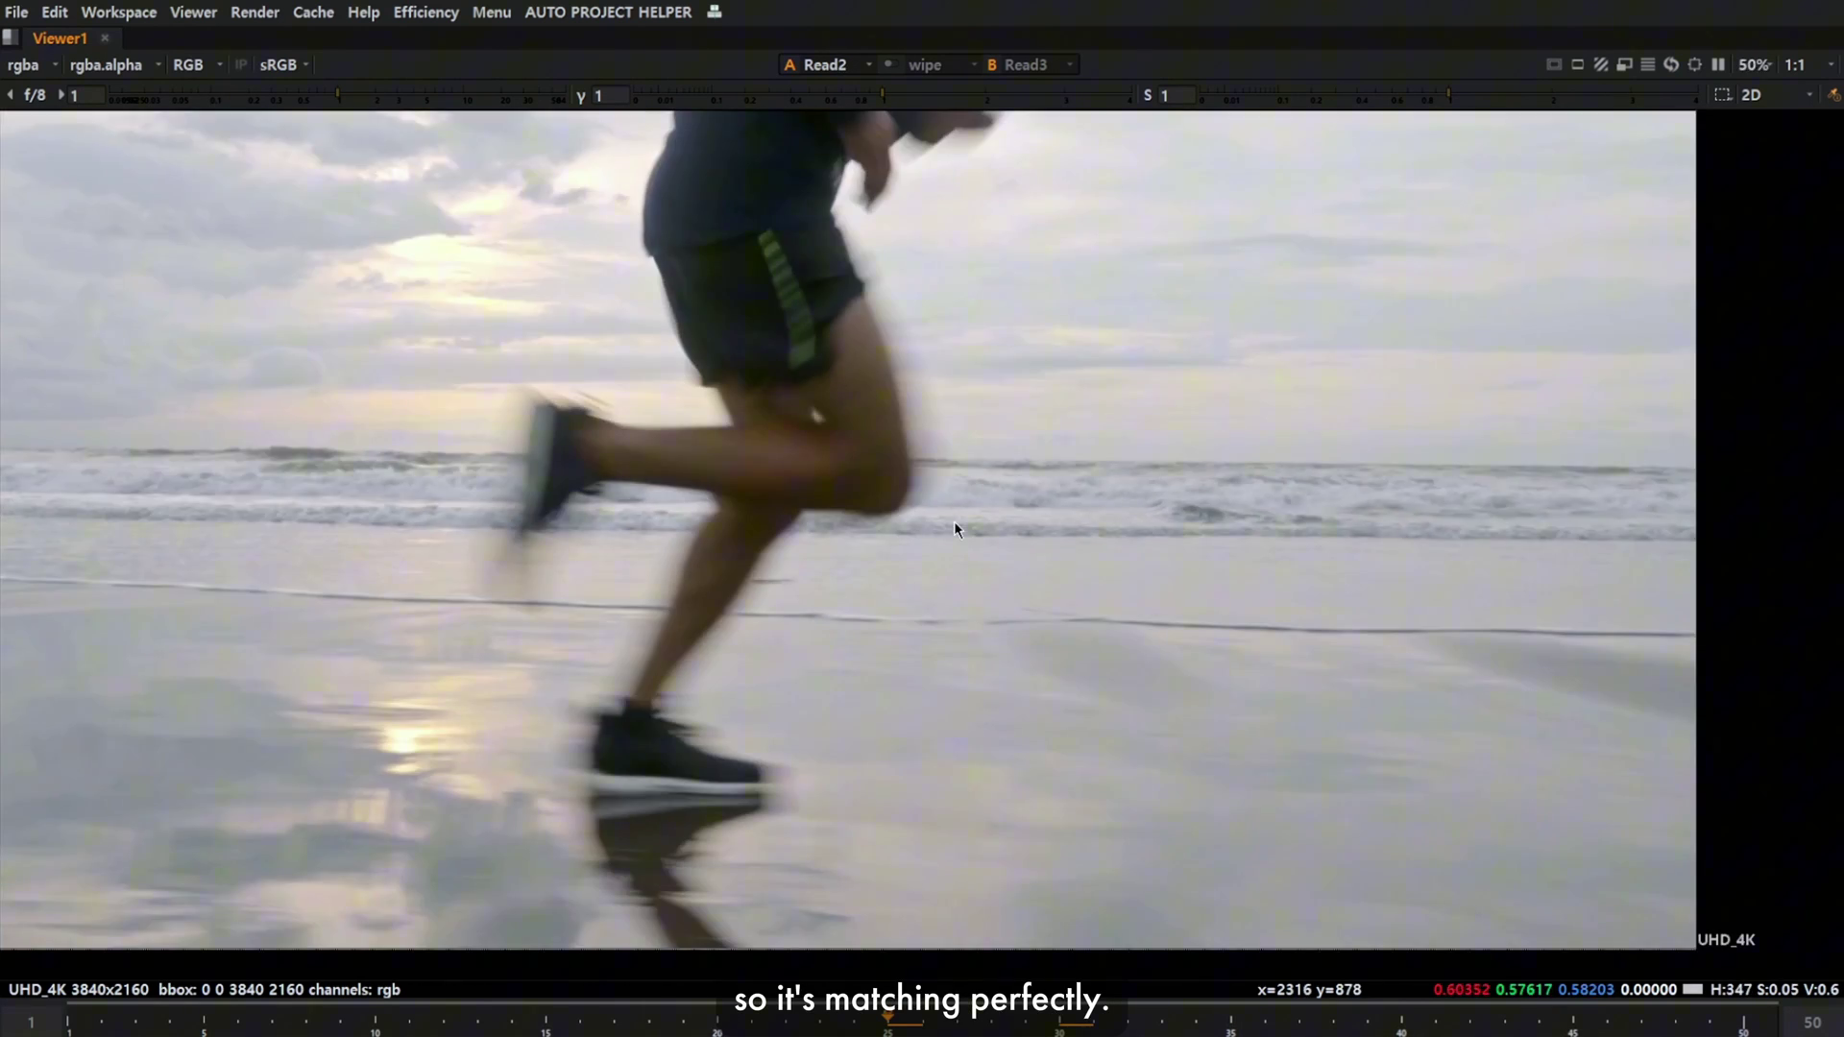
# Go to frame 50 and inspect the runner's shoes in the Kronos render for artifacts.
pyautogui.click(1746, 1031)
pyautogui.scroll(4, 905, 589)
pyautogui.moveTo(1034, 630); pyautogui.dragTo(991, 639, button='middle')
pyautogui.press('3')
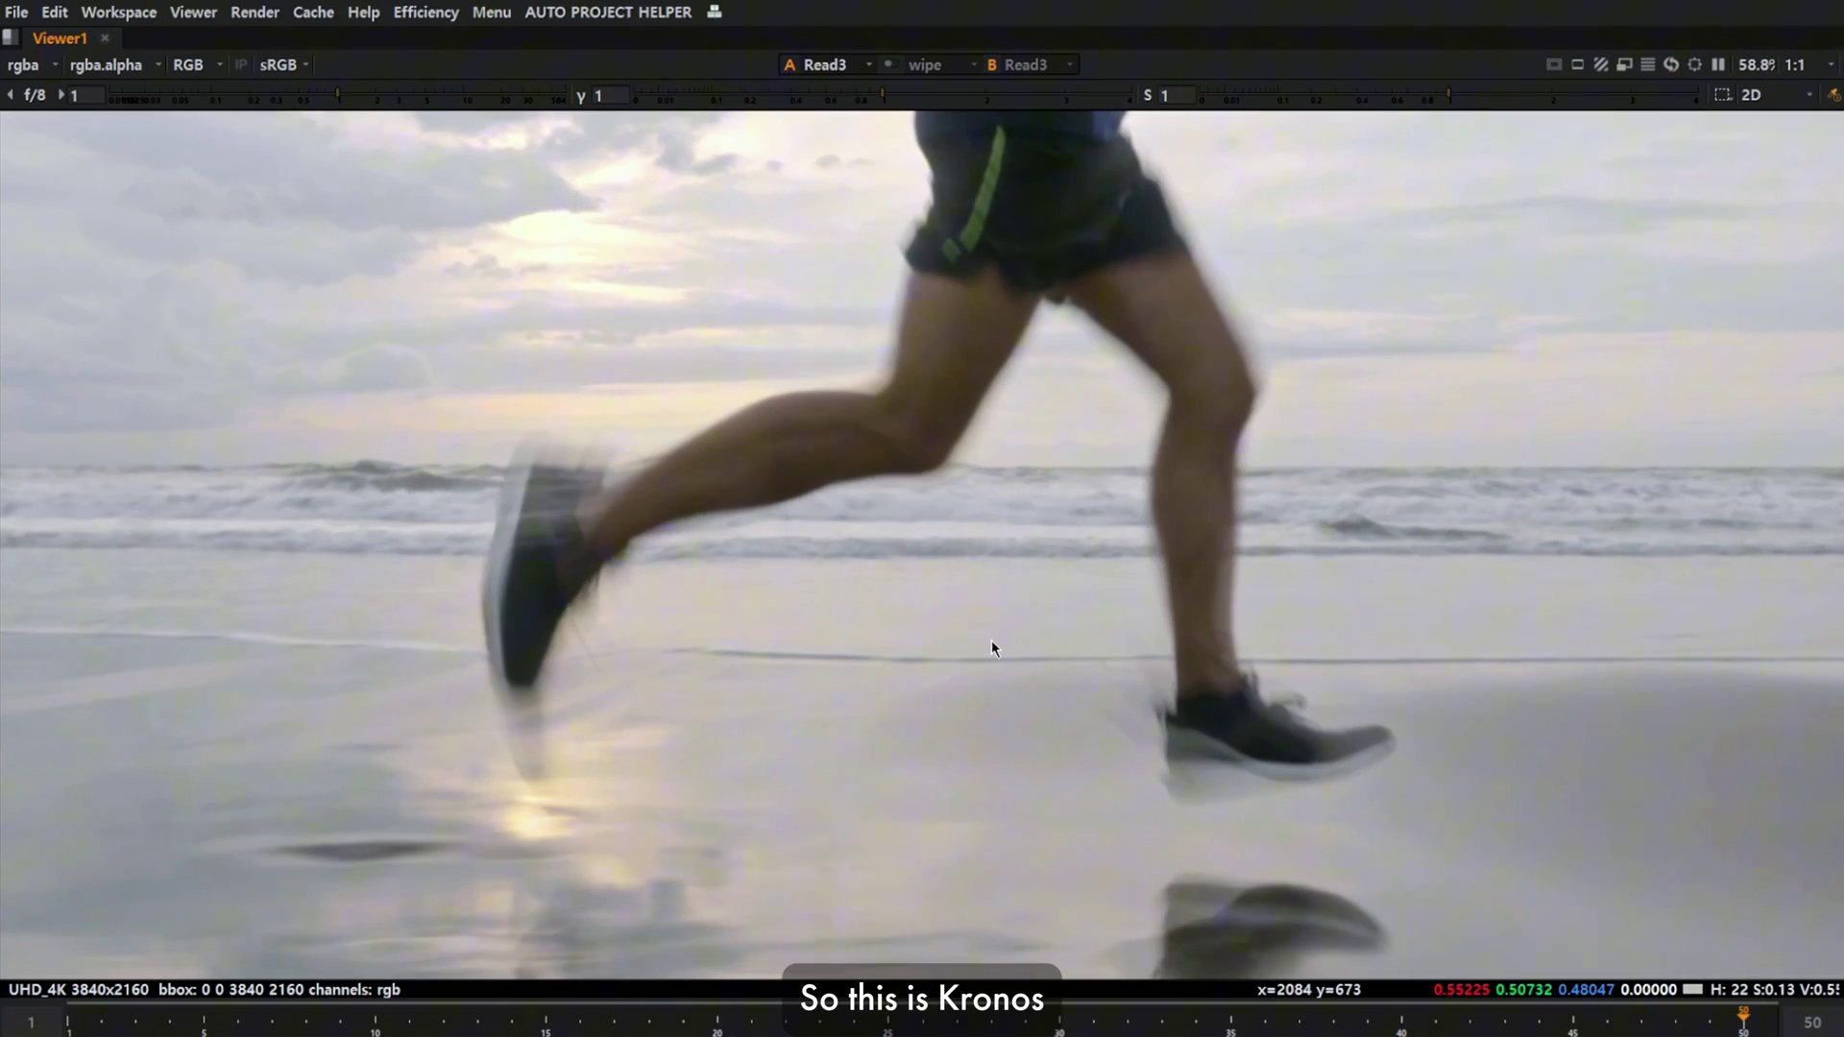
pyautogui.scroll(3, 1249, 704)
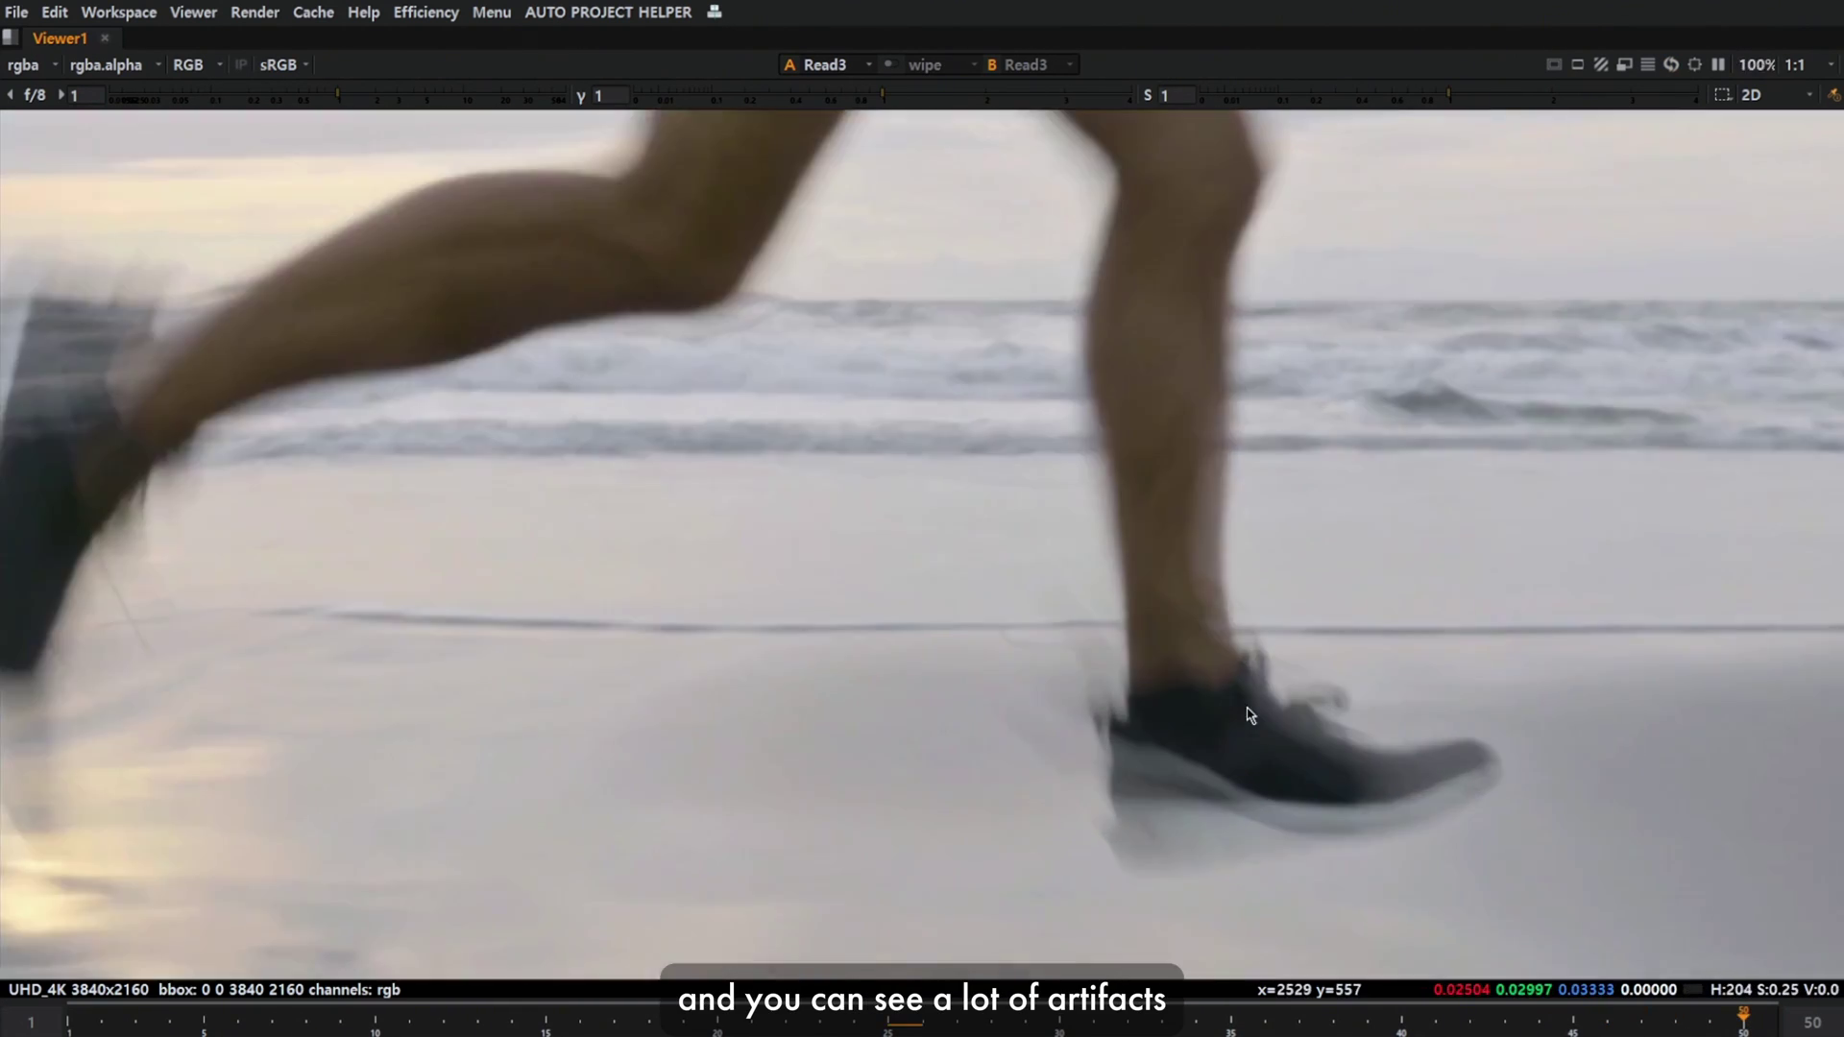
pyautogui.scroll(-3, 1258, 574)
# Alternate between the RIFE and Kronos renders at frame 50, examining the runner's raised rear shoe.
pyautogui.press('2')
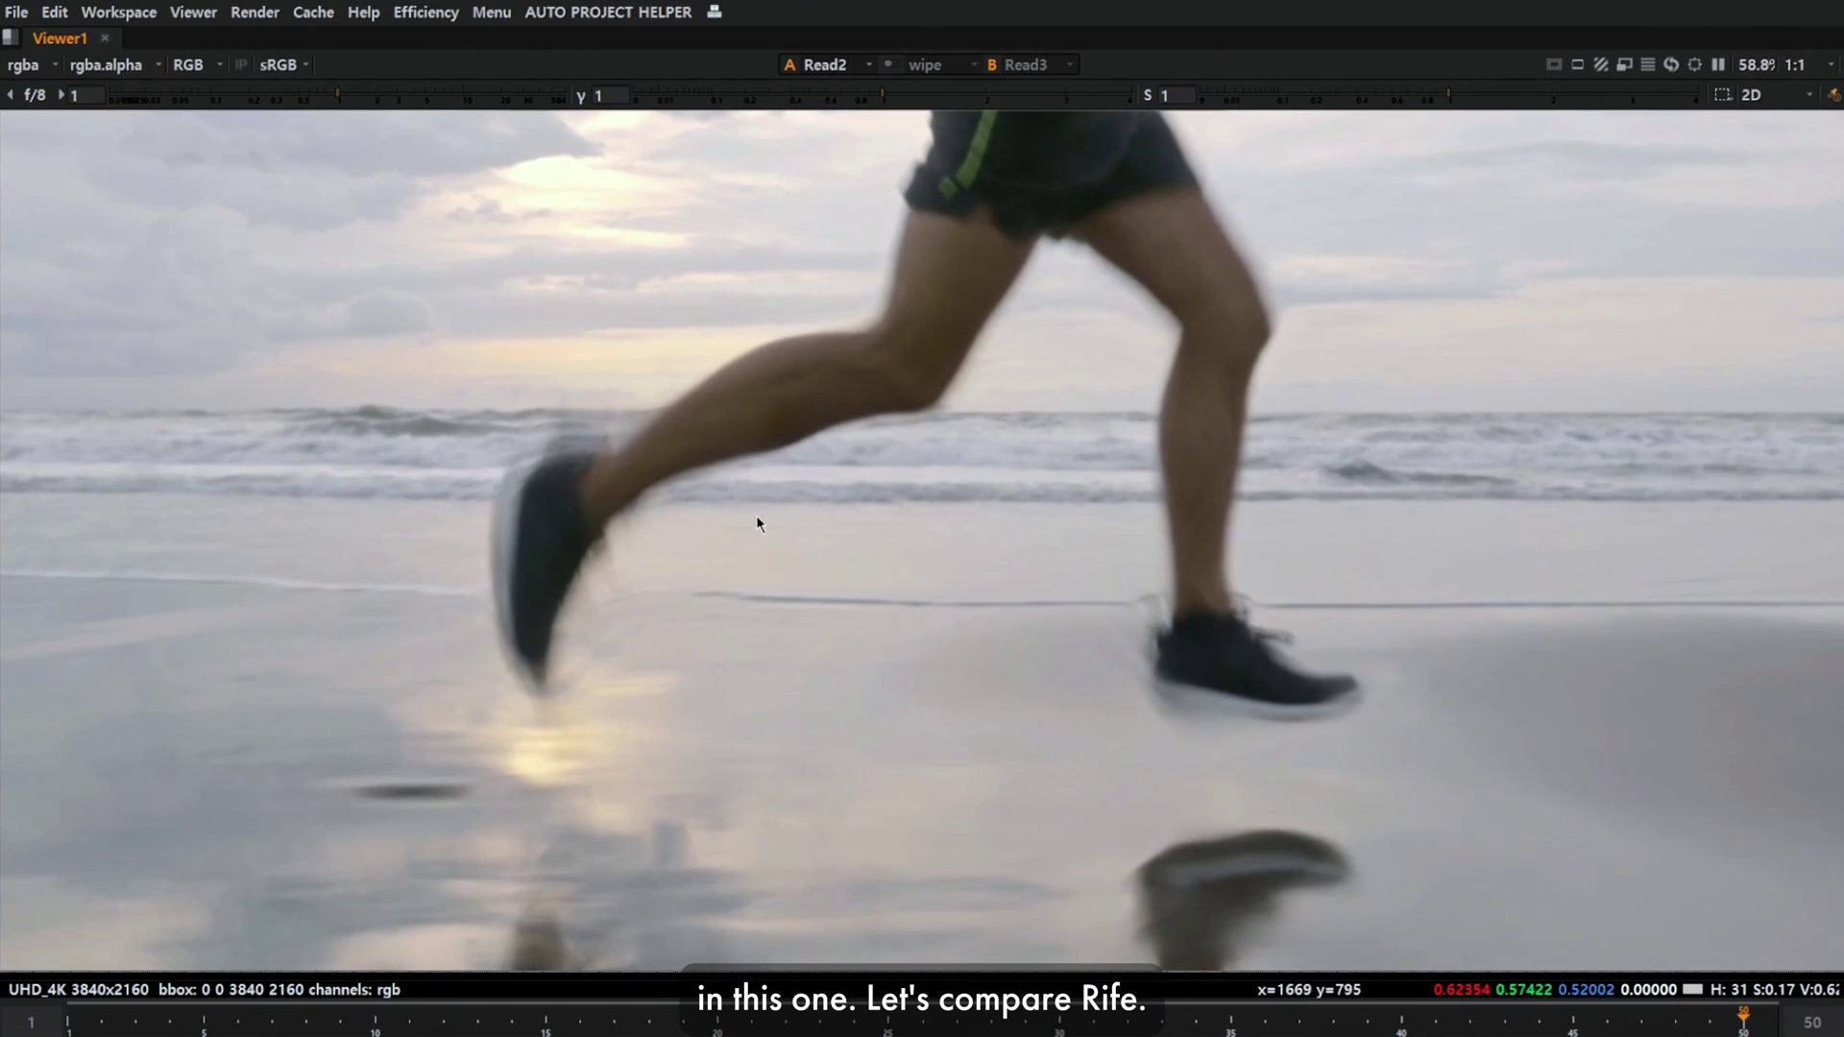
pyautogui.press('3')
pyautogui.press('2')
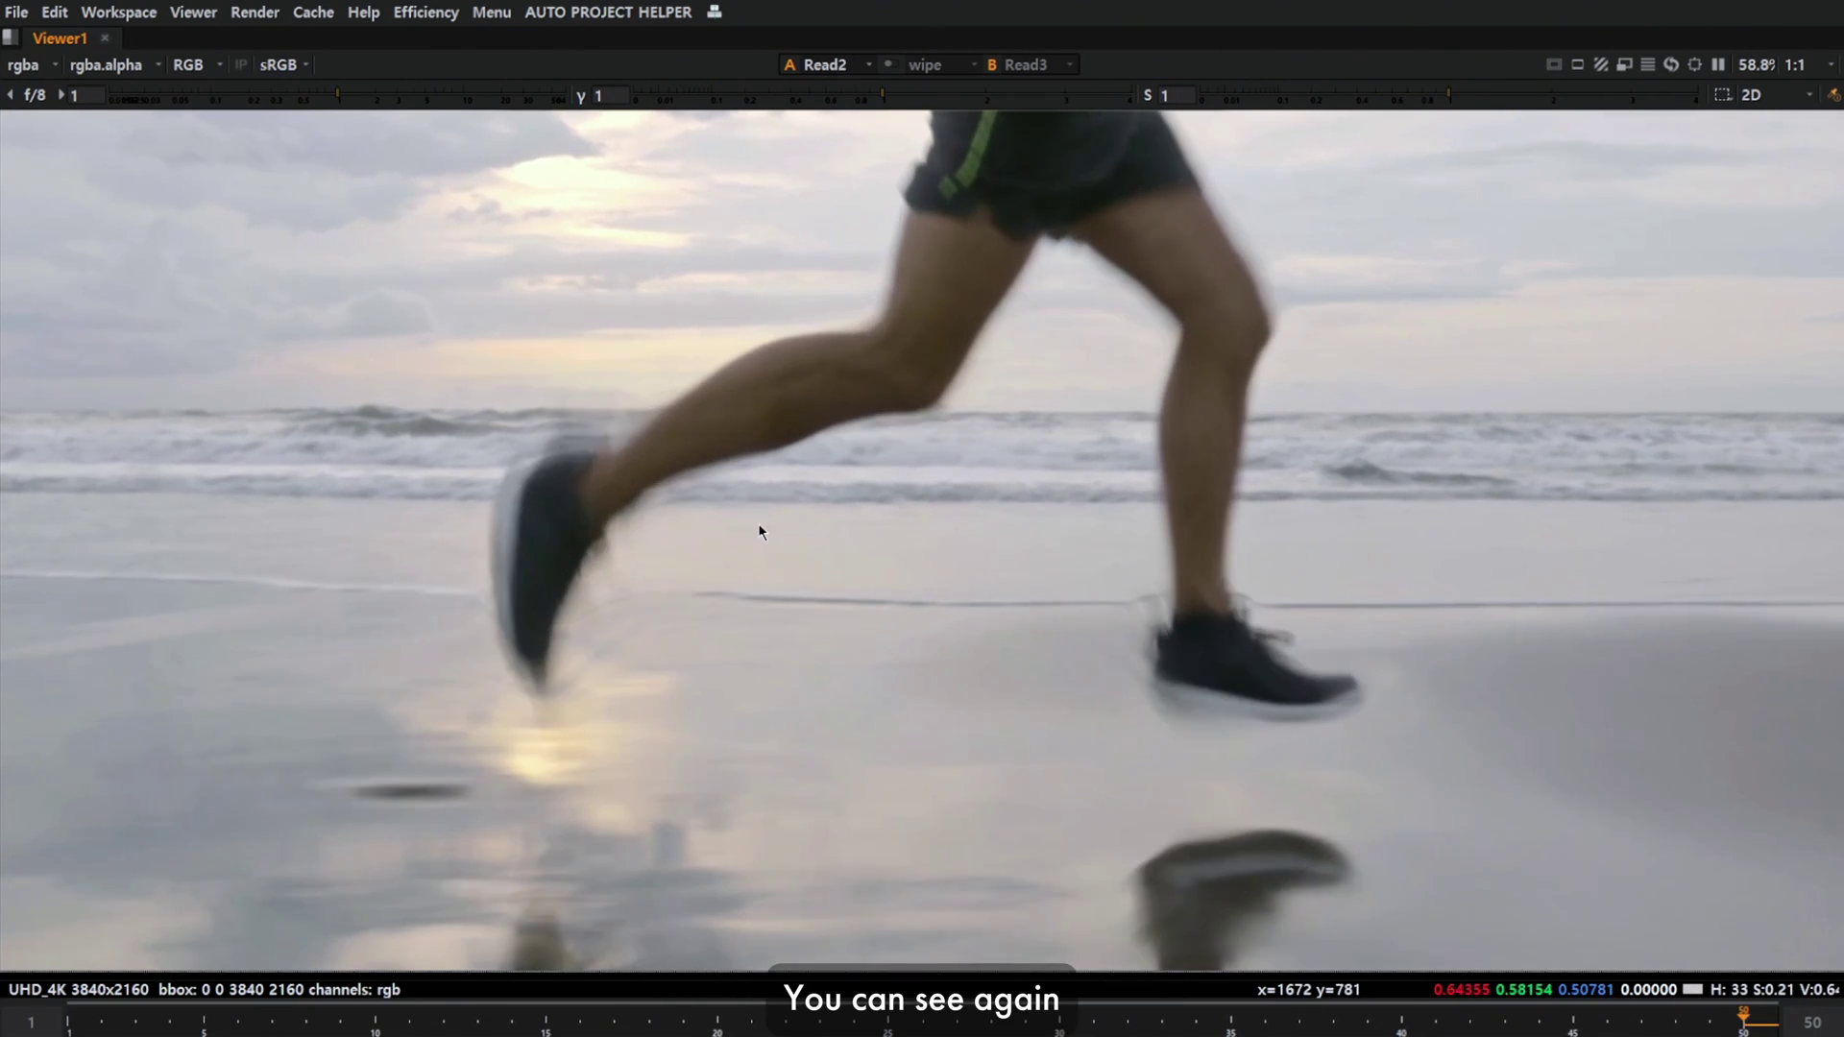
pyautogui.press('3')
pyautogui.press('2')
pyautogui.scroll(3, 756, 536)
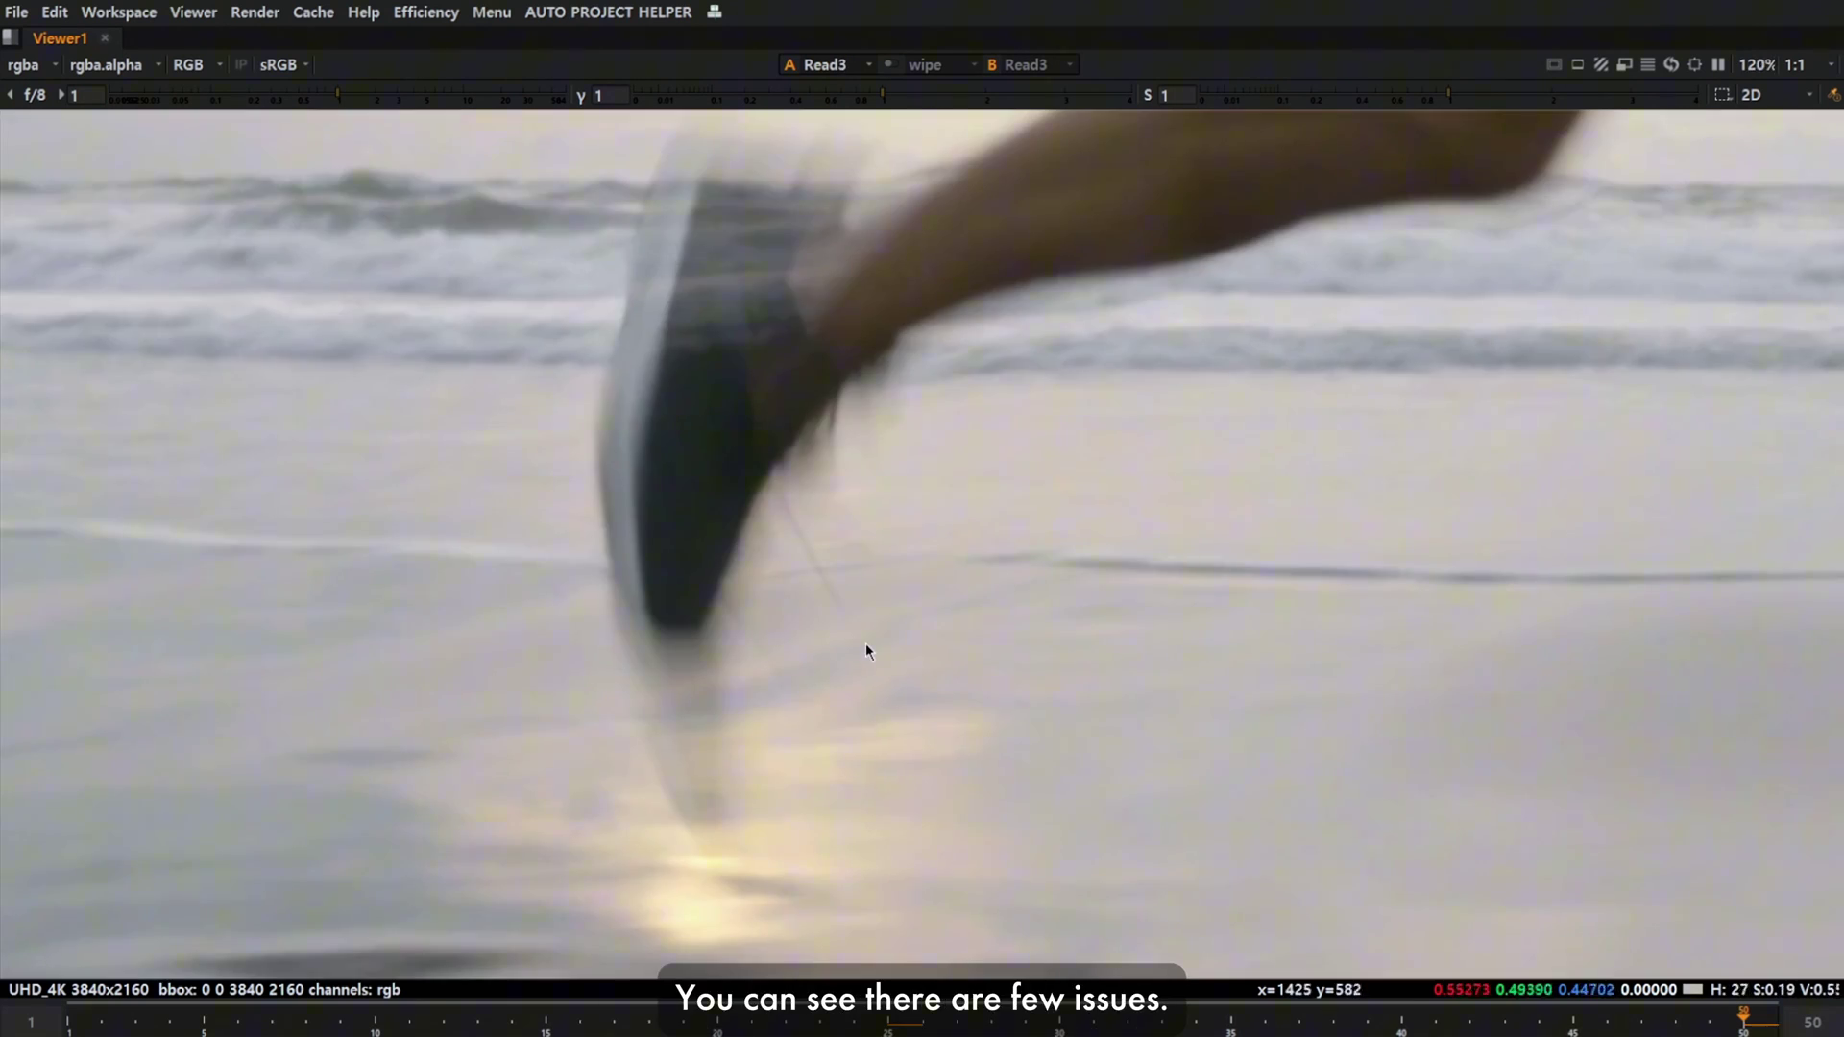
pyautogui.scroll(-3, 929, 604)
# Compare the Retime ML render with RIFE at frame 50, examining both shoes closely.
pyautogui.press('4')
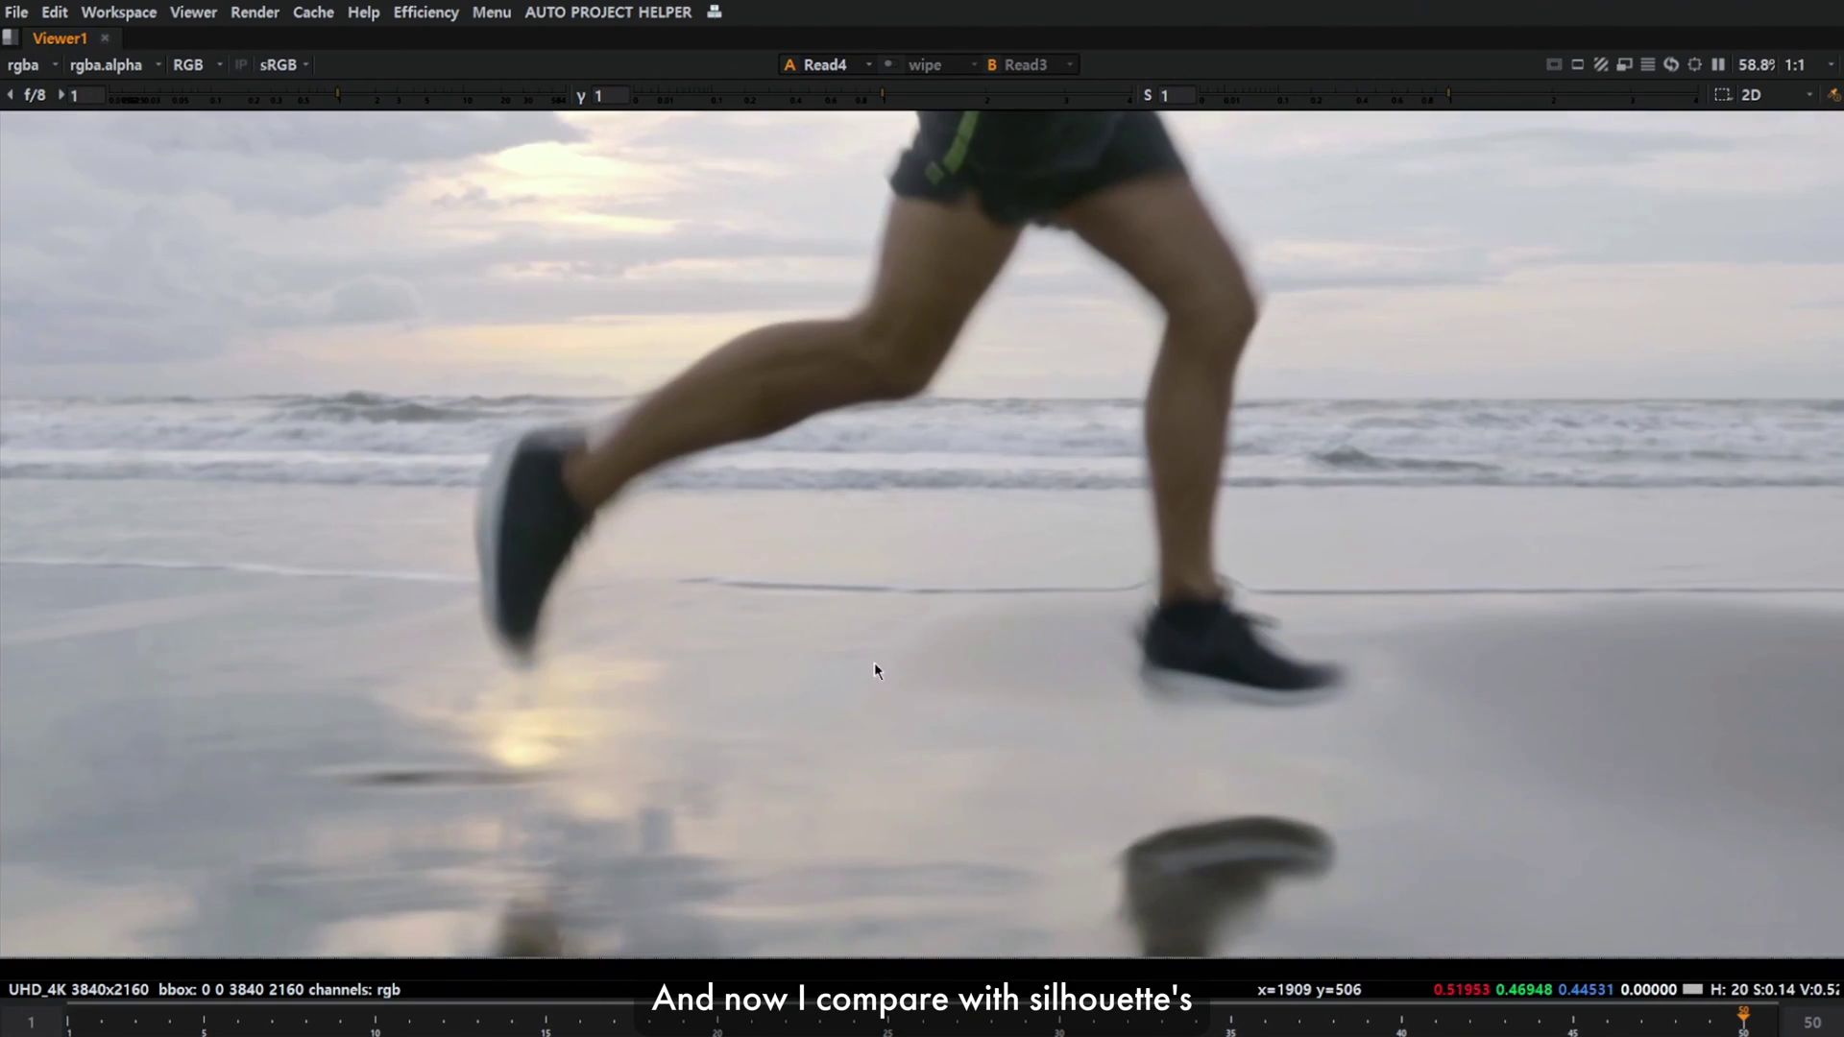
pyautogui.scroll(2, 661, 654)
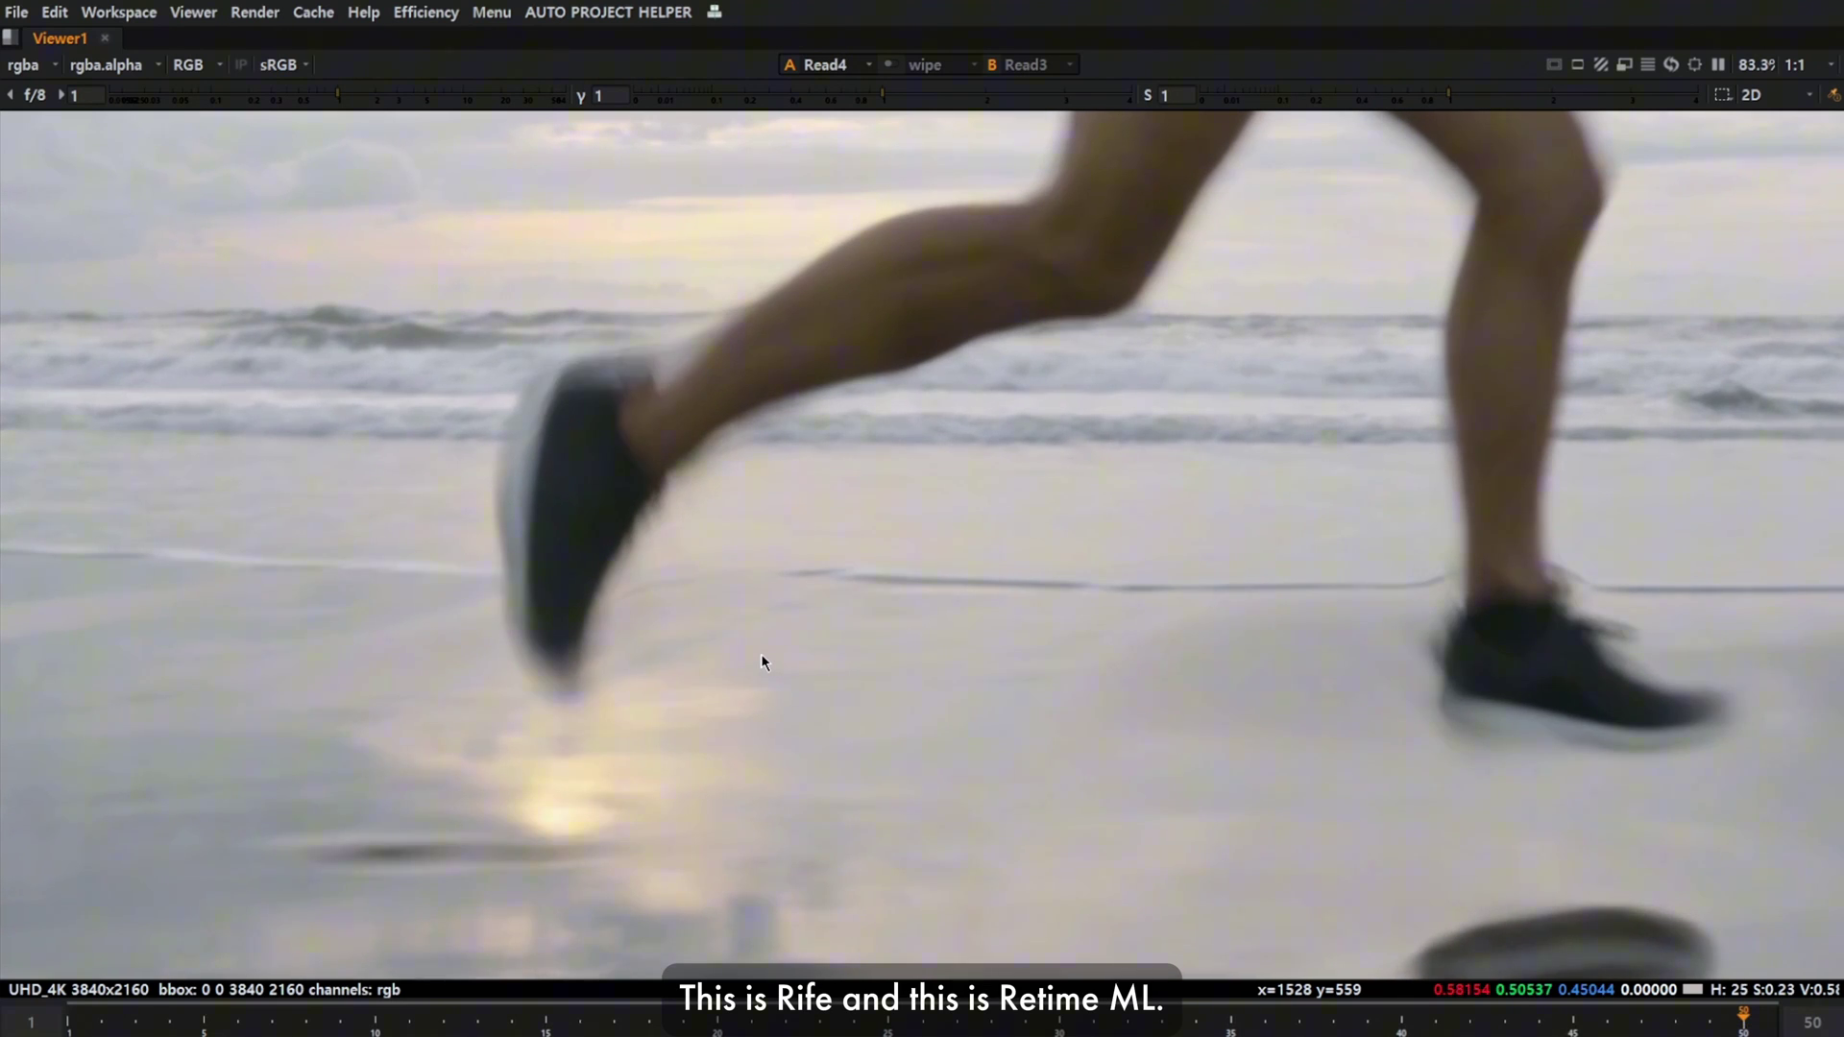
pyautogui.scroll(5, 1074, 622)
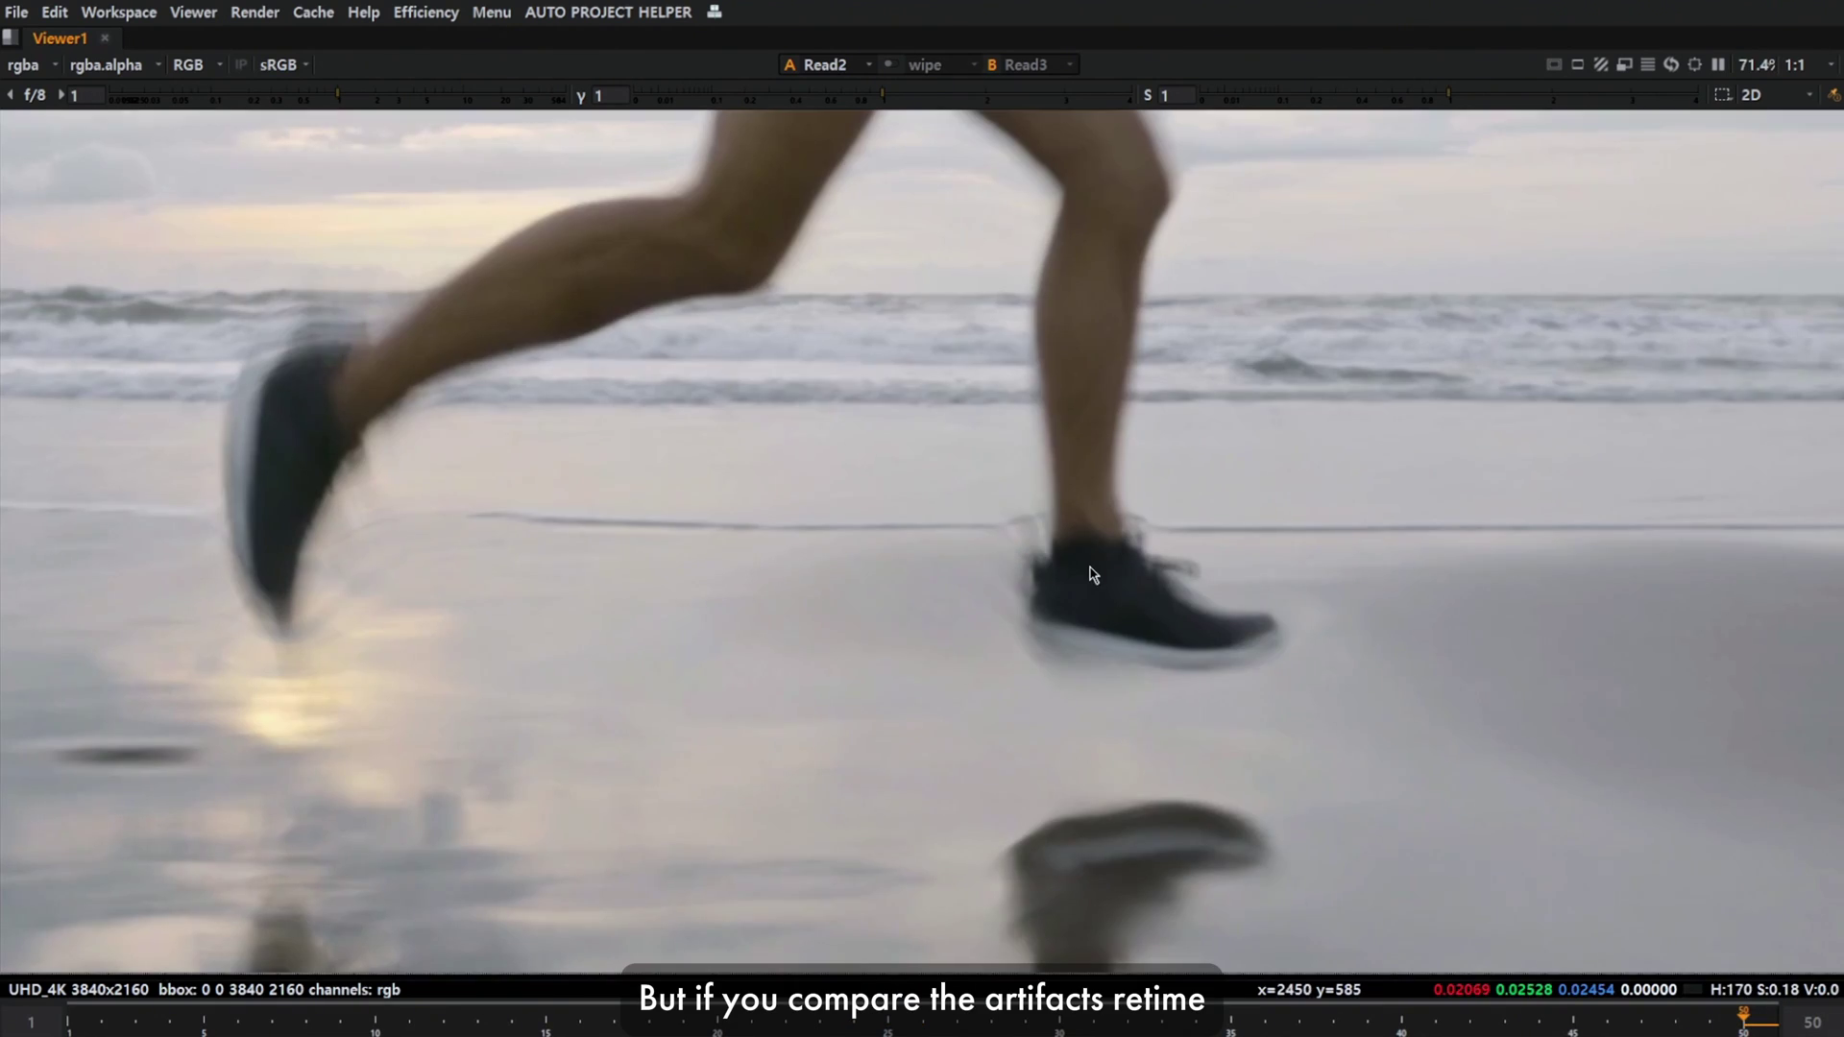
pyautogui.moveTo(980, 602); pyautogui.dragTo(1057, 670, button='middle')
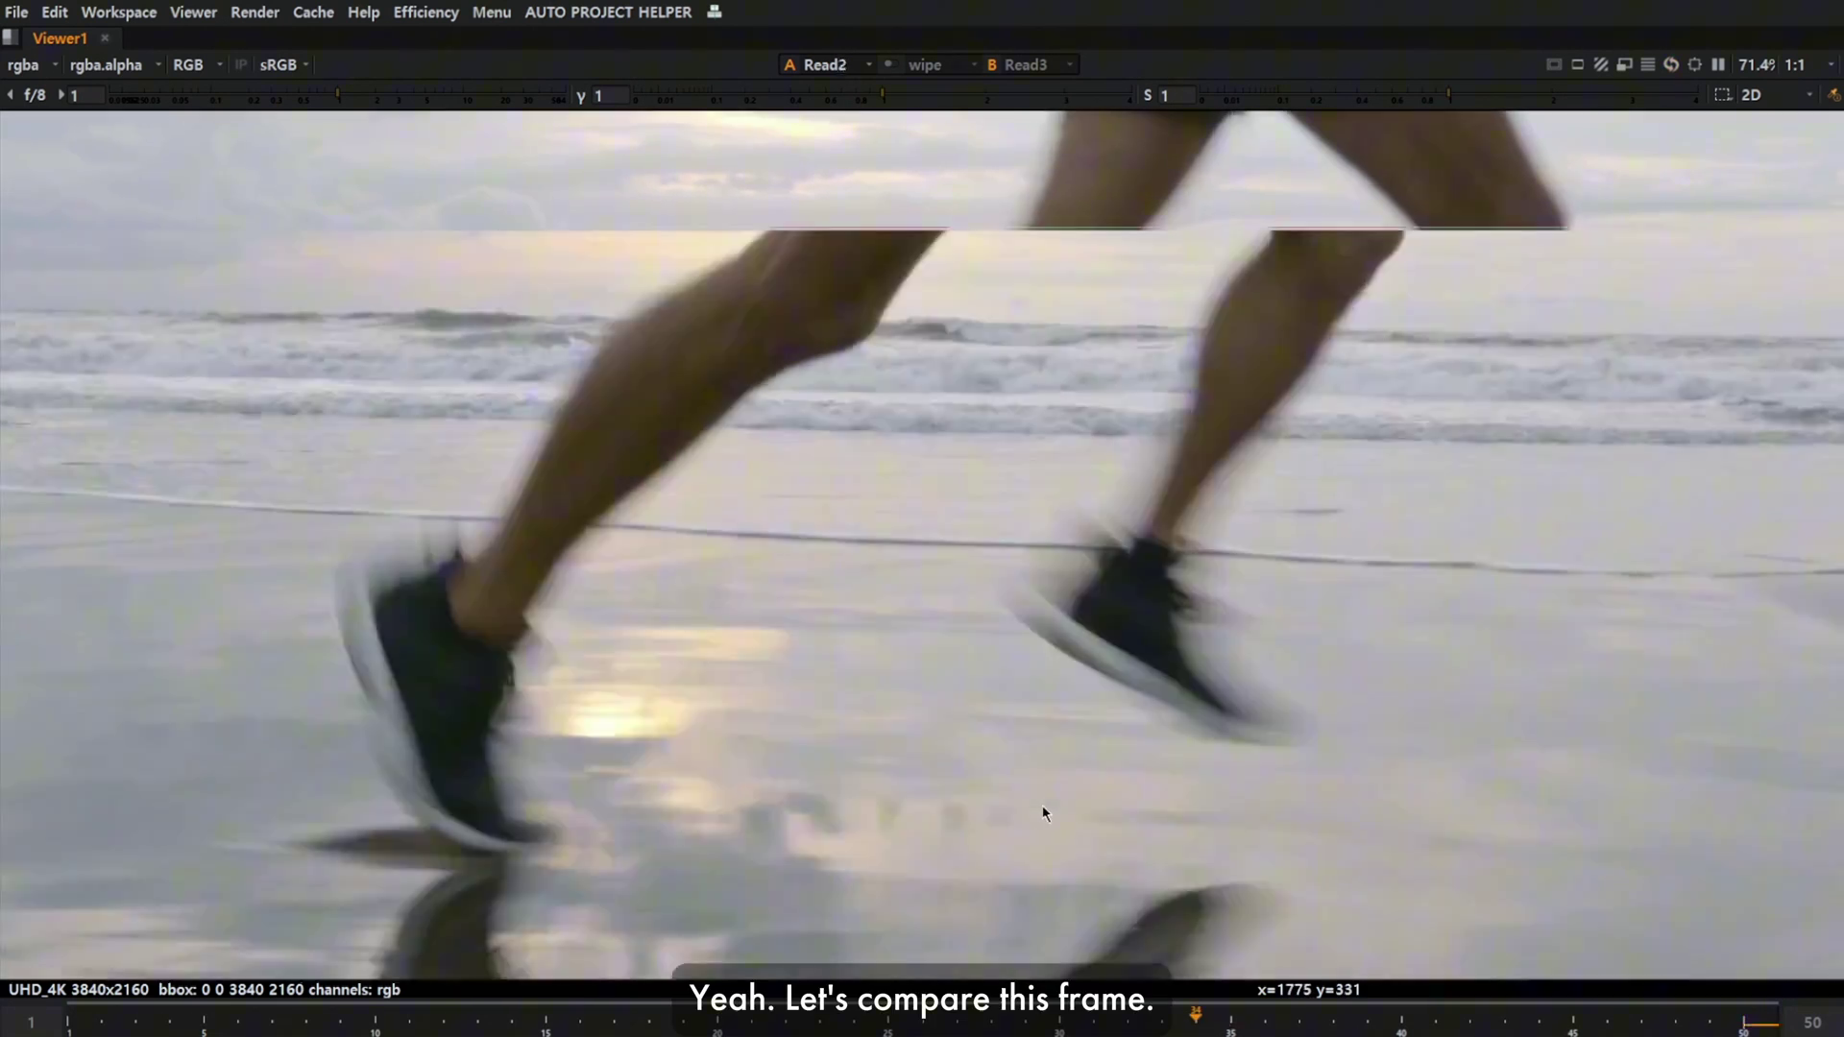
# Compare the front leg and shoe in the Kronos, RIFE and Retime ML renders at frame 34.
pyautogui.scroll(1, 726, 438)
pyautogui.scroll(2, 816, 547)
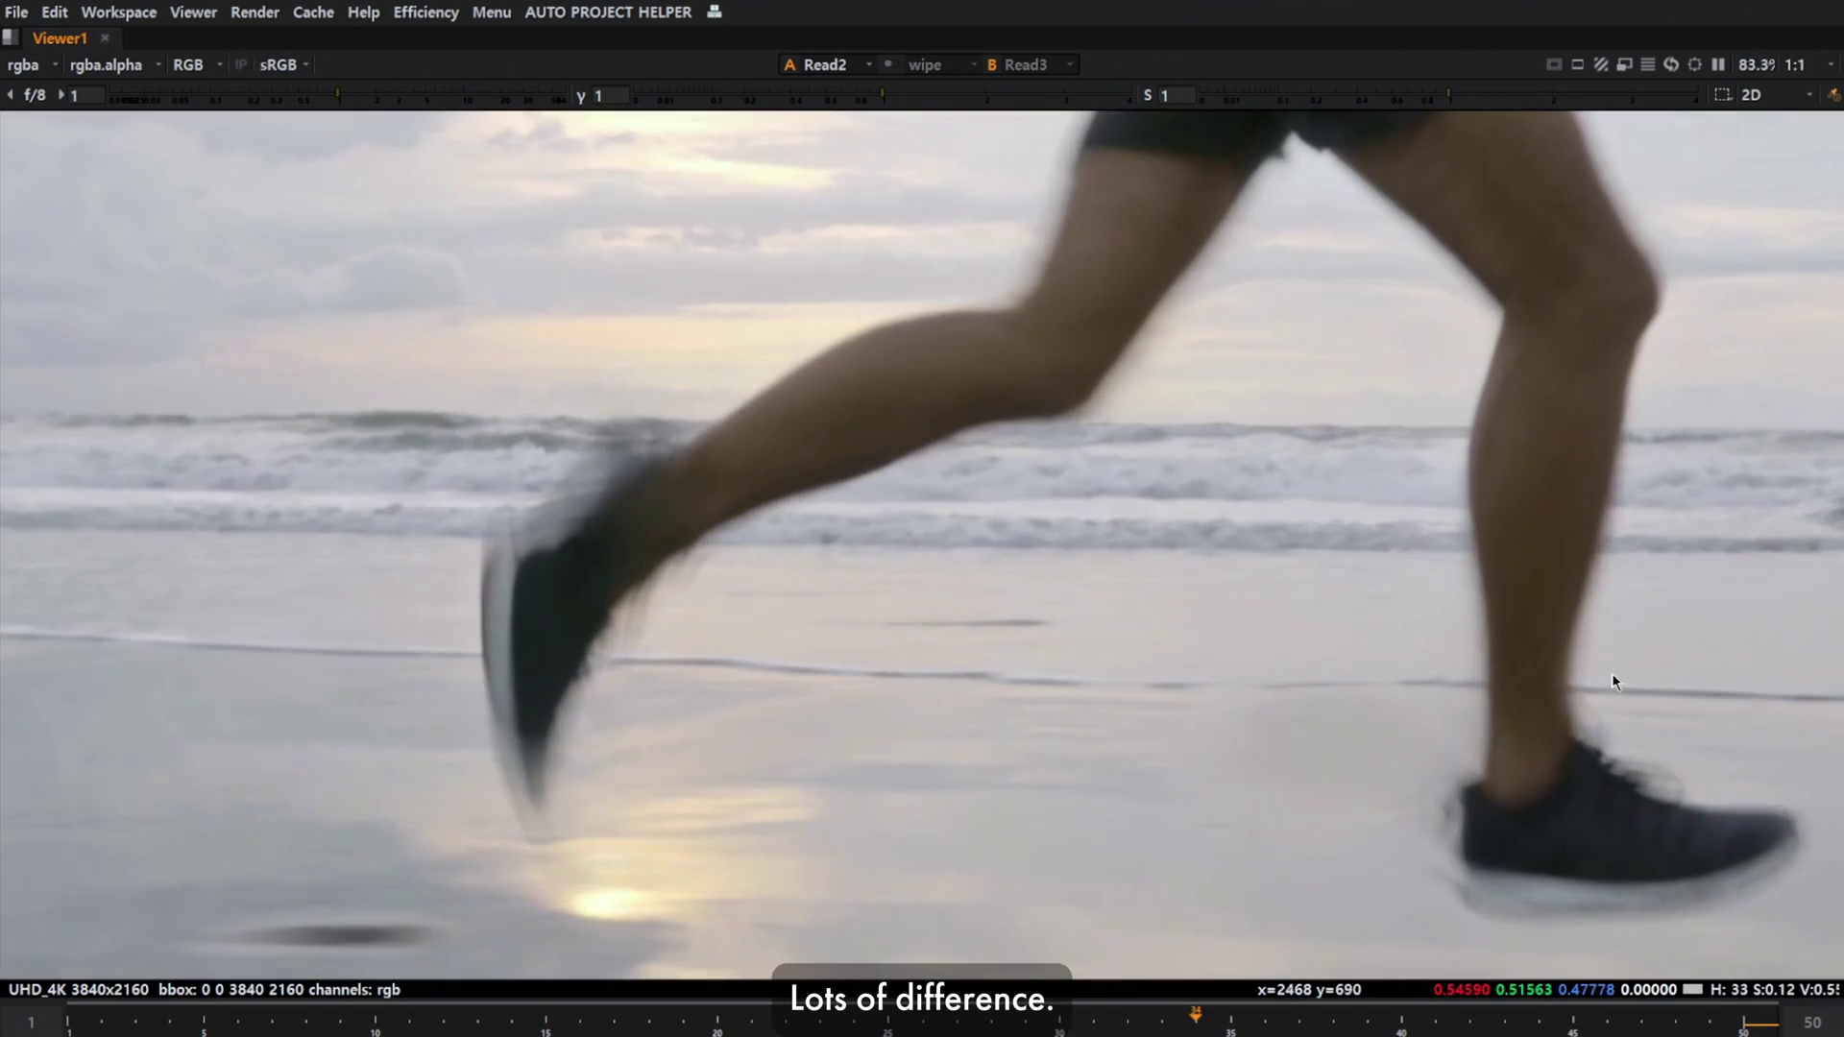
pyautogui.scroll(1, 1612, 672)
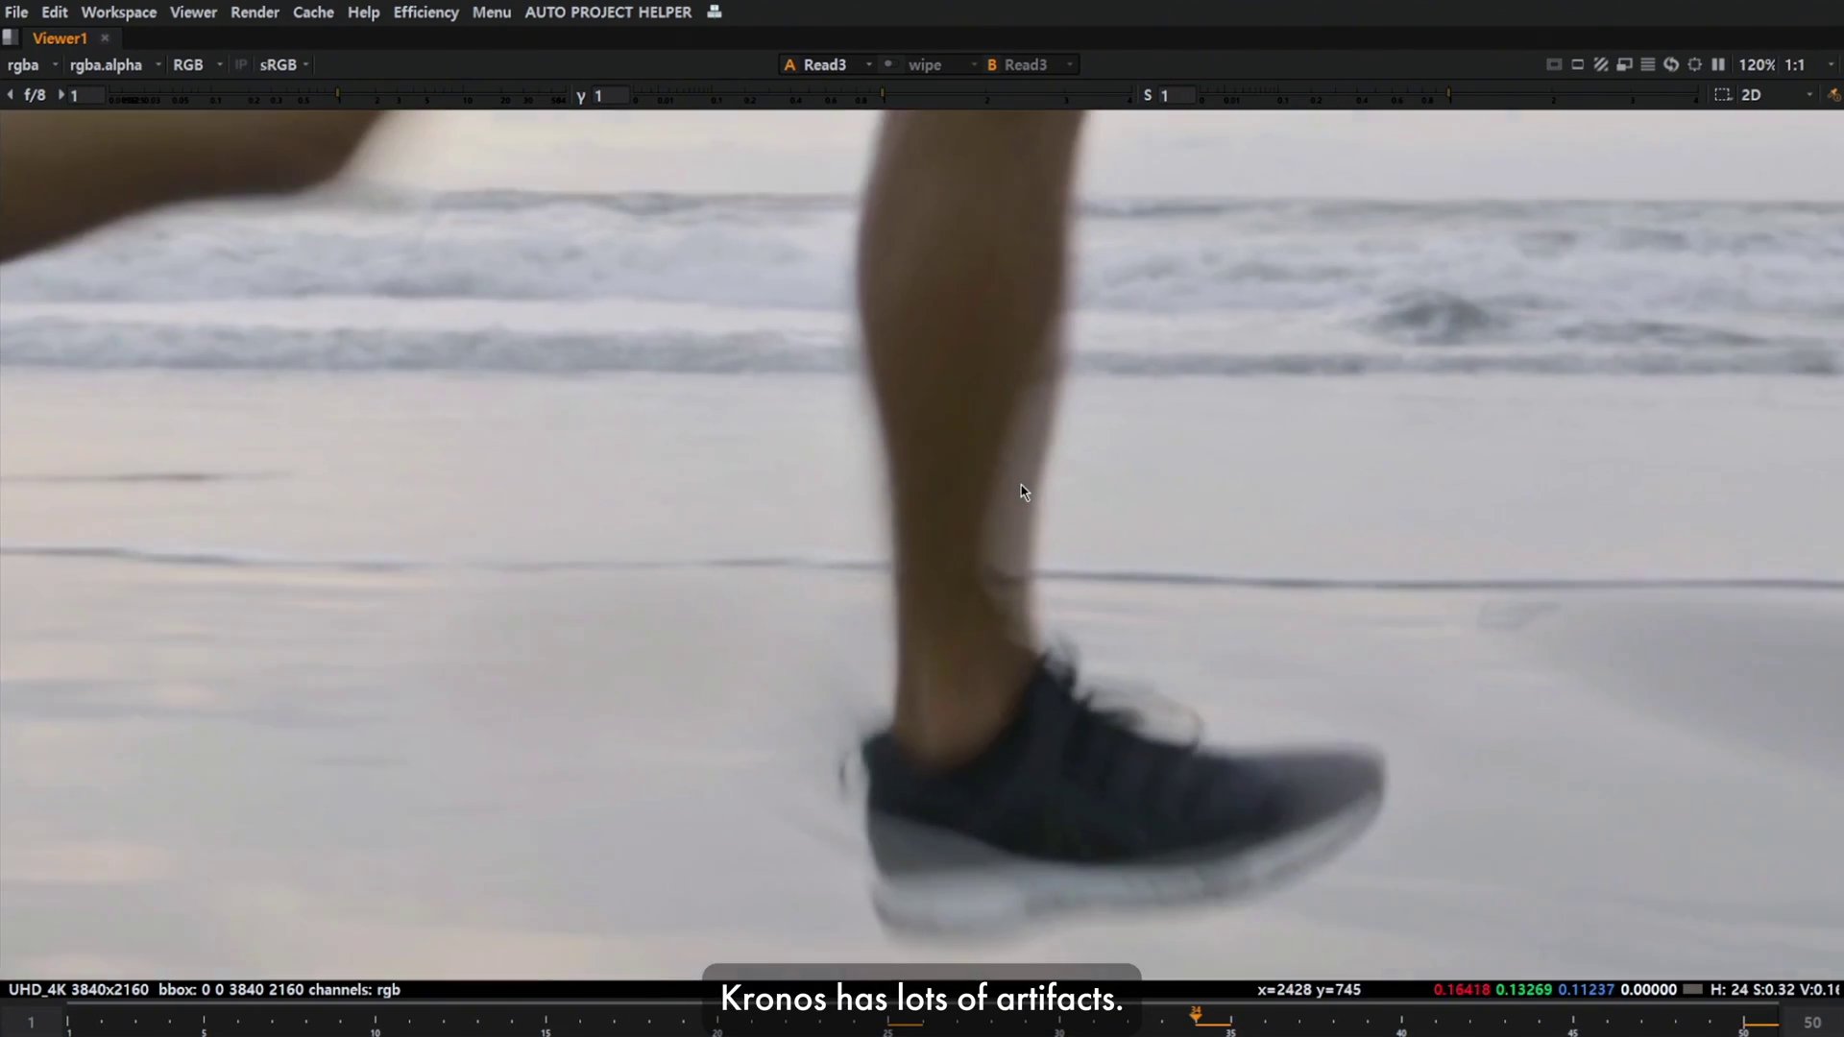
pyautogui.press('2')
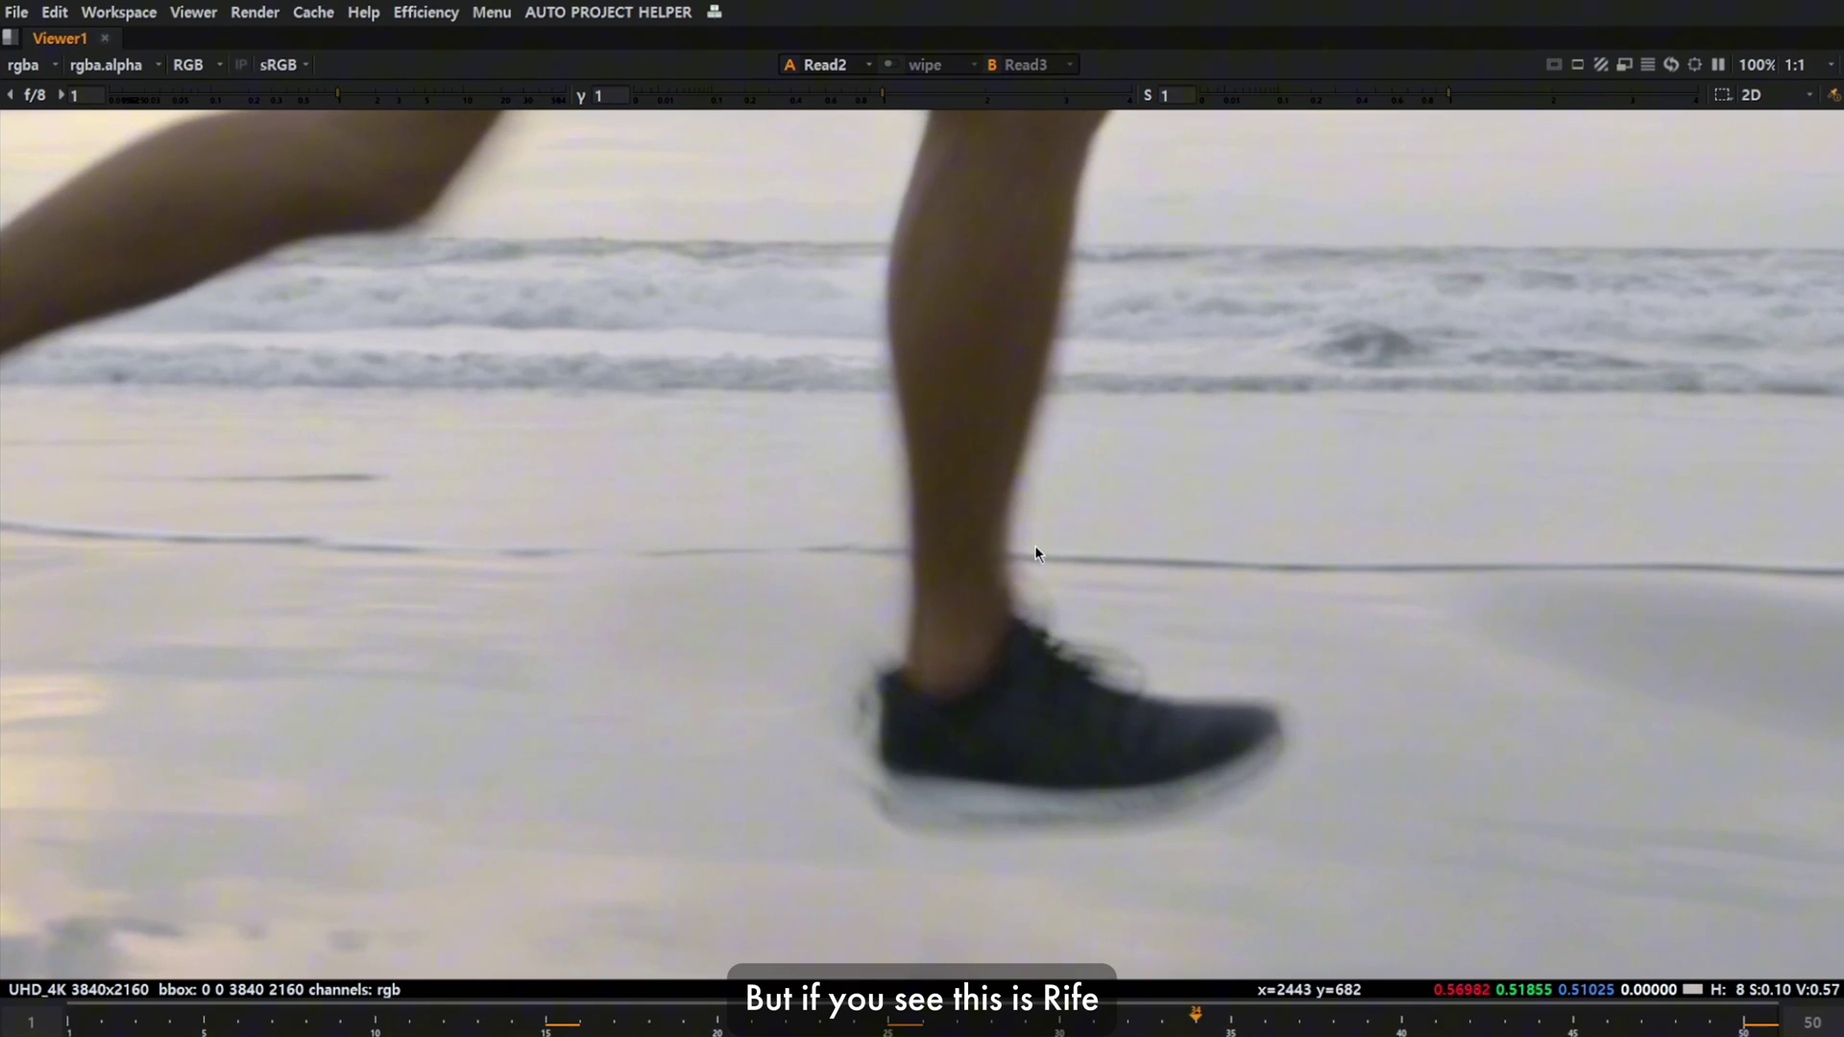
pyautogui.press('4')
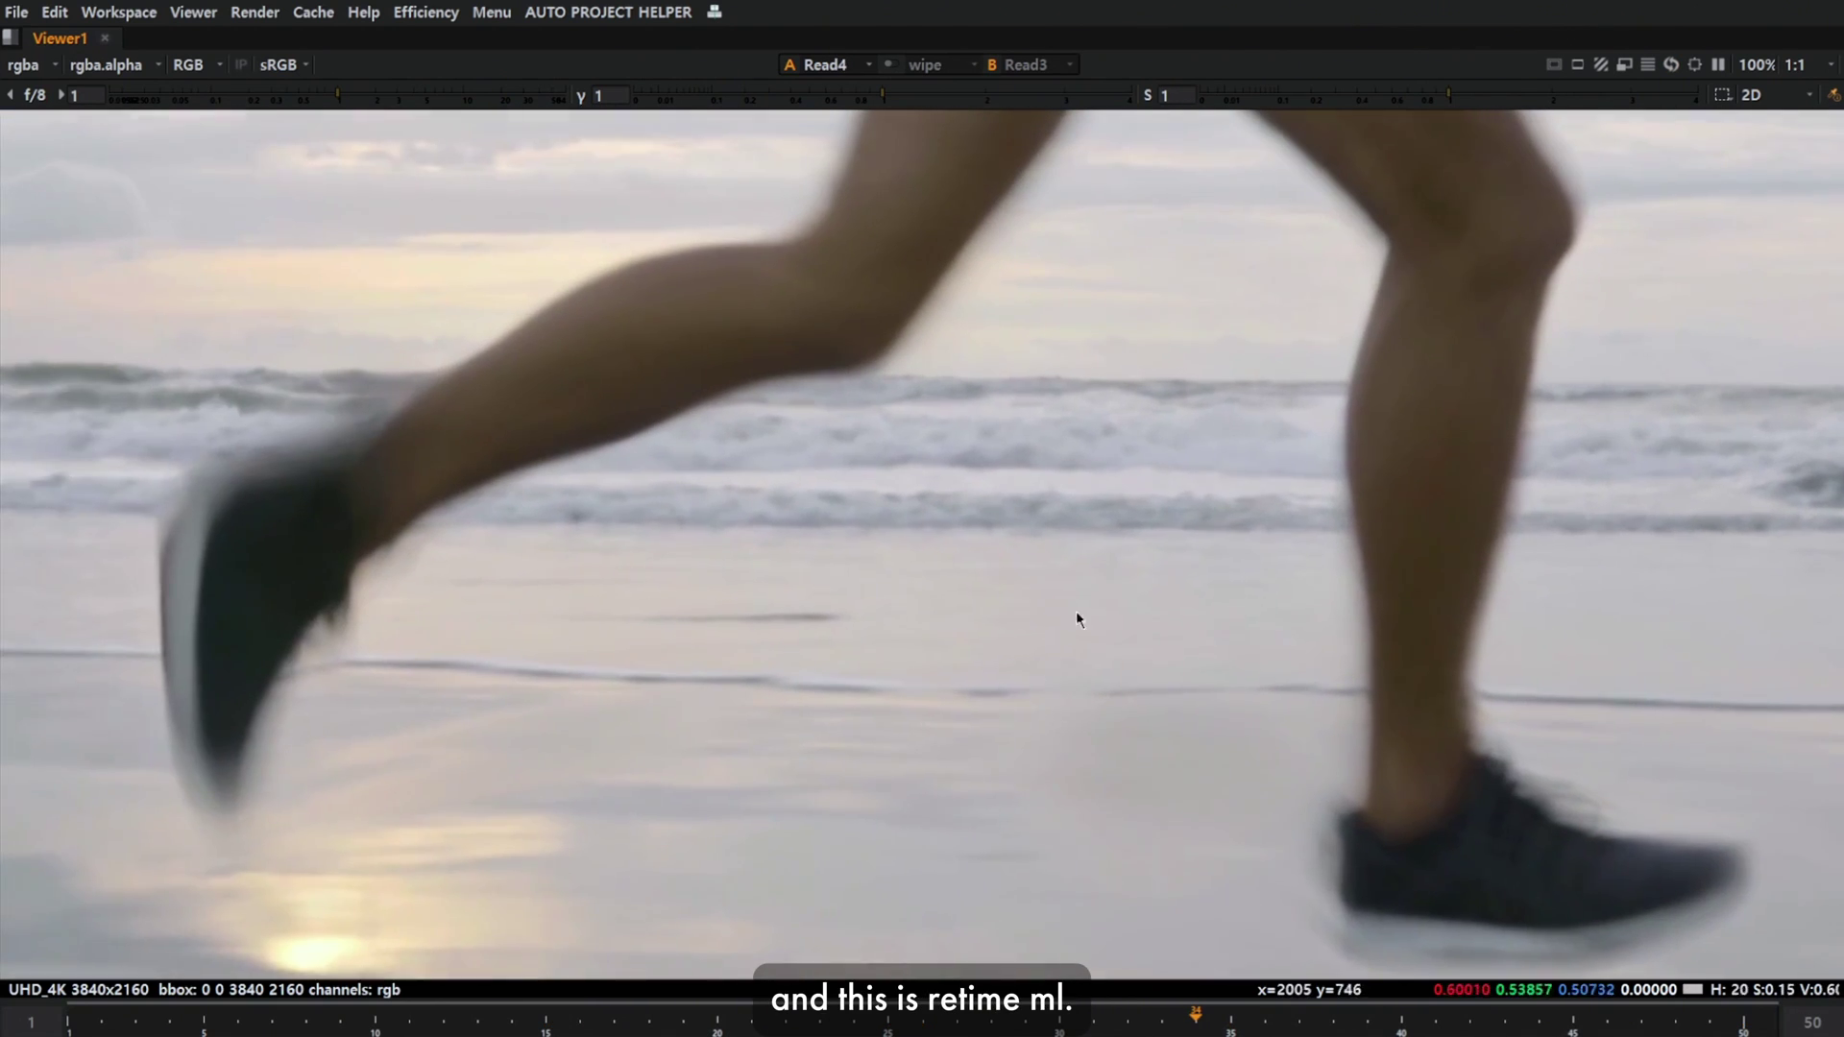
pyautogui.moveTo(1101, 579); pyautogui.dragTo(1069, 691, button='middle')
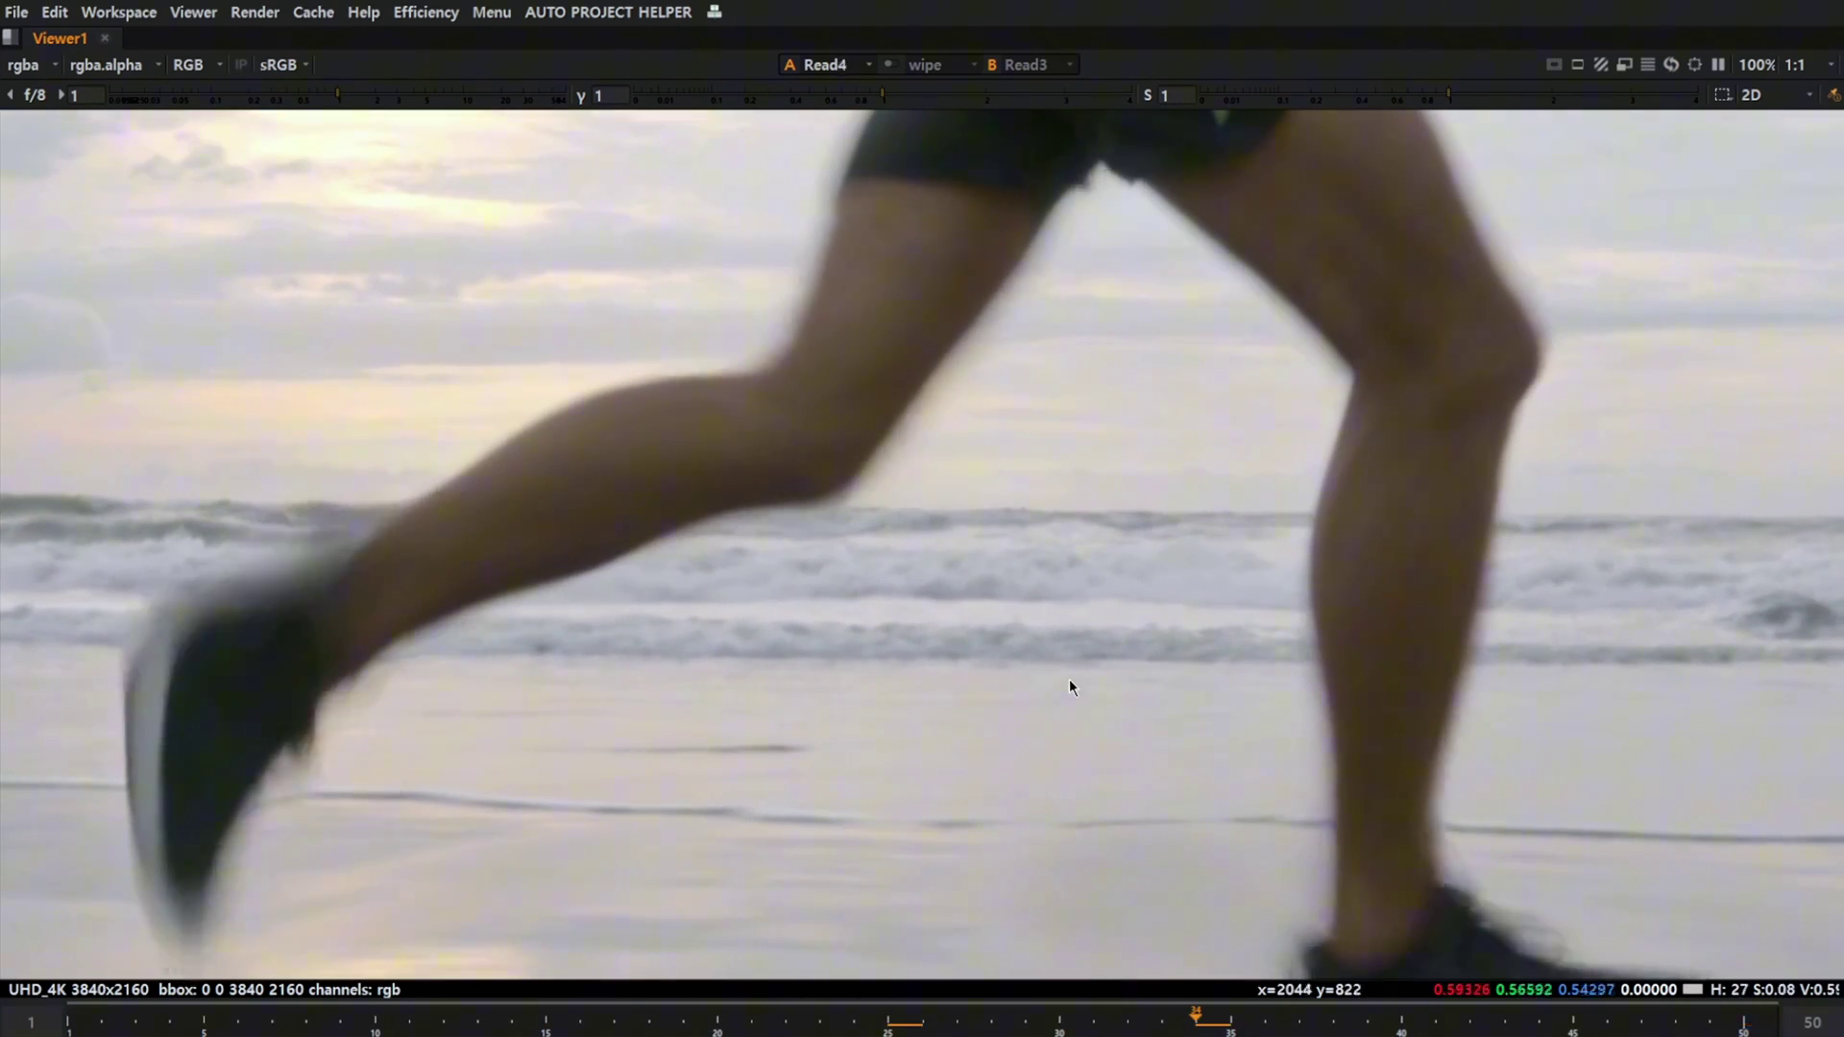
# Examine the raised rear shoe at frame 34 in the RIFE, Kronos and Retime ML renders.
pyautogui.press('2')
pyautogui.scroll(1, 807, 423)
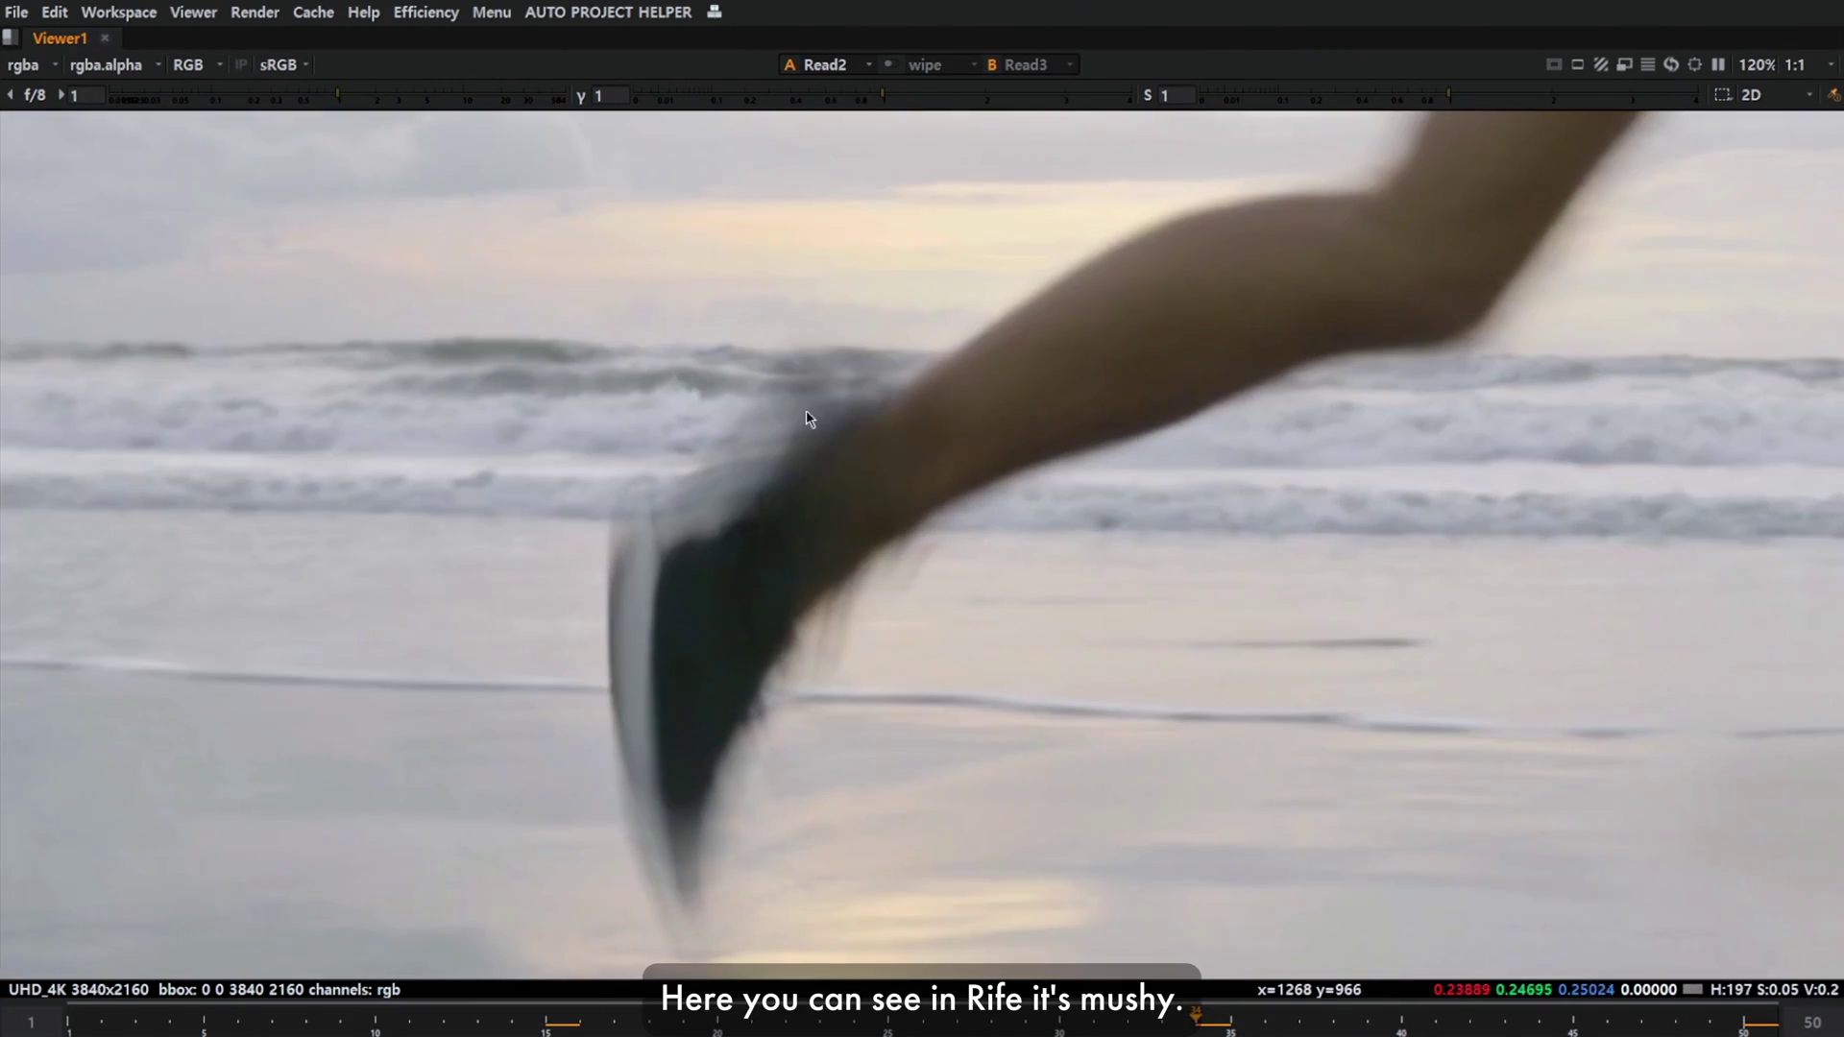
pyautogui.press('3')
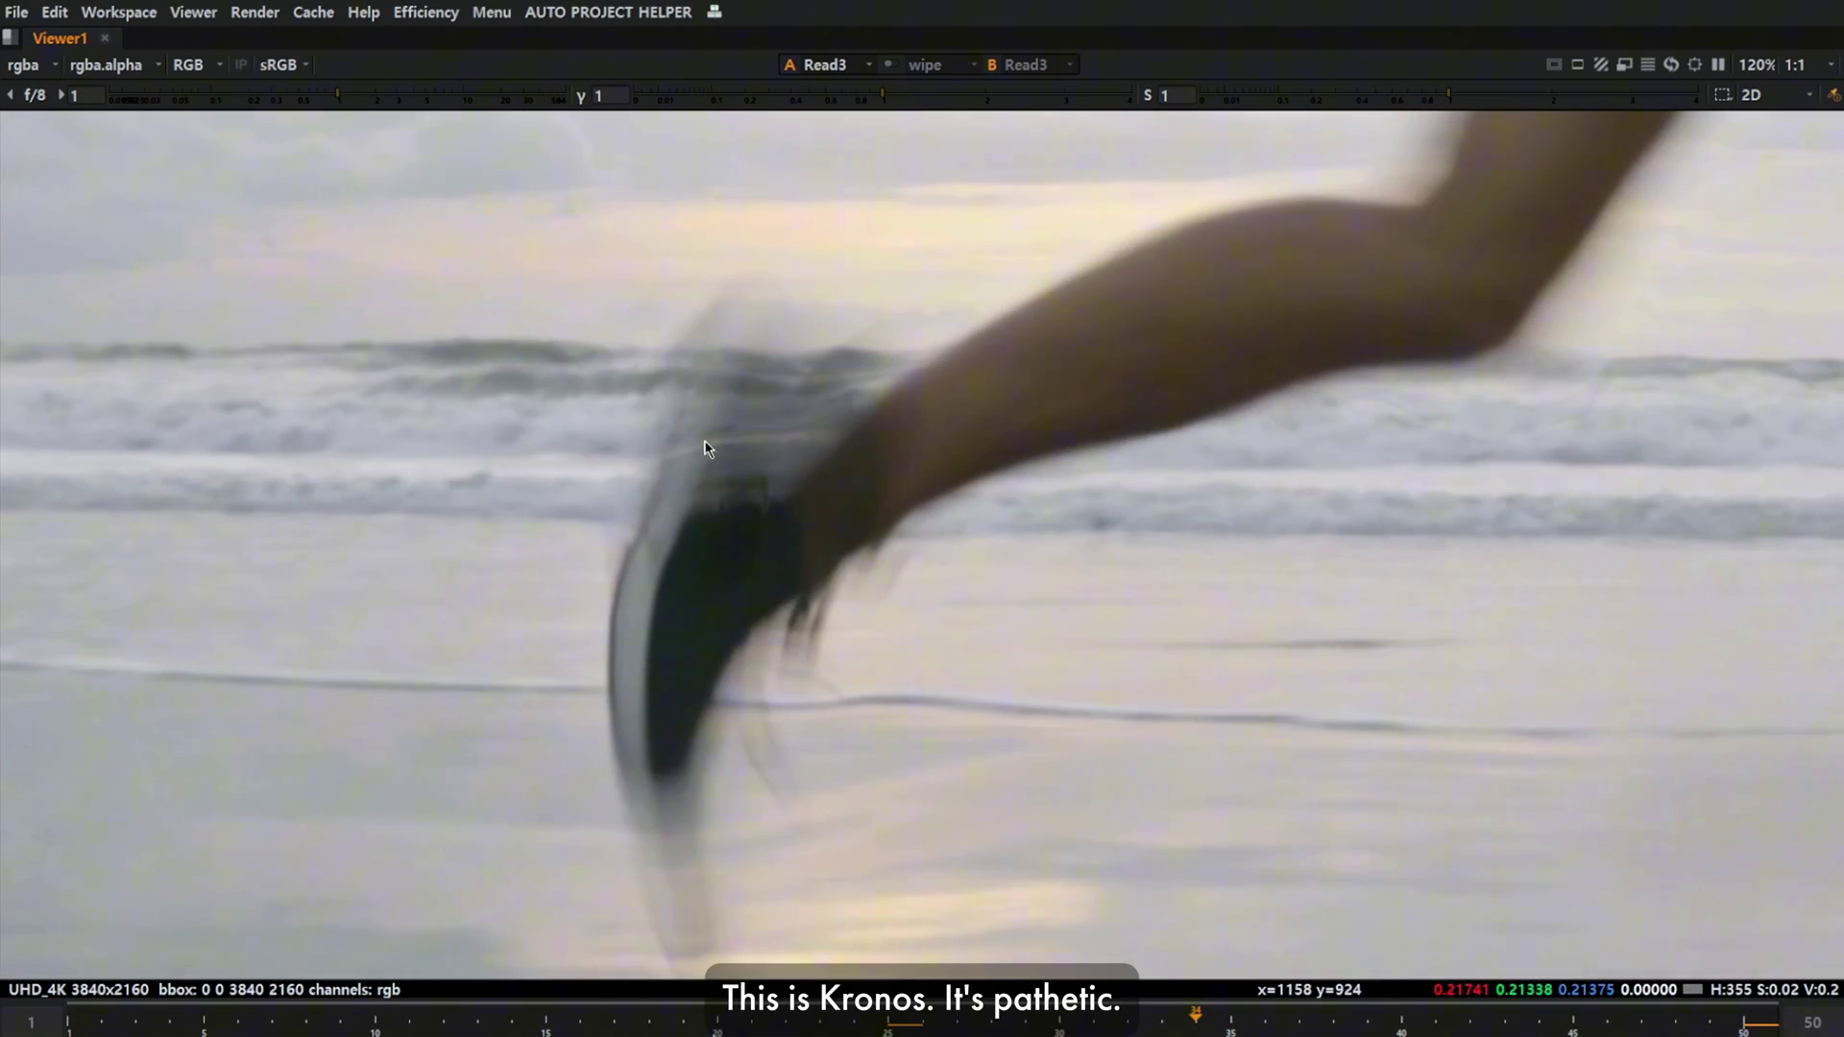
pyautogui.press('2')
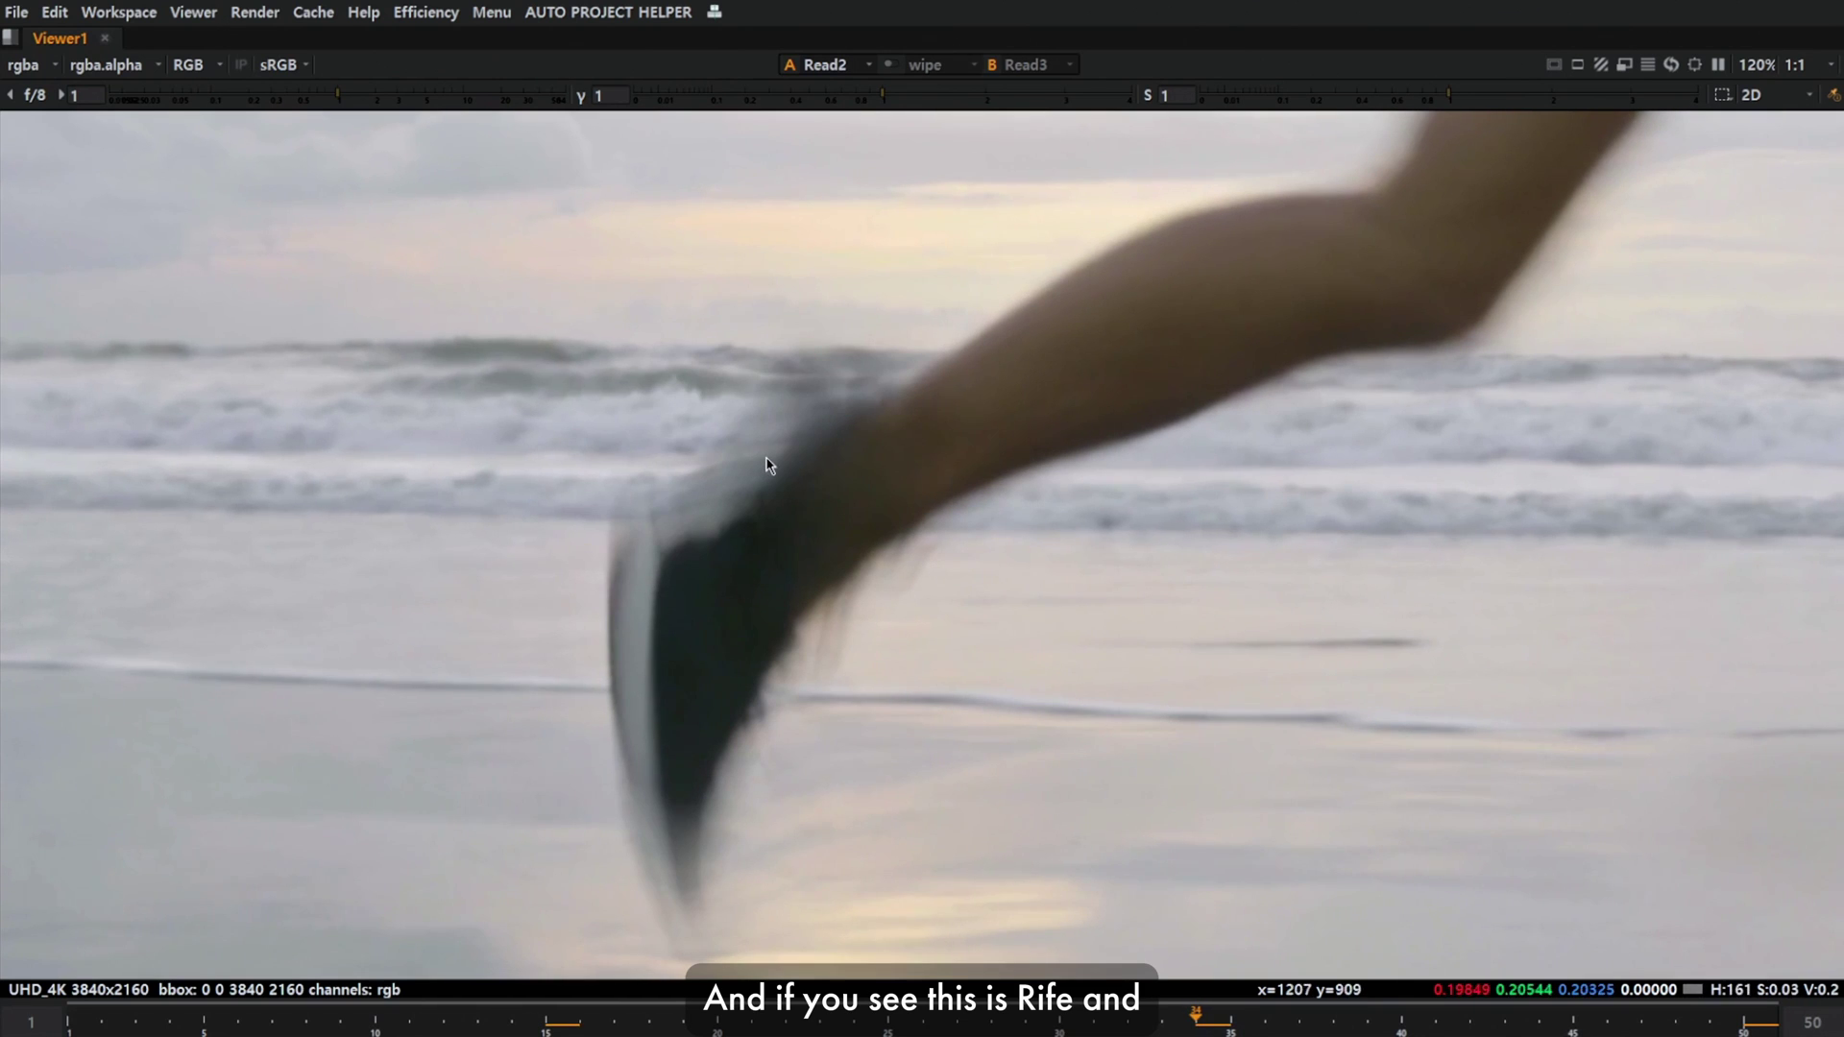
pyautogui.press('4')
pyautogui.scroll(2, 864, 447)
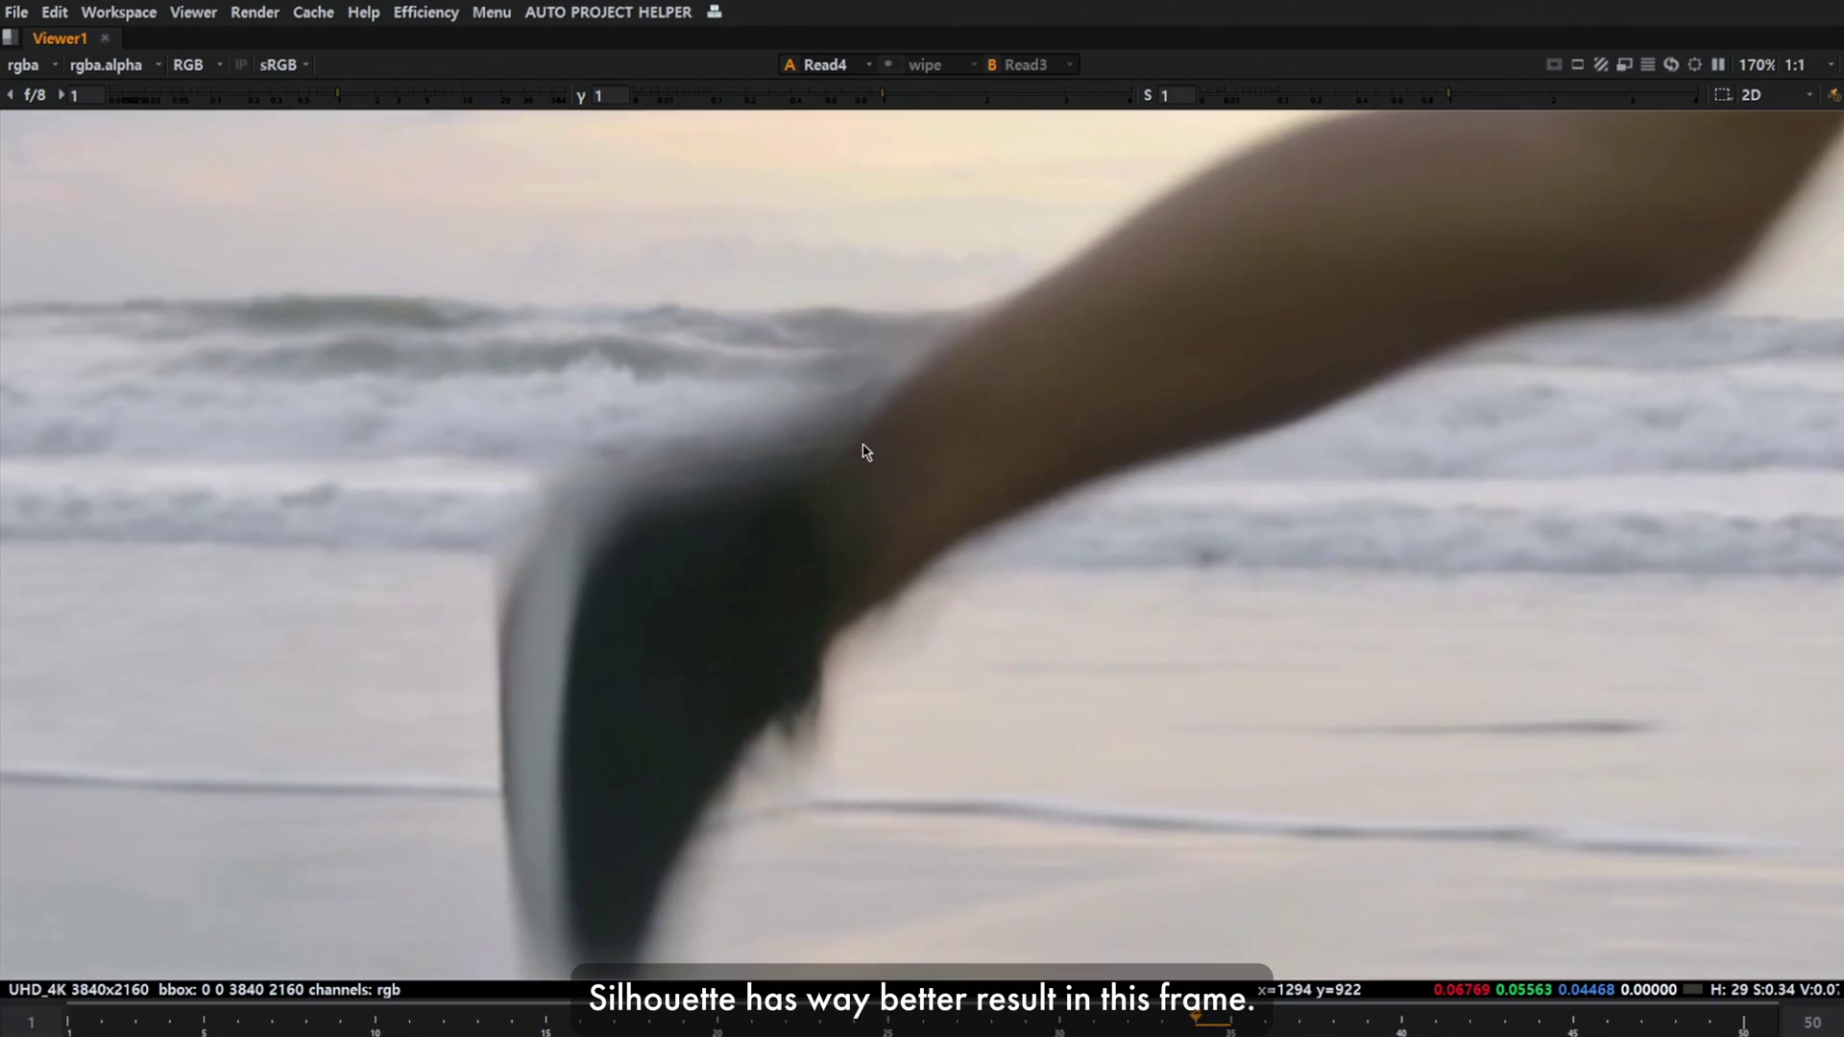
# Compare the runner's legs in the Retime ML and RIFE renders at frame 38, stepping back through frames 37 and 36.
pyautogui.scroll(-4, 861, 448)
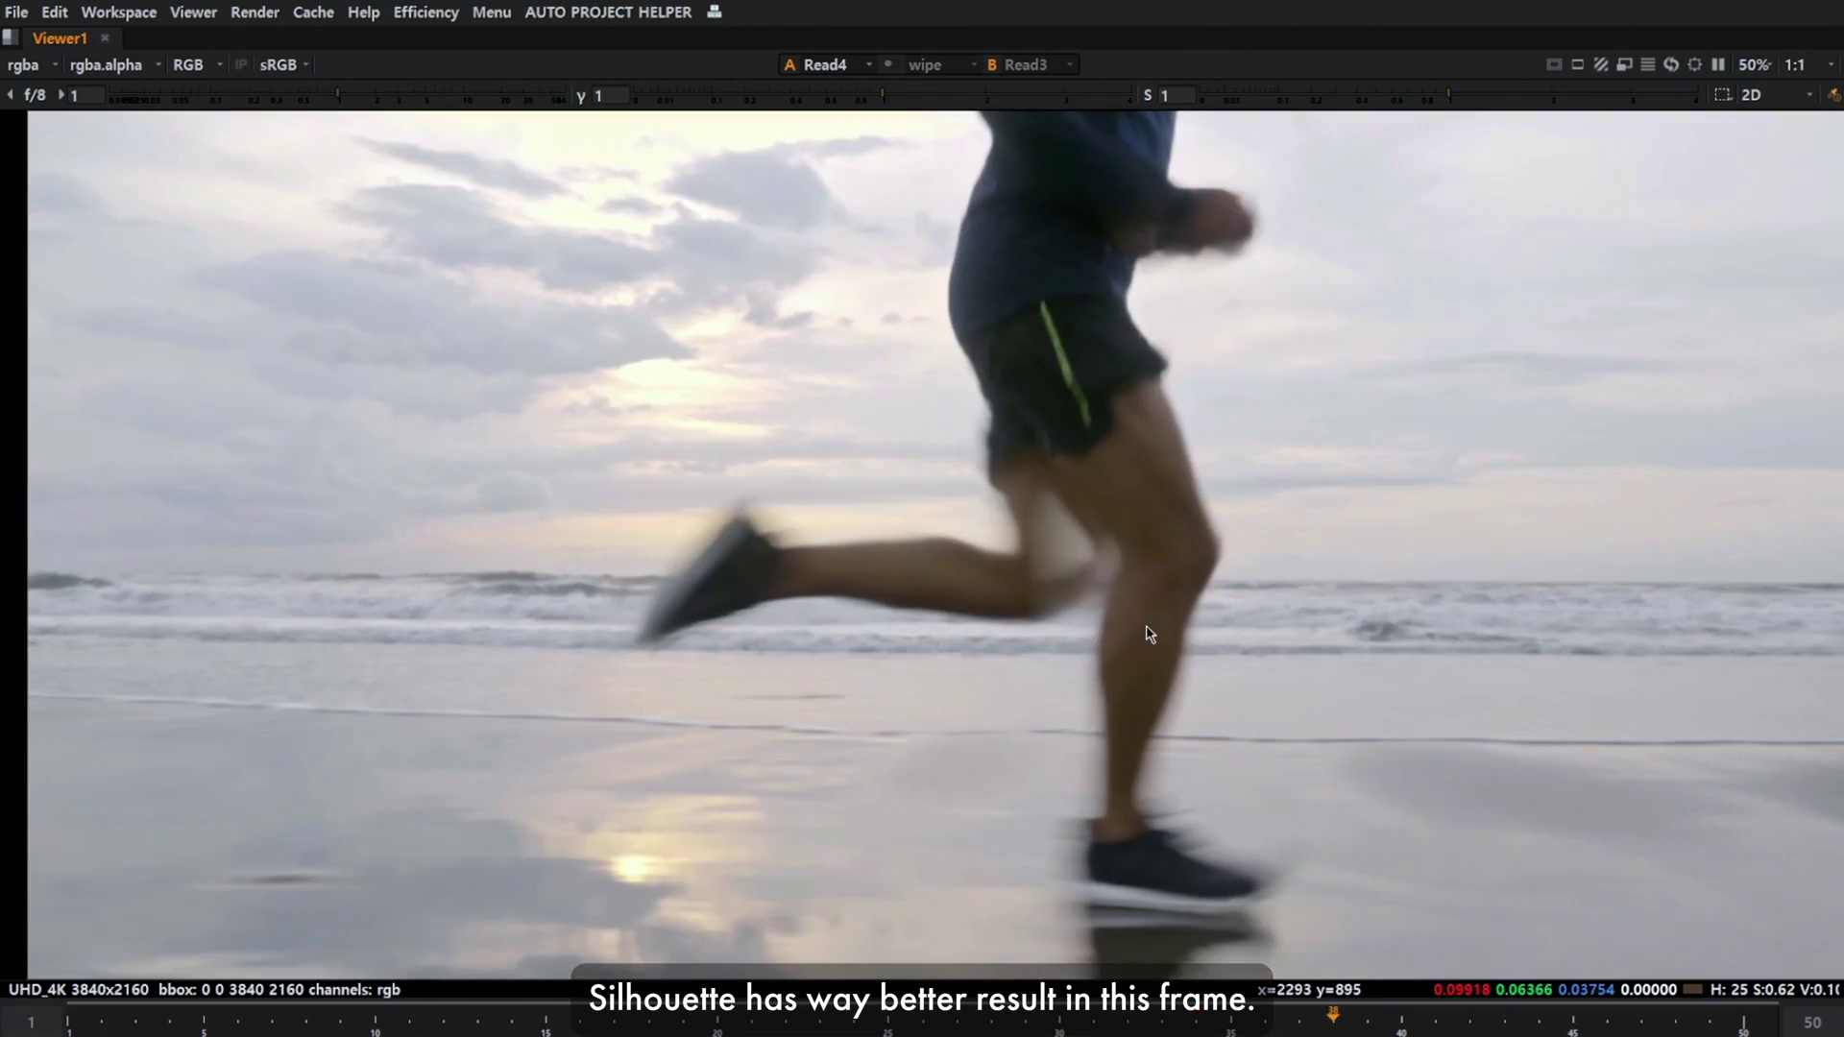
pyautogui.moveTo(1165, 593); pyautogui.dragTo(1097, 636, button='middle')
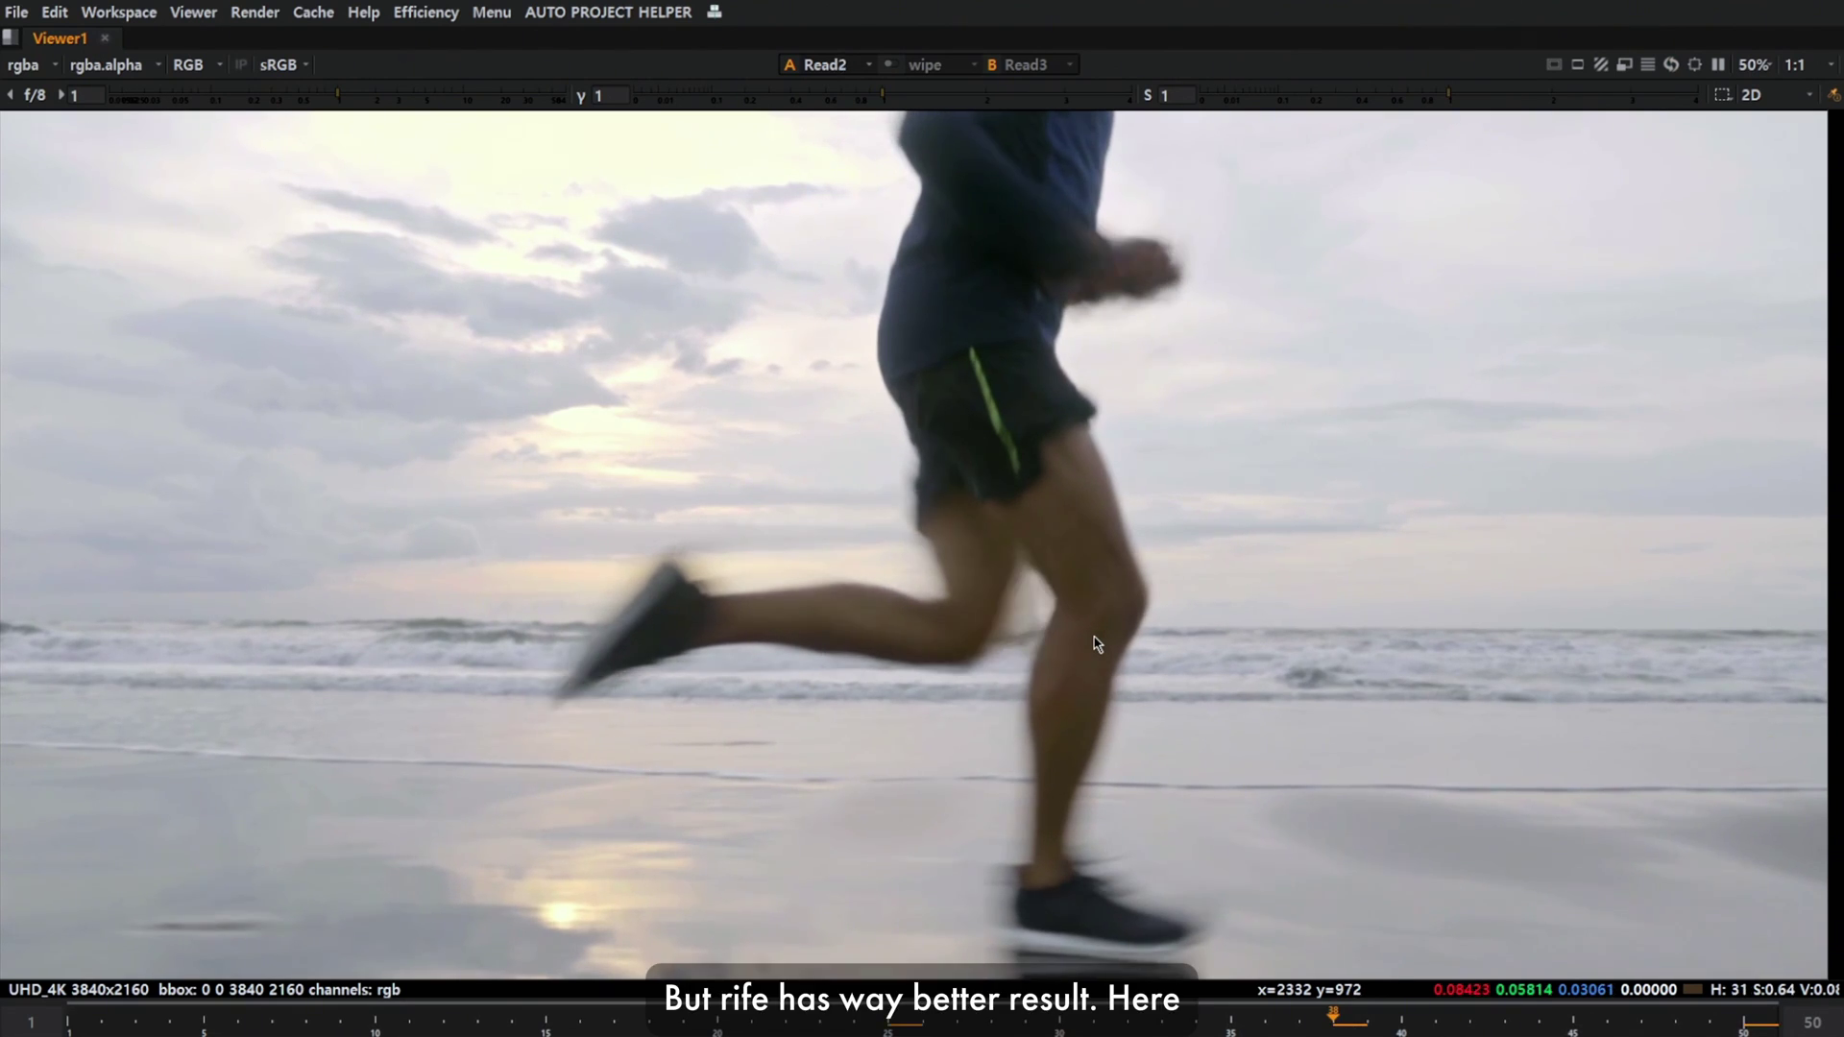
pyautogui.scroll(2, 853, 607)
pyautogui.press('2')
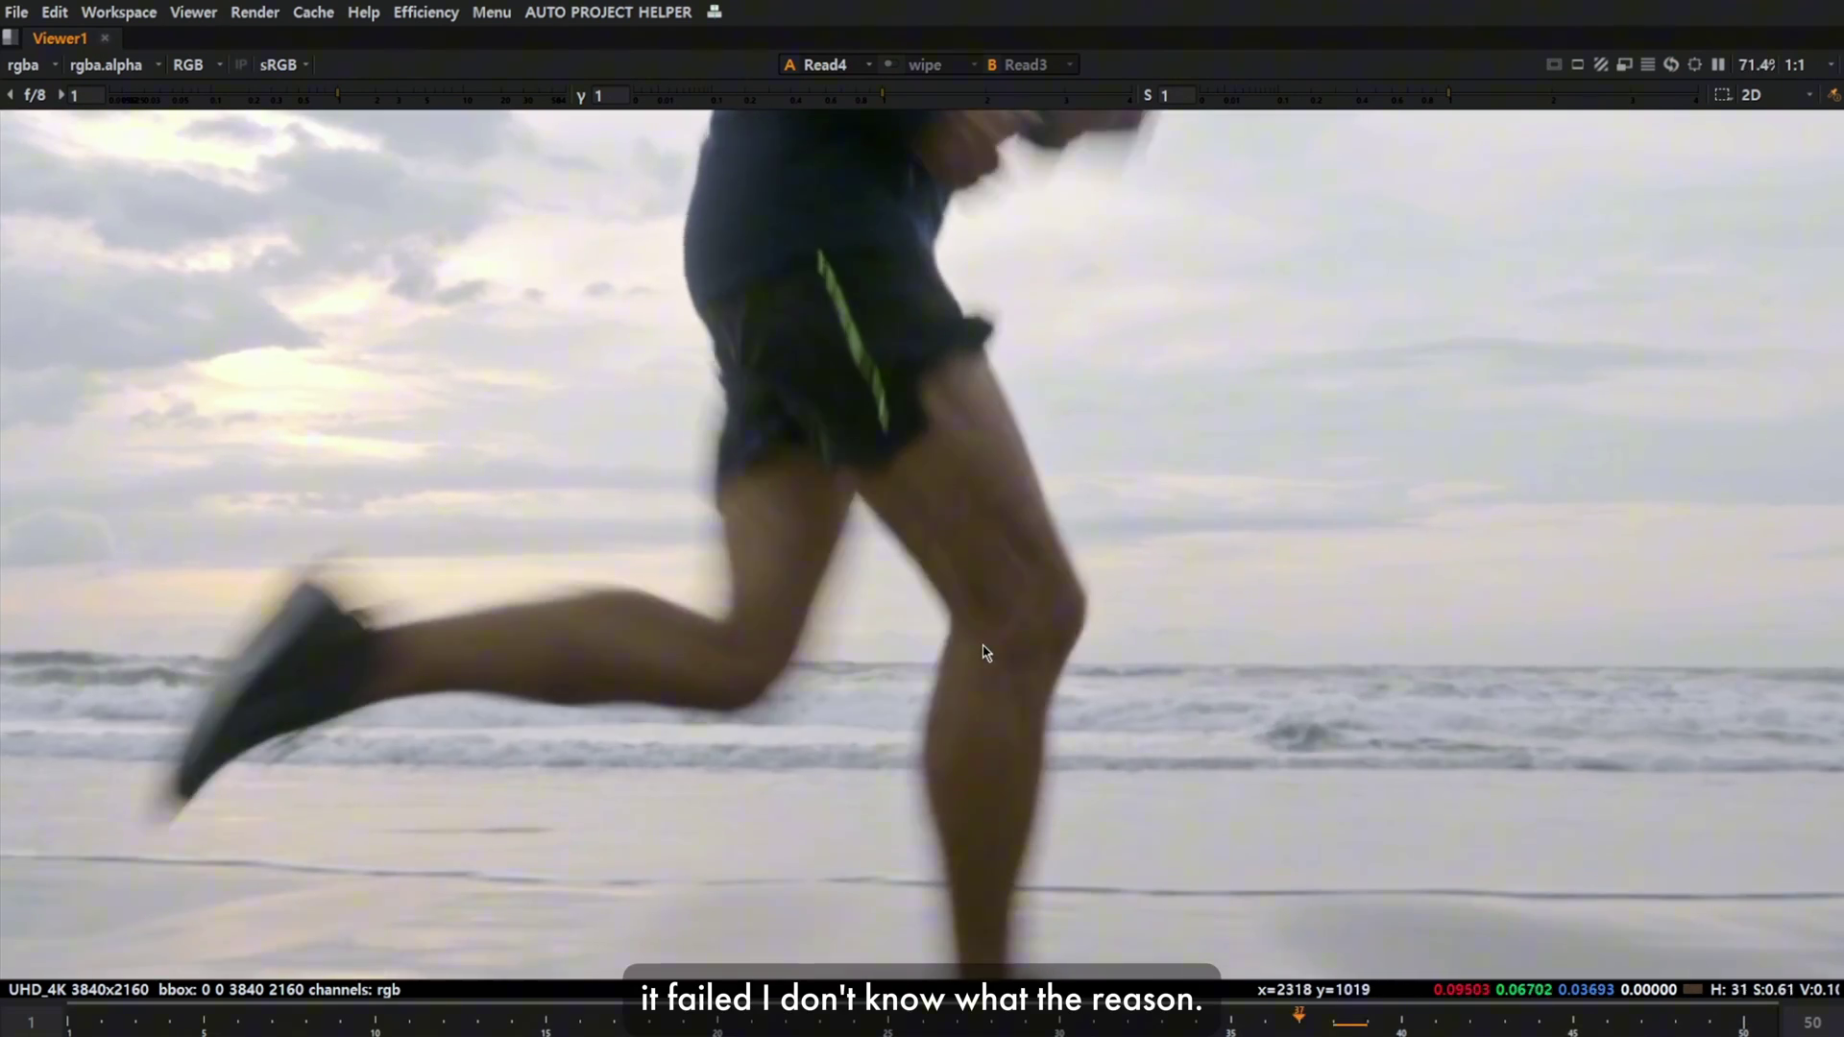
pyautogui.press('Left')
pyautogui.press('4')
pyautogui.press('Left')
pyautogui.press('Right')
pyautogui.press('Left')
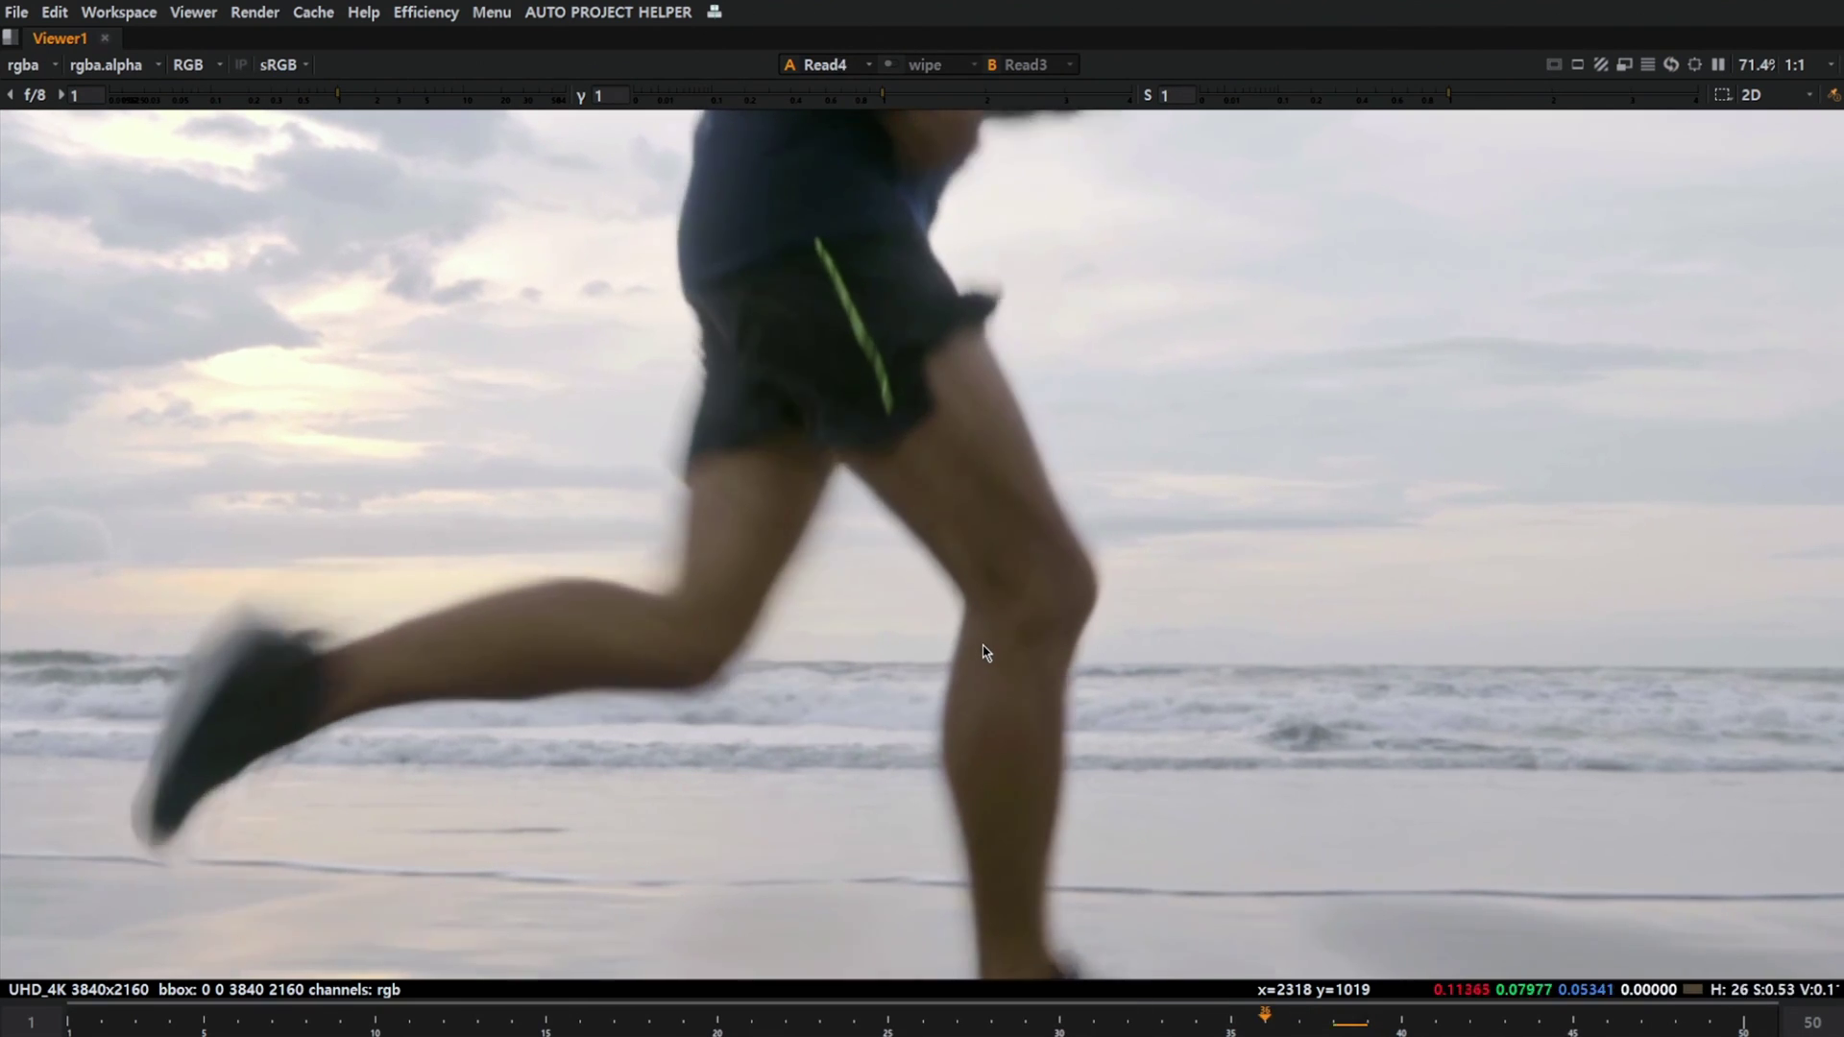
# Cycle through the RIFE, Retime ML and Kronos renders at frame 36, examining the rear shoe's shape.
pyautogui.press('2')
pyautogui.press('4')
pyautogui.press('3')
pyautogui.moveTo(319, 779); pyautogui.dragTo(469, 629, button='middle')
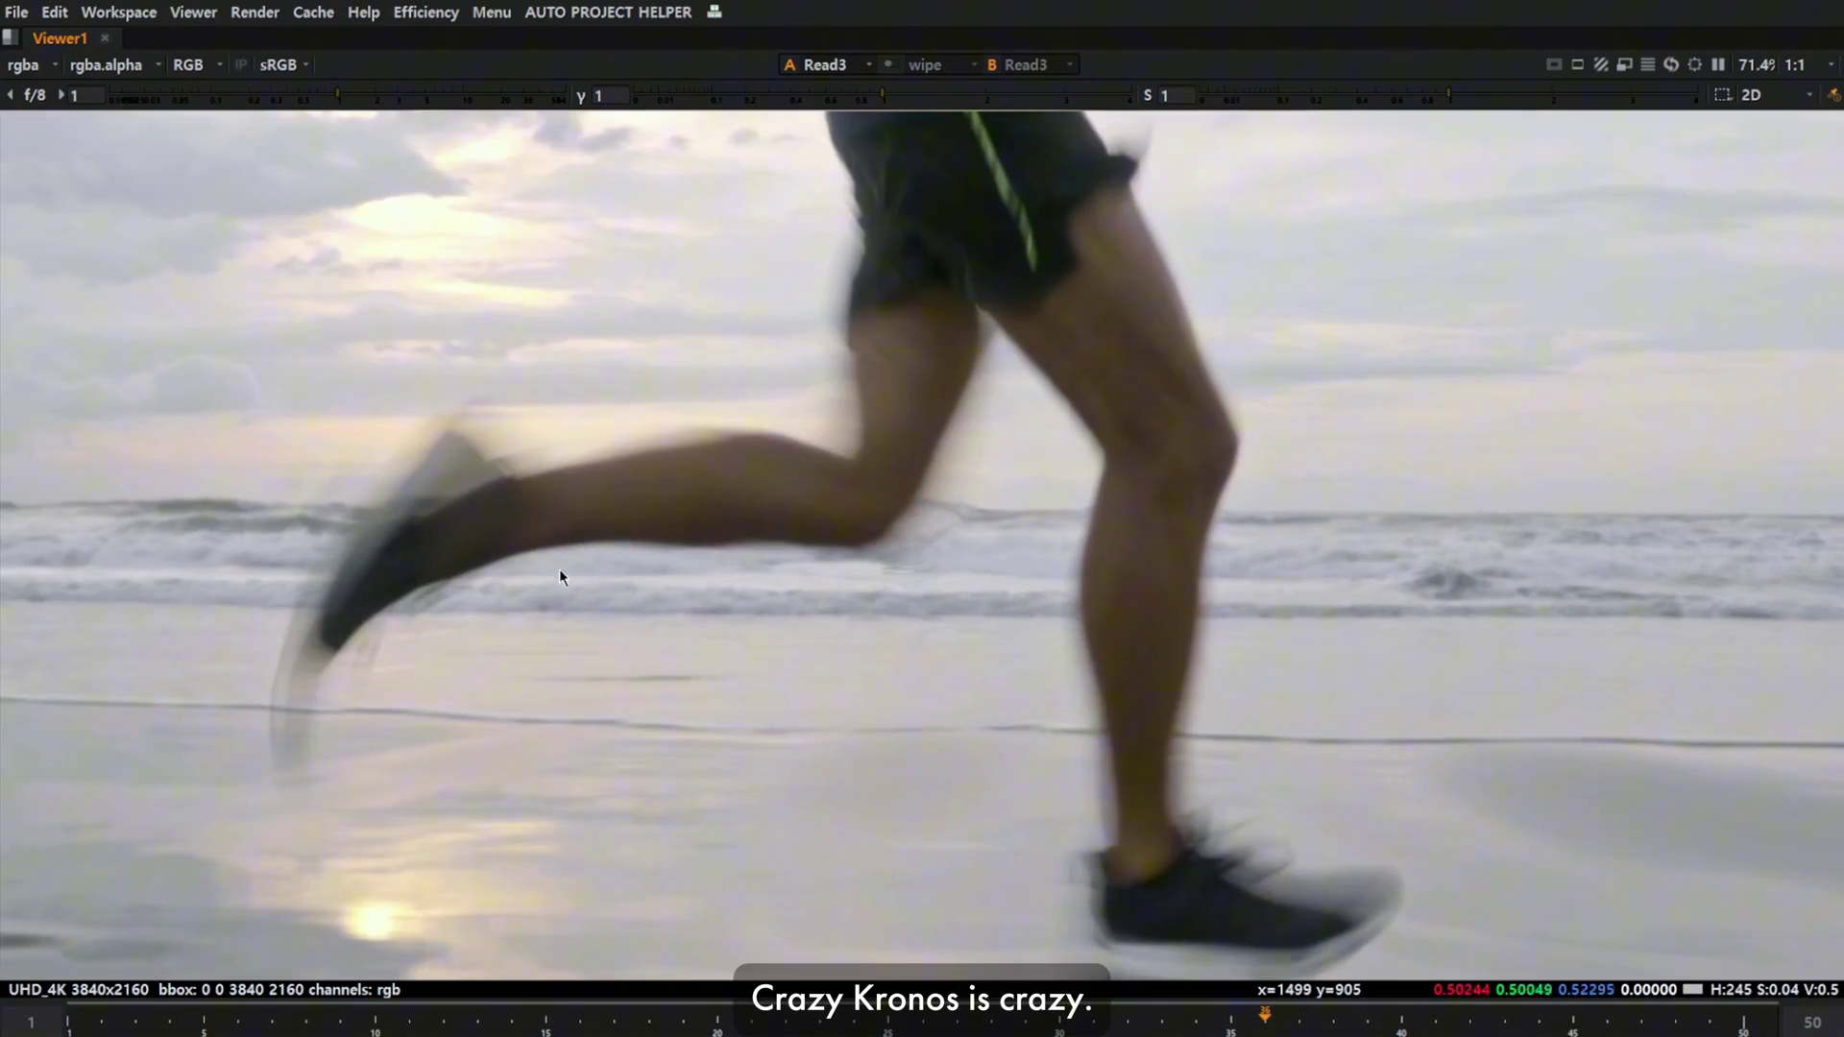
pyautogui.press('2')
pyautogui.press('4')
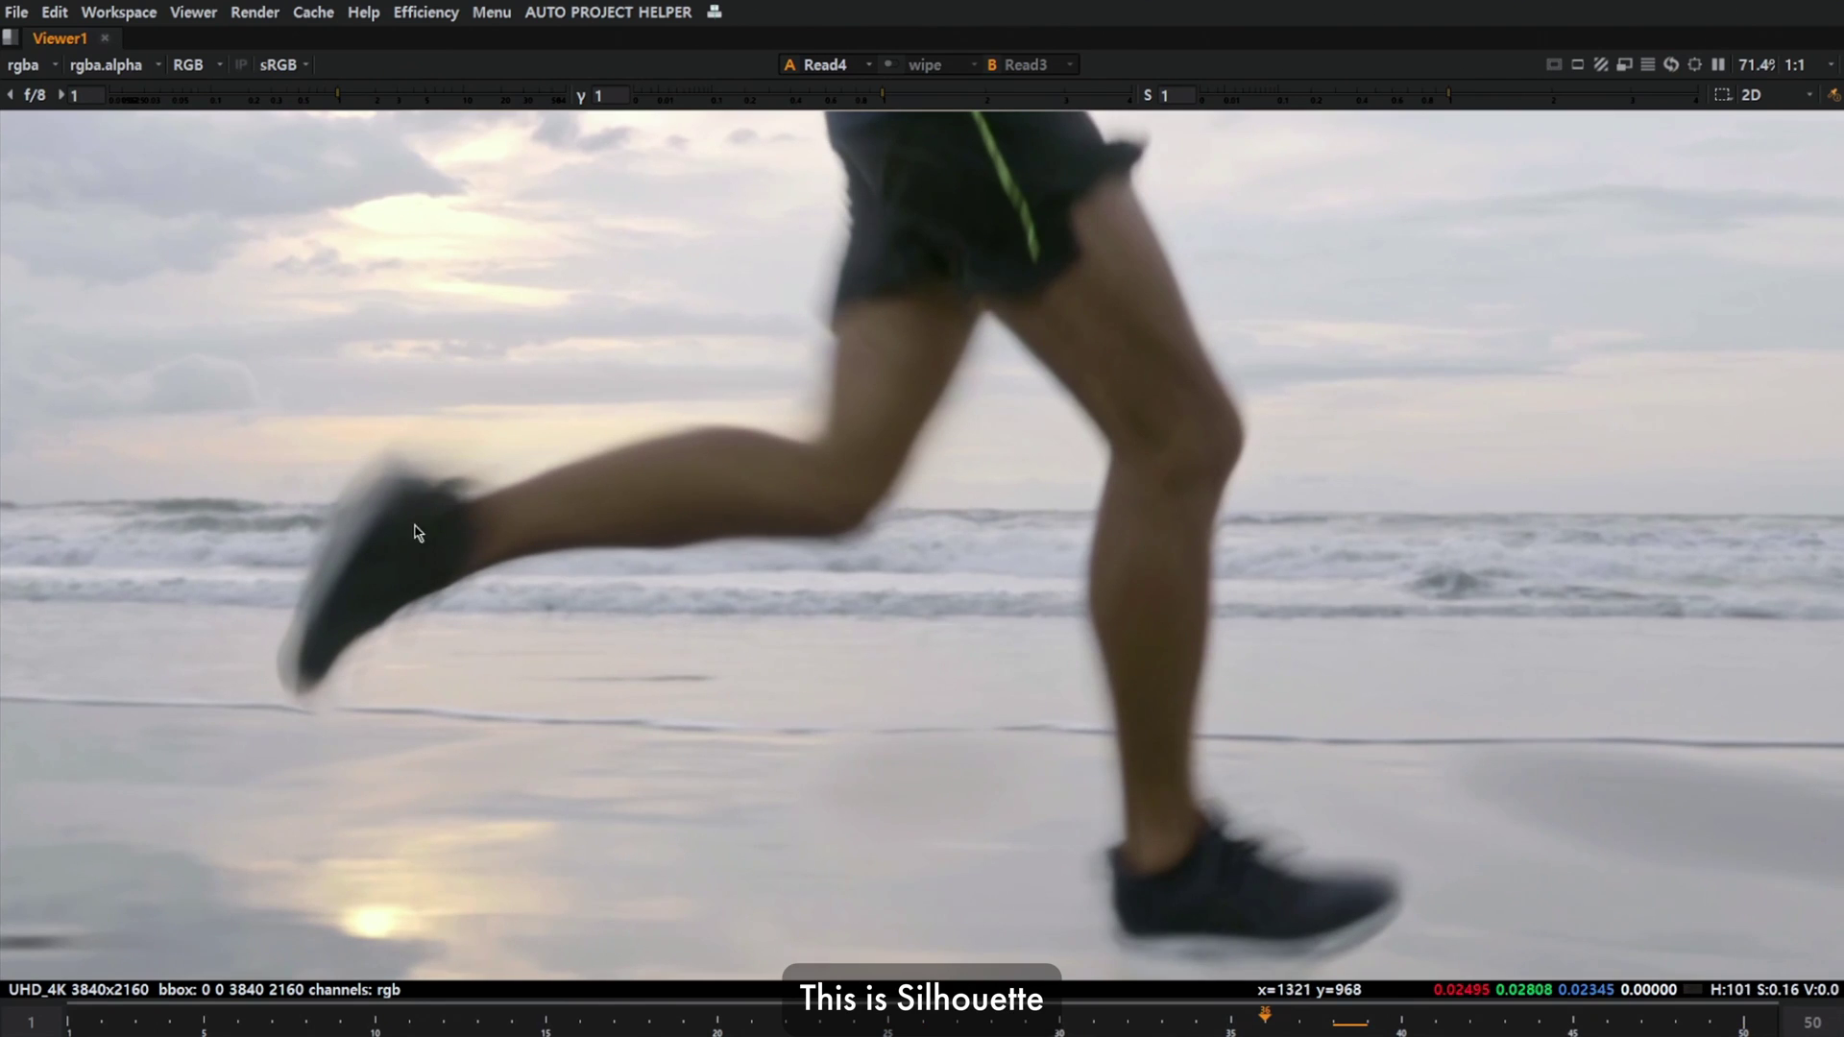
pyautogui.scroll(3, 391, 535)
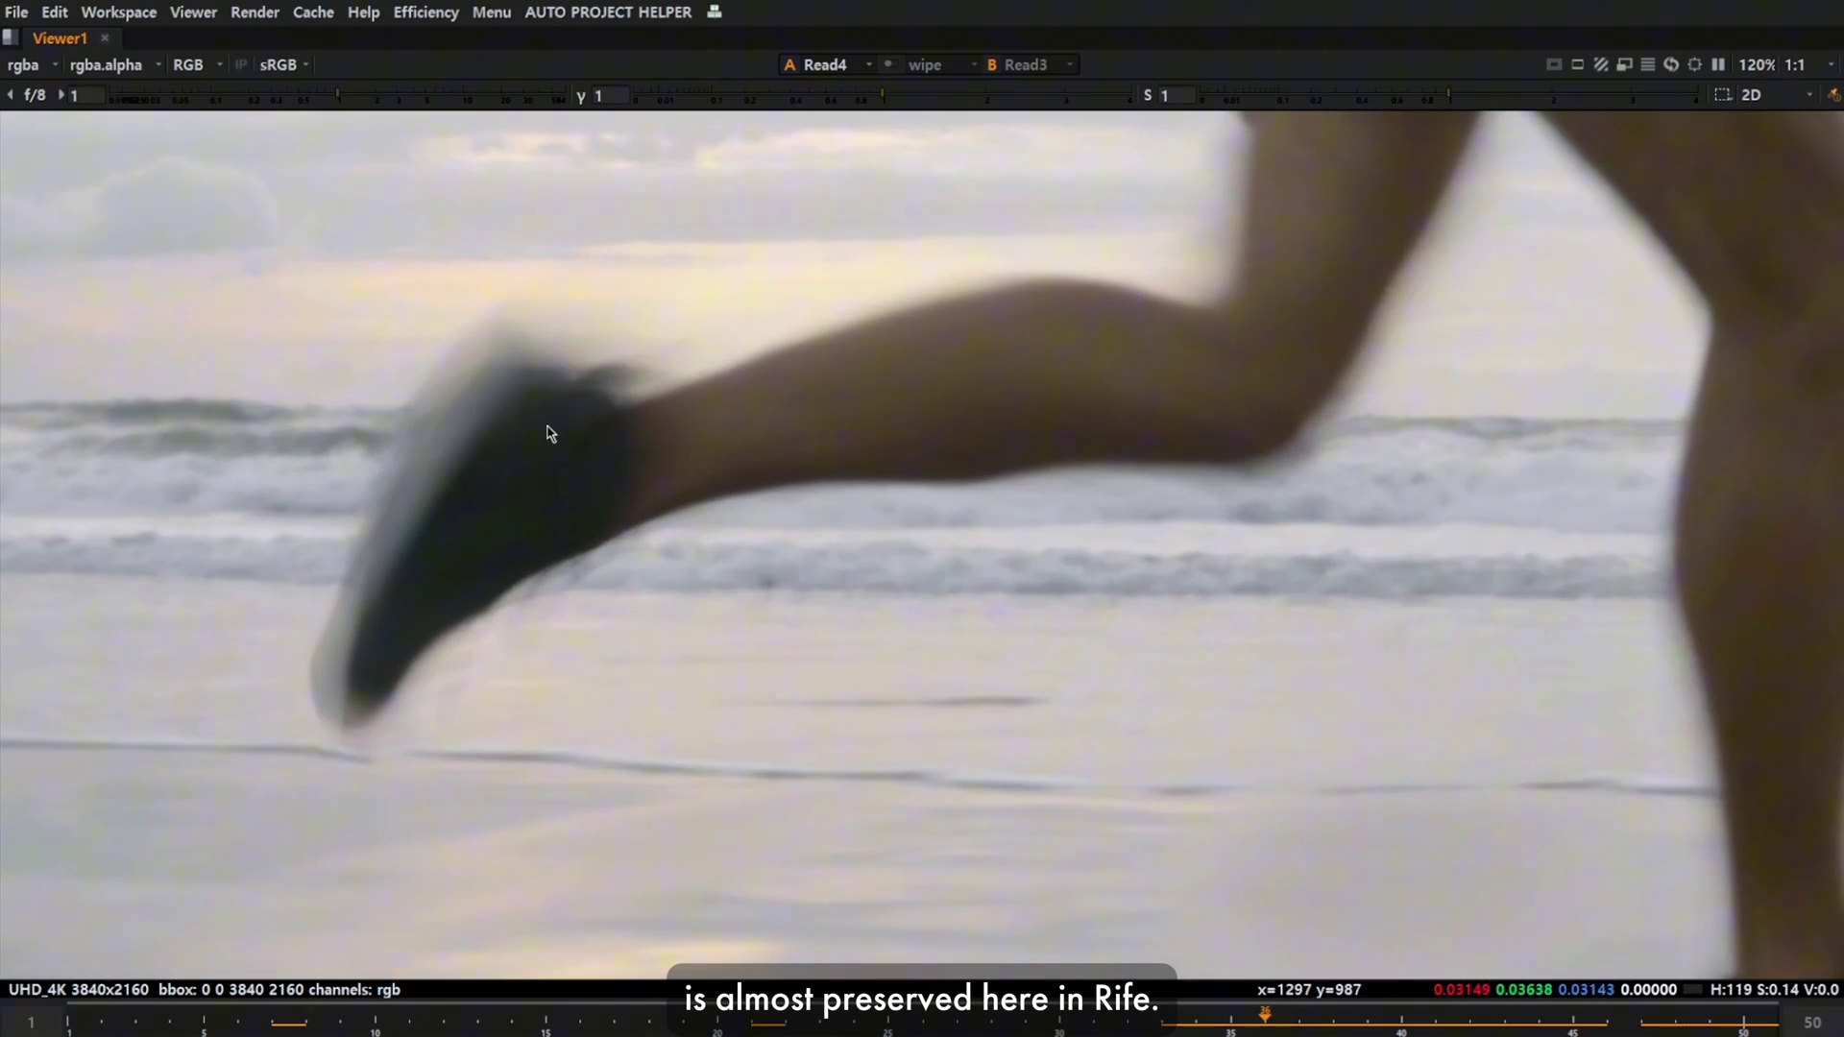
pyautogui.scroll(-3, 556, 429)
pyautogui.press('2')
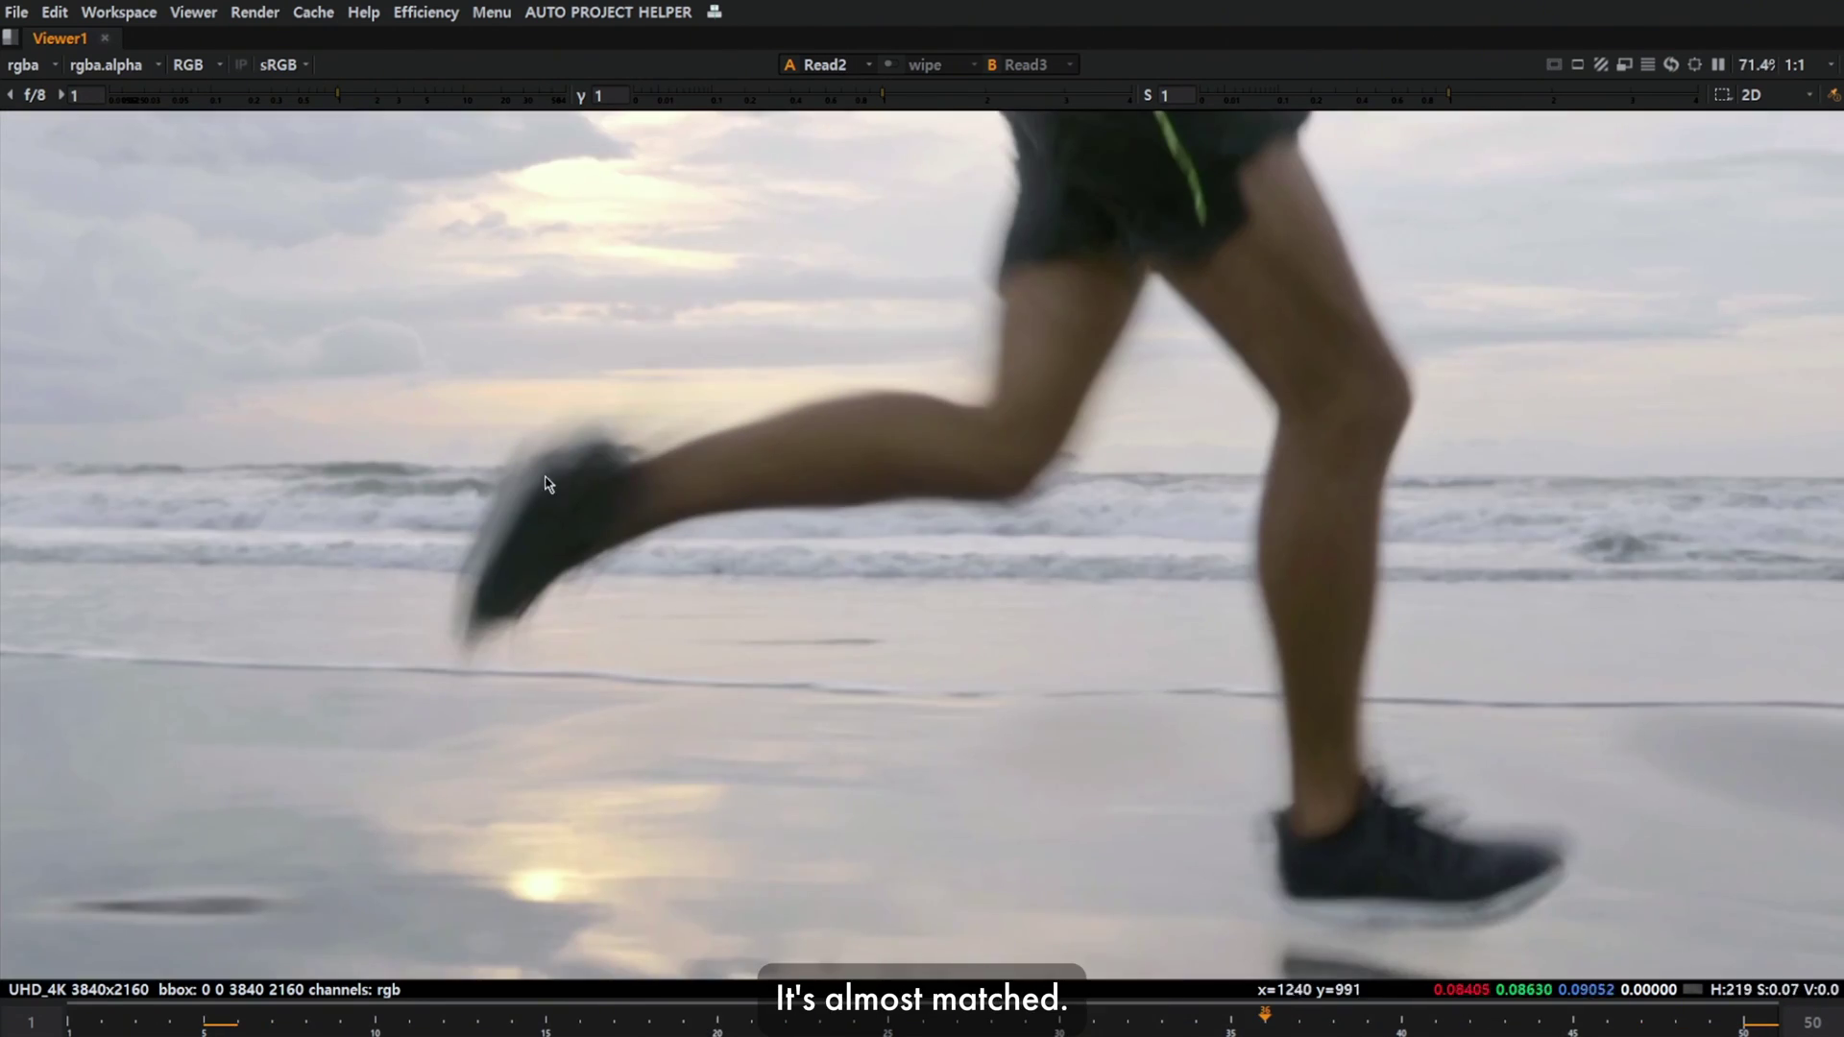
# Advance to frame 41 and compare the runner's legs and hands in the Kronos and Retime ML renders.
pyautogui.press('Right')
pyautogui.press('Right')
pyautogui.press('Right')
pyautogui.press('Right')
pyautogui.press('Right')
pyautogui.press('3')
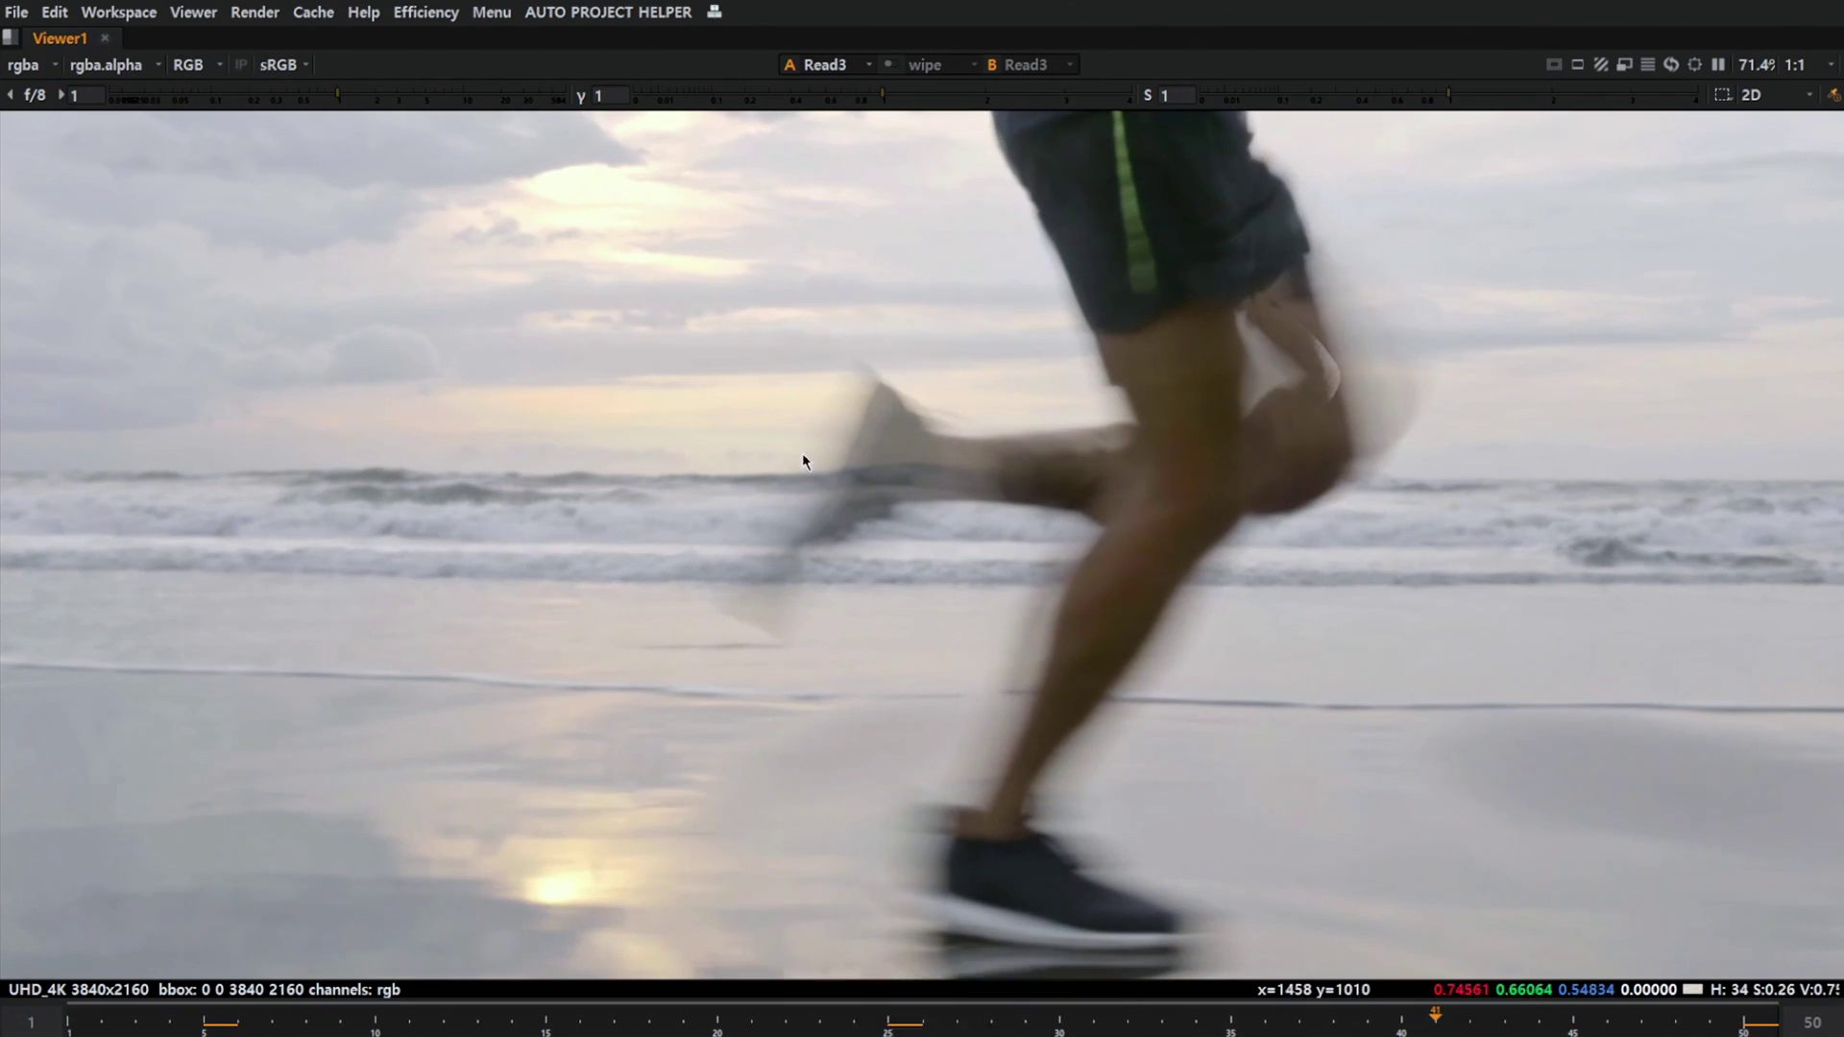
pyautogui.scroll(-2, 1016, 413)
pyautogui.scroll(-1, 1126, 407)
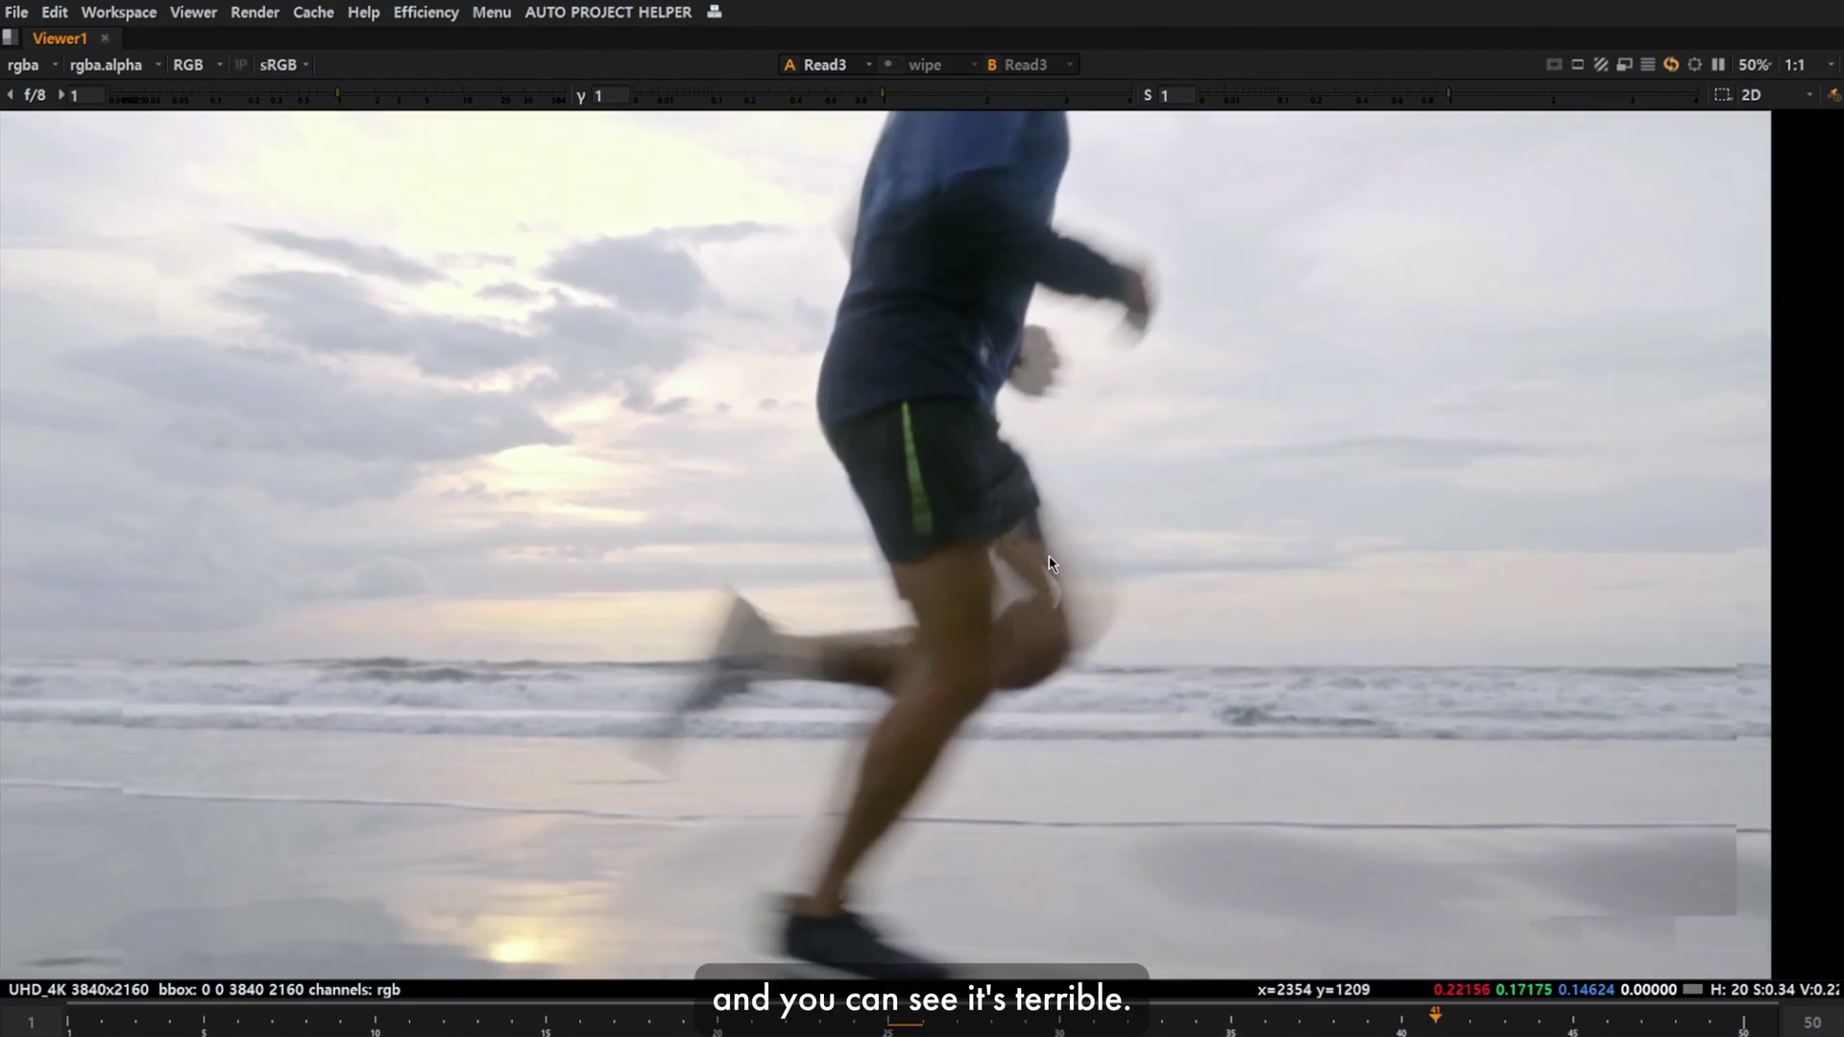
pyautogui.press('4')
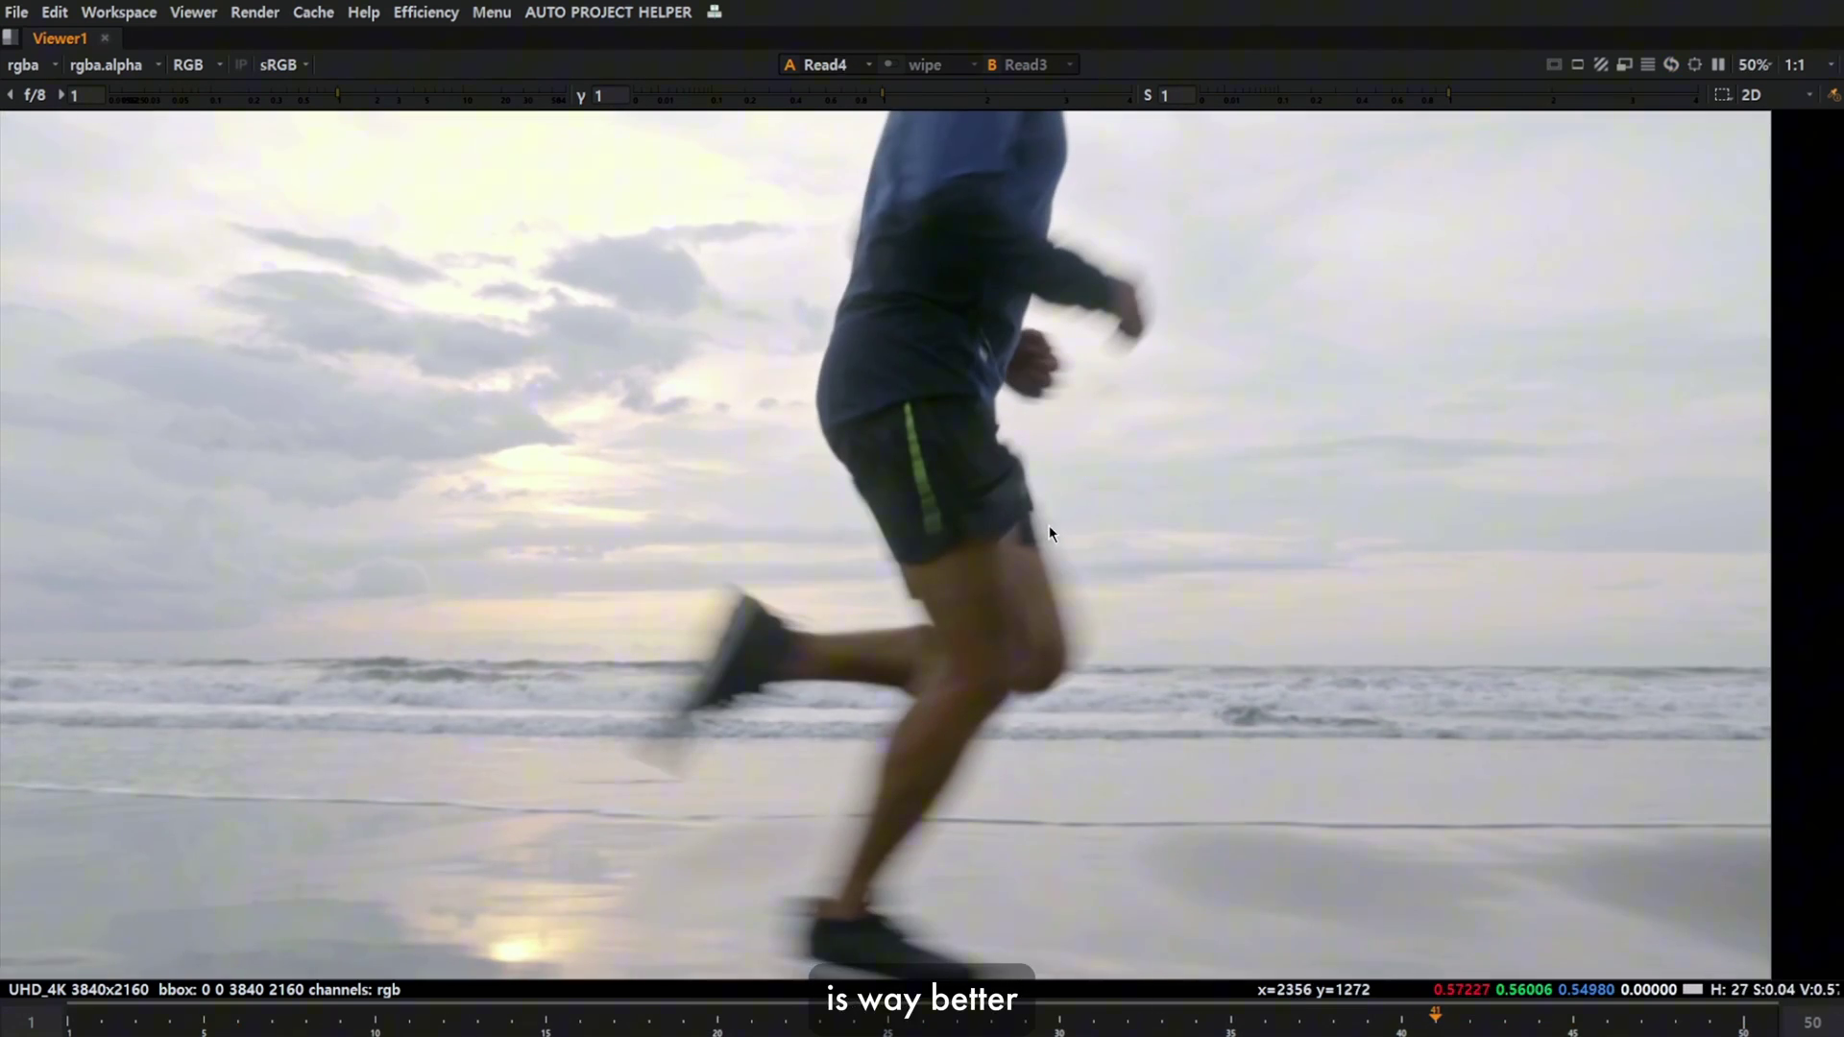